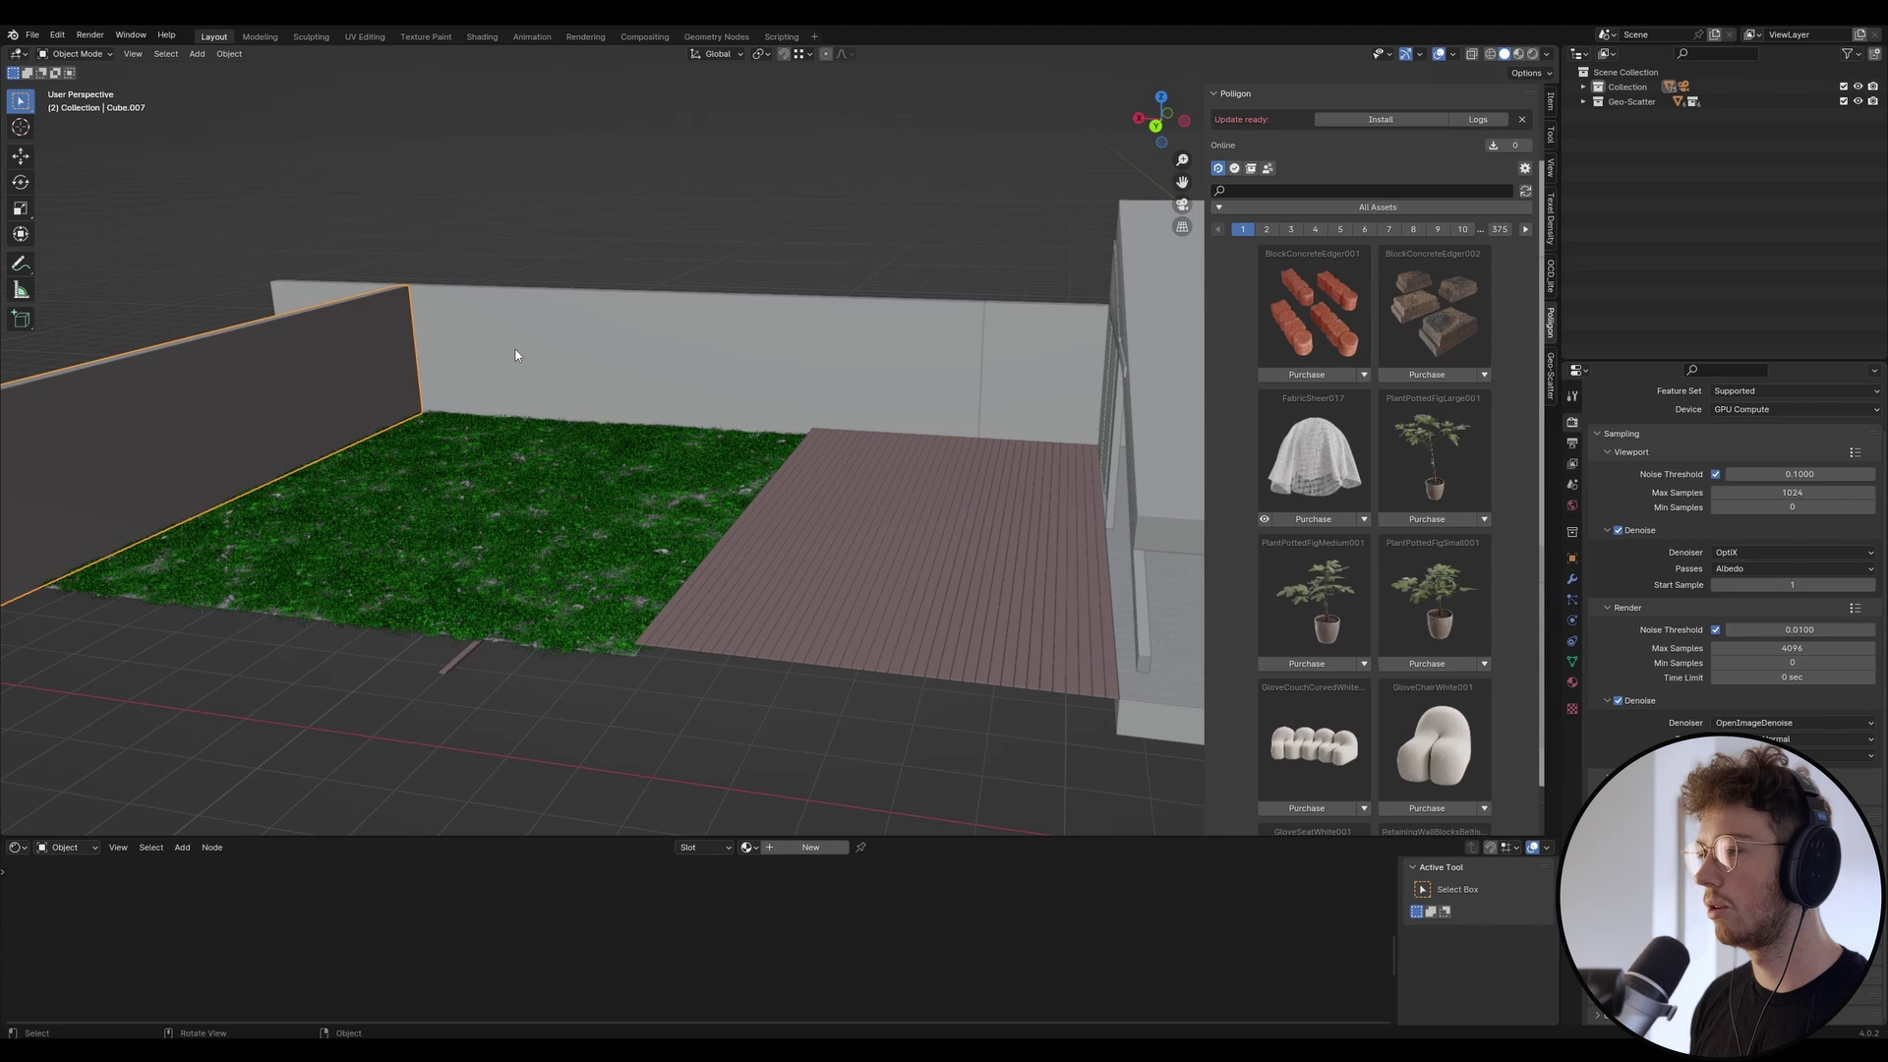
Try to delete the cabin's lower side wall.
click(1021, 415)
middle_drag(1021, 415, 853, 317)
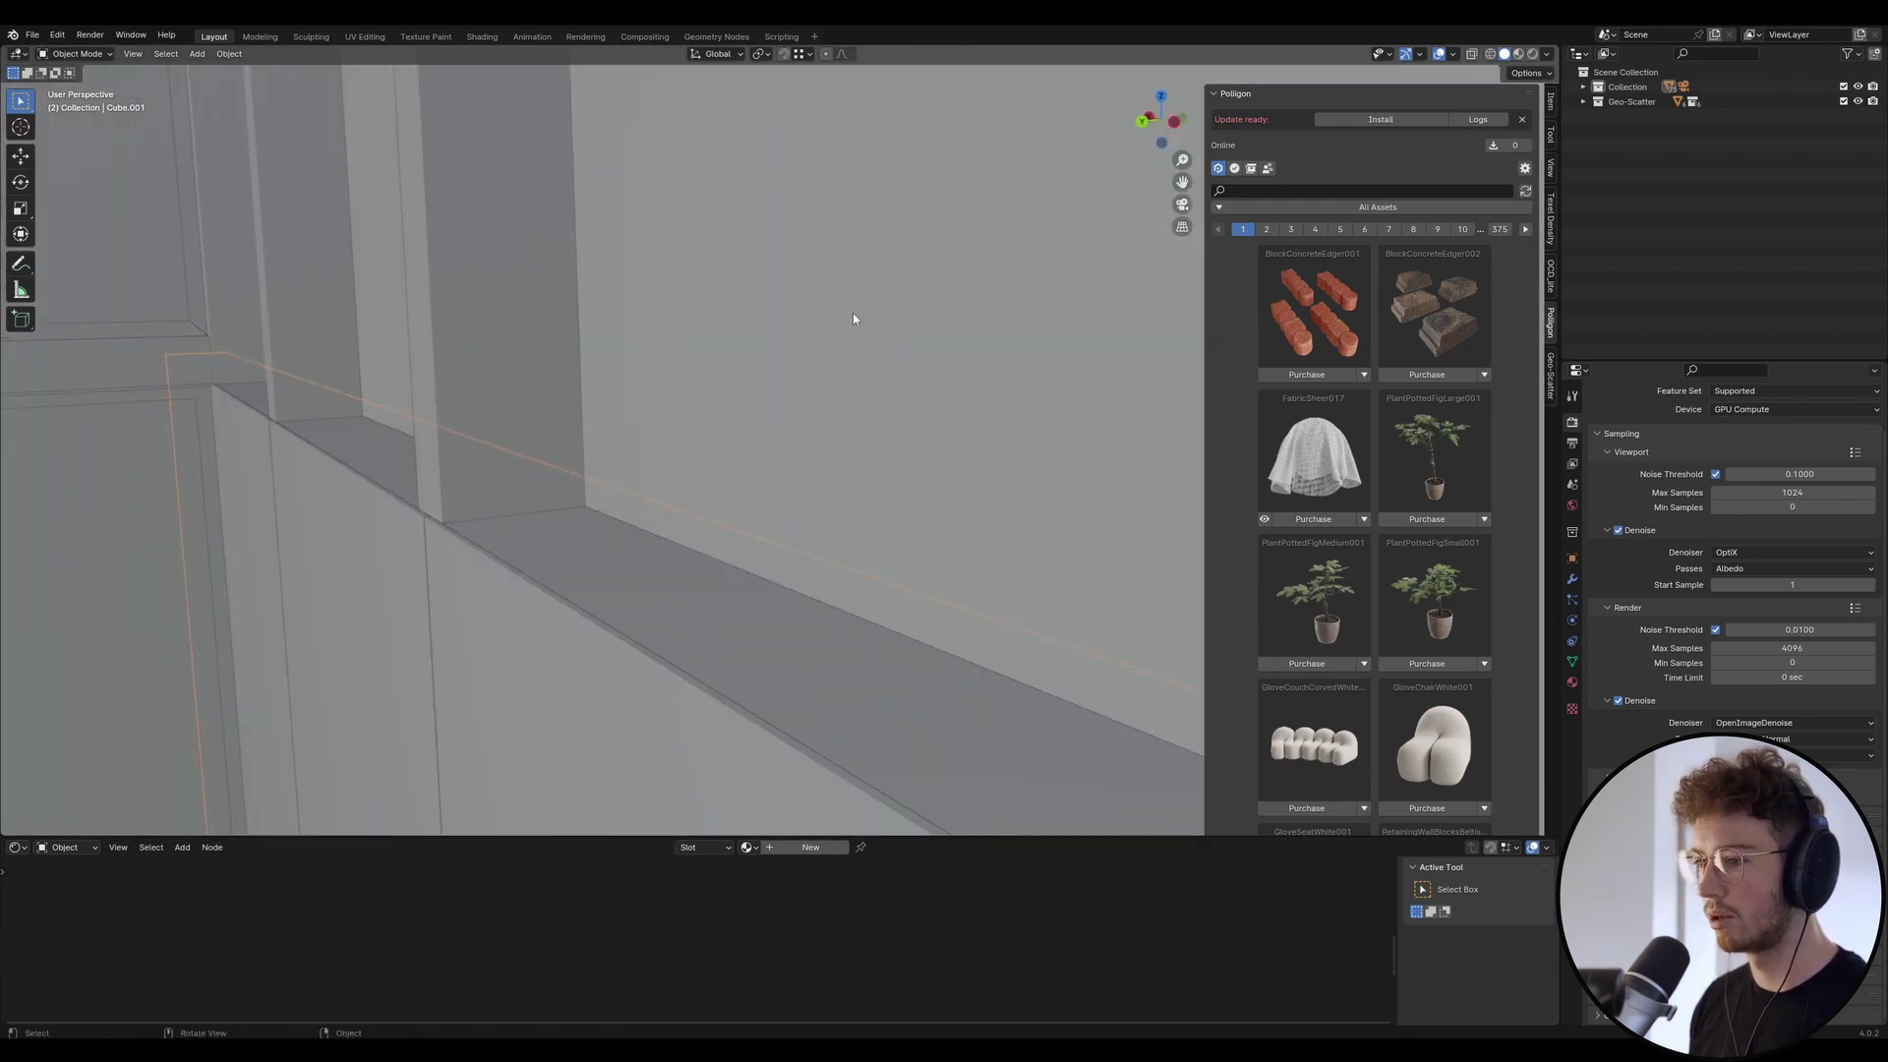
key(Delete)
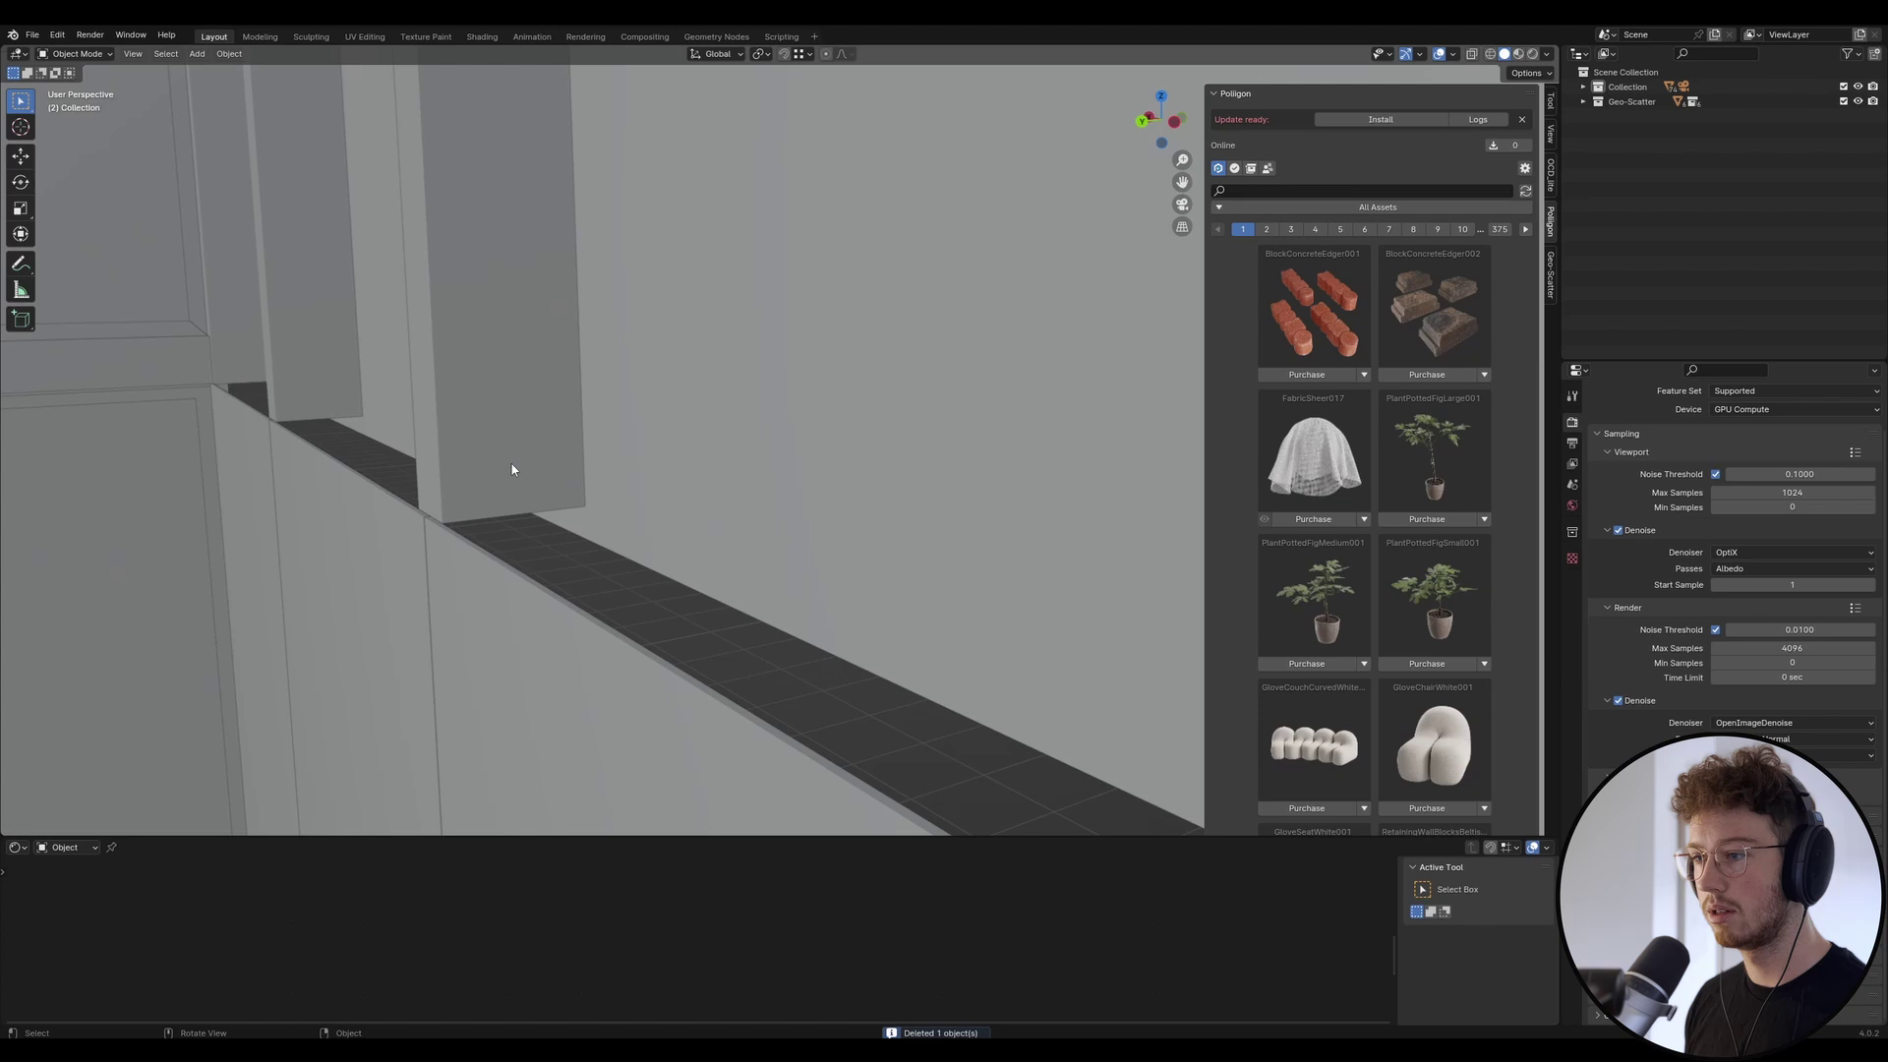
key(ctrl+z)
Assign the existing Material.001 to the cabin's lower side wall.
middle_drag(395, 471, 586, 627)
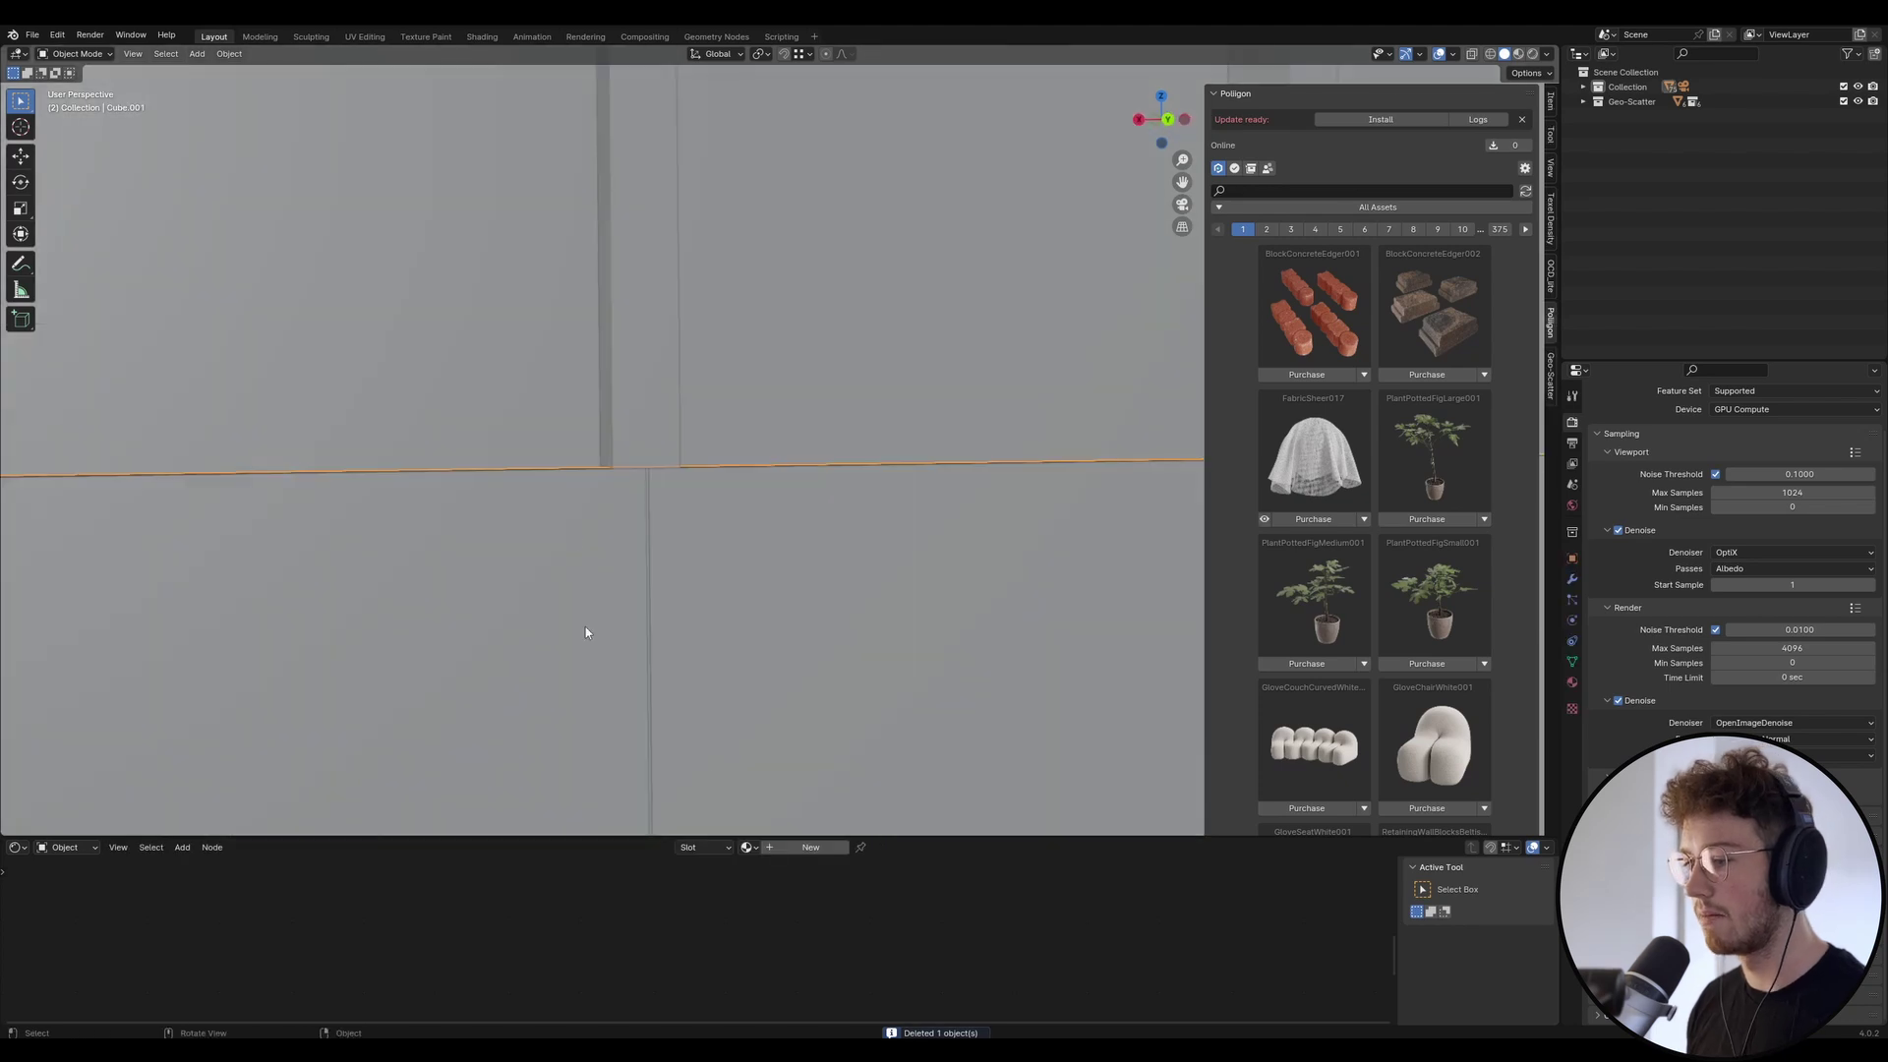
click(747, 848)
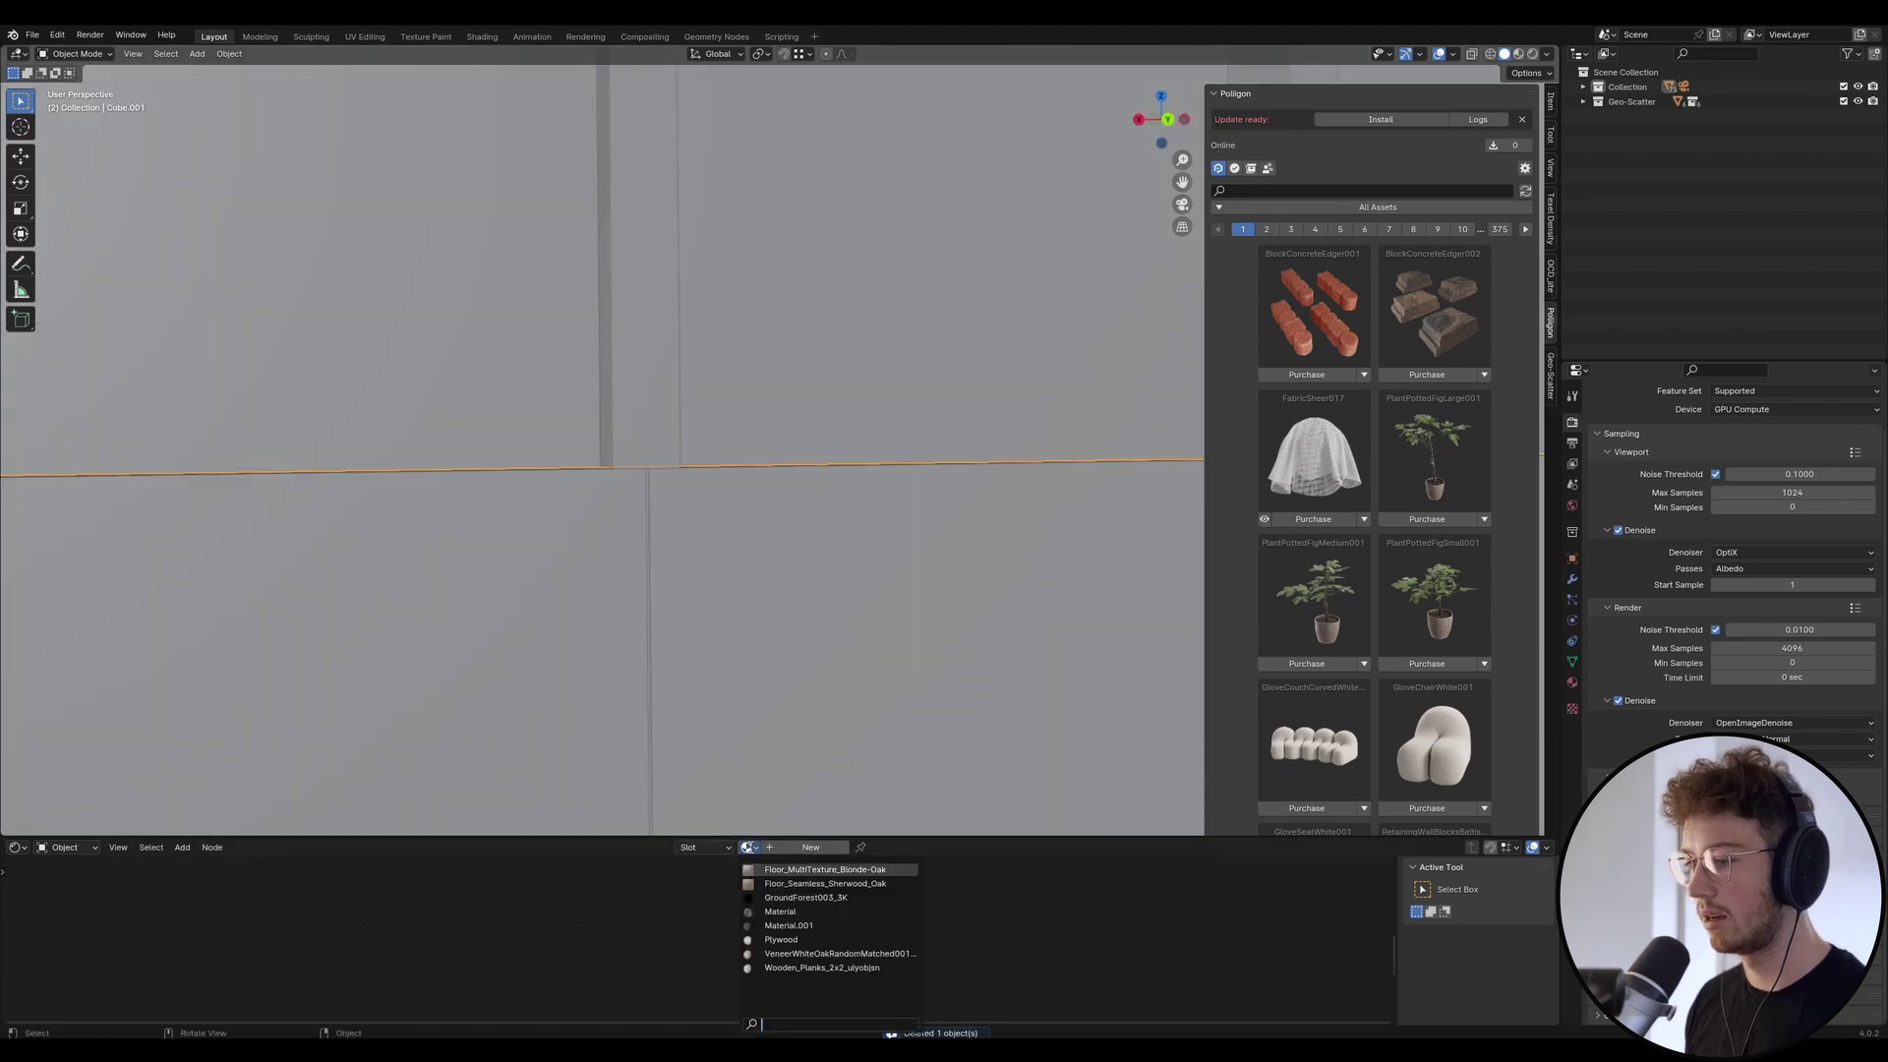
click(810, 924)
scroll(927, 540, down, 6)
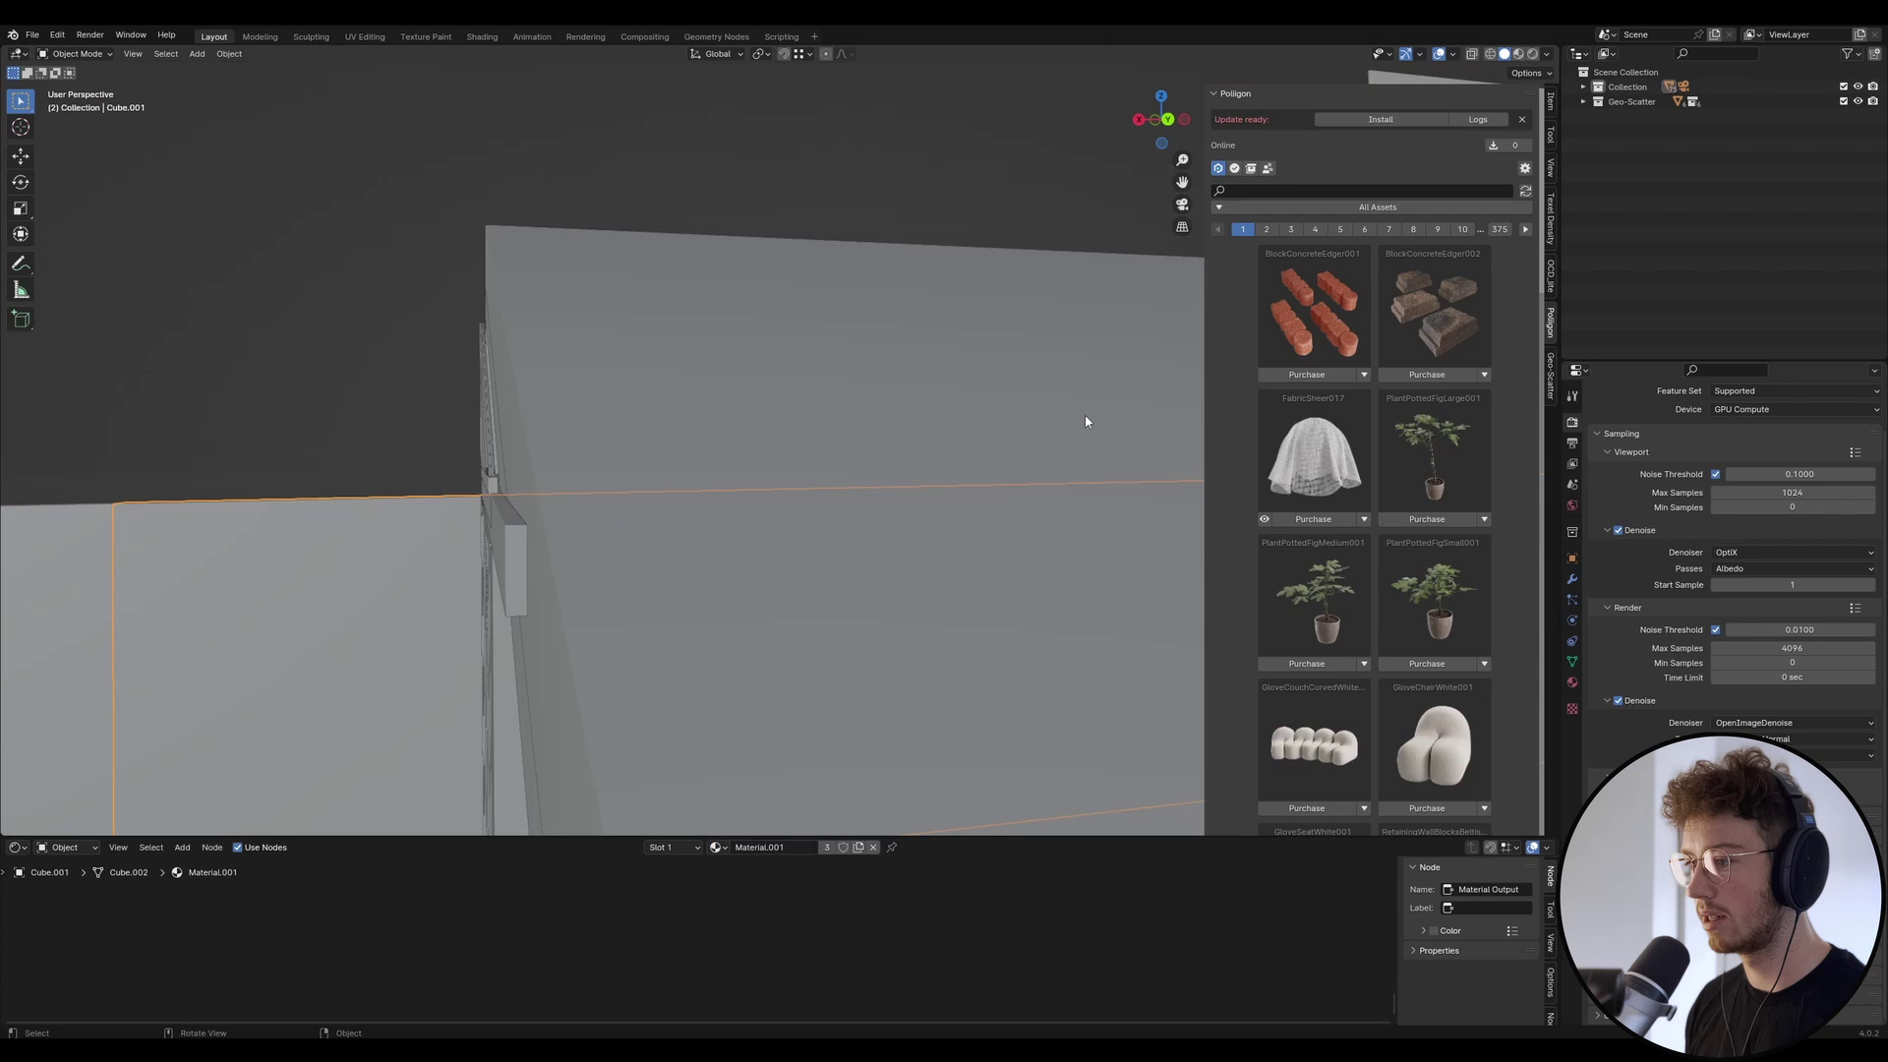
scroll(1086, 421, down, 5)
middle_drag(1054, 439, 826, 541)
Shorten the cabin's lower side wall by moving its protruding end face along X back to the cabin's front corner.
key(Tab)
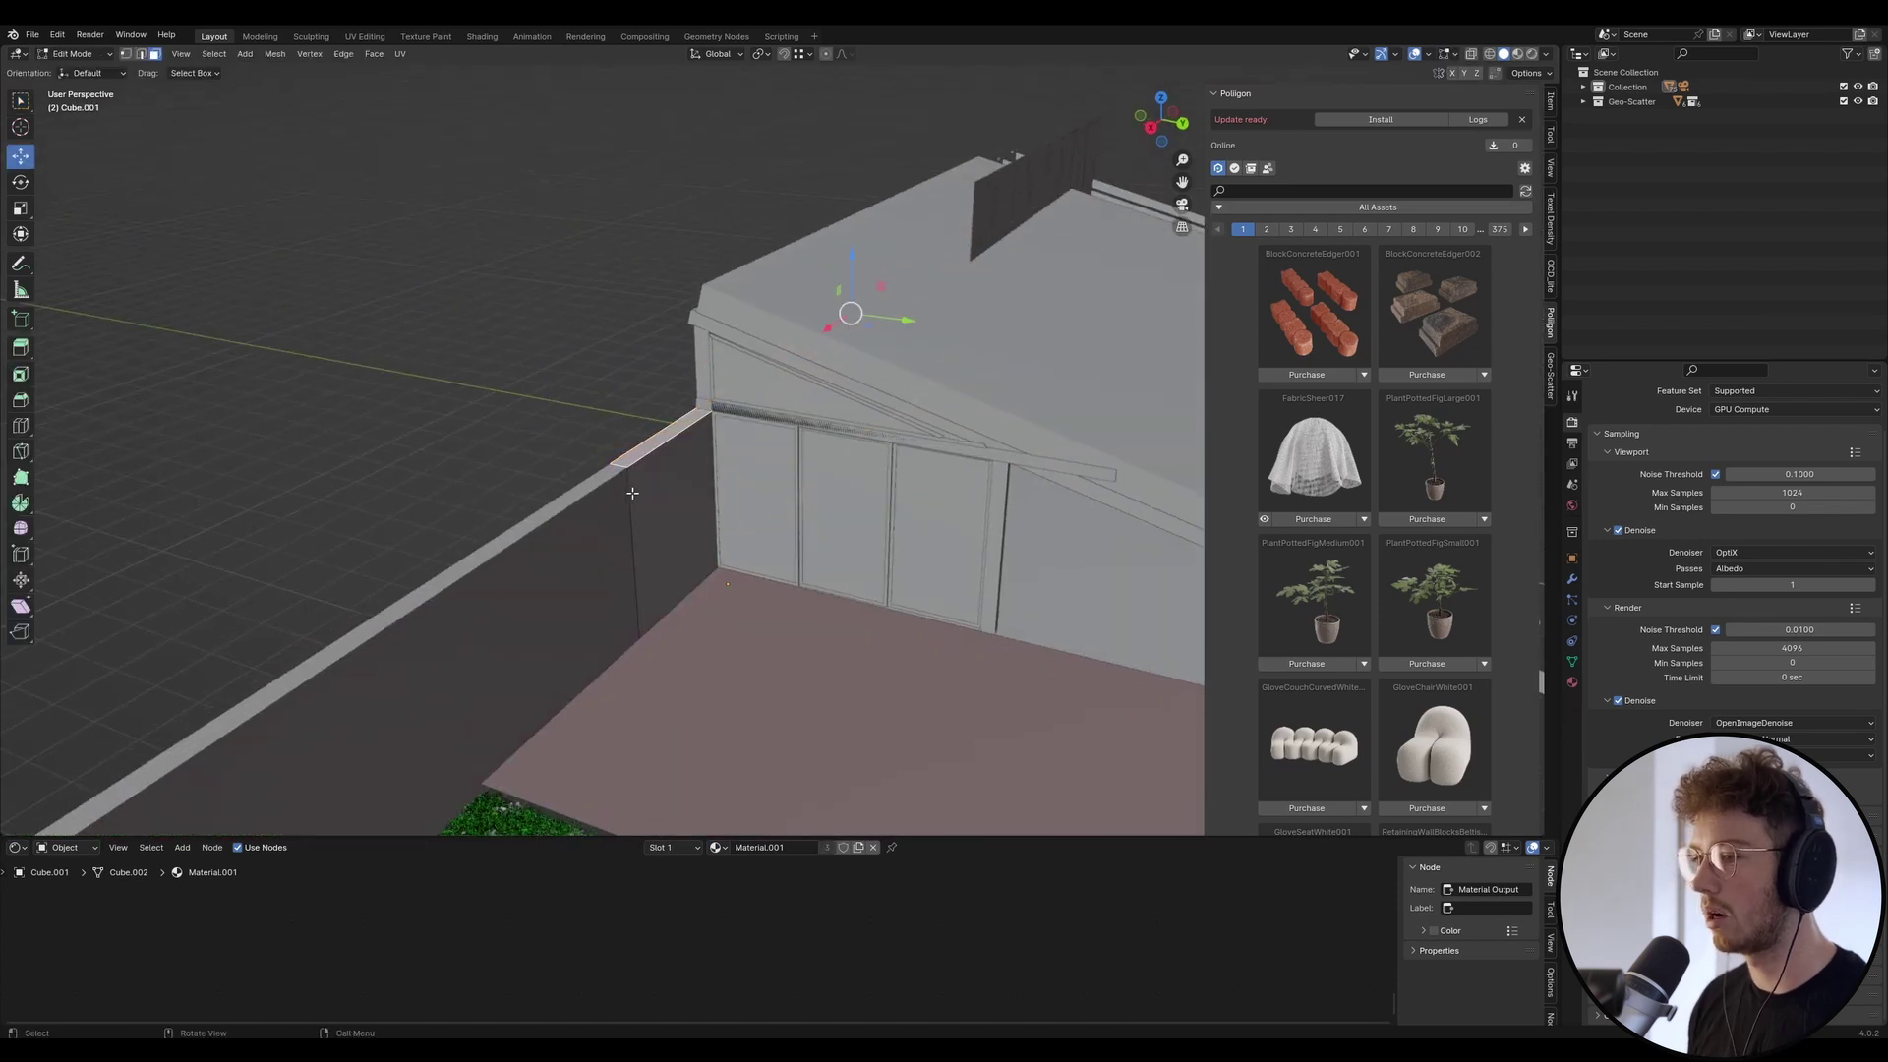
click(625, 490)
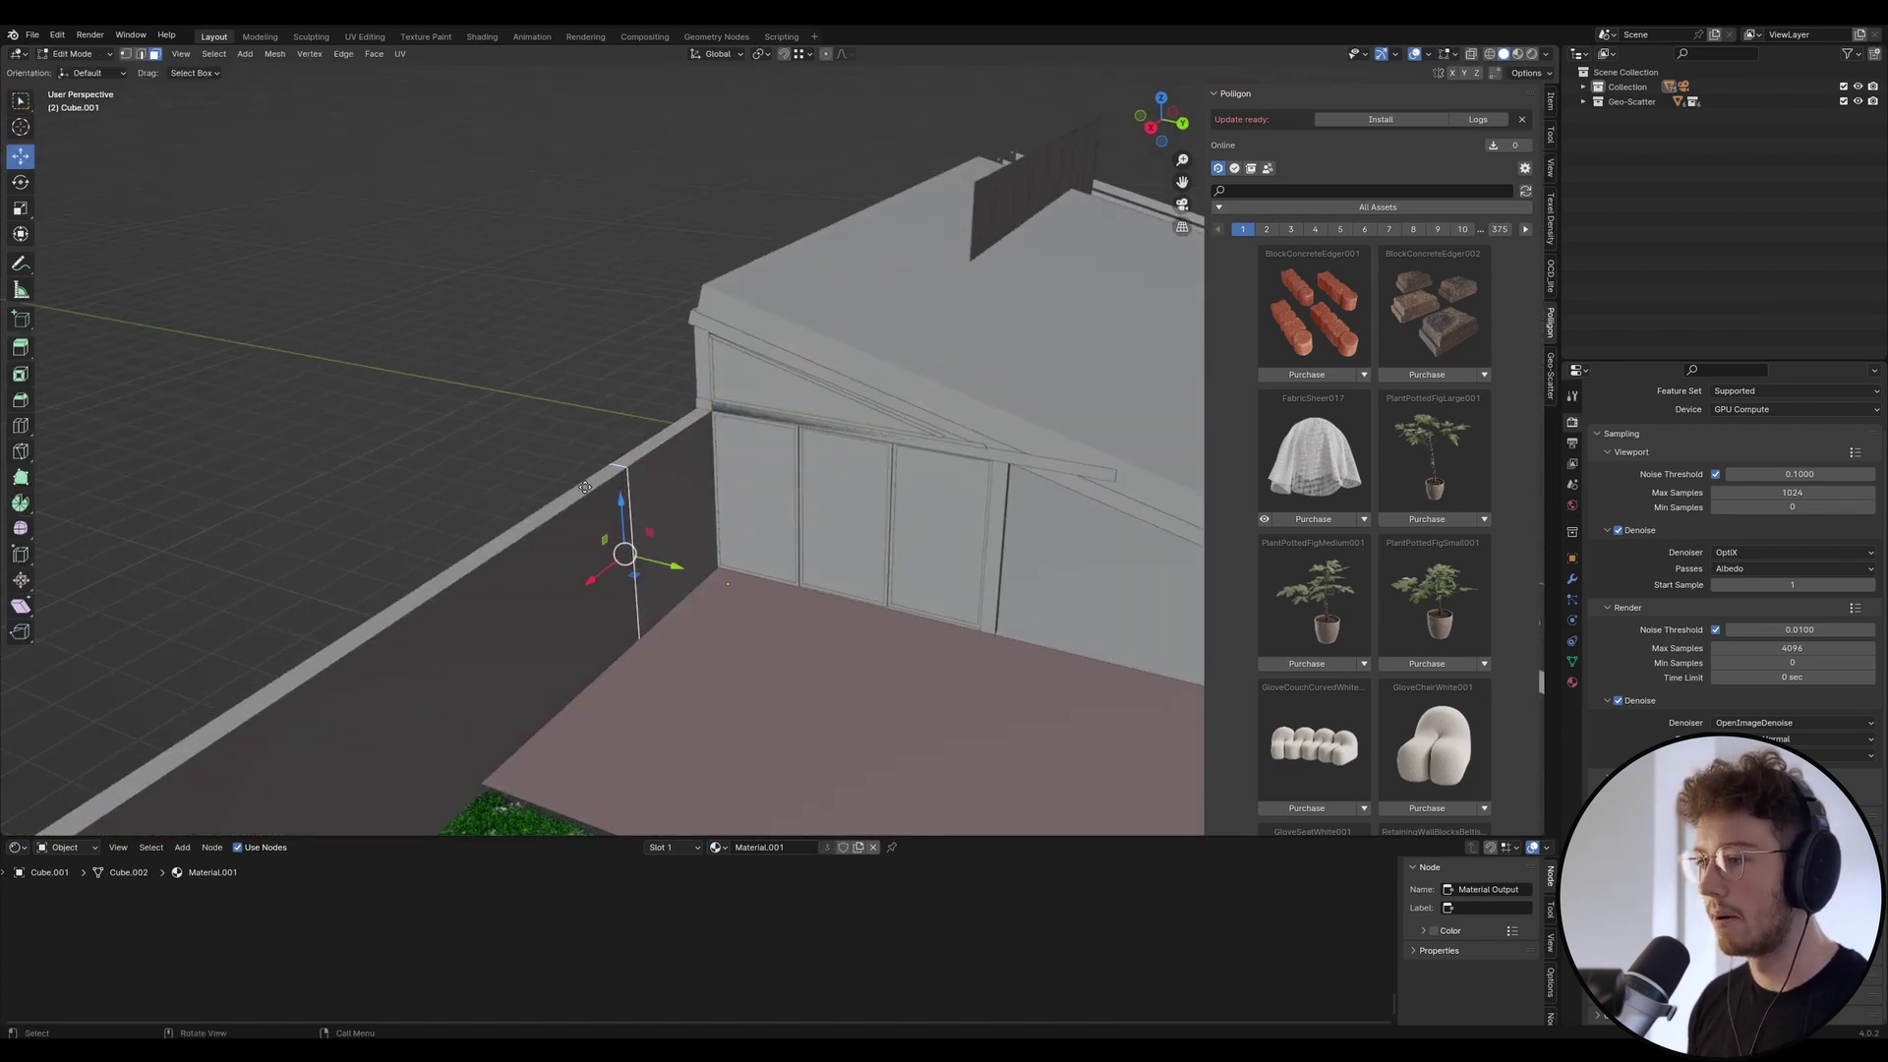
key(g)
key(x)
click(657, 439)
key(Tab)
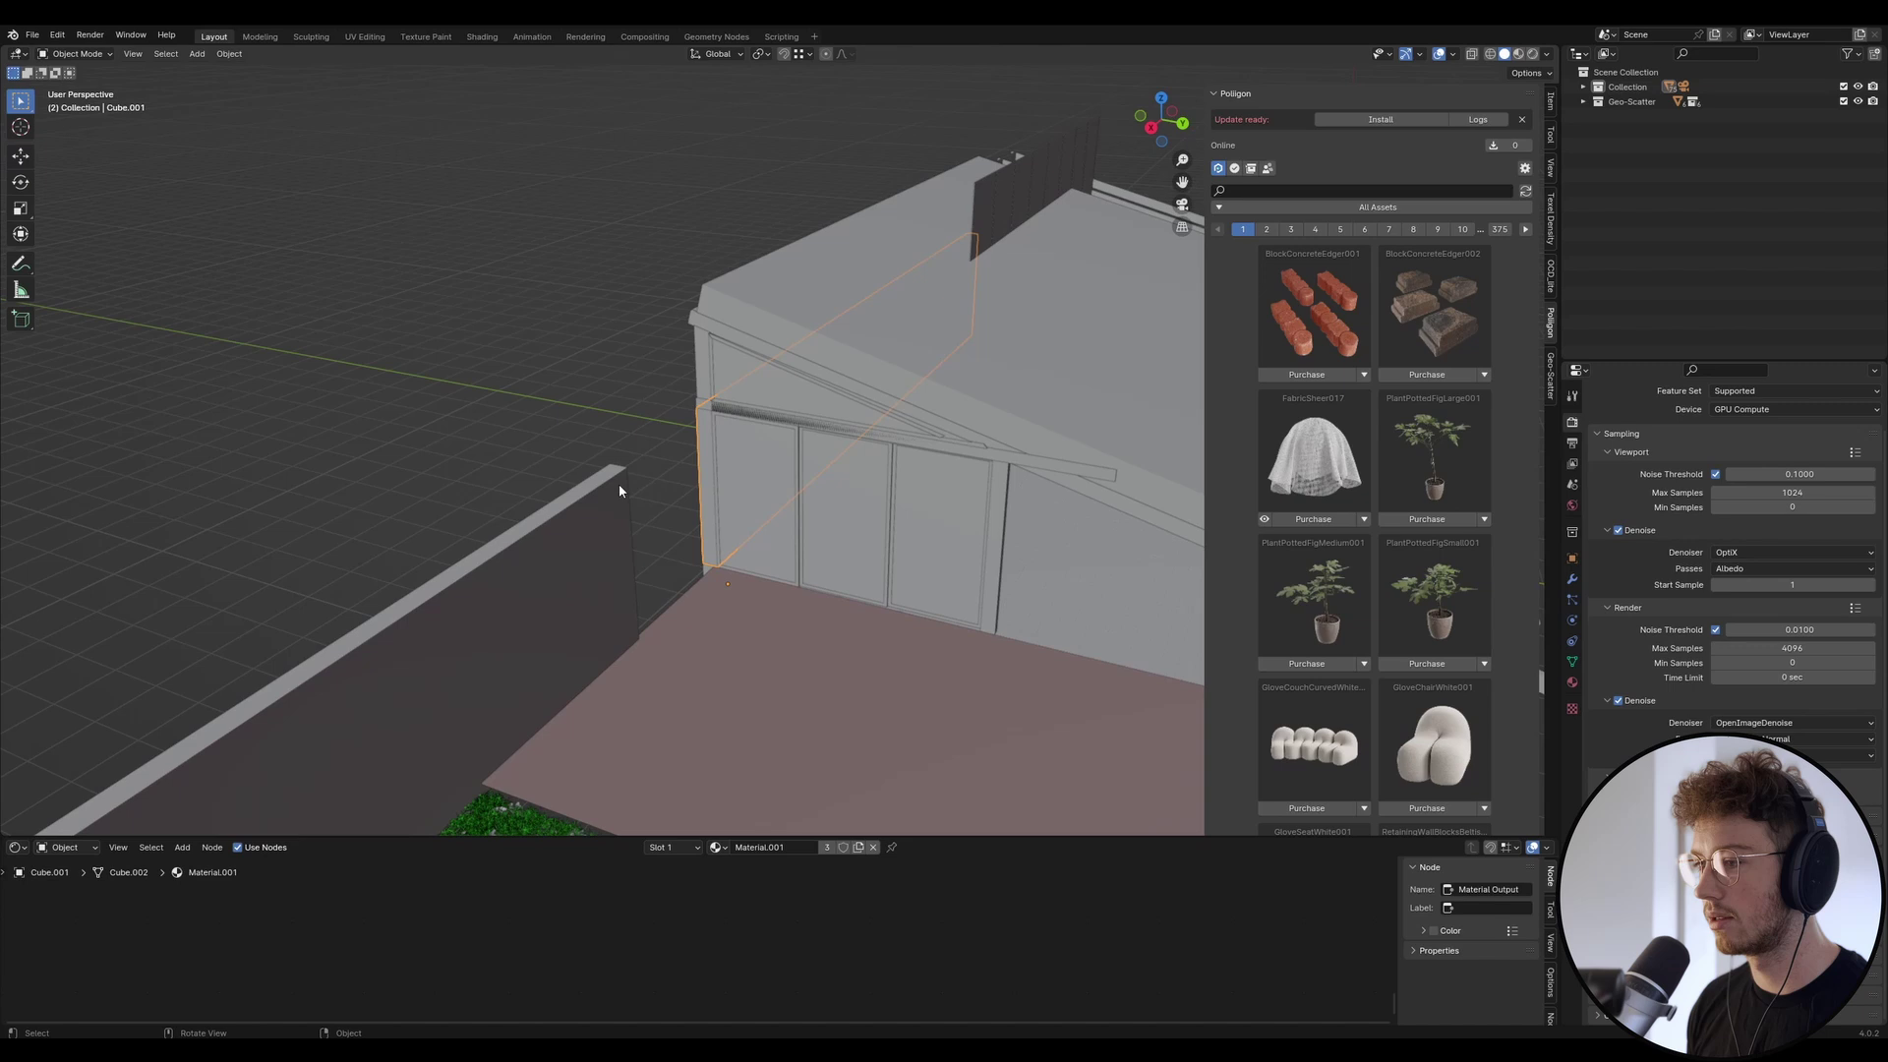
Extend the garden side wall by moving its cabin-side end face along X until it meets the cabin.
click(620, 485)
key(ctrl+z)
middle_drag(655, 472, 617, 492)
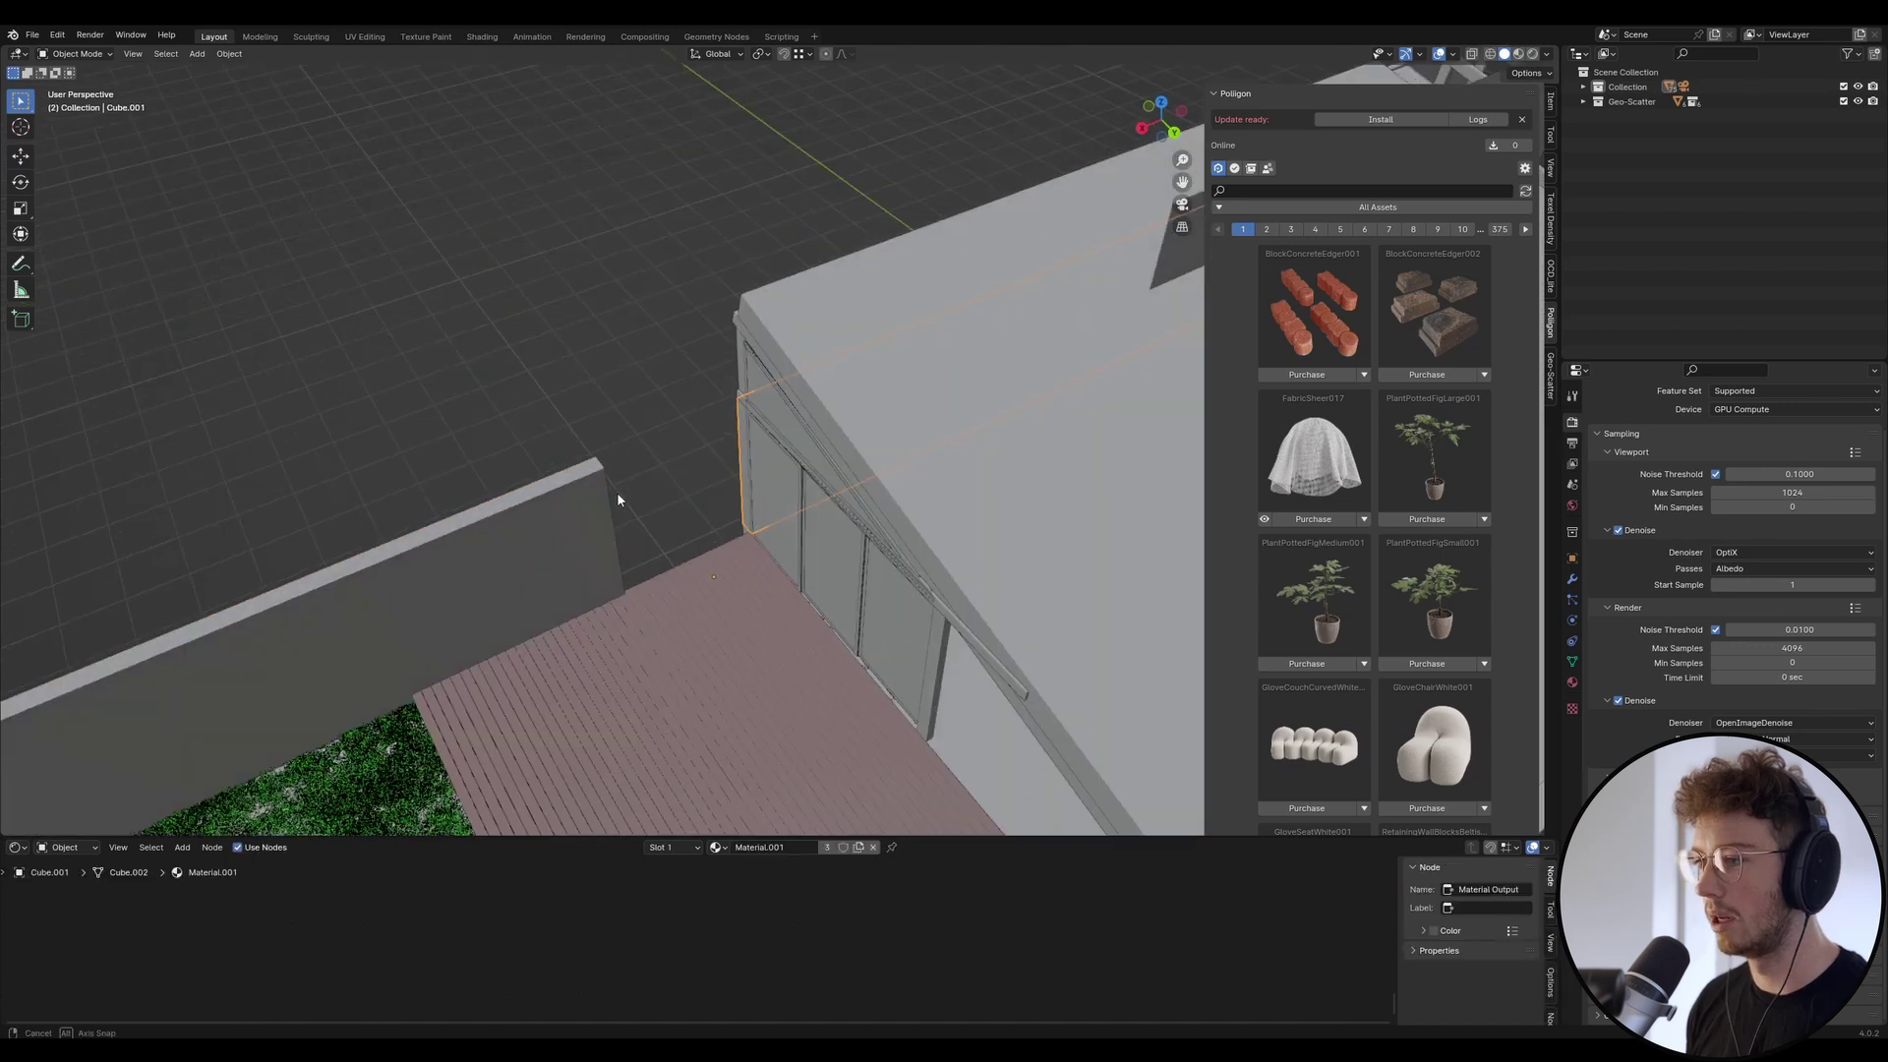
click(596, 484)
key(Tab)
key(3)
middle_drag(1067, 654, 568, 536)
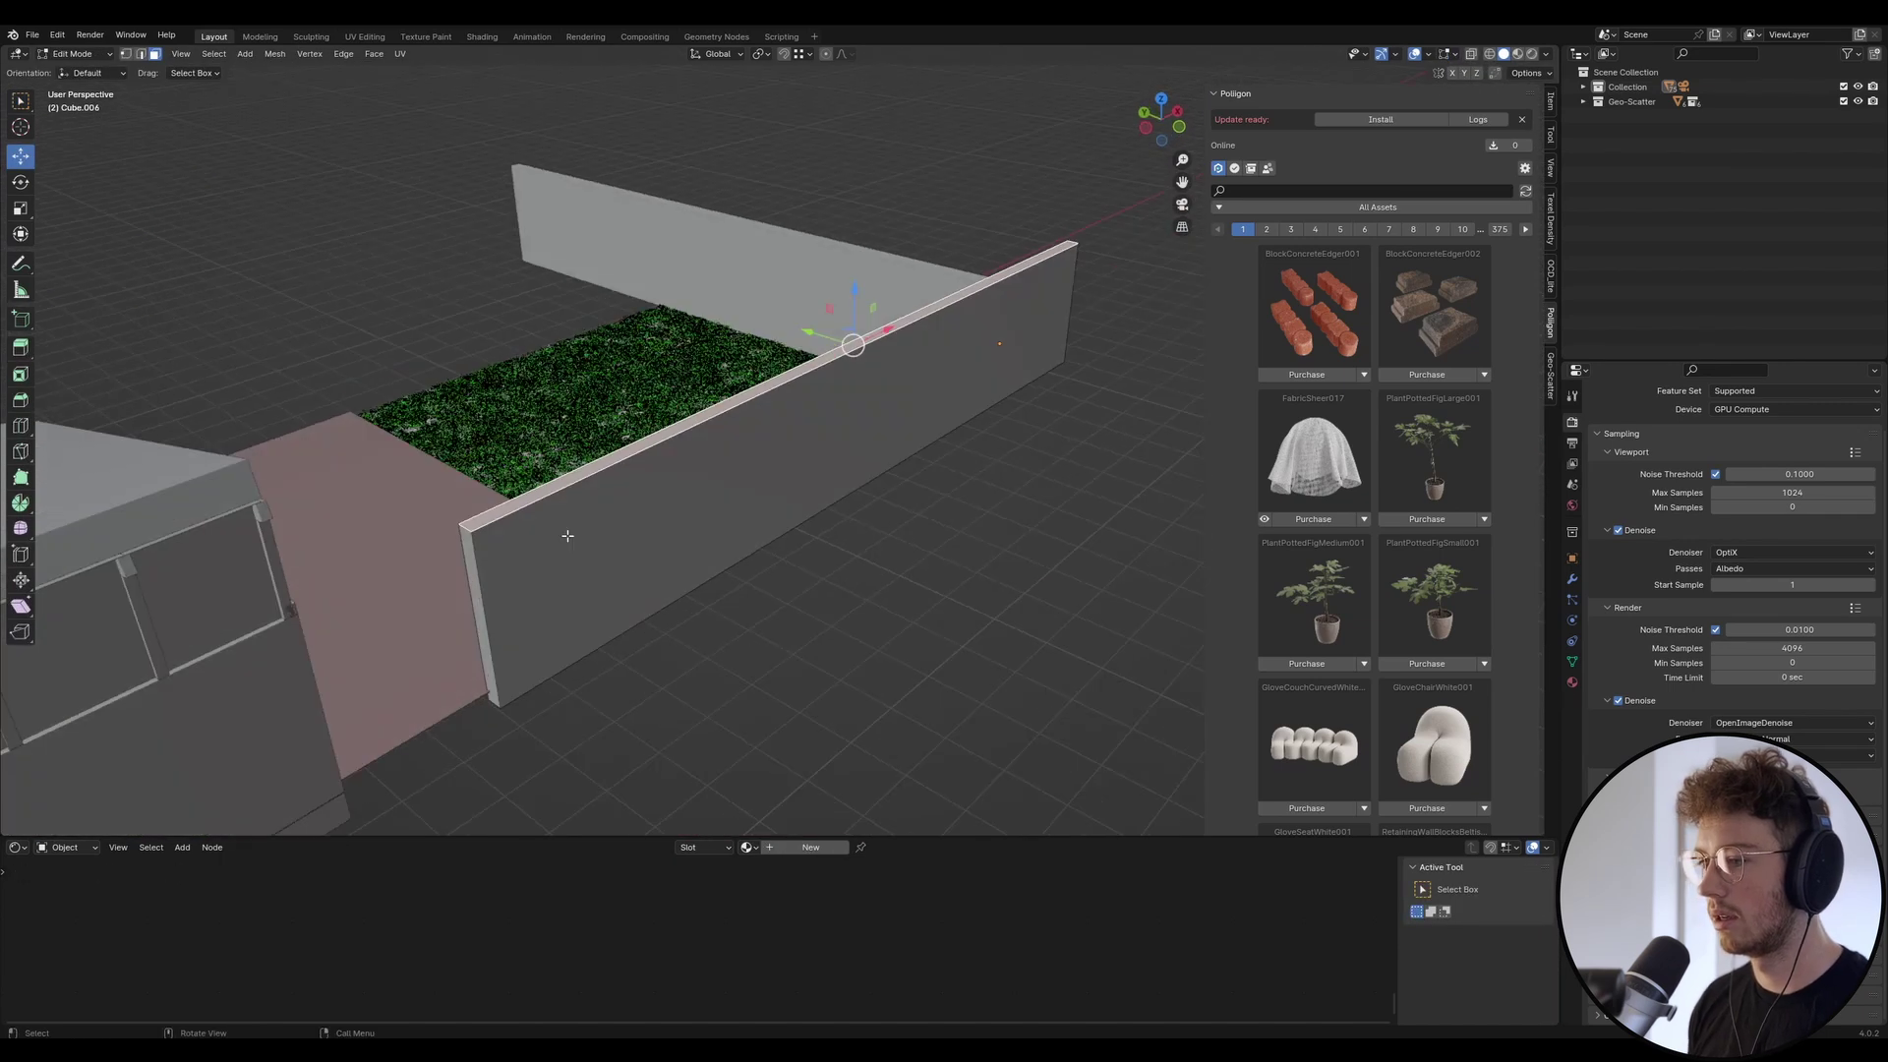
click(481, 561)
key(g)
key(x)
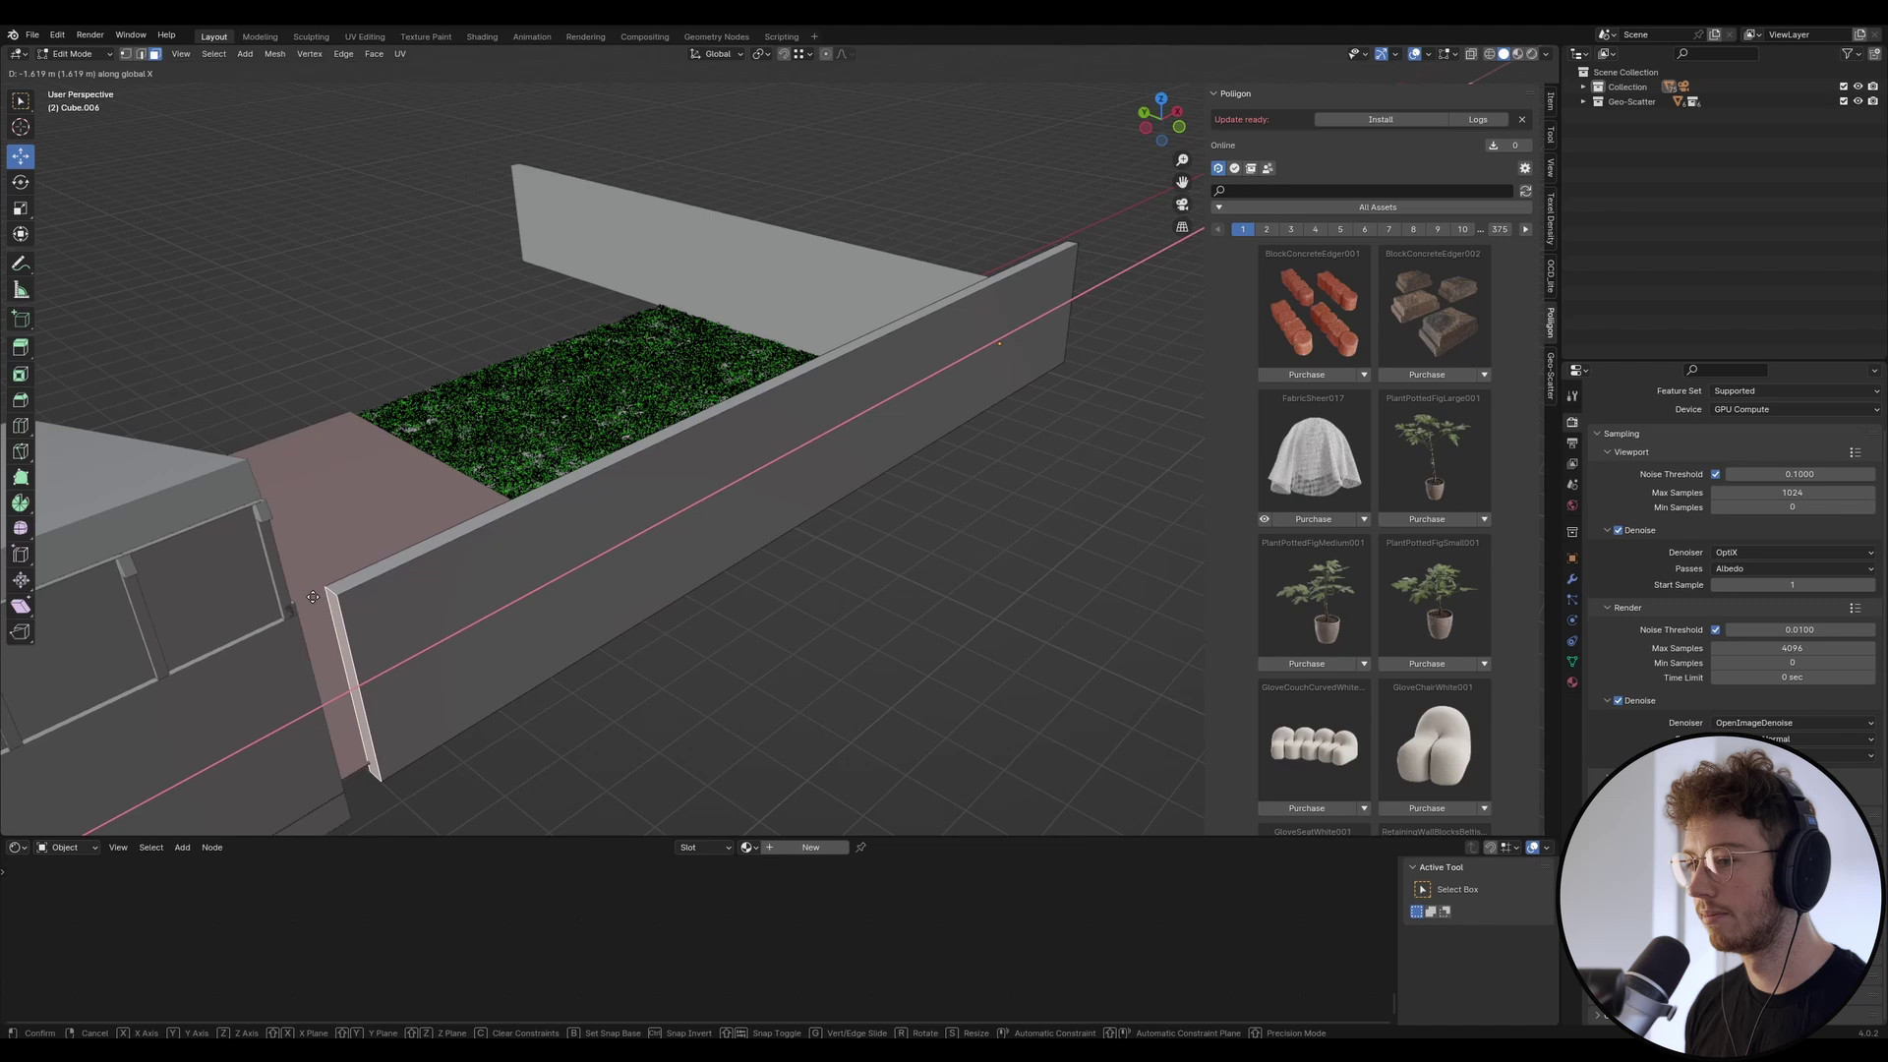
click(307, 593)
key(Tab)
Delete all faces of the garden side wall except the inner one facing the garden, and save the file.
middle_drag(646, 494, 485, 444)
key(Tab)
click(494, 403)
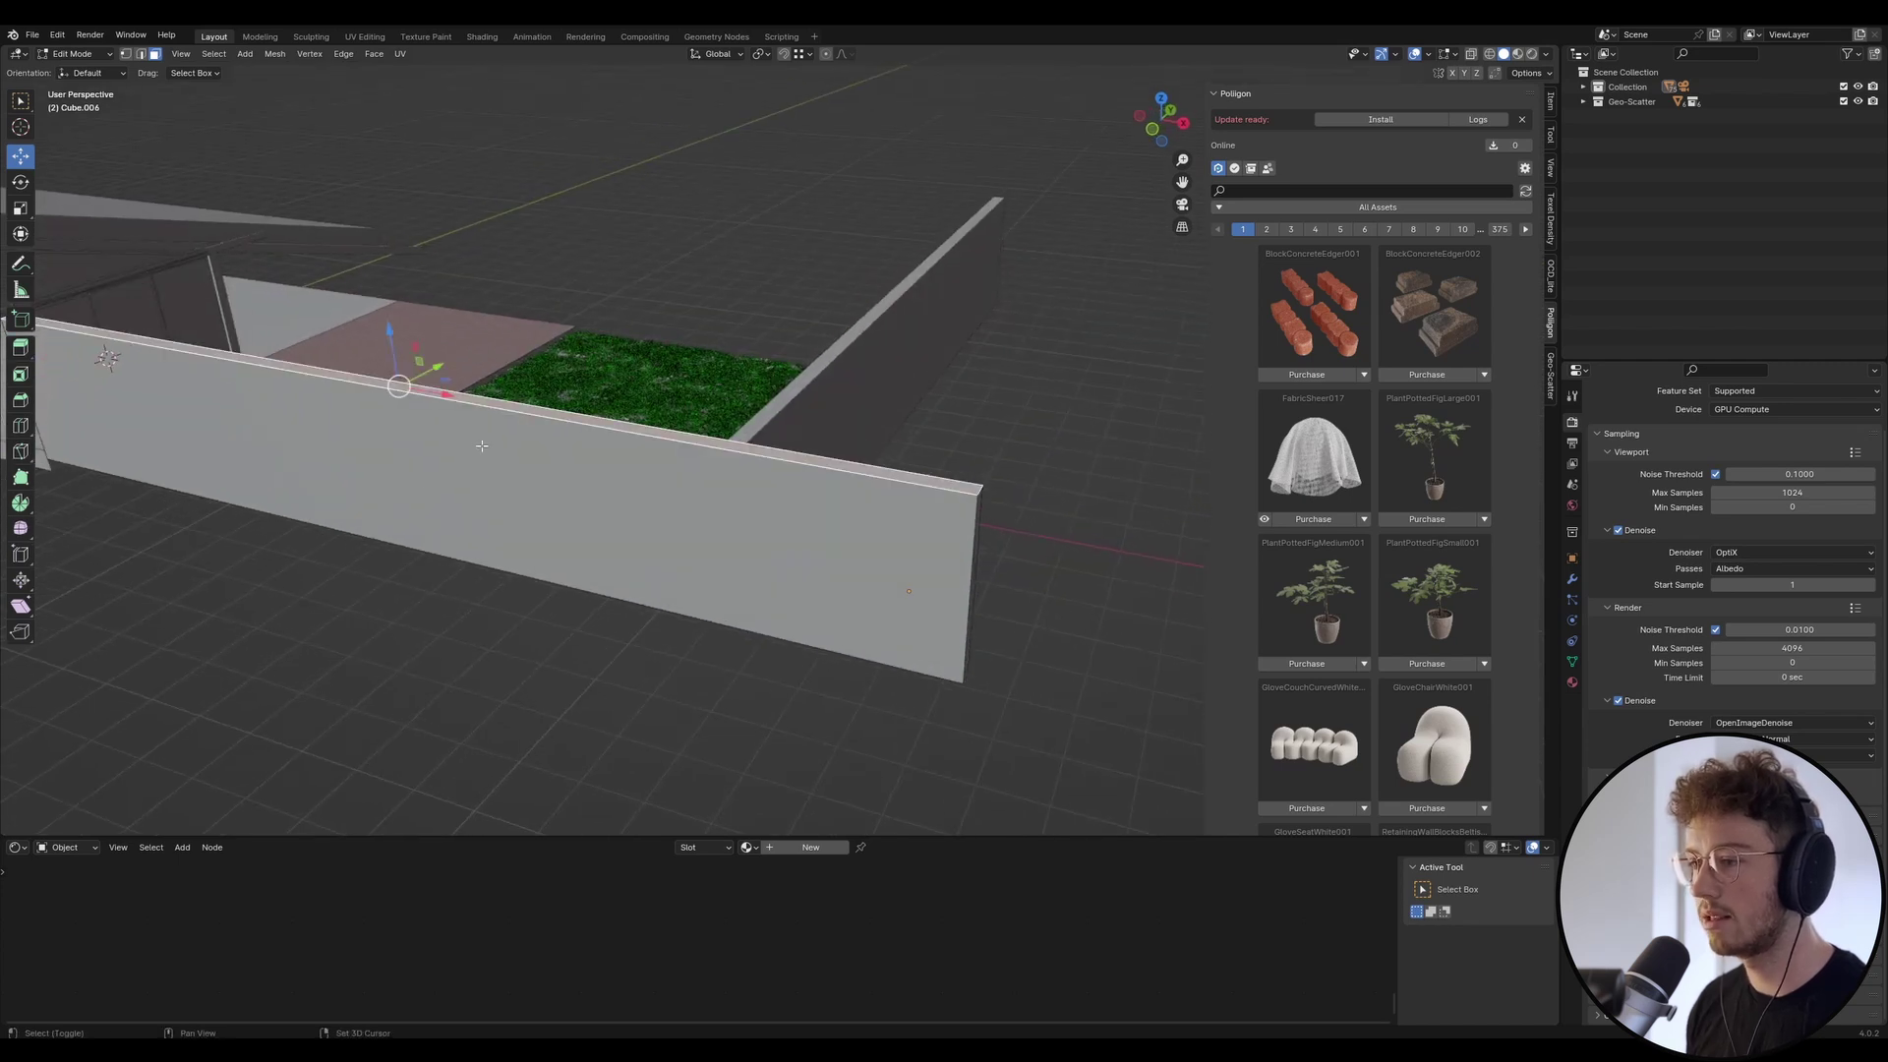
shift+click(487, 447)
middle_drag(891, 527, 857, 523)
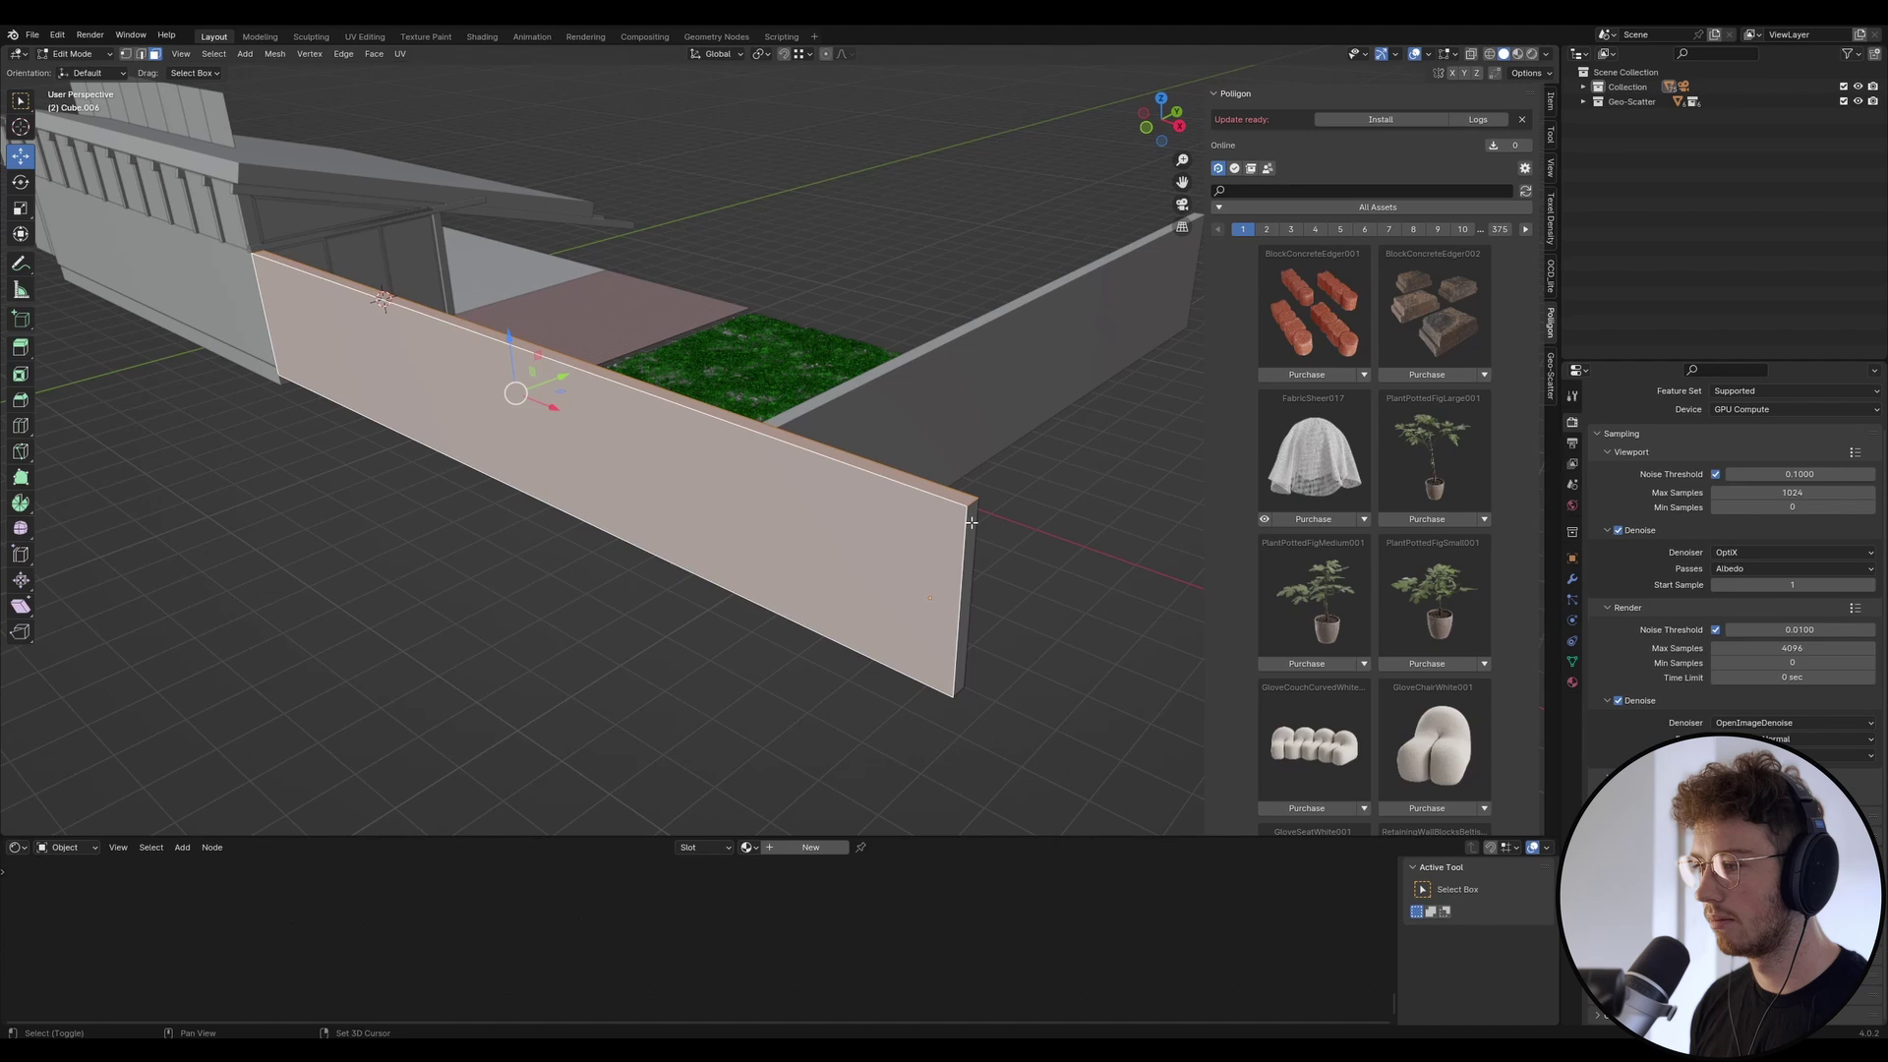
middle_drag(970, 519, 278, 434)
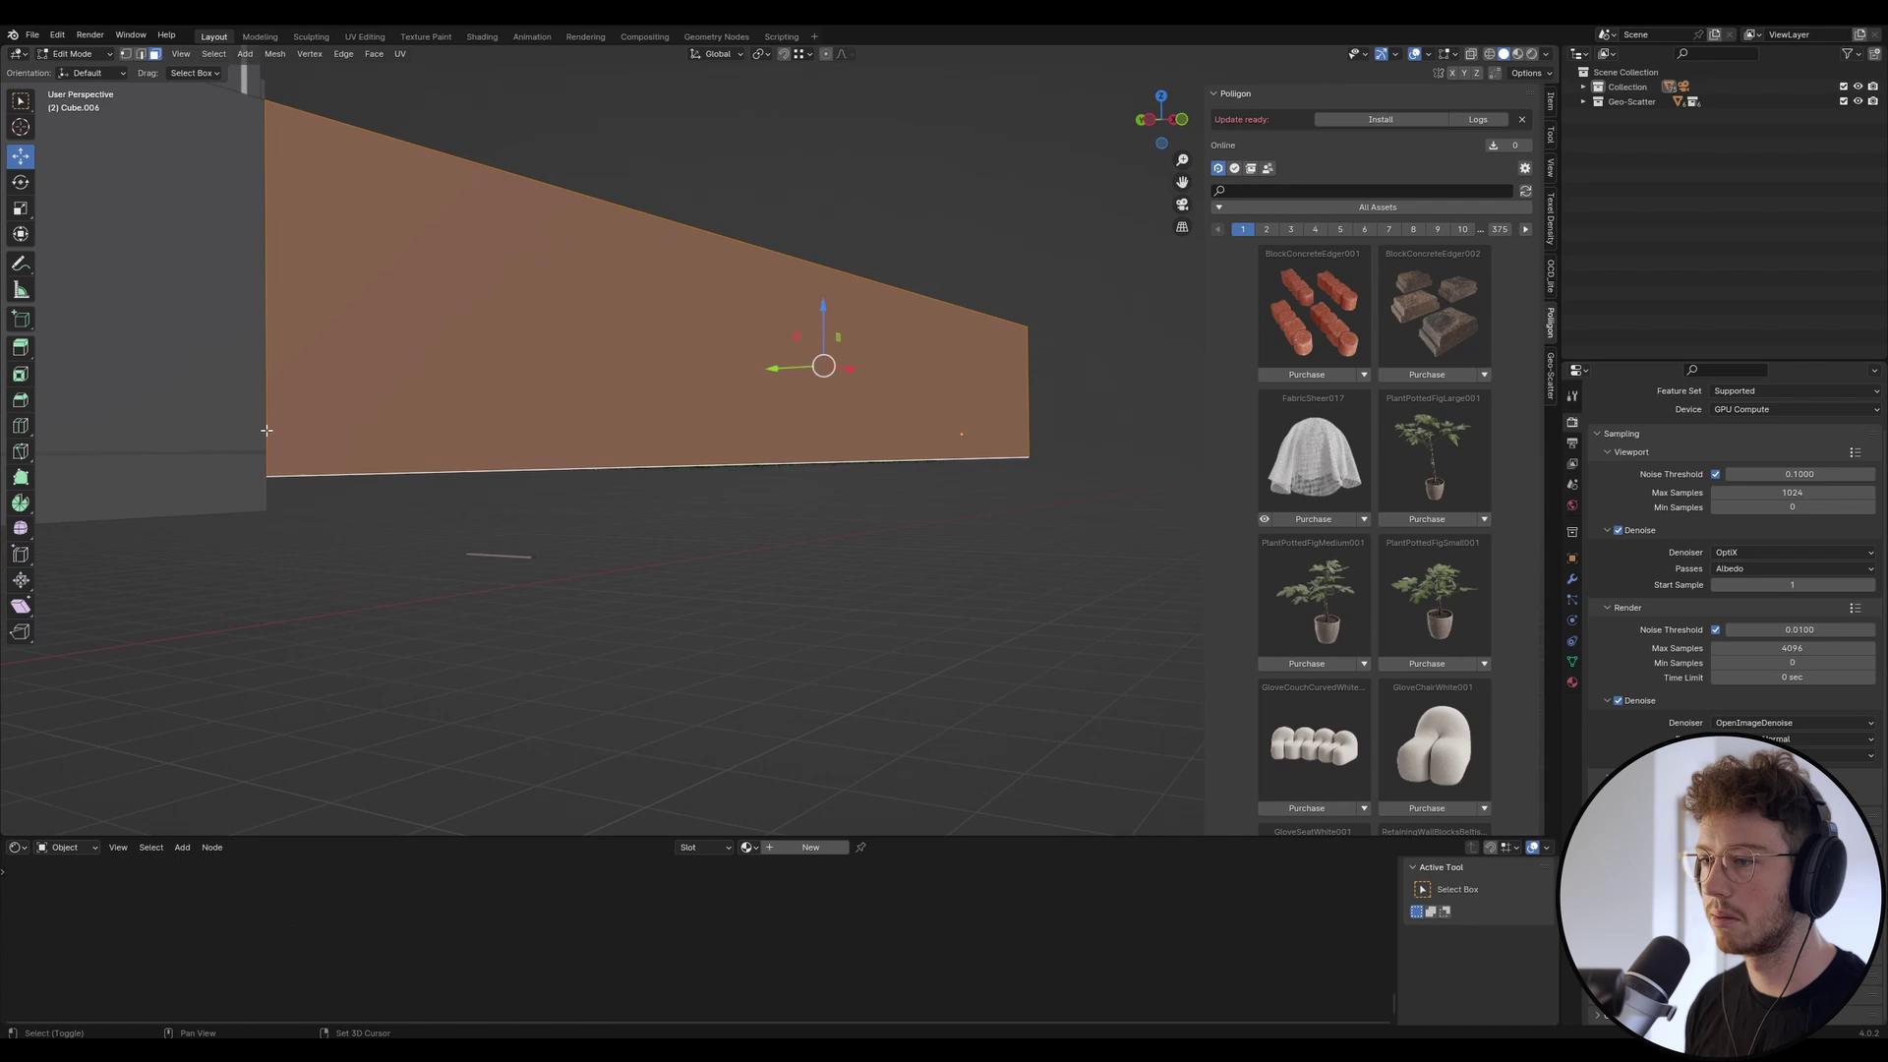
shift+click(262, 431)
middle_drag(590, 404, 266, 436)
key(x)
click(579, 424)
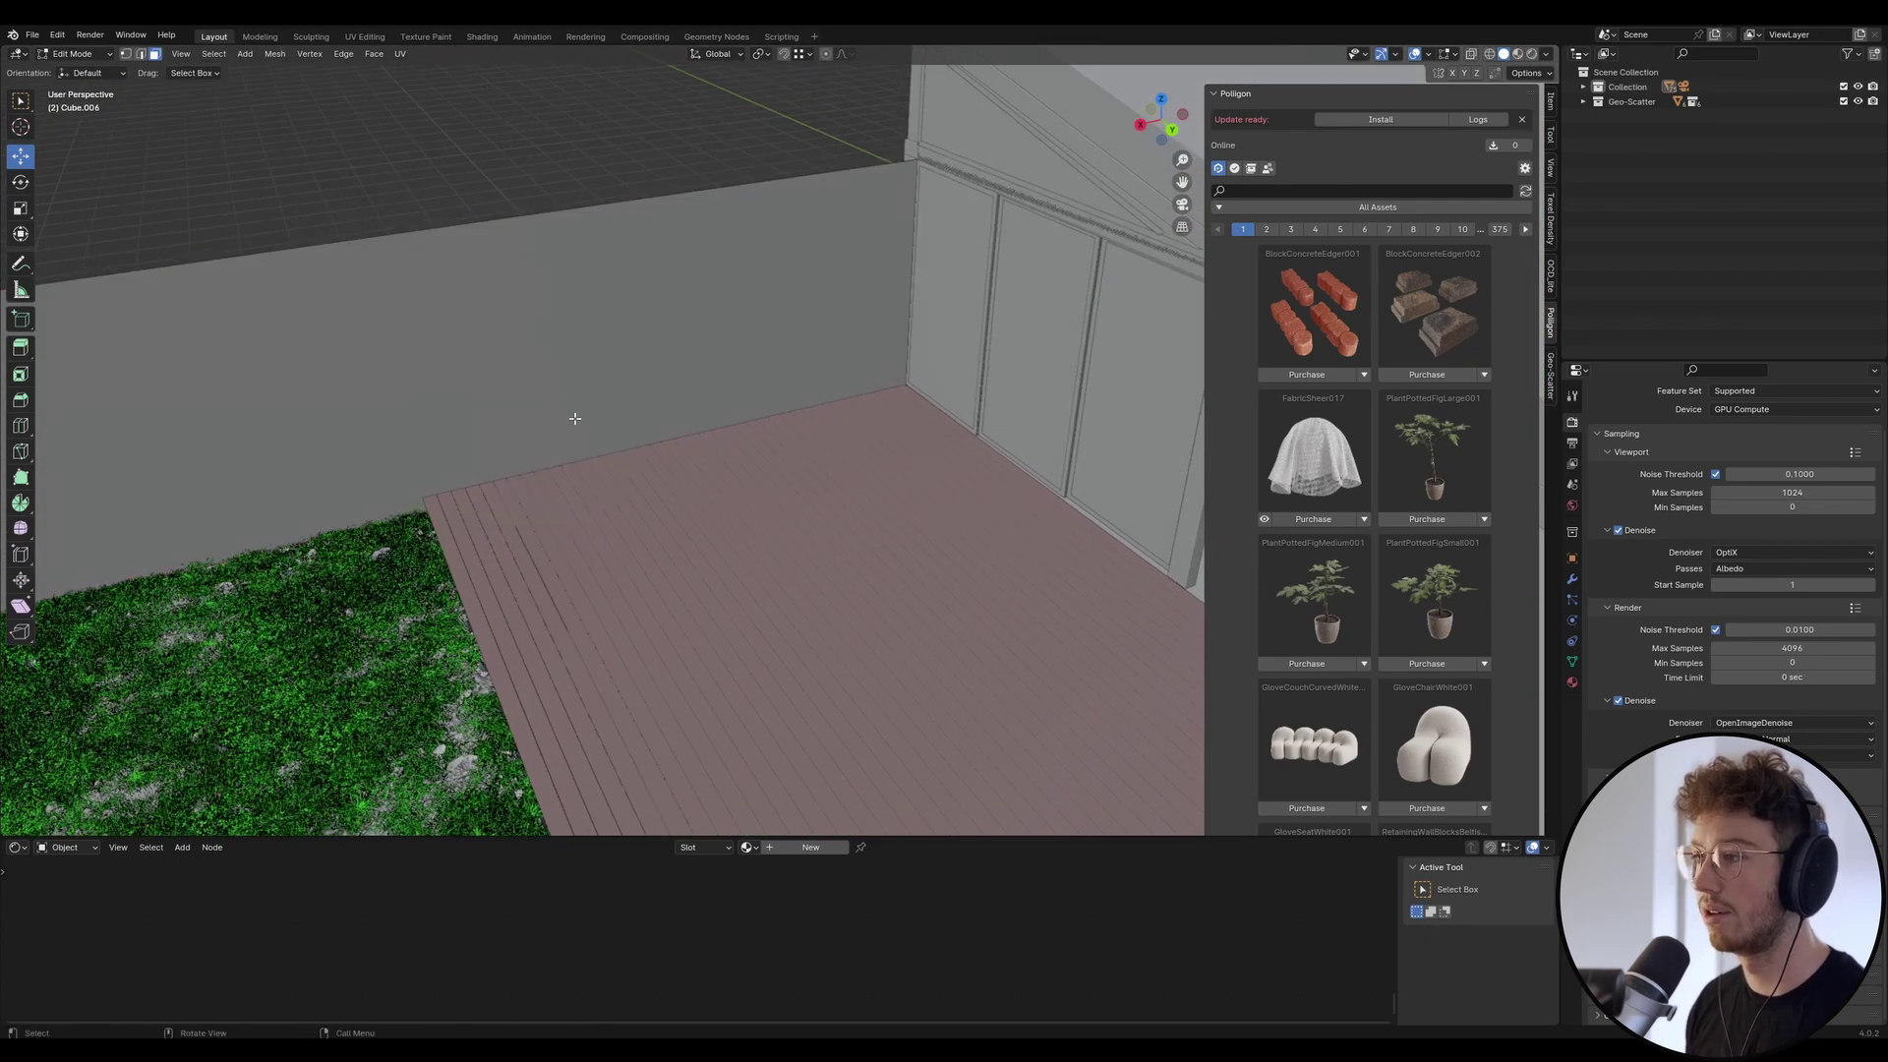
key(grave)
key(Tab)
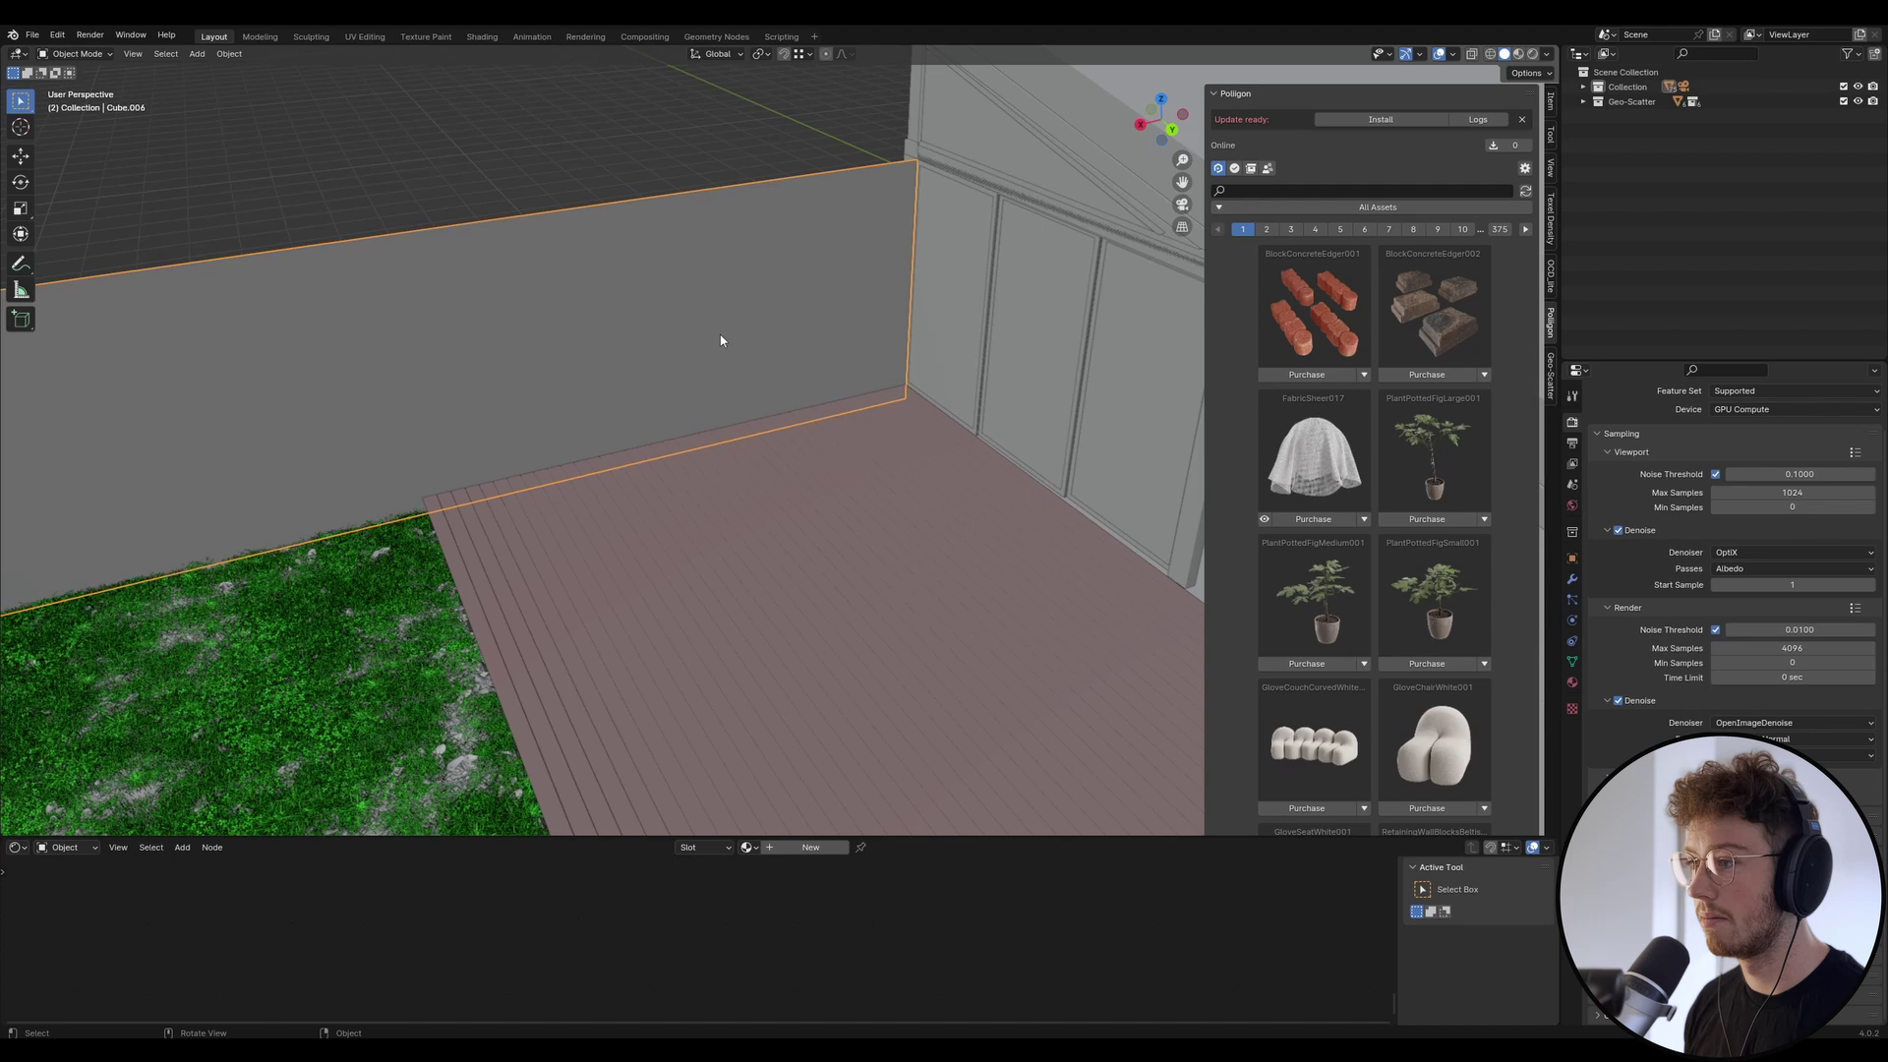
ctrl+middle_drag(721, 337, 610, 350)
key(ctrl+s)
Shorten the garden side wall by moving its far end edge to the rear wall's corner.
scroll(579, 369, down, 5)
middle_drag(480, 393, 615, 413)
key(Tab)
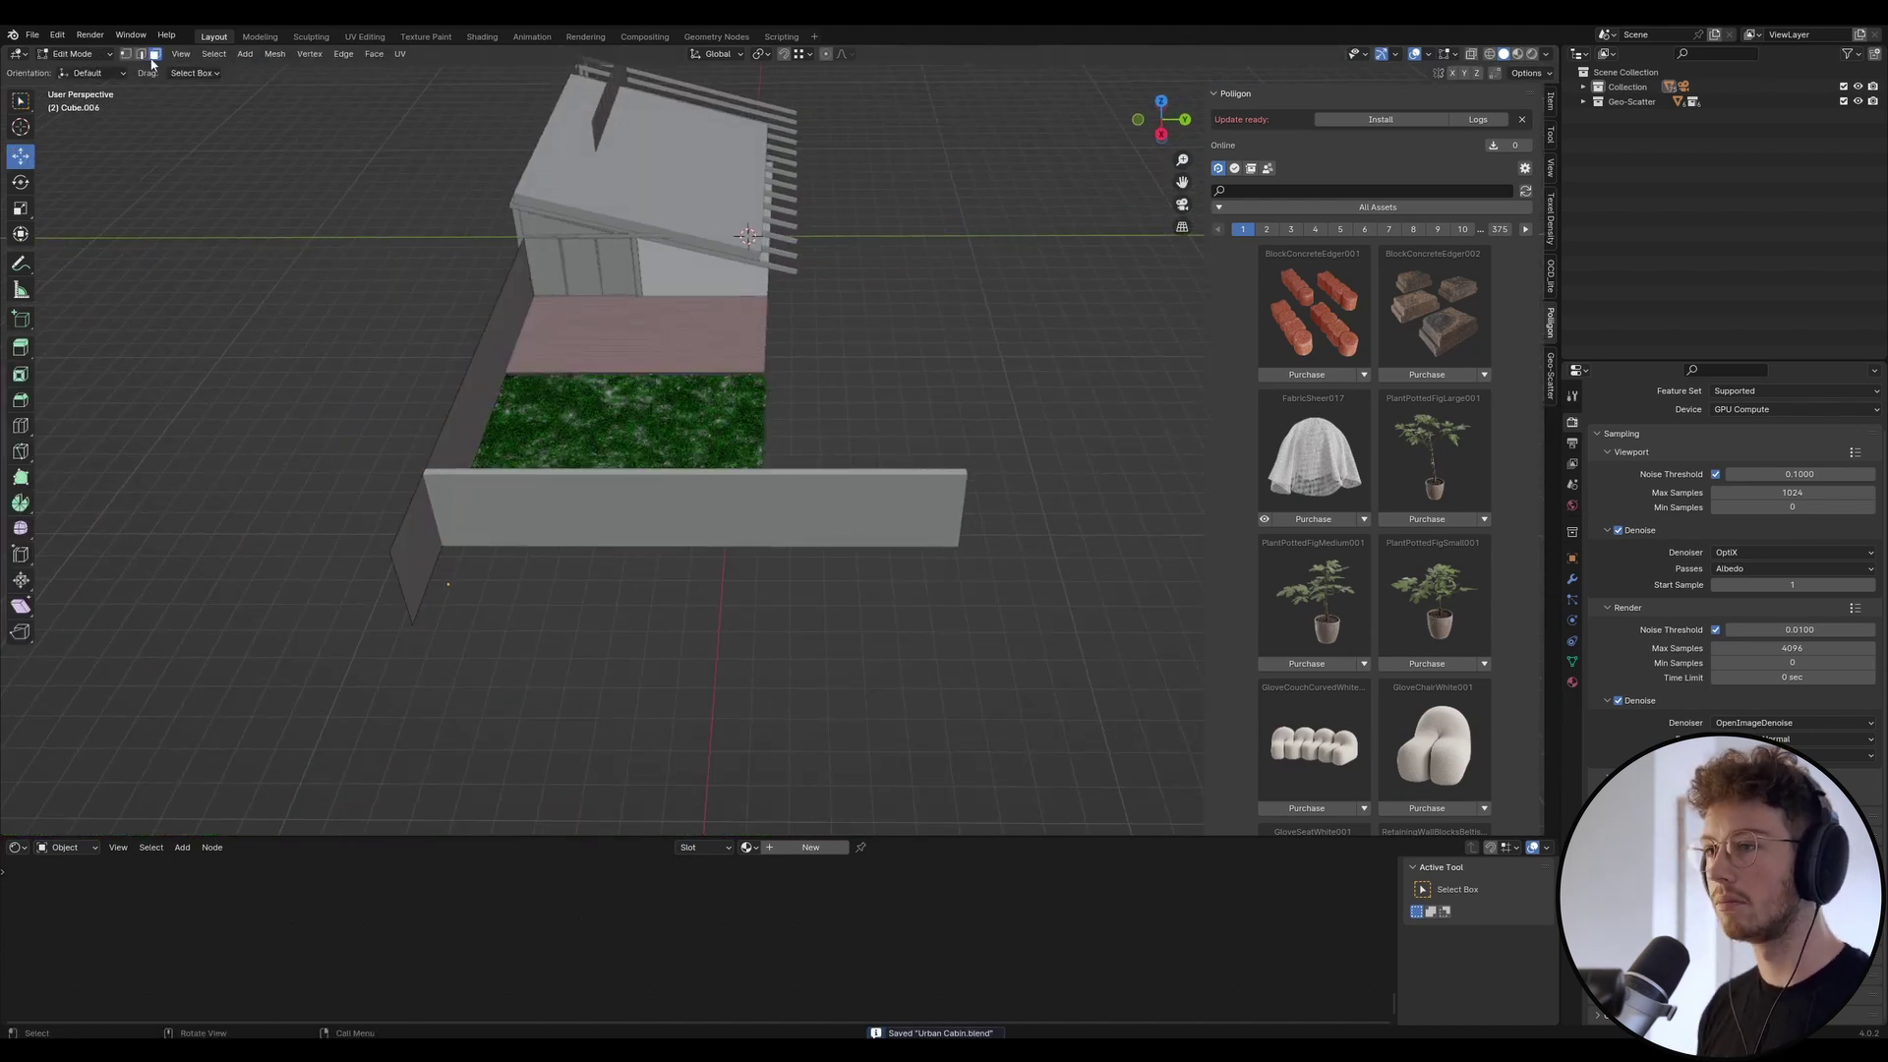
click(392, 578)
ctrl+drag(392, 578, 420, 470)
key(Tab)
Delete the thick rear garden wall and make a duplicate of the side wall rotated 90° about Z.
click(526, 492)
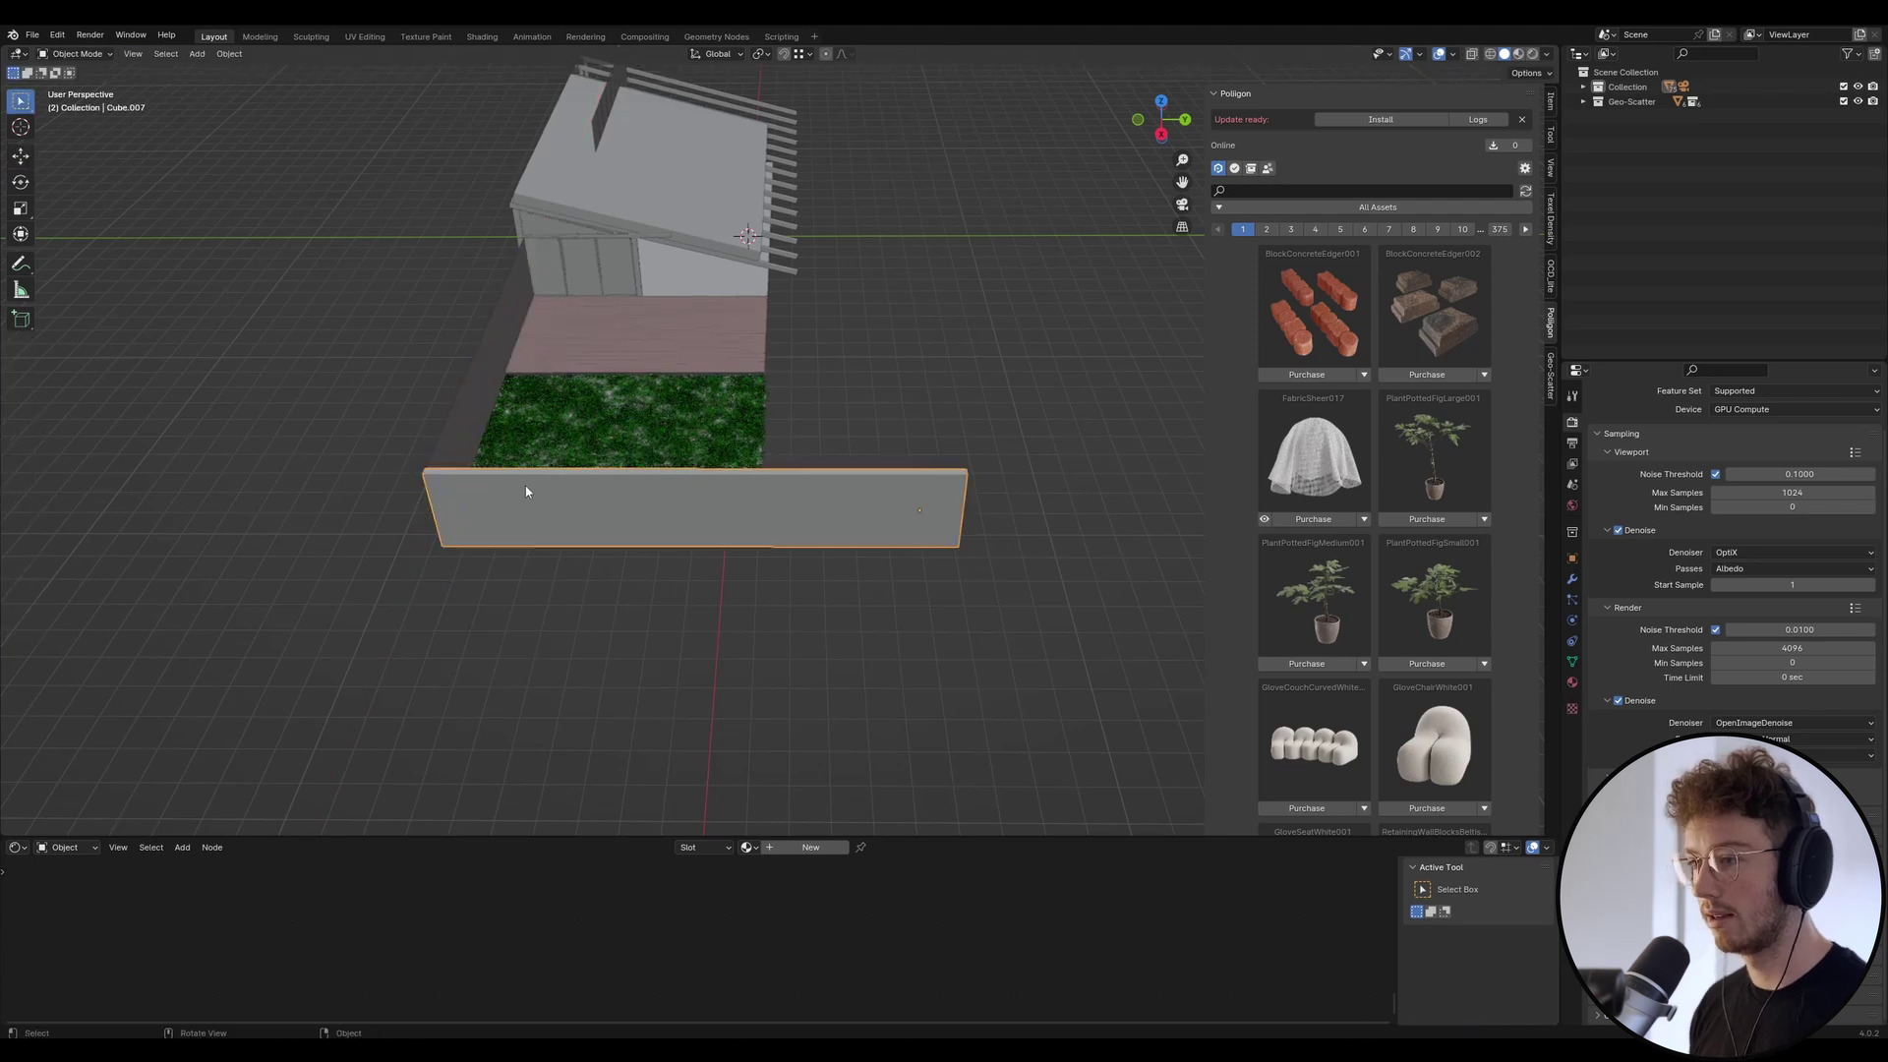
key(Delete)
click(461, 417)
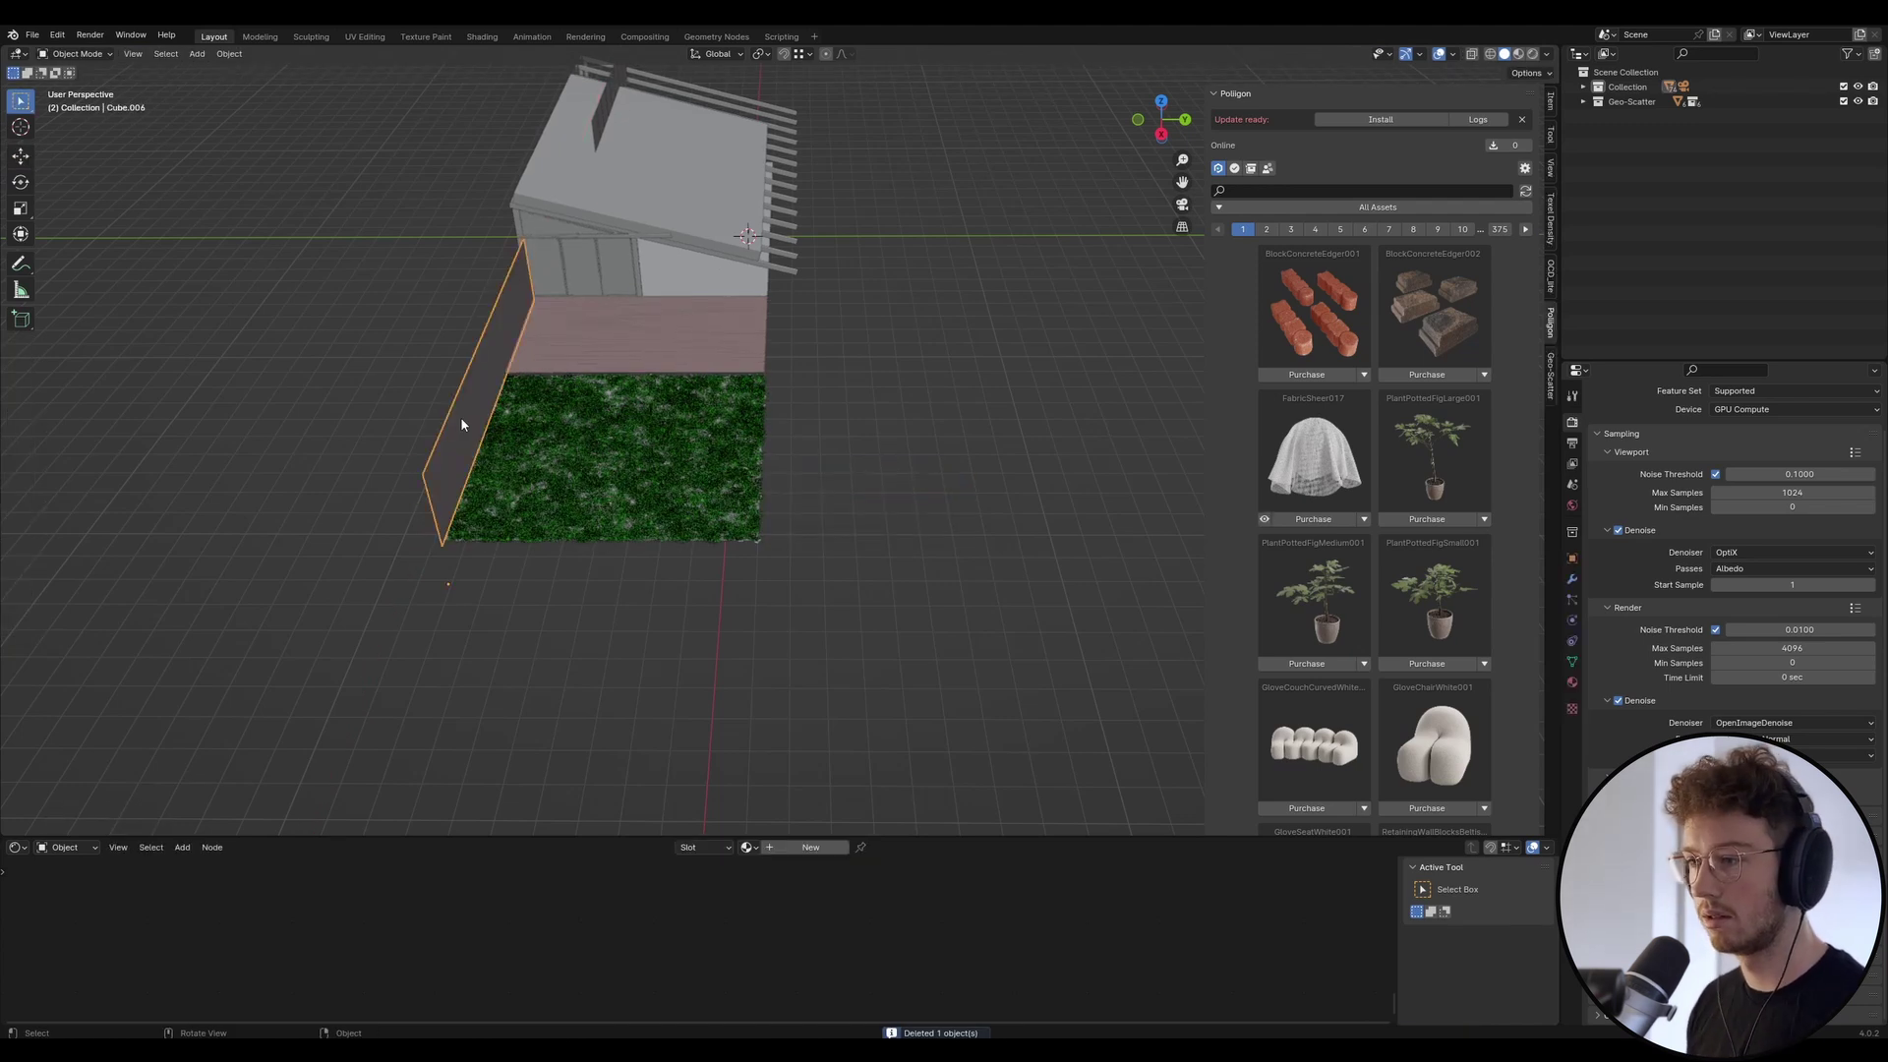
key(shift+d)
right_click(460, 417)
key(r)
text(z)
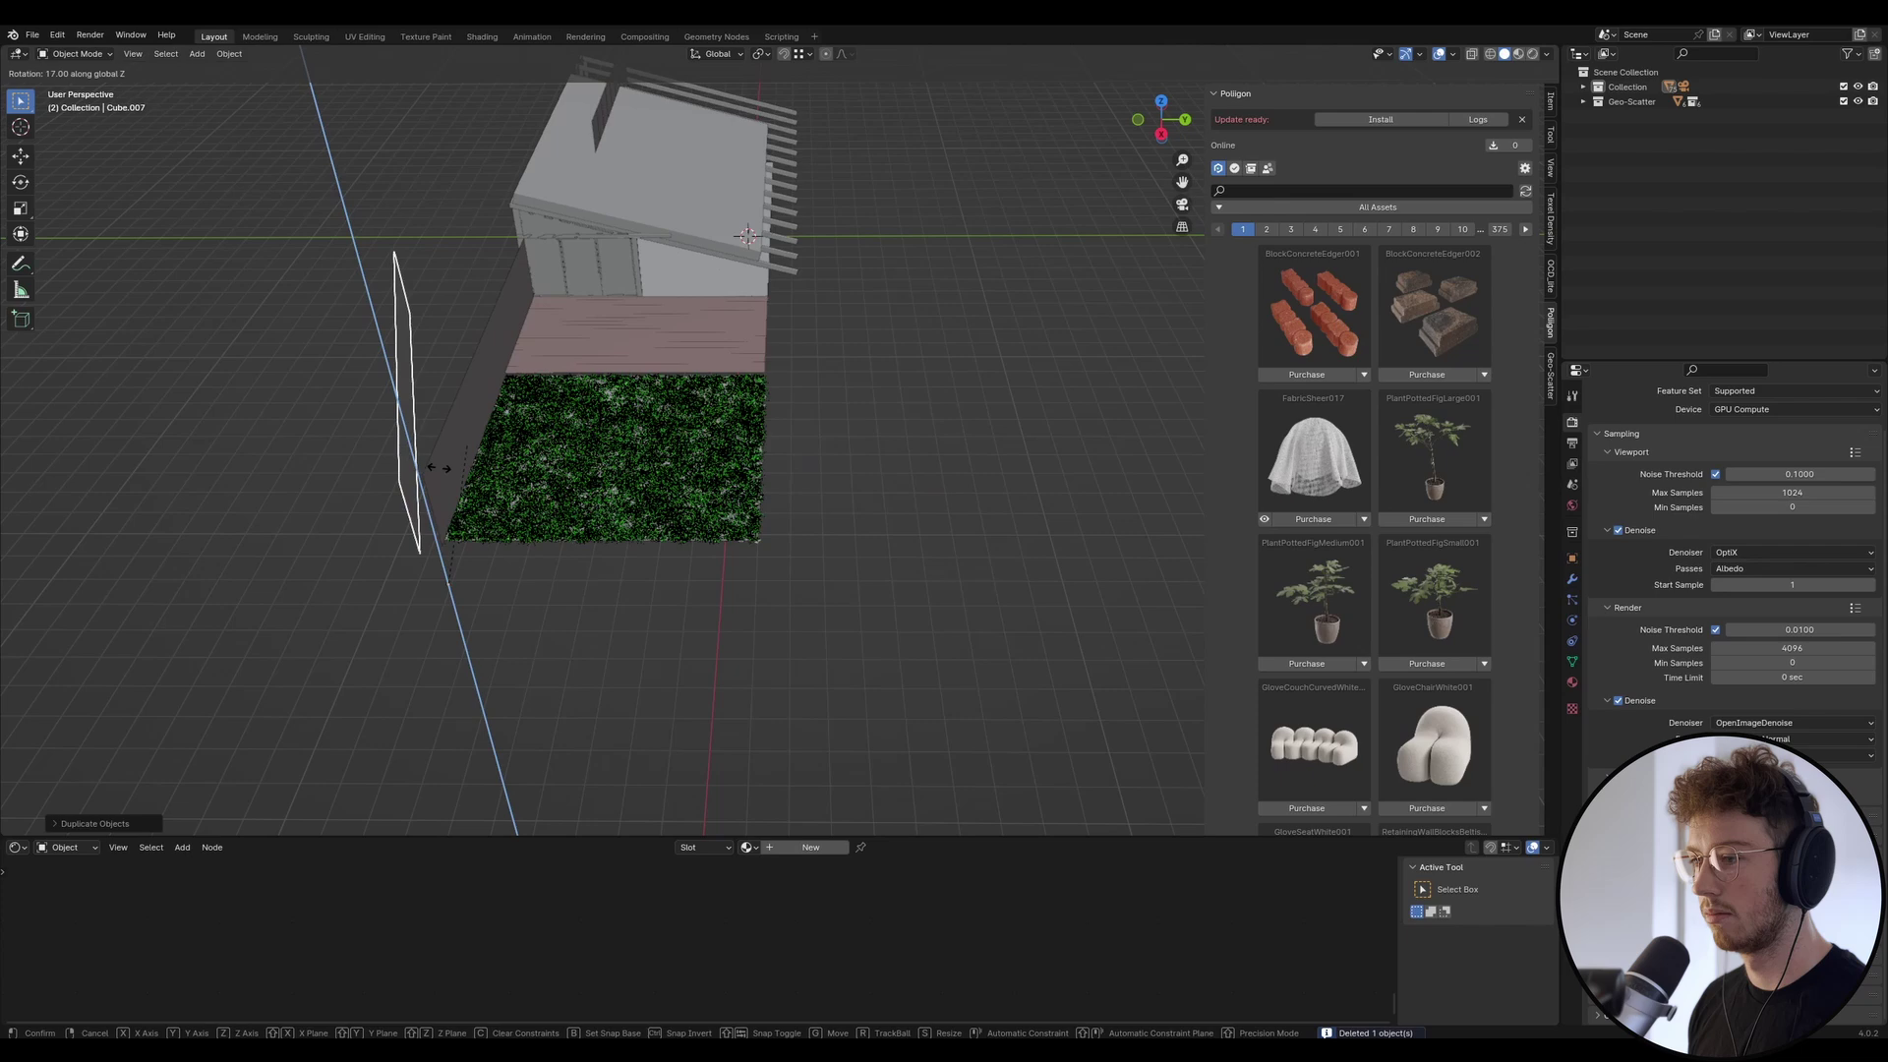
text(90)
key(Return)
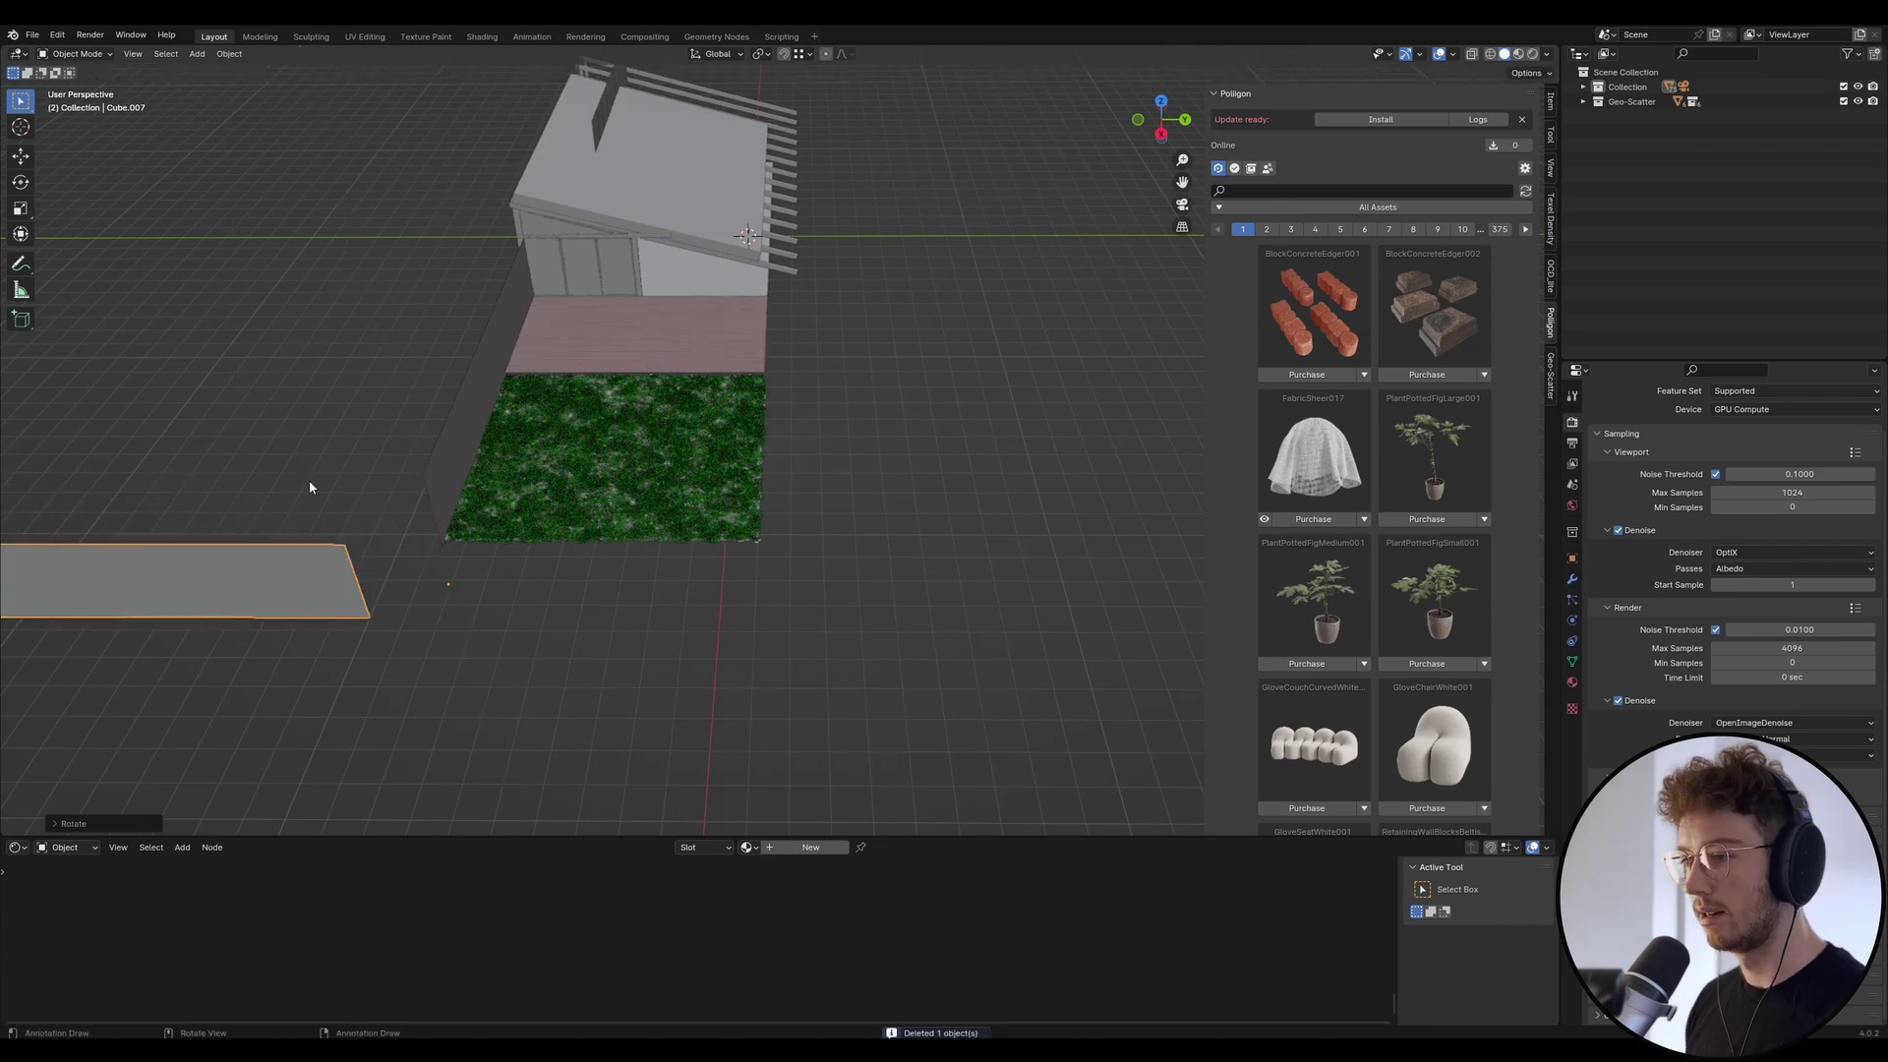
Move the rotated wall copy to the rear of the lawn, aligning its corner with the side wall's far corner.
key(g)
click(962, 481)
key(g)
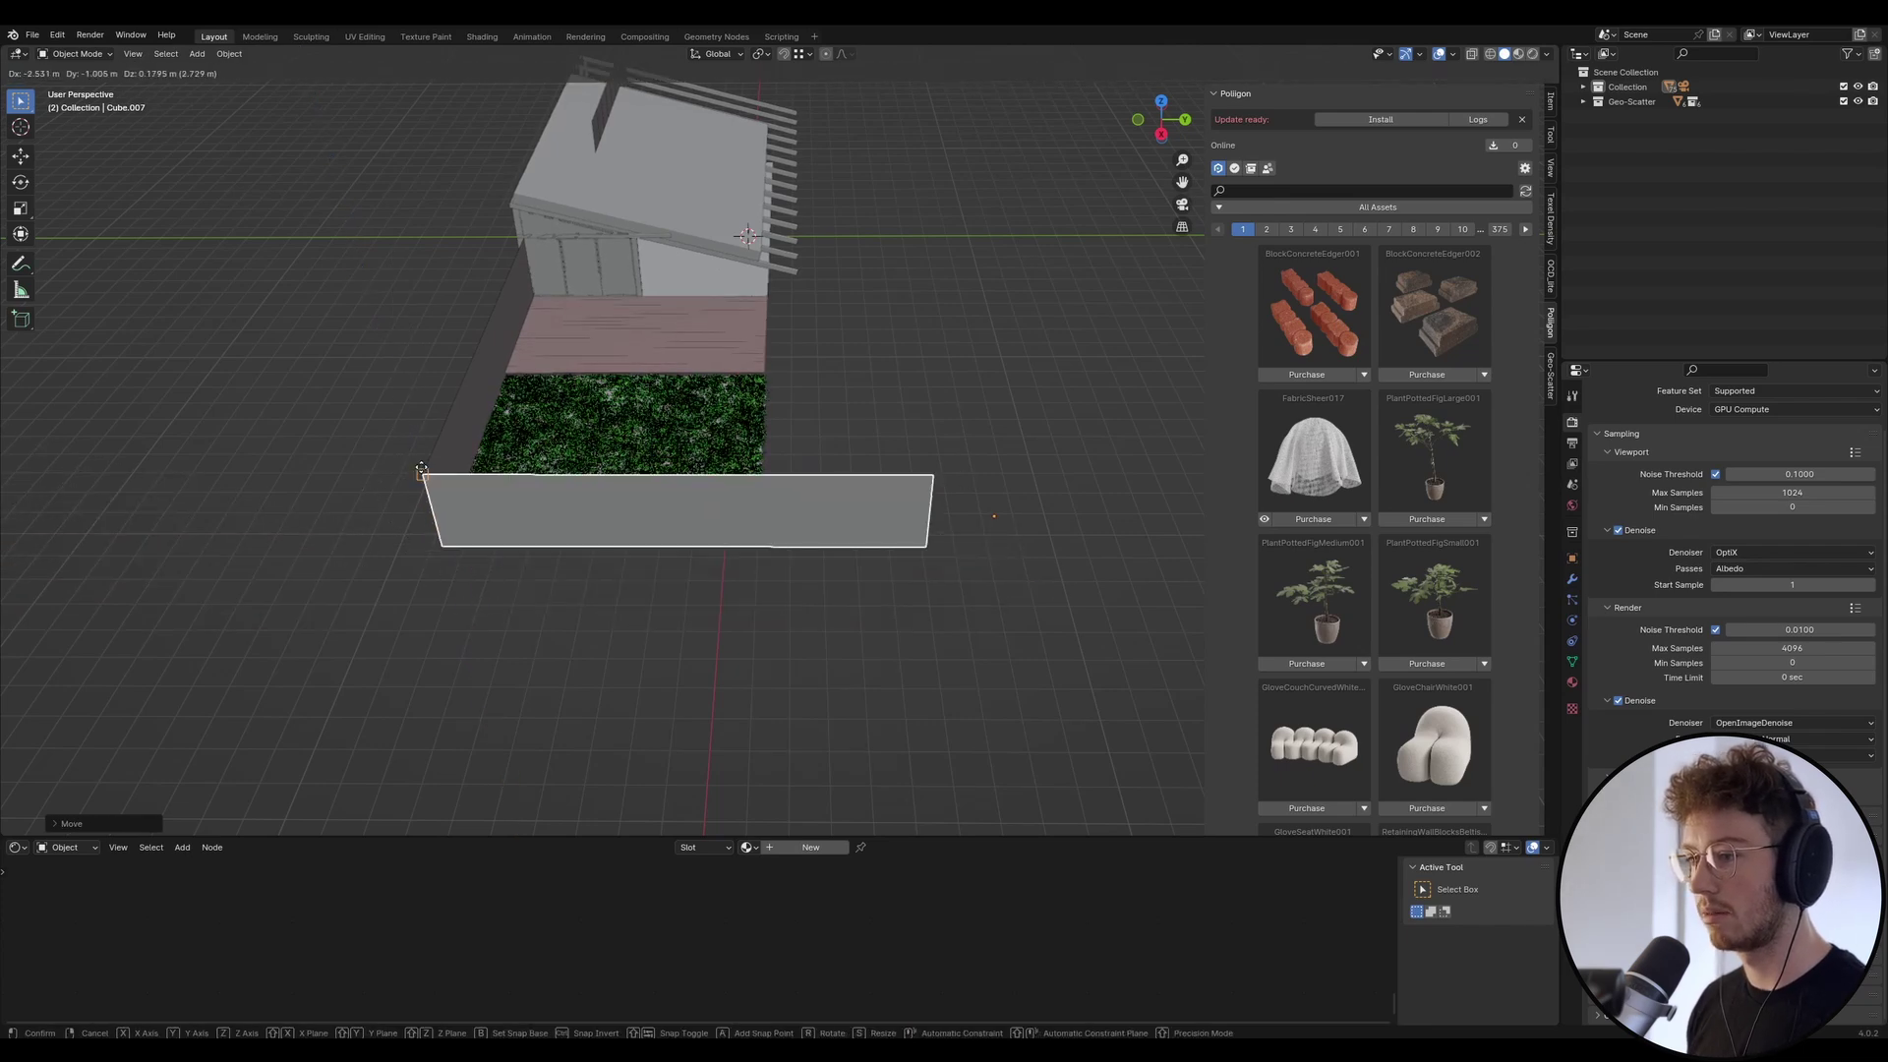
click(423, 481)
click(400, 409)
Move the rear wall about 0.16 m along negative X so it sits against the lawn's edge.
scroll(455, 363, up, 5)
middle_drag(455, 363, 653, 452)
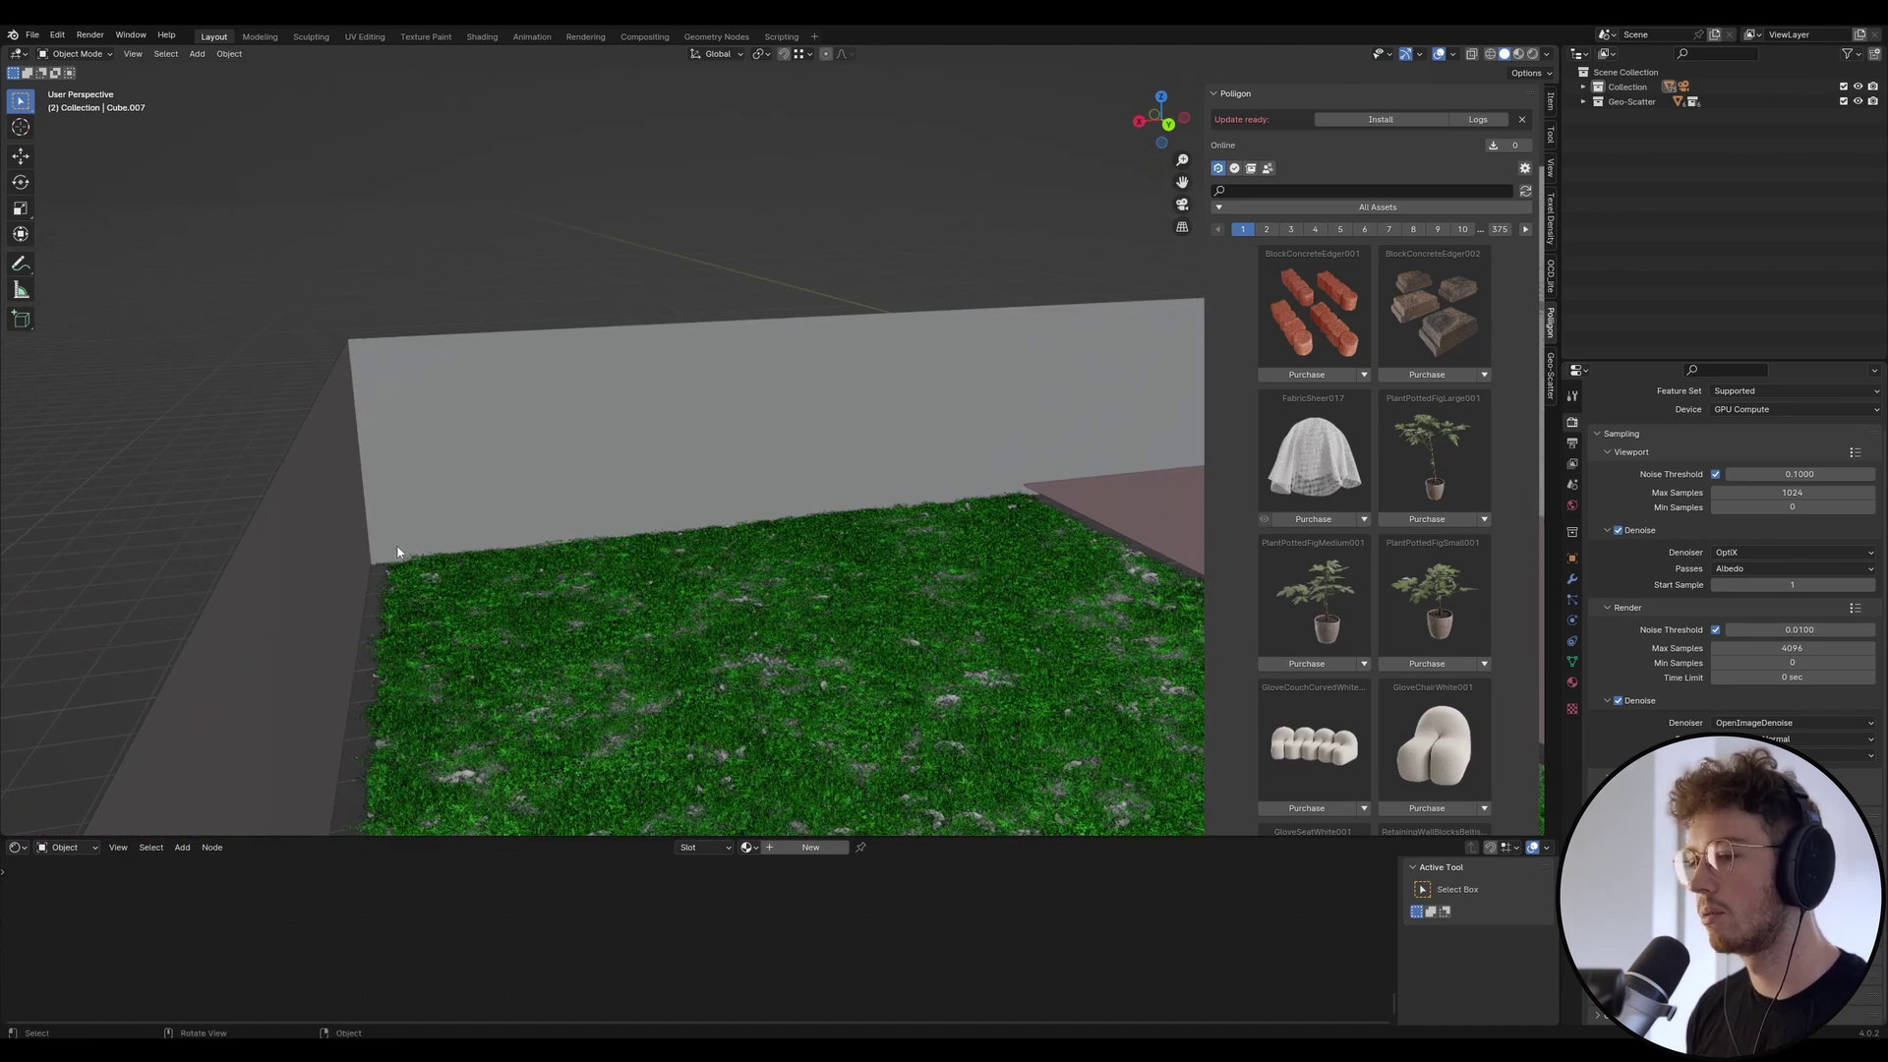
click(326, 530)
key(g)
key(x)
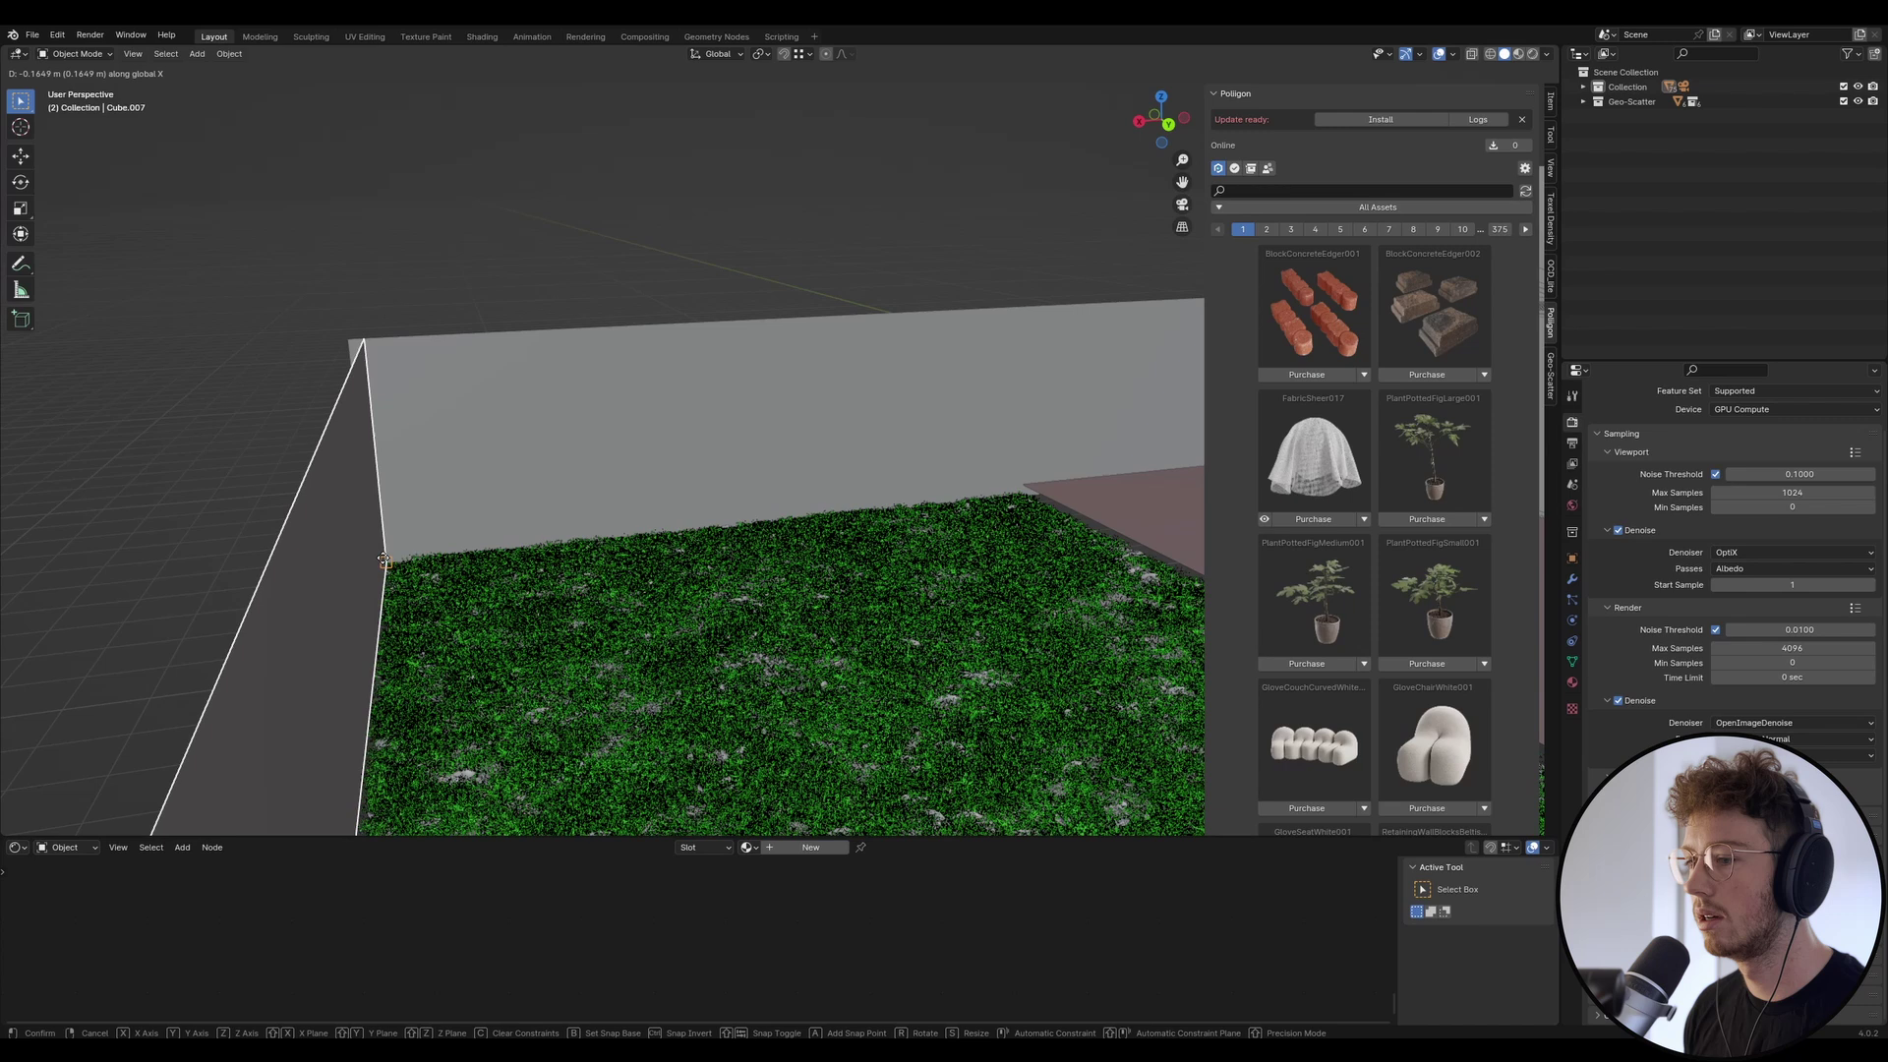
click(387, 563)
Move the side wall's far end edge along X to meet the rear wall, and save the file.
click(444, 508)
key(g)
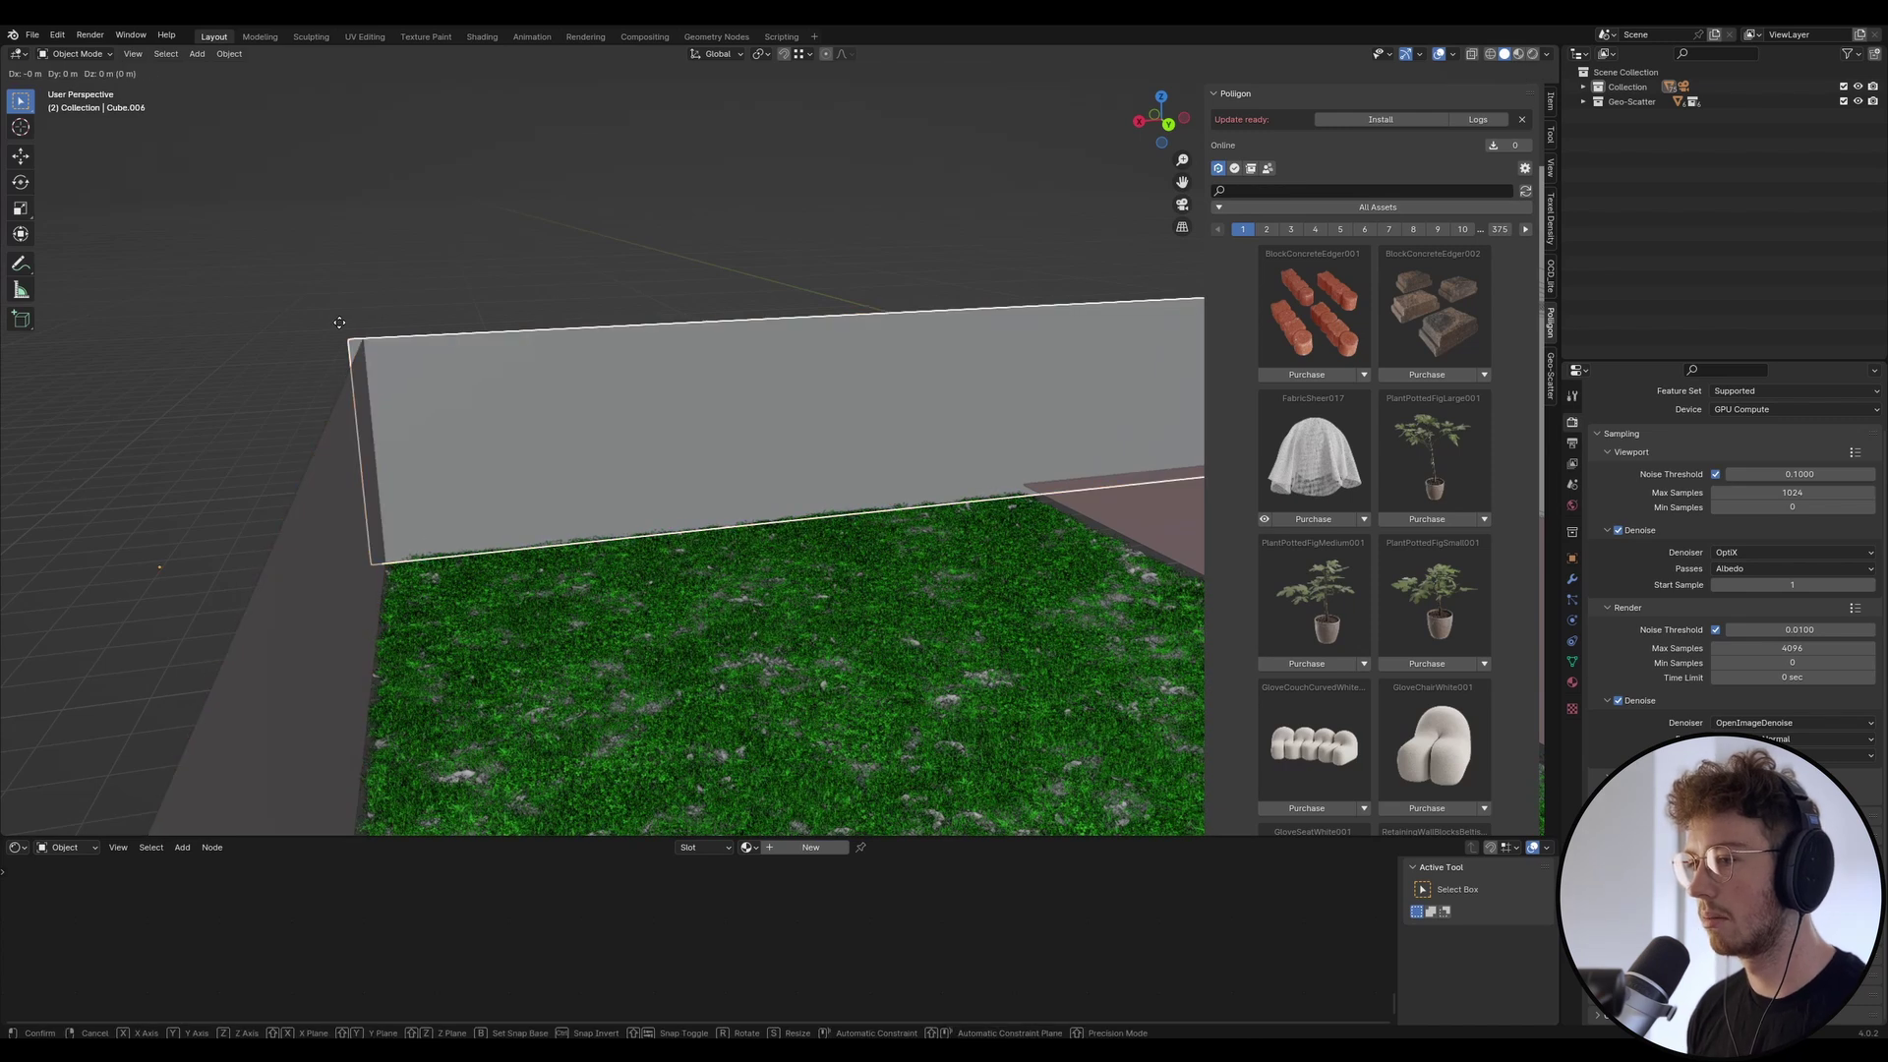
right_click(346, 333)
key(Tab)
click(349, 355)
key(g)
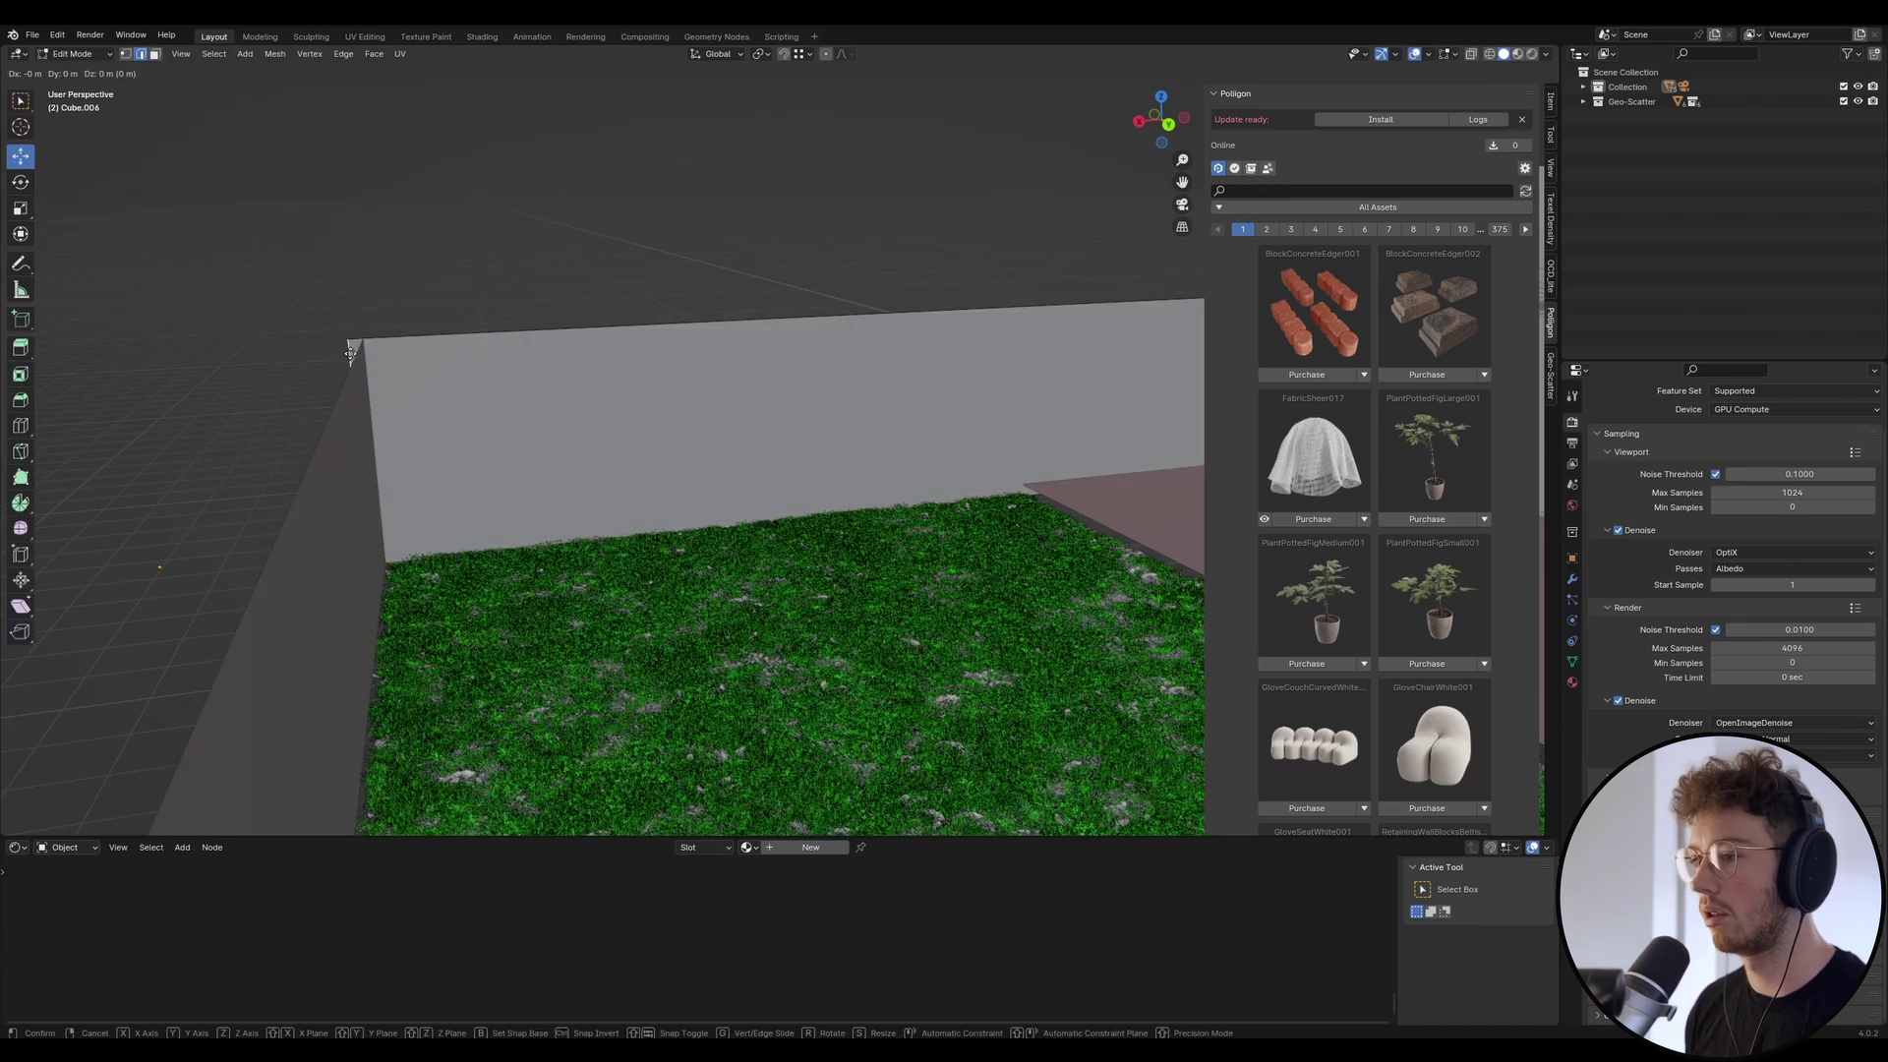
key(x)
click(366, 337)
key(Tab)
key(alt+a)
shift+middle_drag(607, 383, 335, 407)
scroll(641, 481, up, 3)
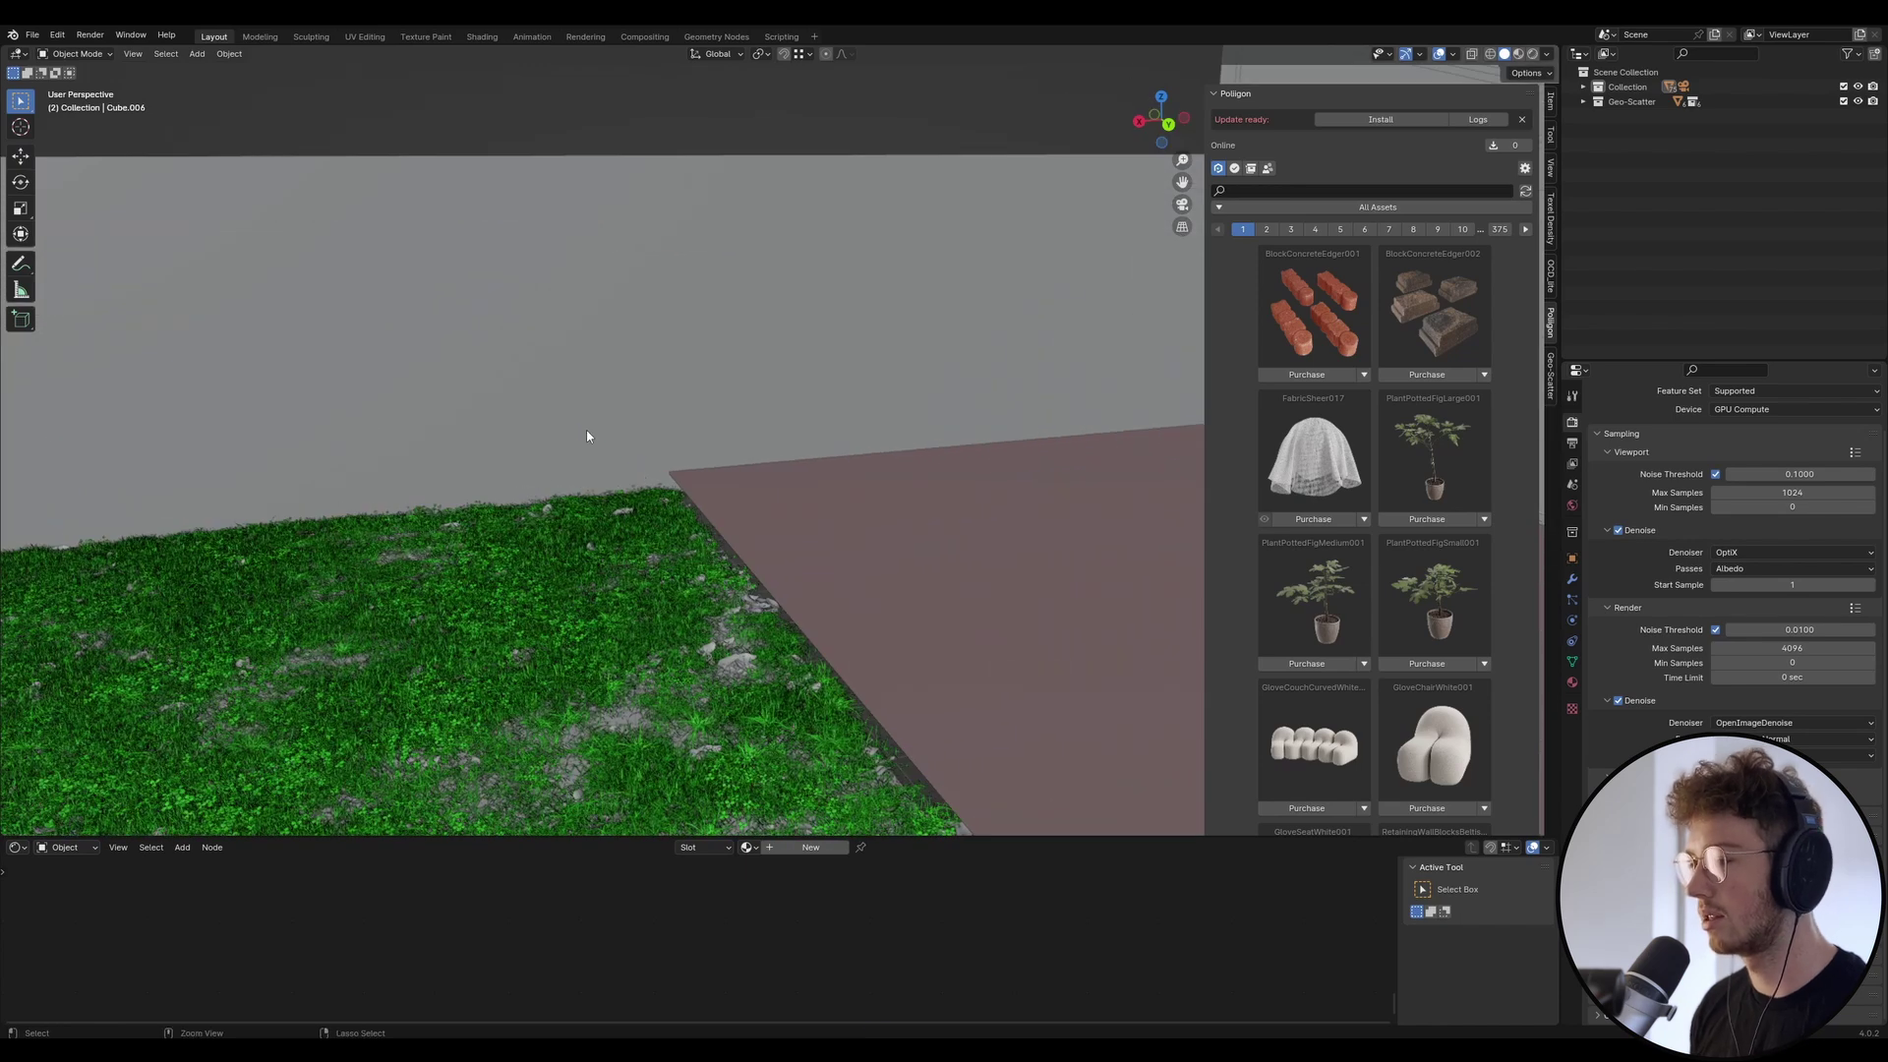
key(ctrl+s)
Select the rear wall and browse pages 3 and 4 of the online Poliigon library for wall materials.
click(752, 388)
scroll(748, 399, down, 4)
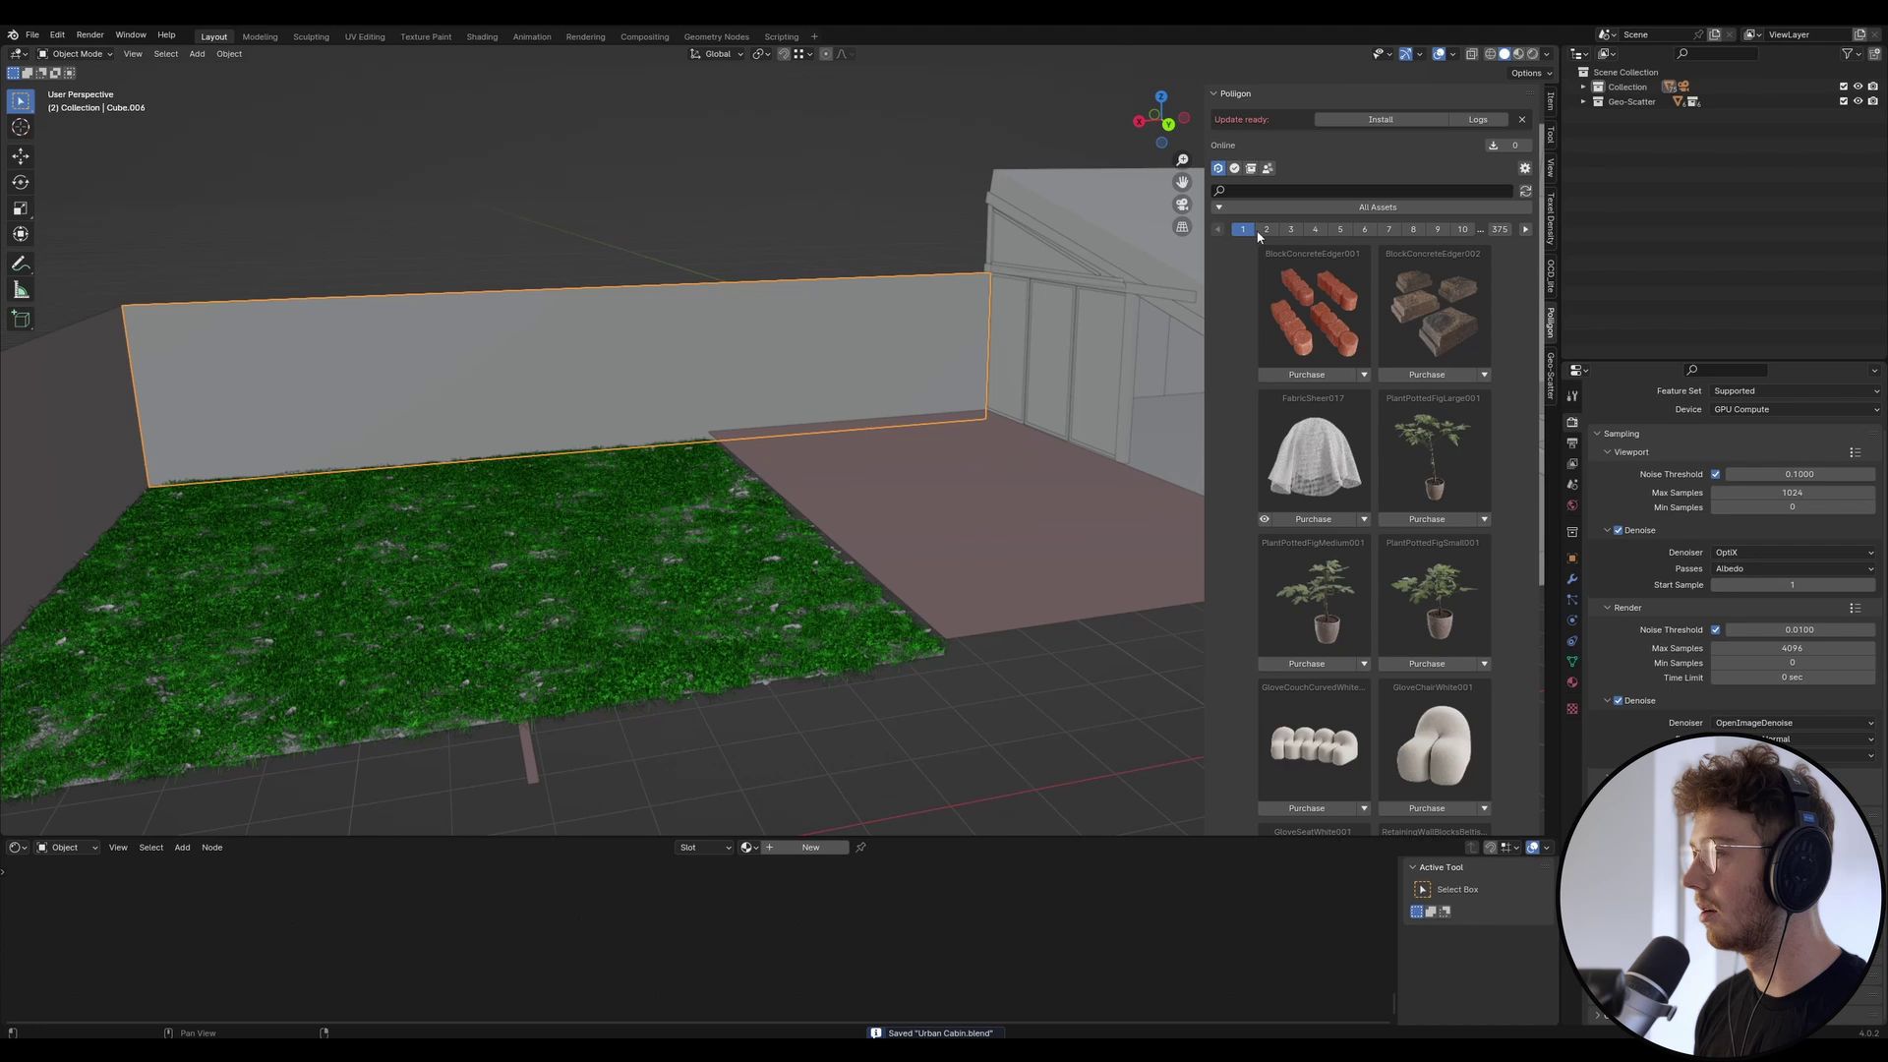
click(1289, 229)
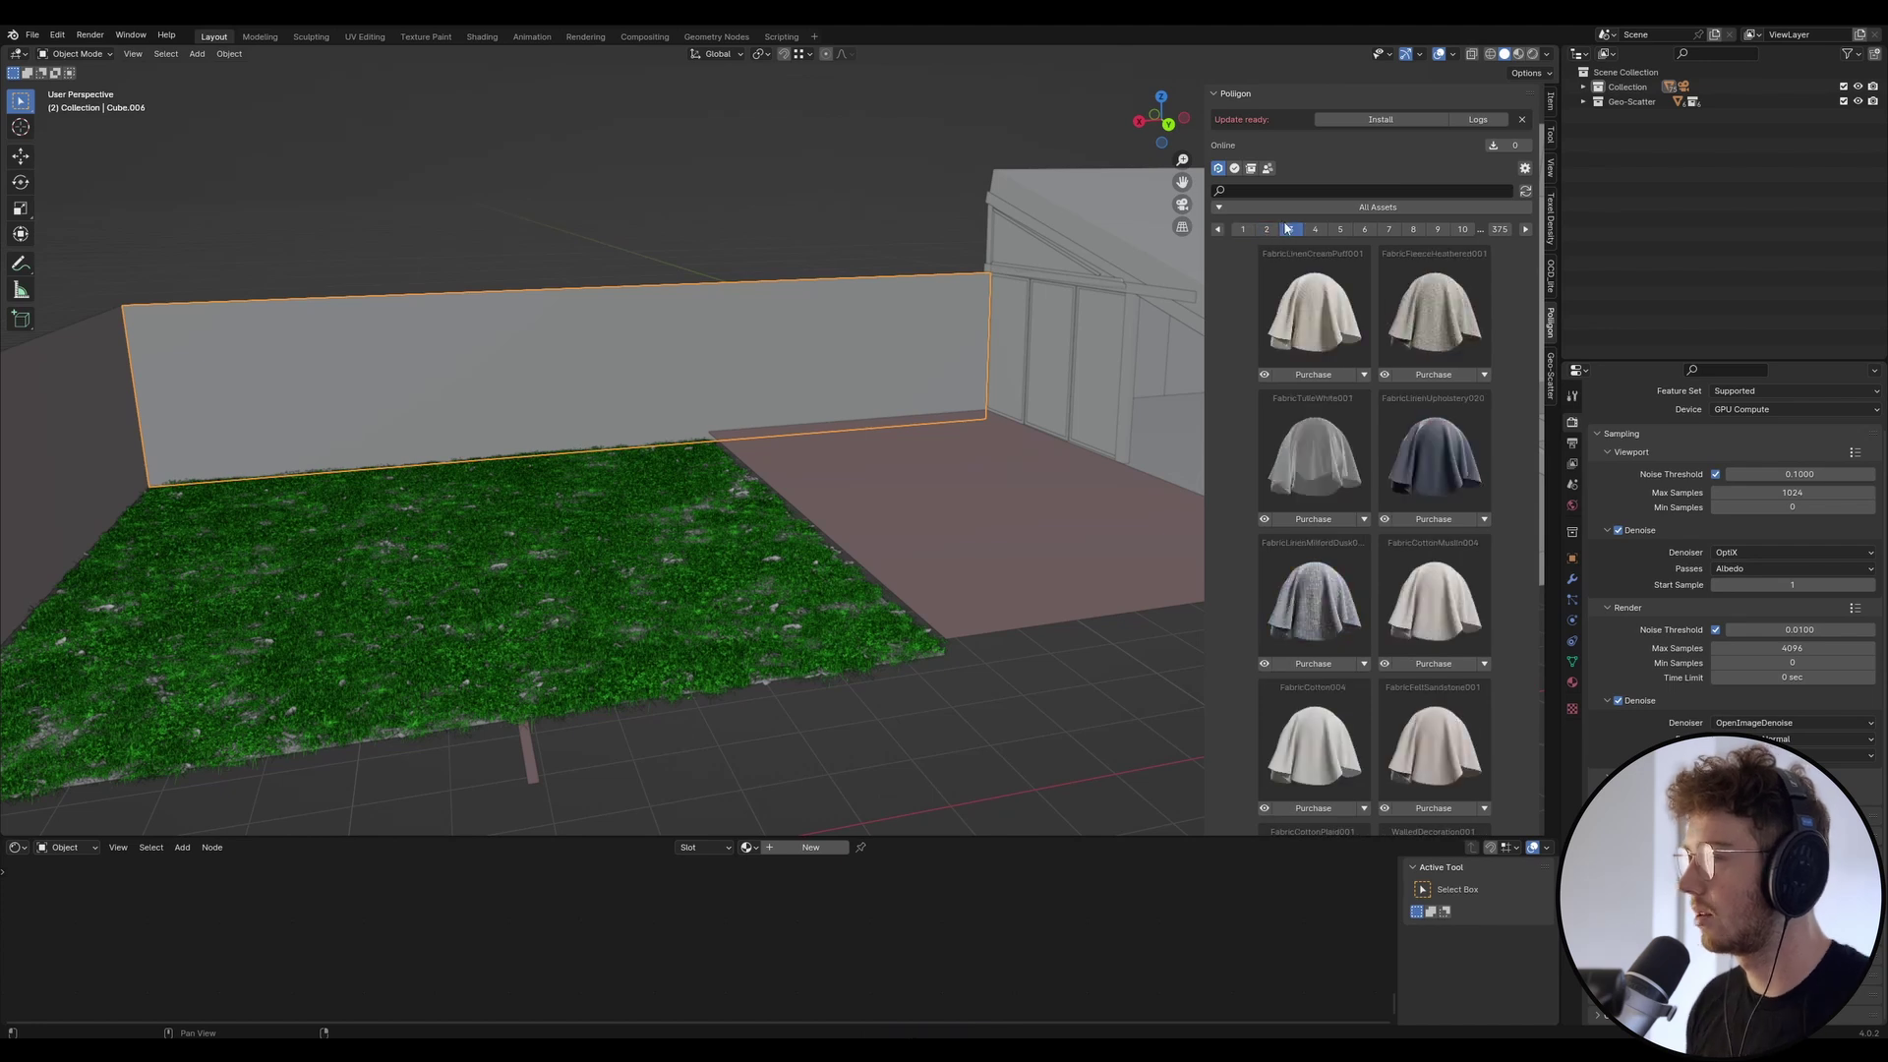
click(1314, 229)
scroll(1355, 264, down, 3)
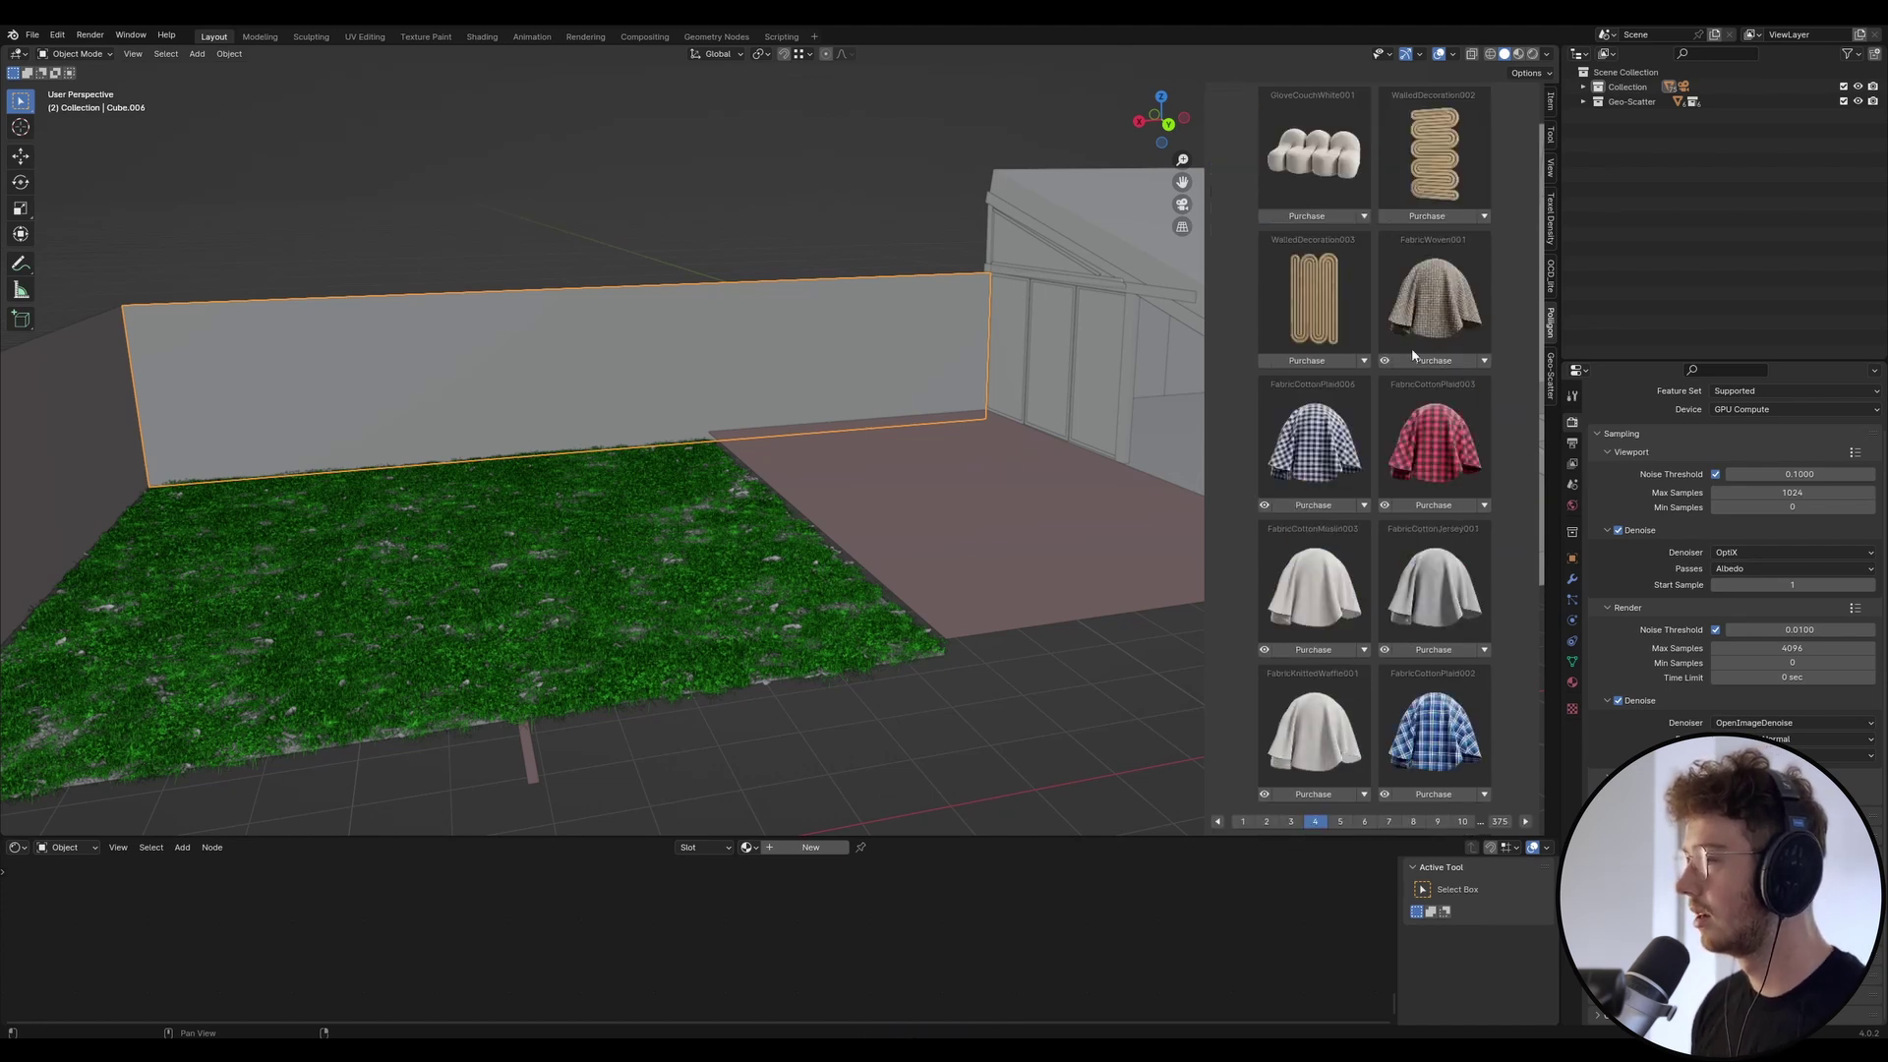
scroll(1372, 196, up, 3)
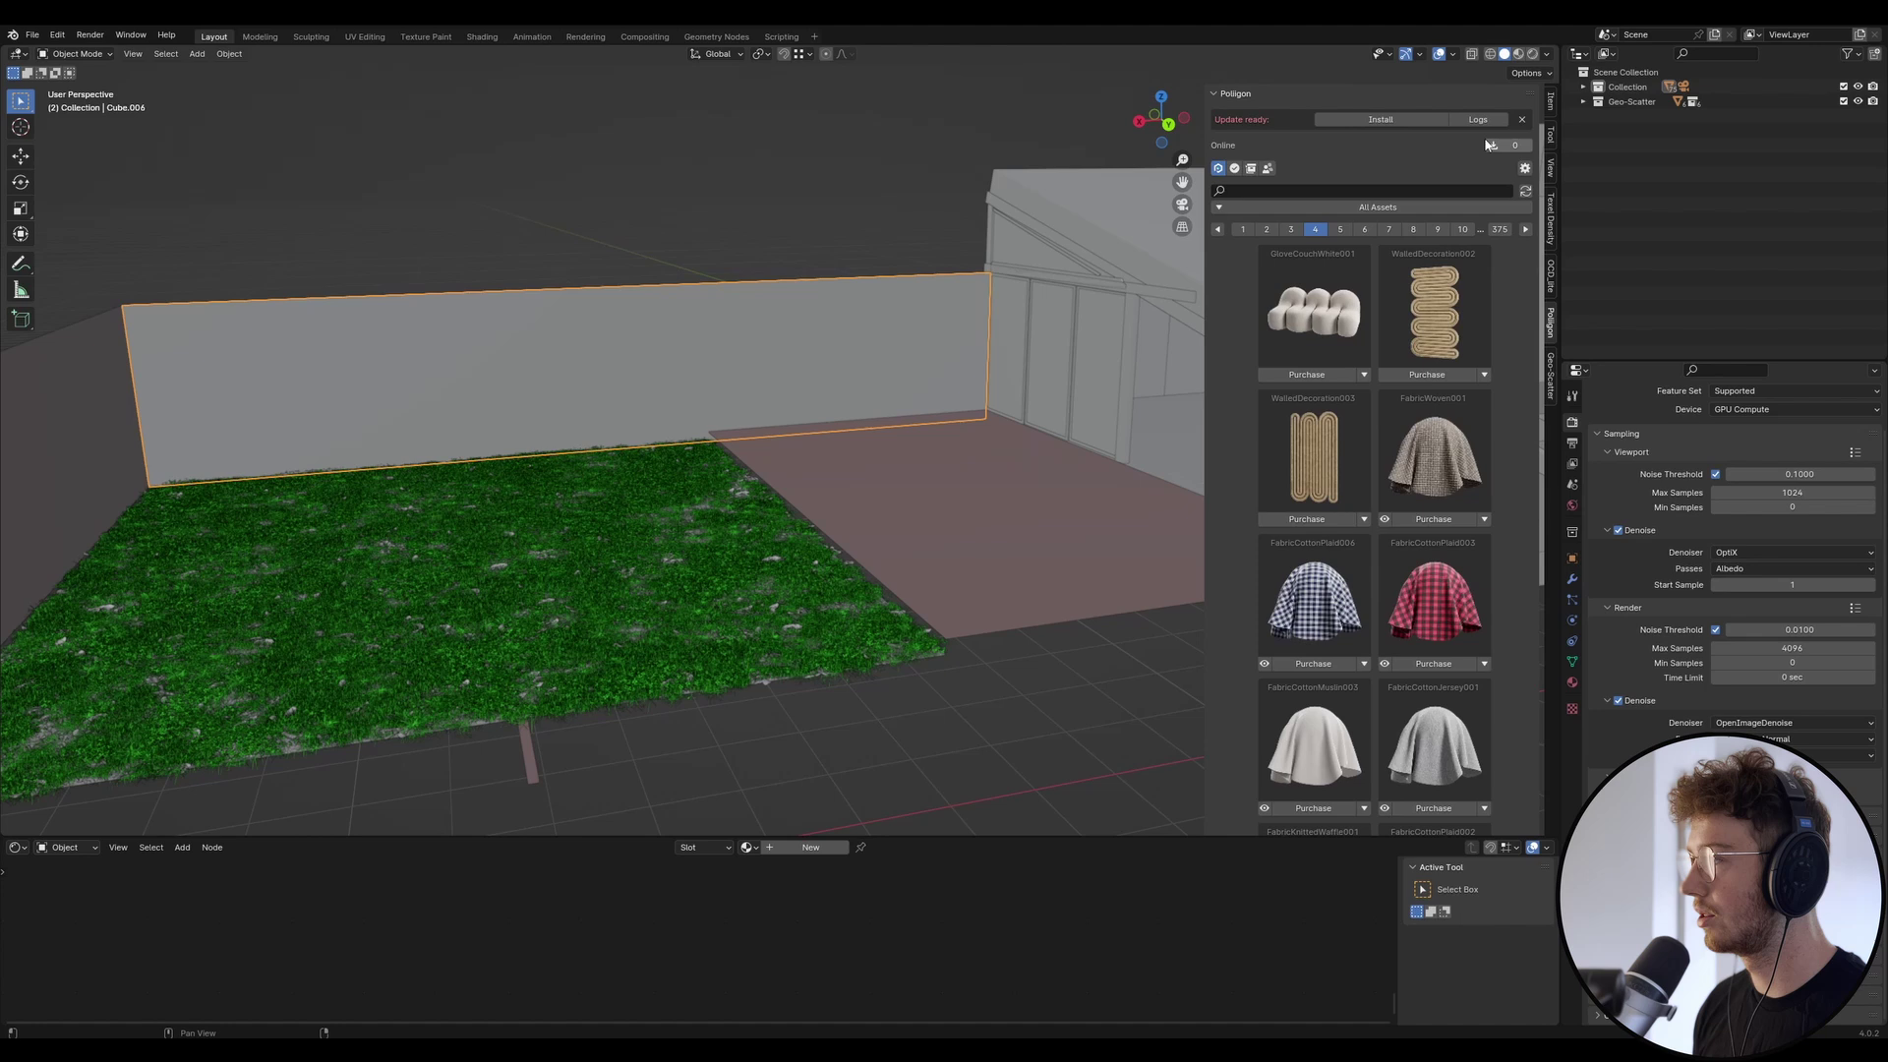
Apply the owned Poliigon material BricksRomanBuff001 at 4K, from page 3 of My Assets, to the rear wall.
click(1253, 169)
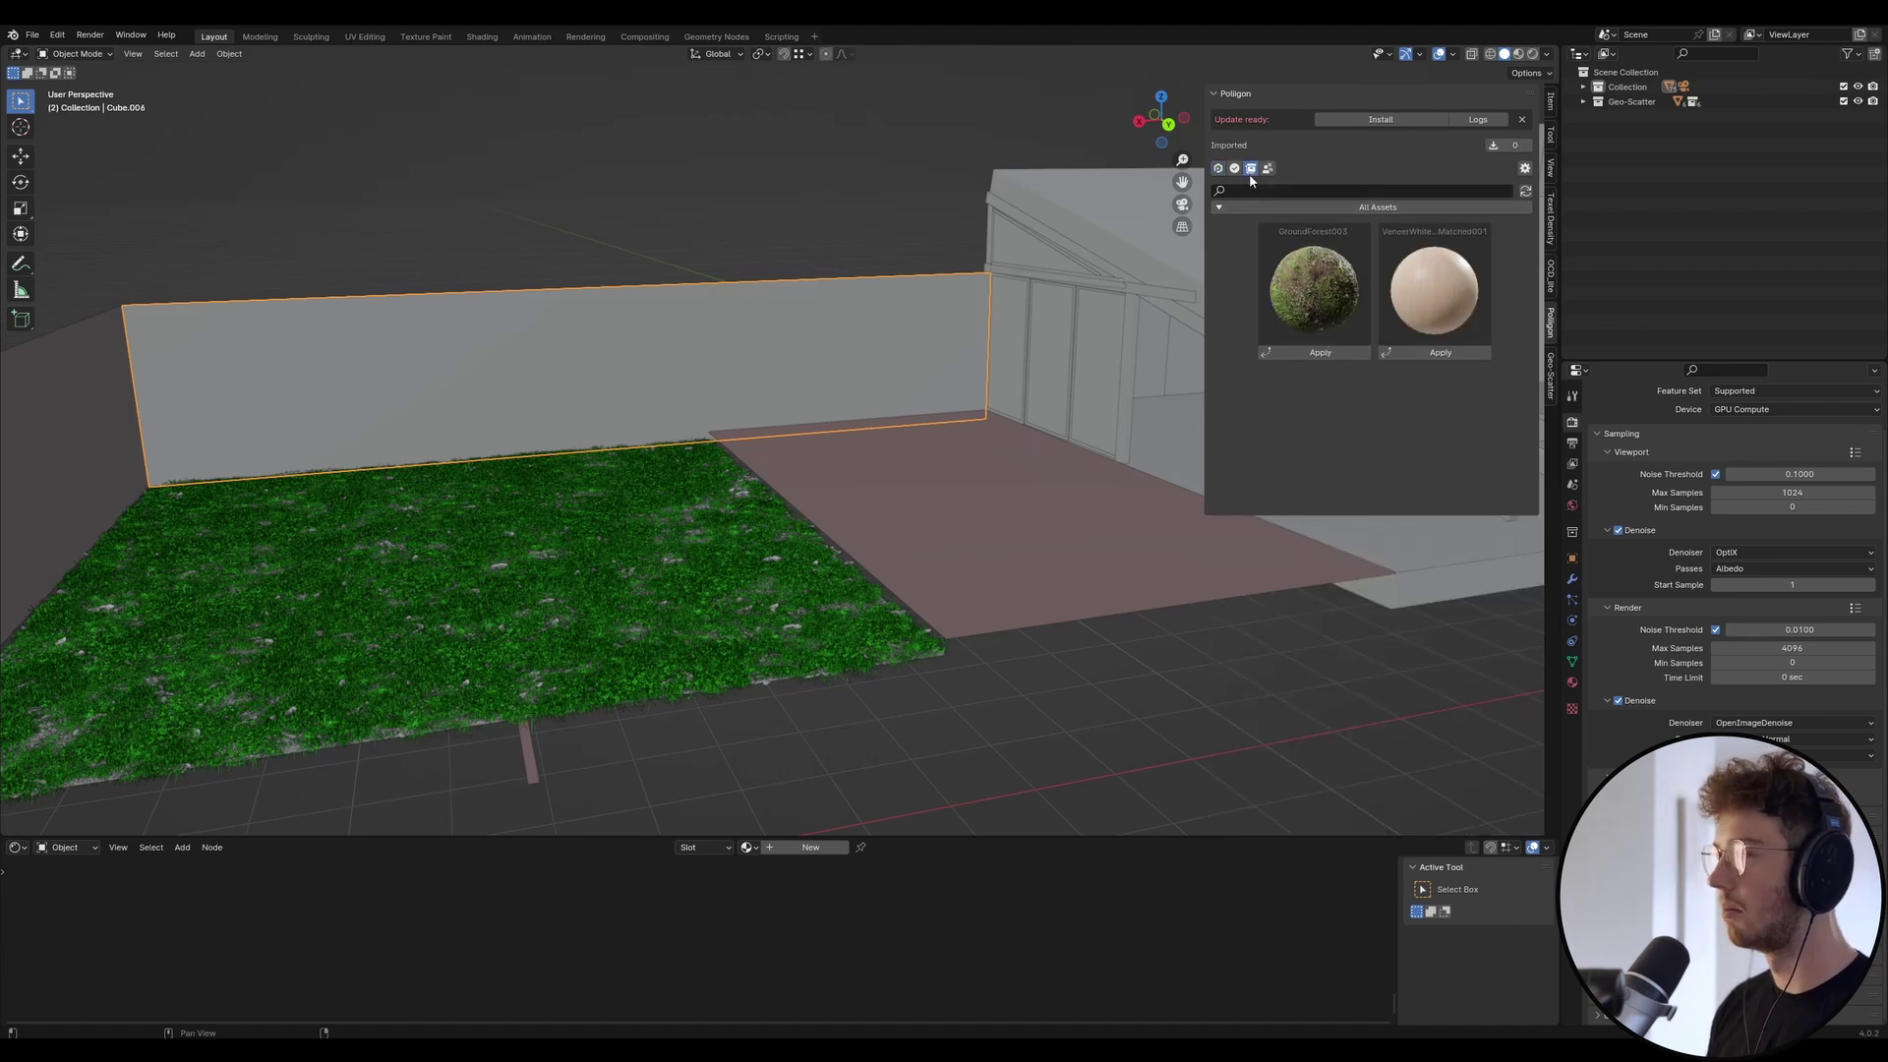
click(1236, 168)
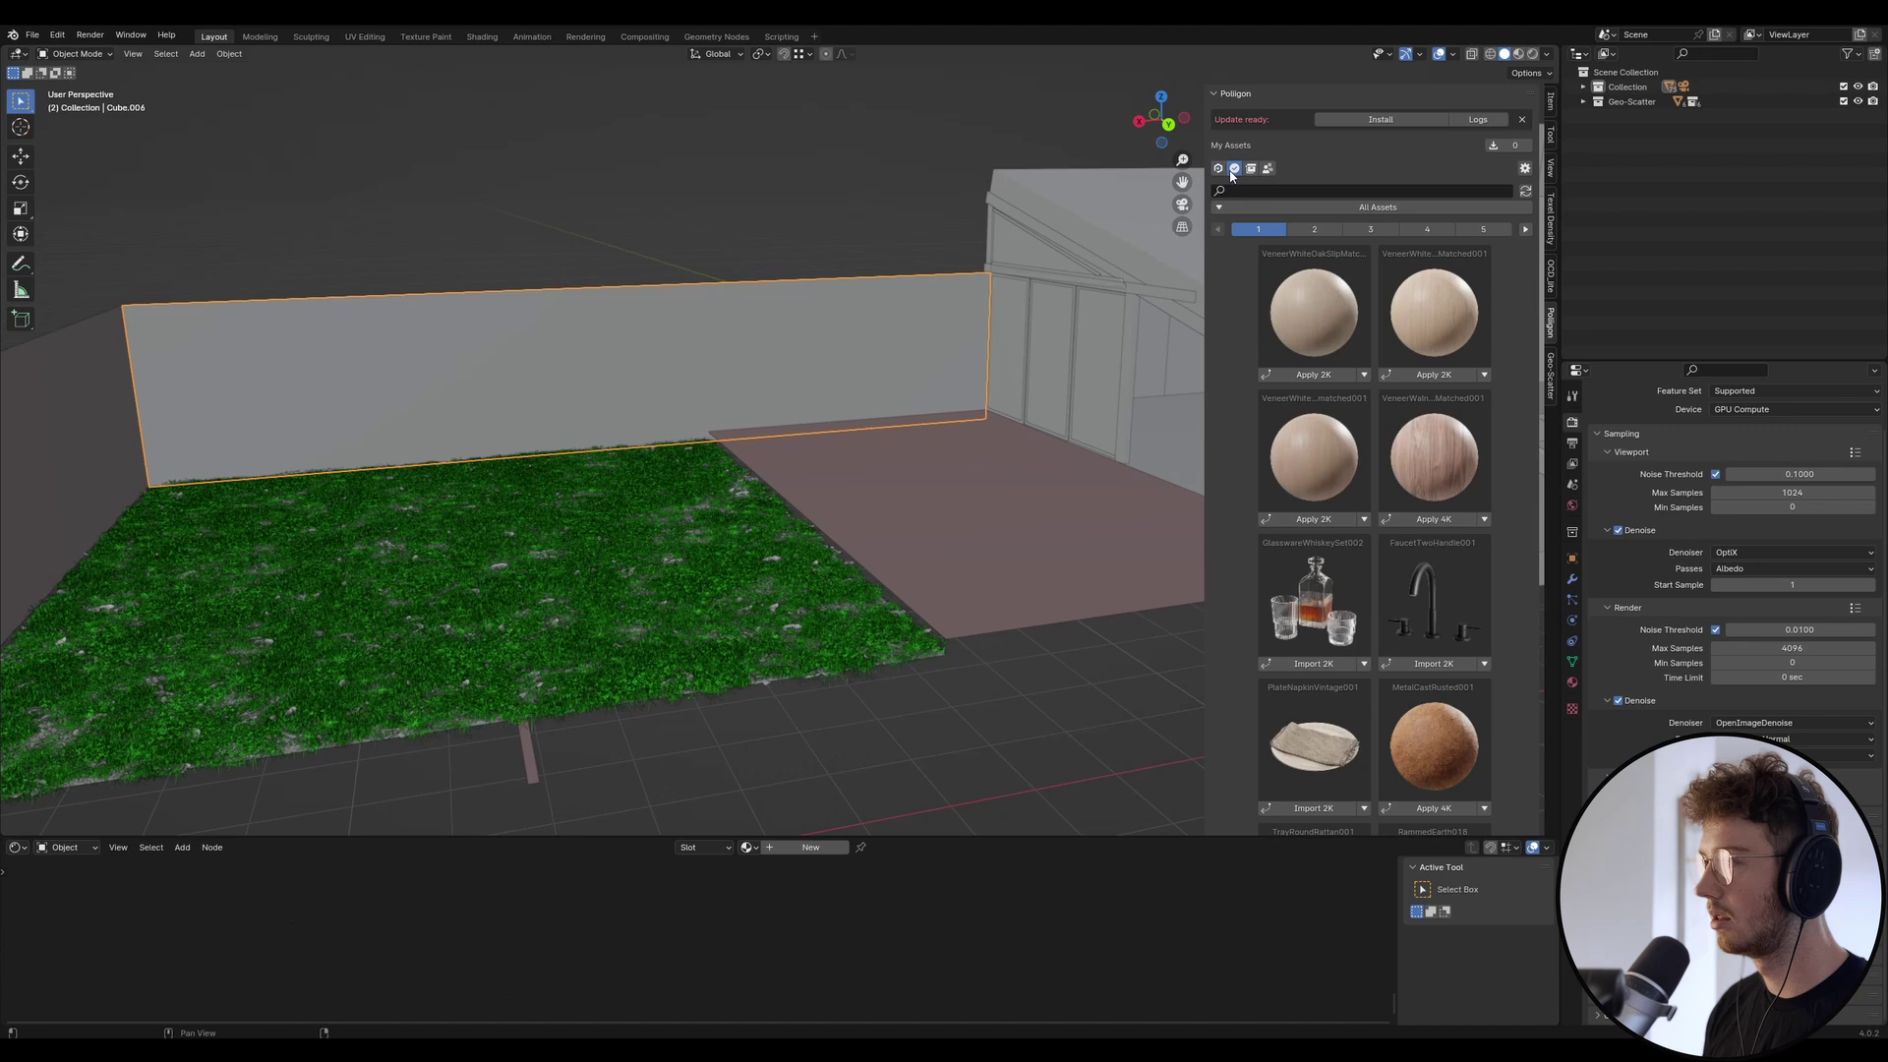
scroll(1243, 532, down, 4)
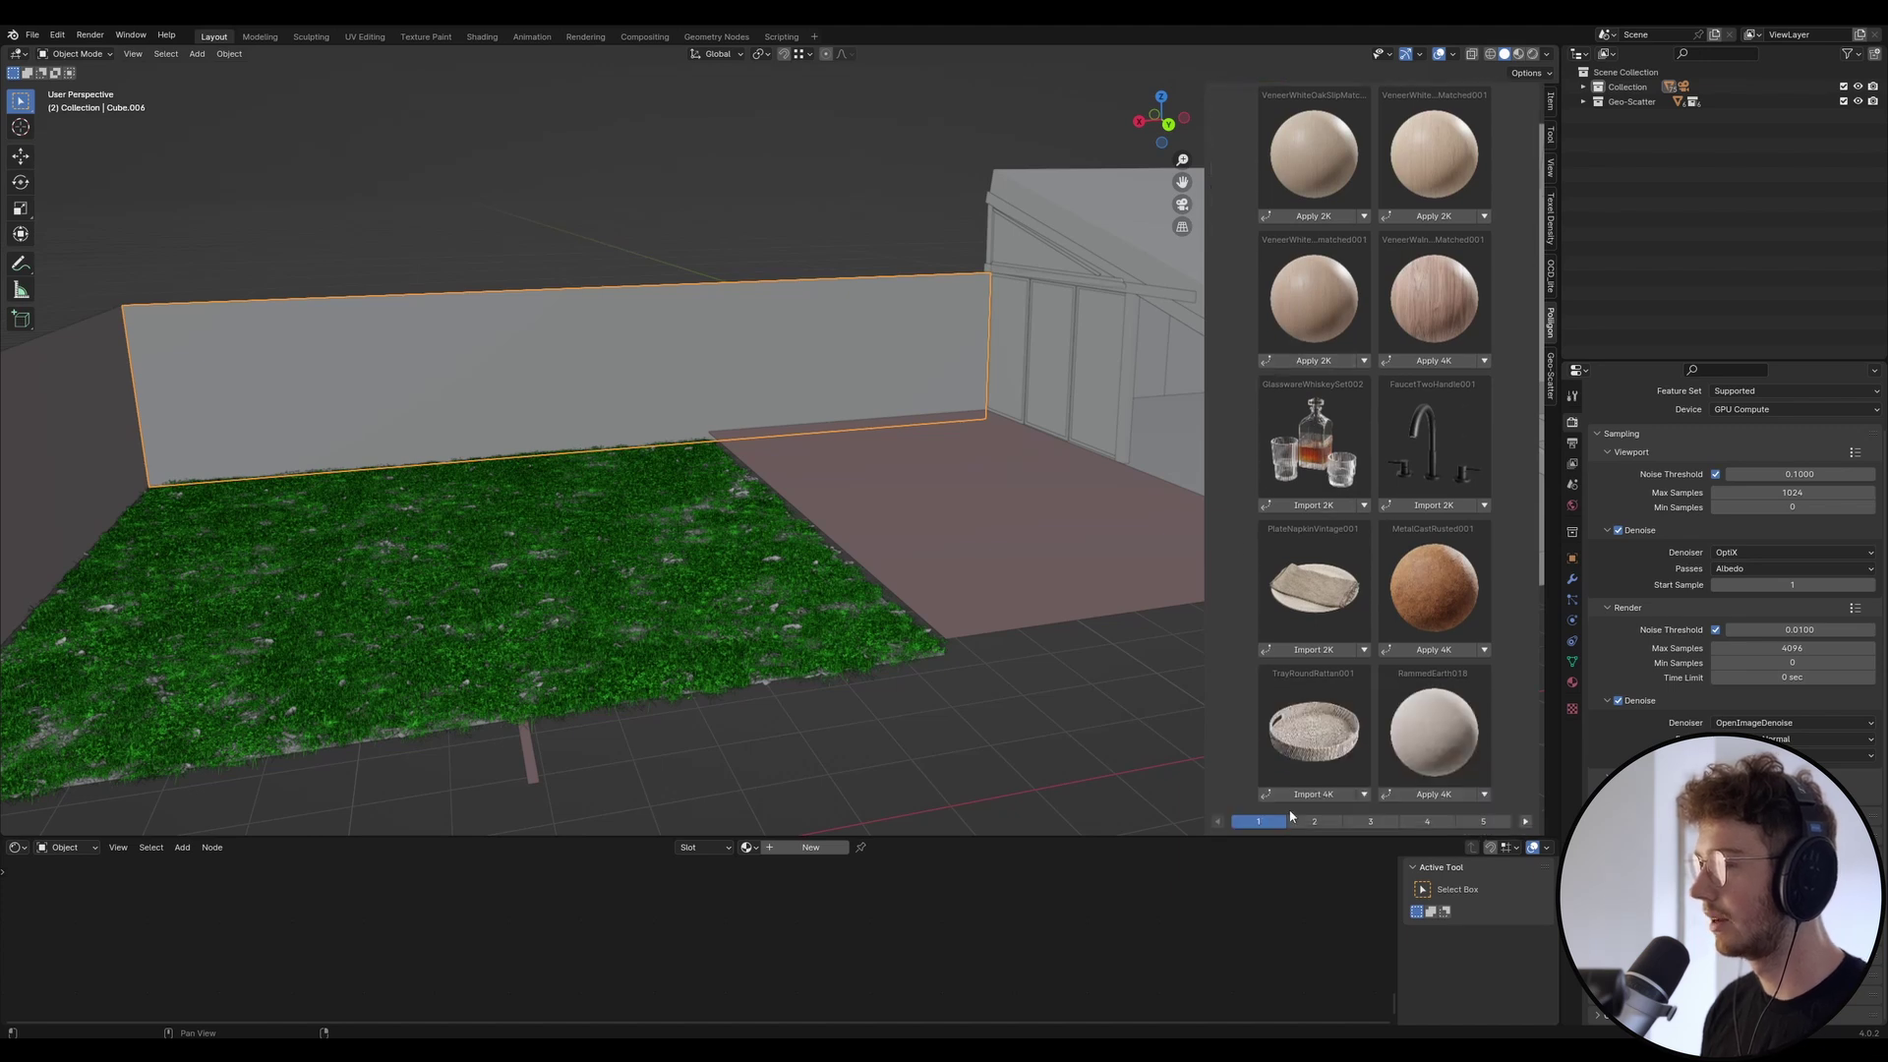
scroll(1308, 815, up, 4)
scroll(1333, 813, down, 4)
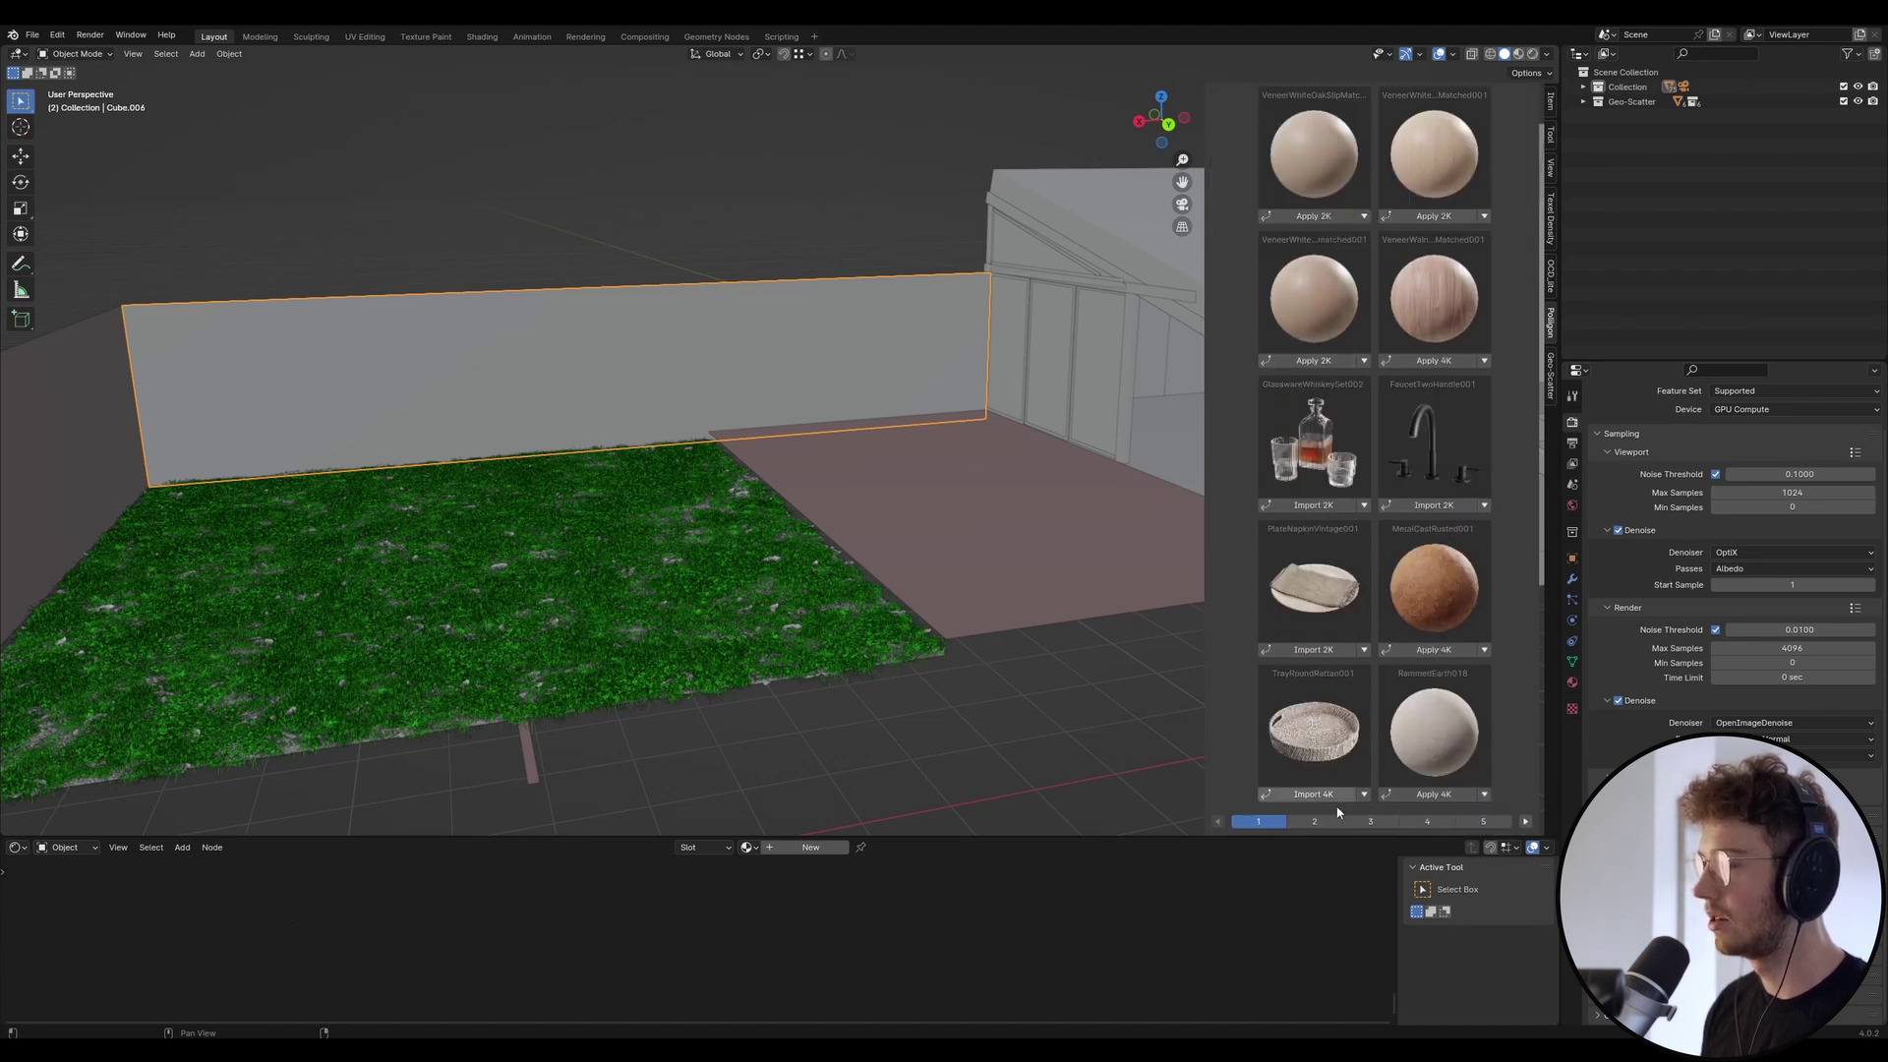
click(1326, 820)
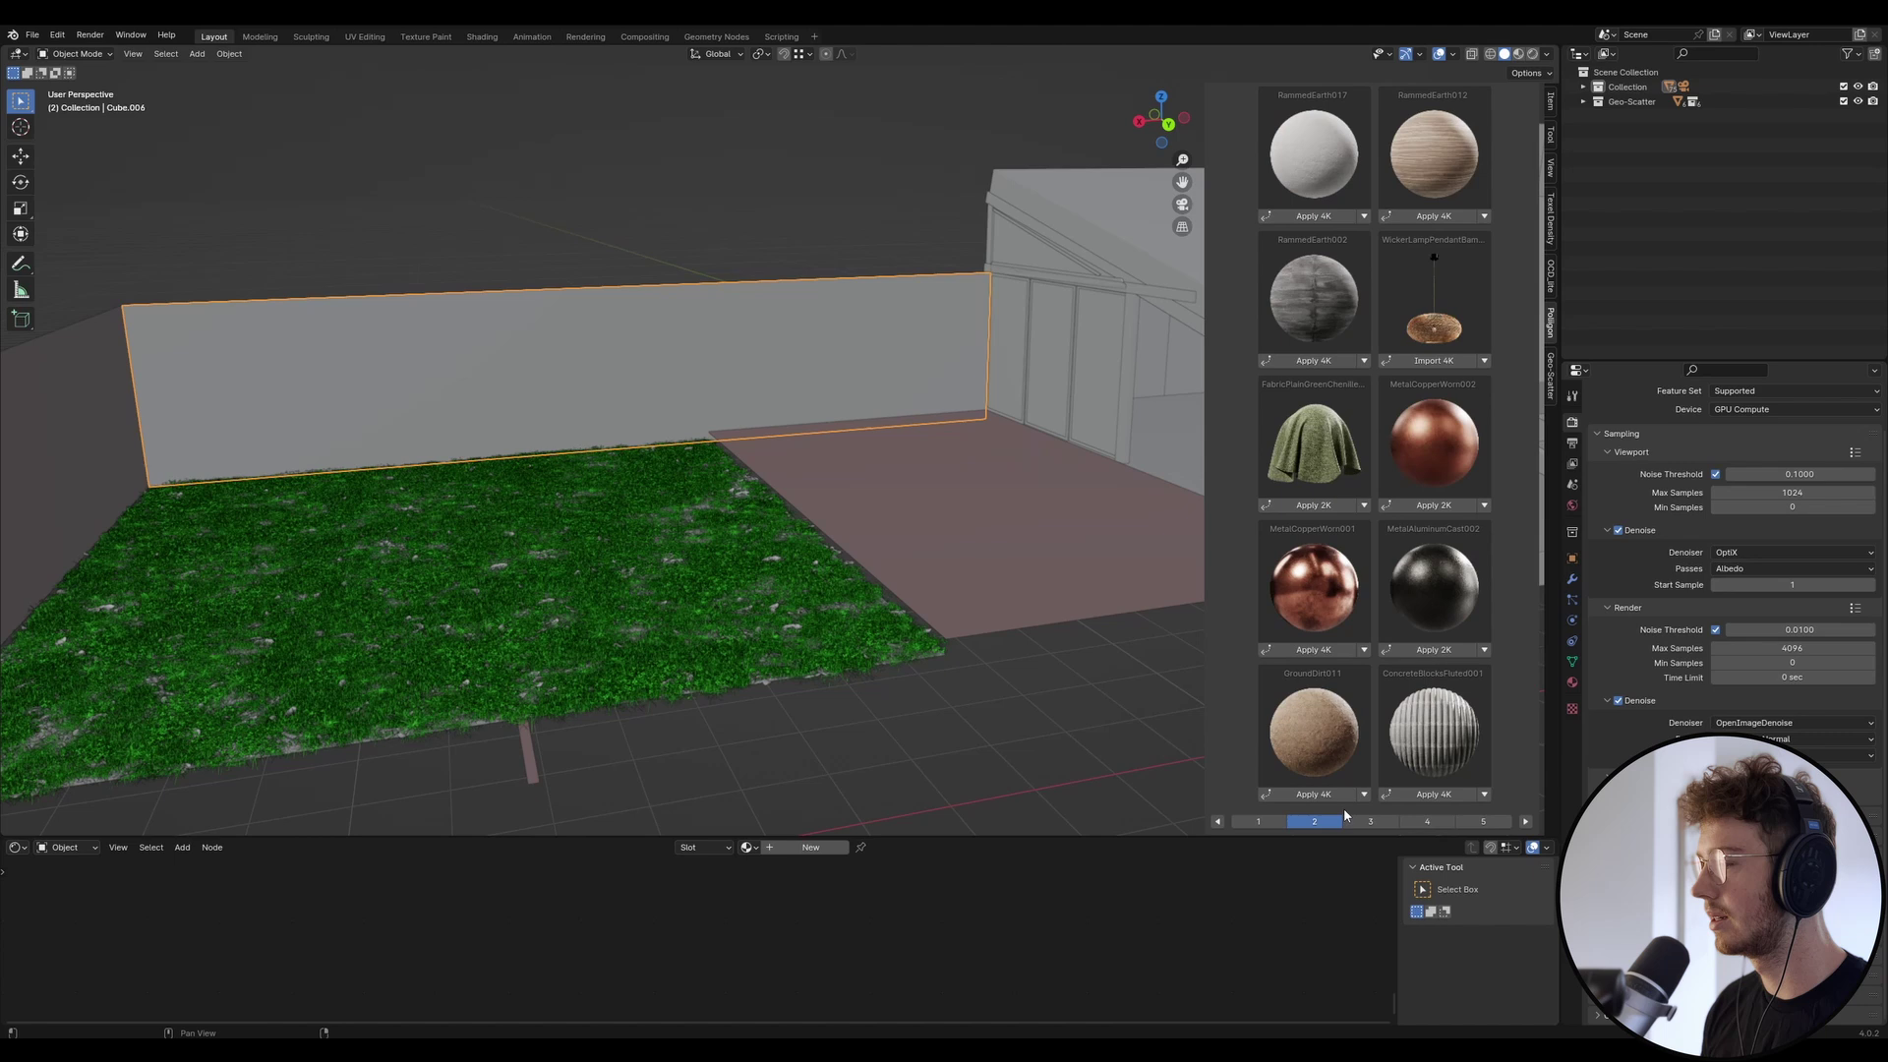
click(1371, 822)
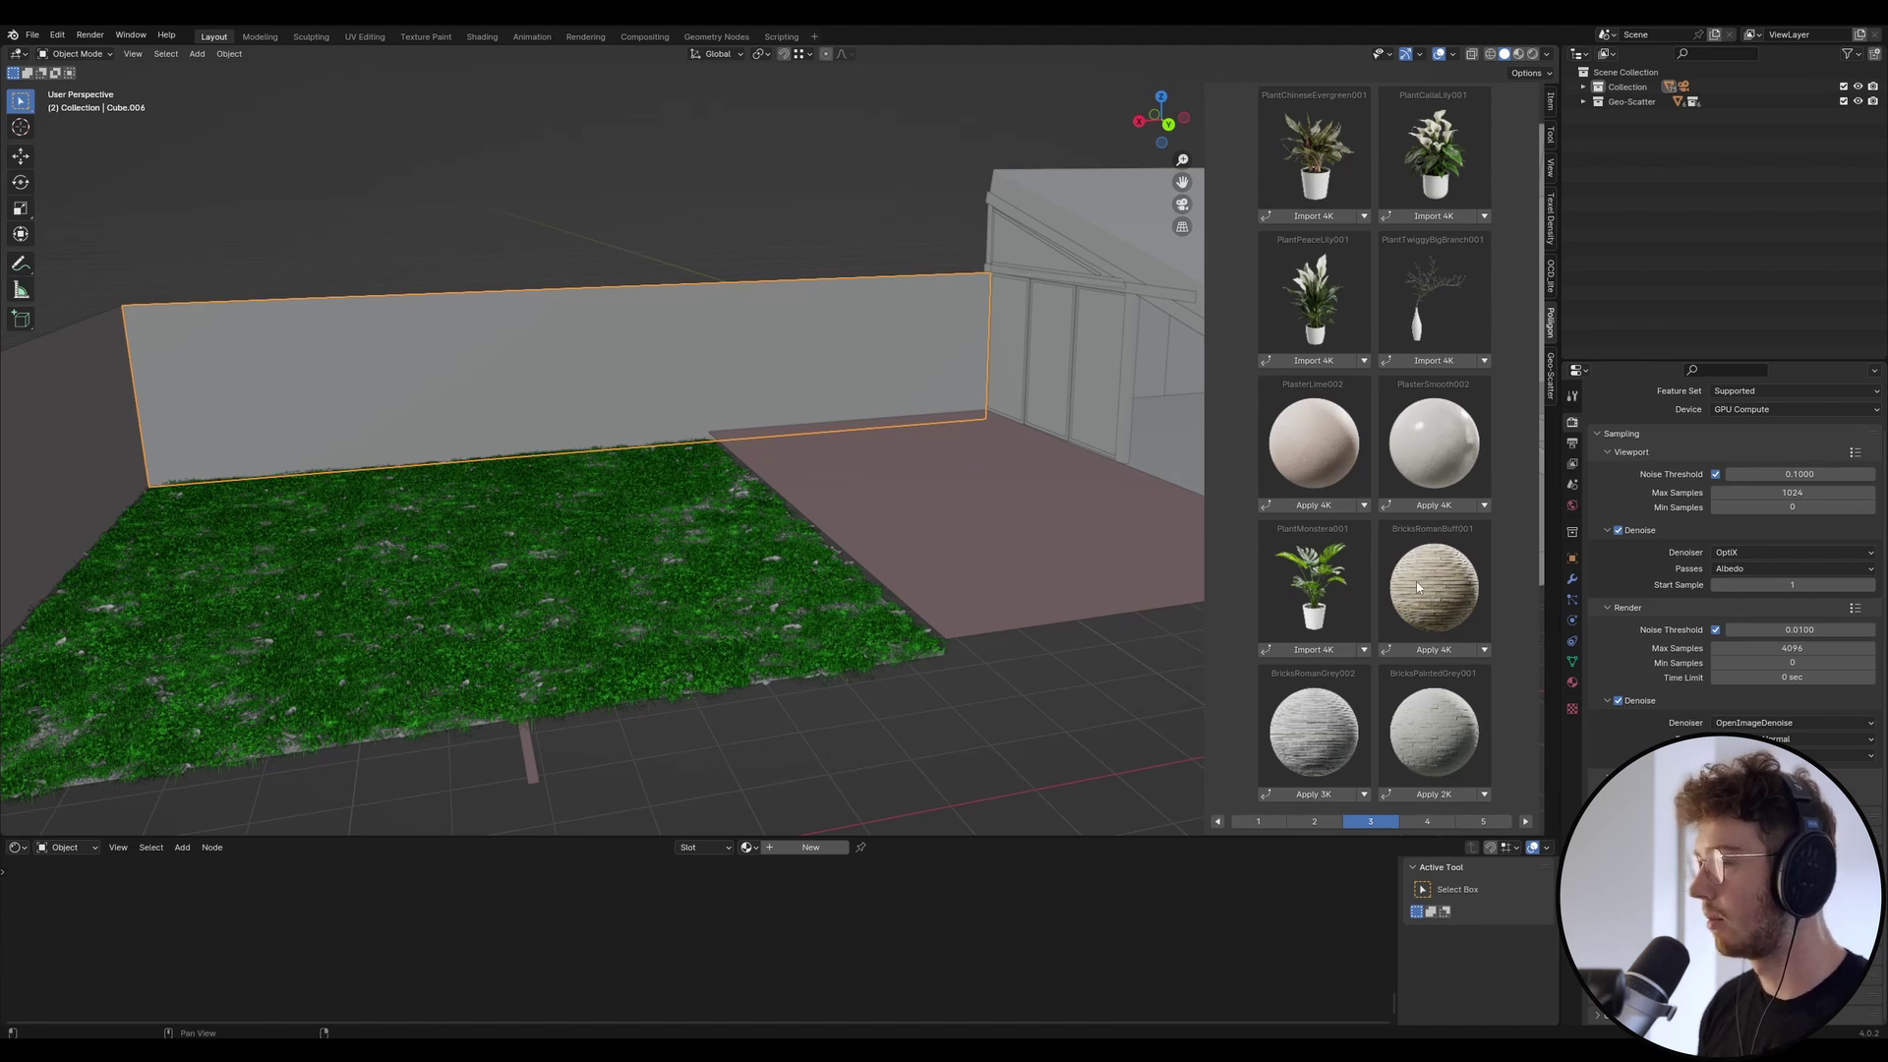
click(1442, 650)
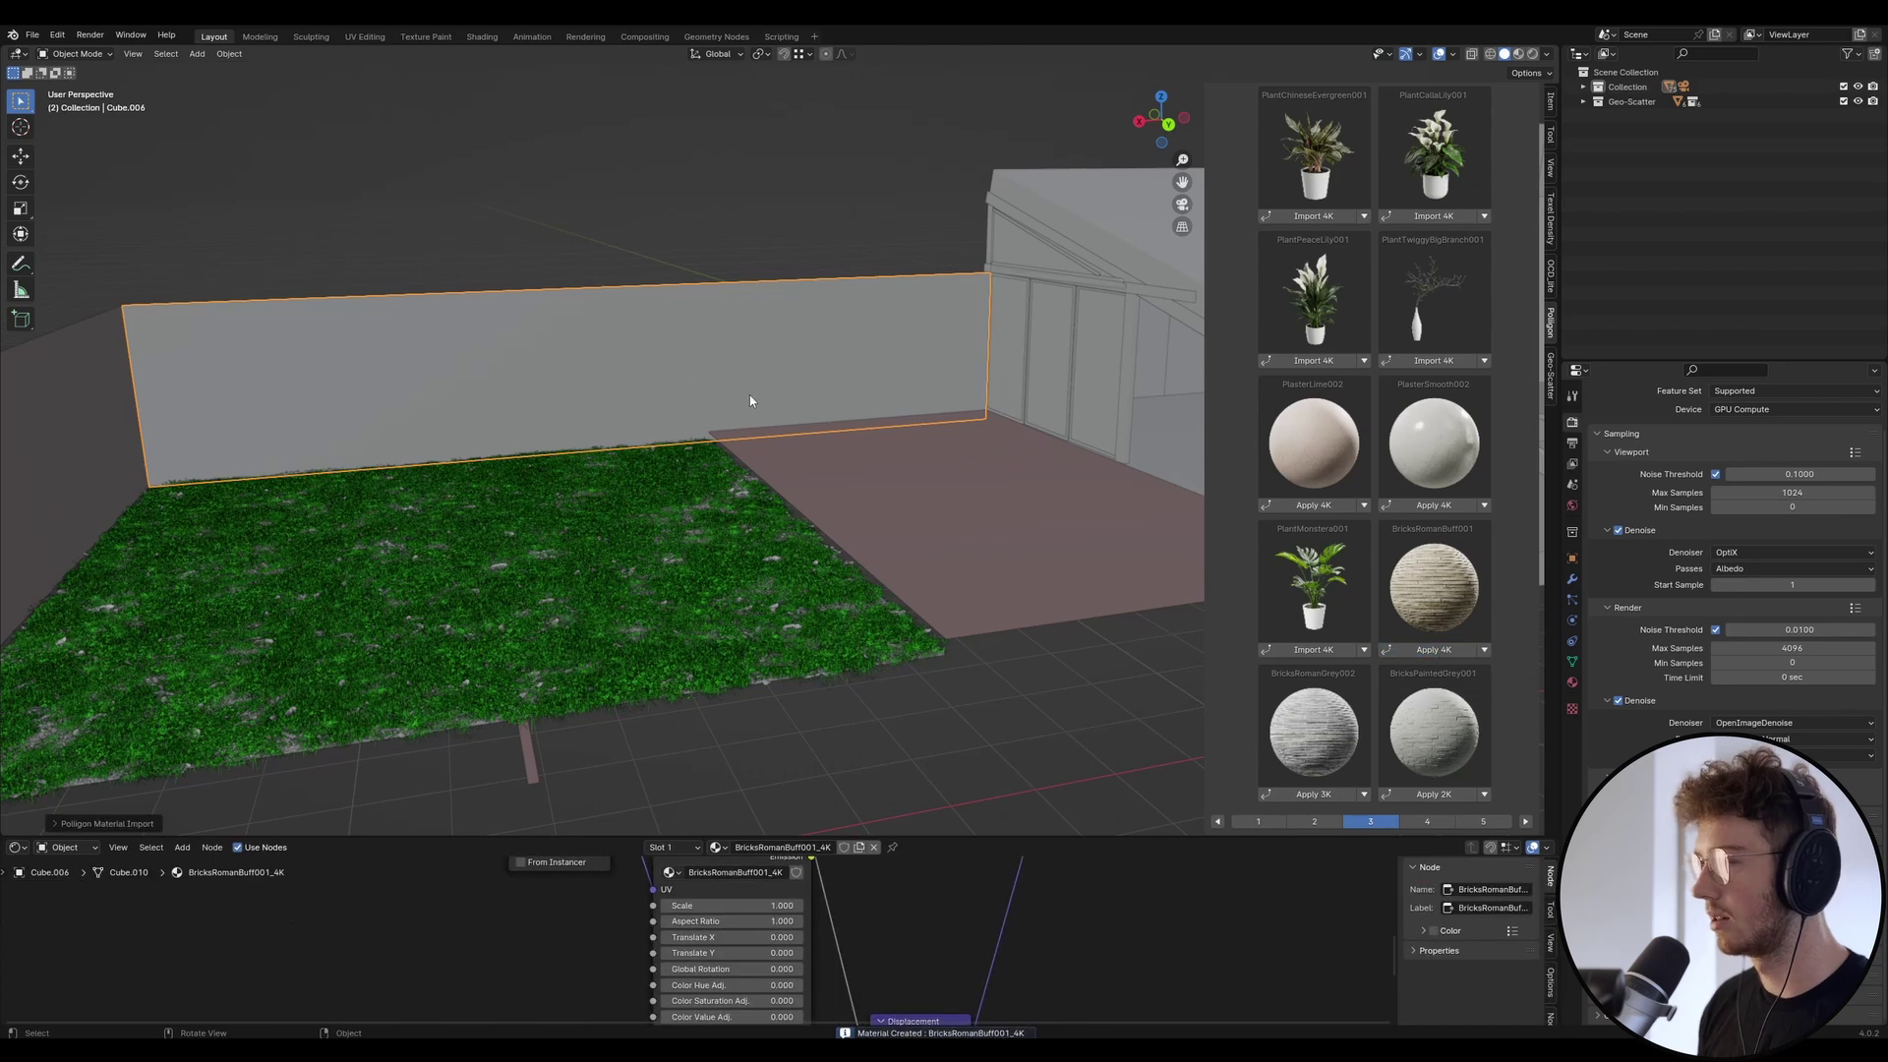
middle_drag(827, 419, 895, 527)
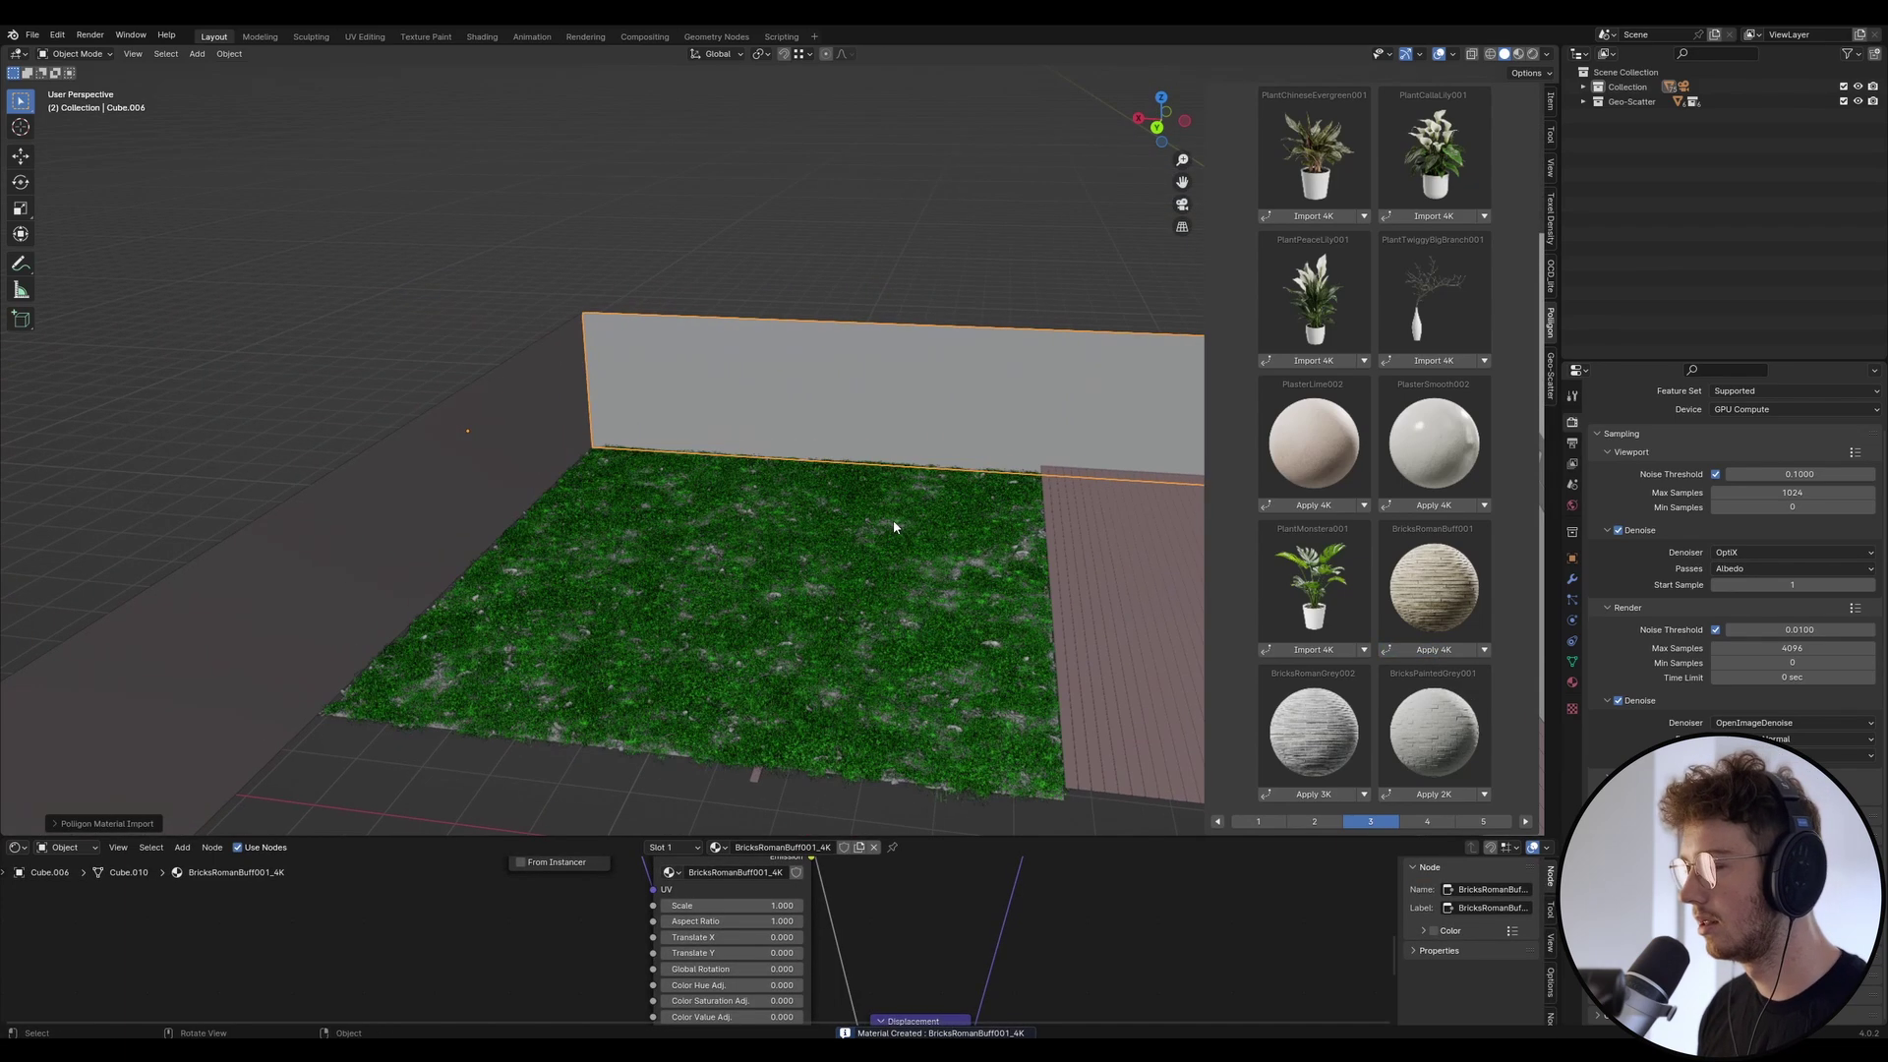
click(439, 486)
click(747, 848)
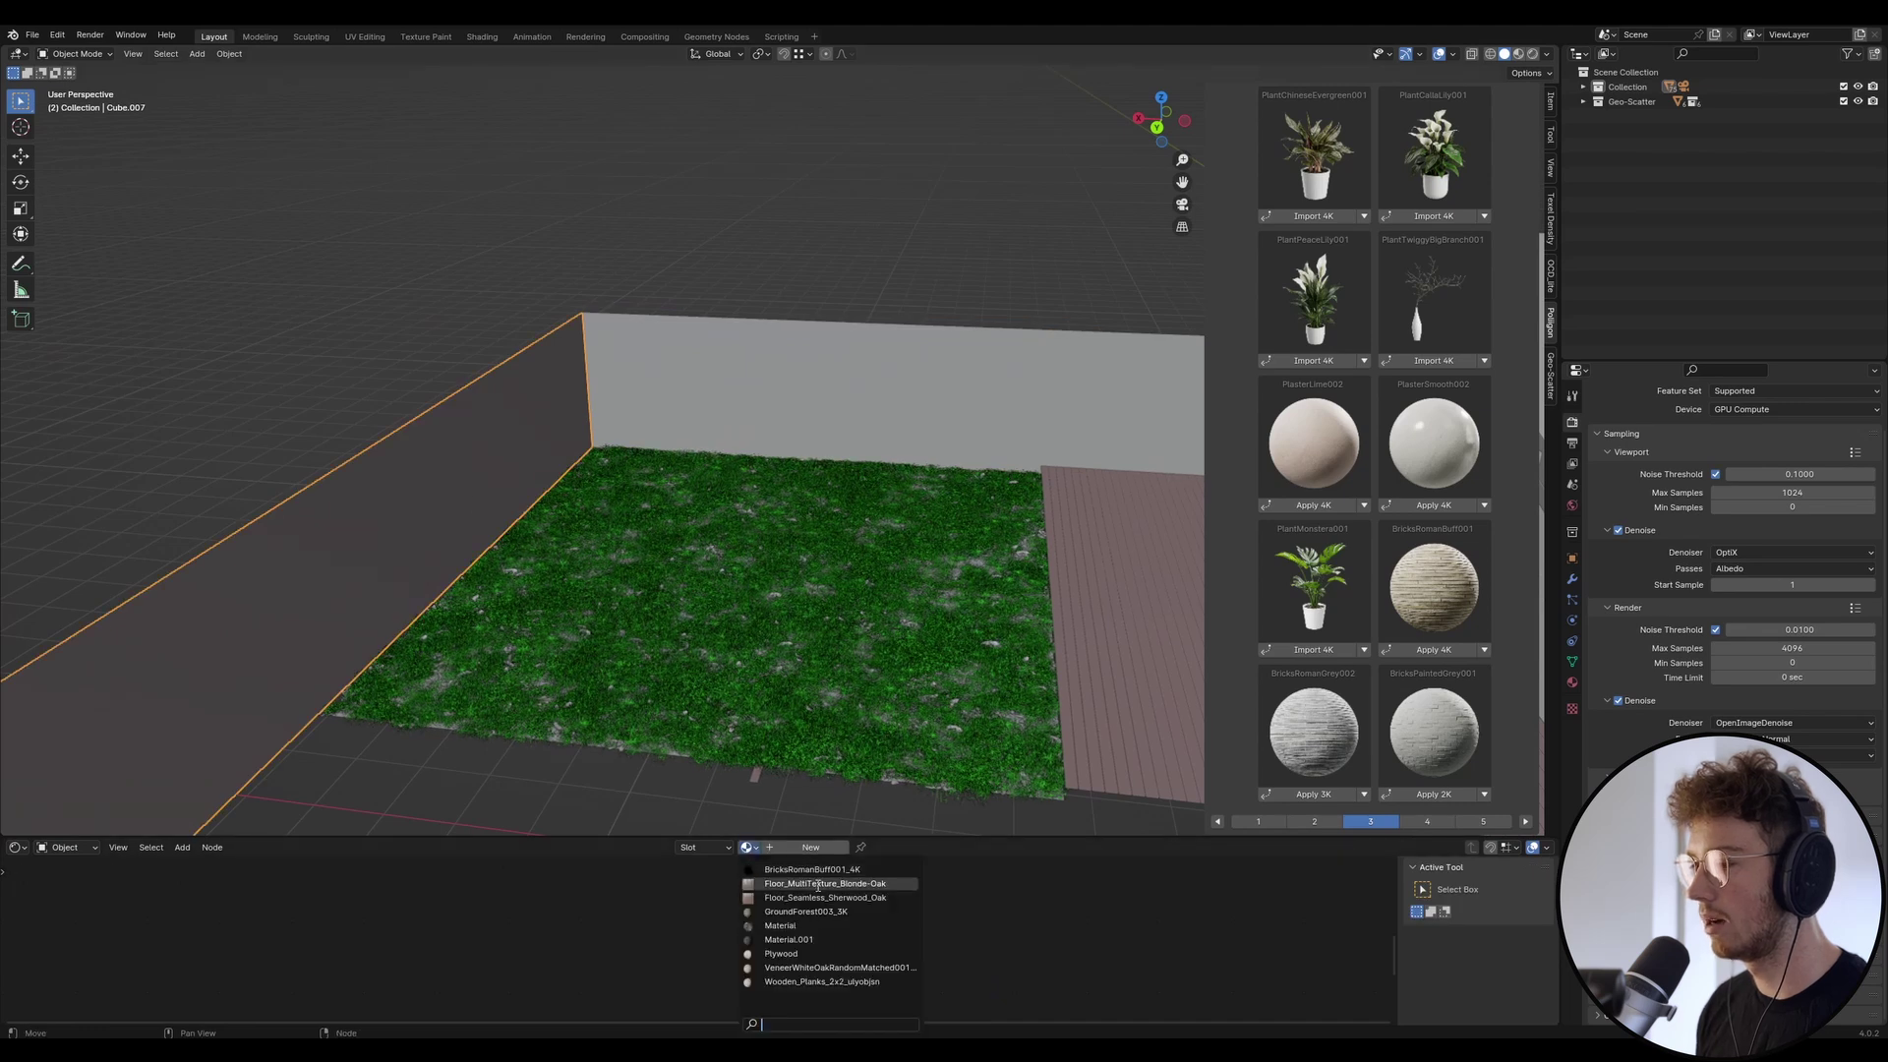
Select the rear wall again, select all its faces in Edit Mode, and unwrap them.
click(842, 398)
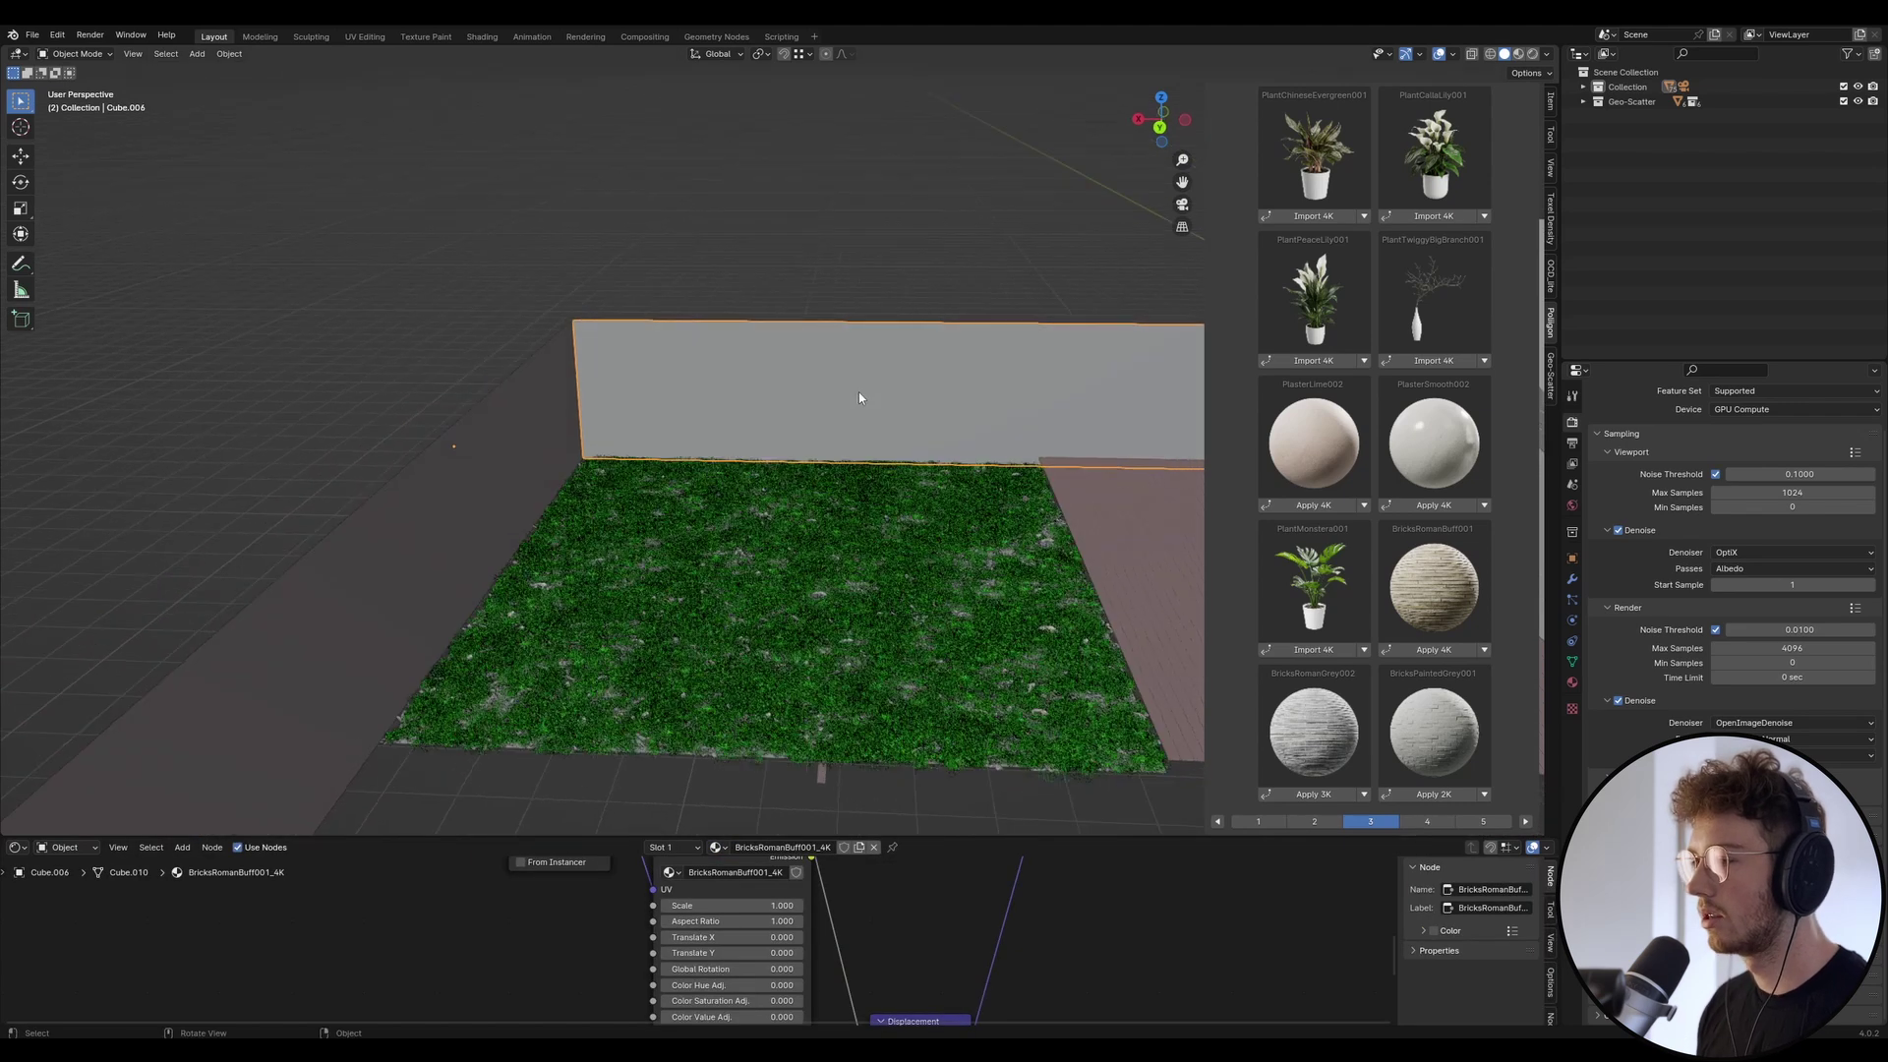
middle_drag(859, 392, 754, 405)
key(Tab)
key(a)
right_click(727, 398)
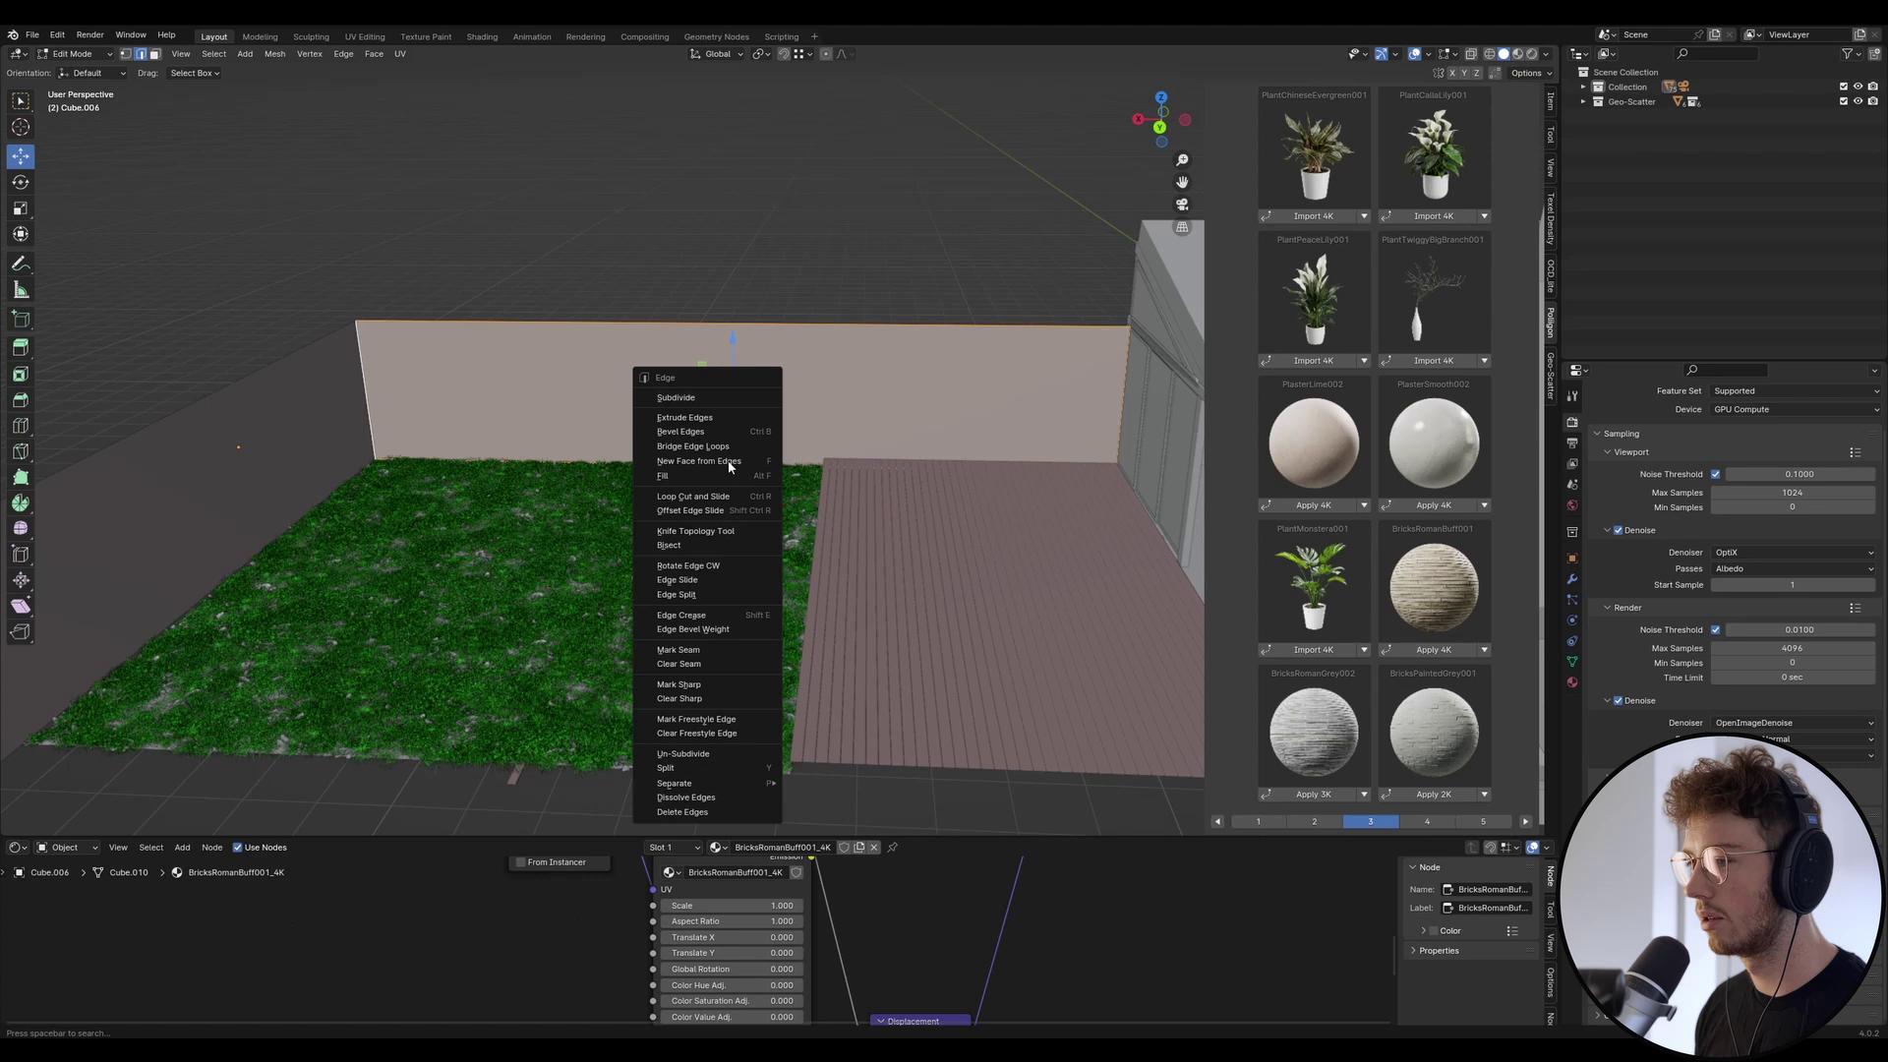
click(156, 55)
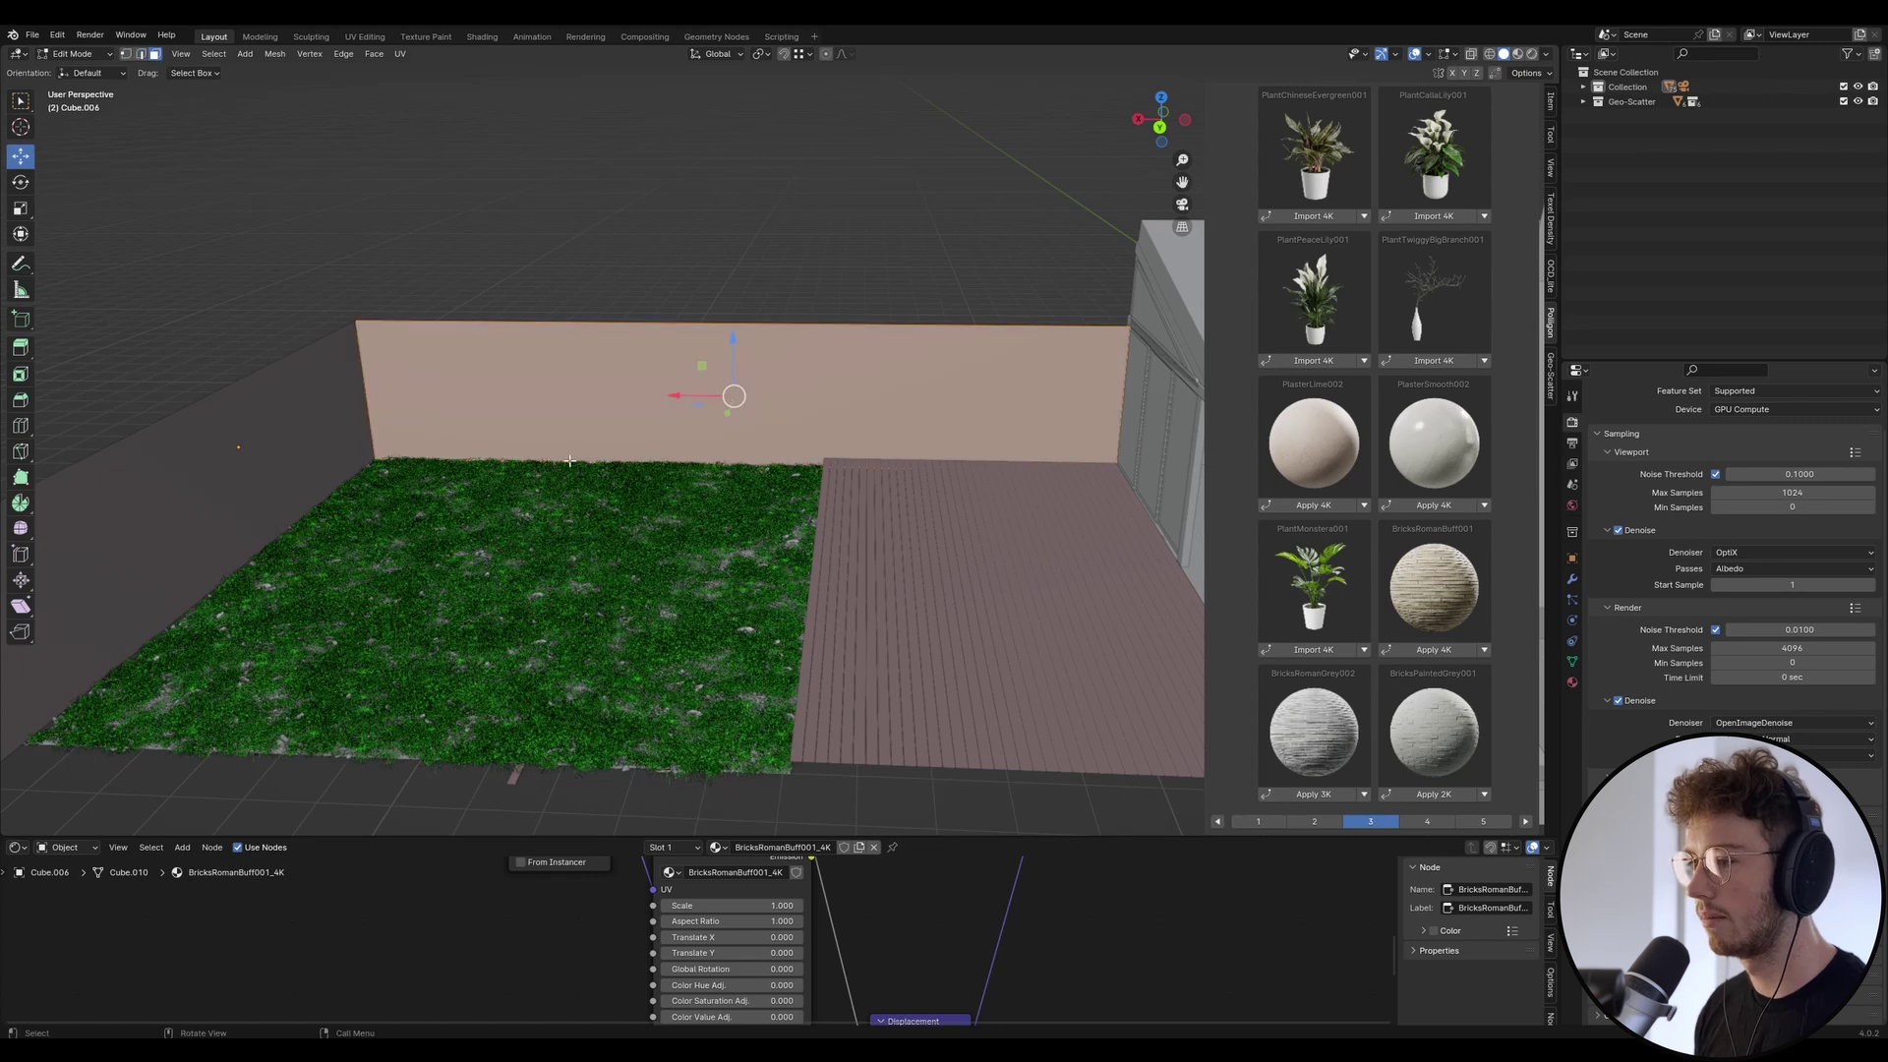
key(Tab)
right_click(620, 414)
key(Tab)
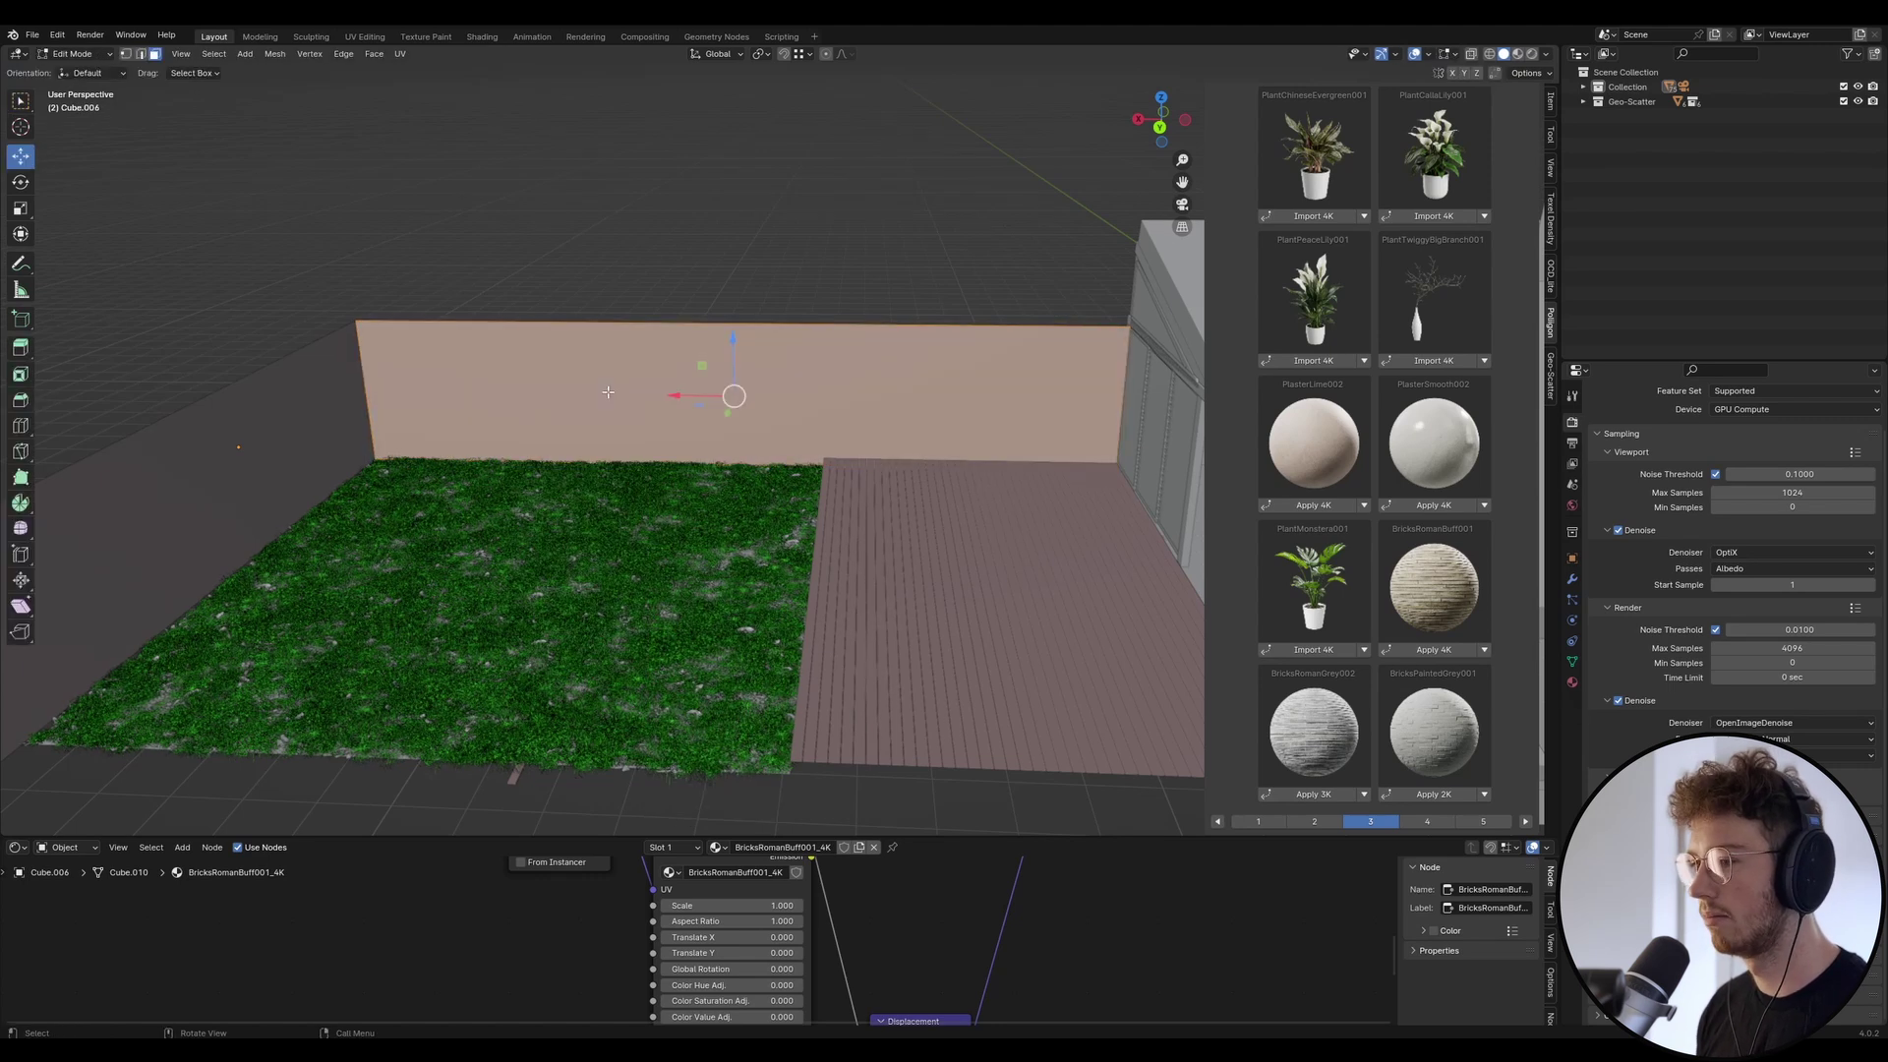
right_click(607, 392)
mouse_move(599, 484)
click(688, 492)
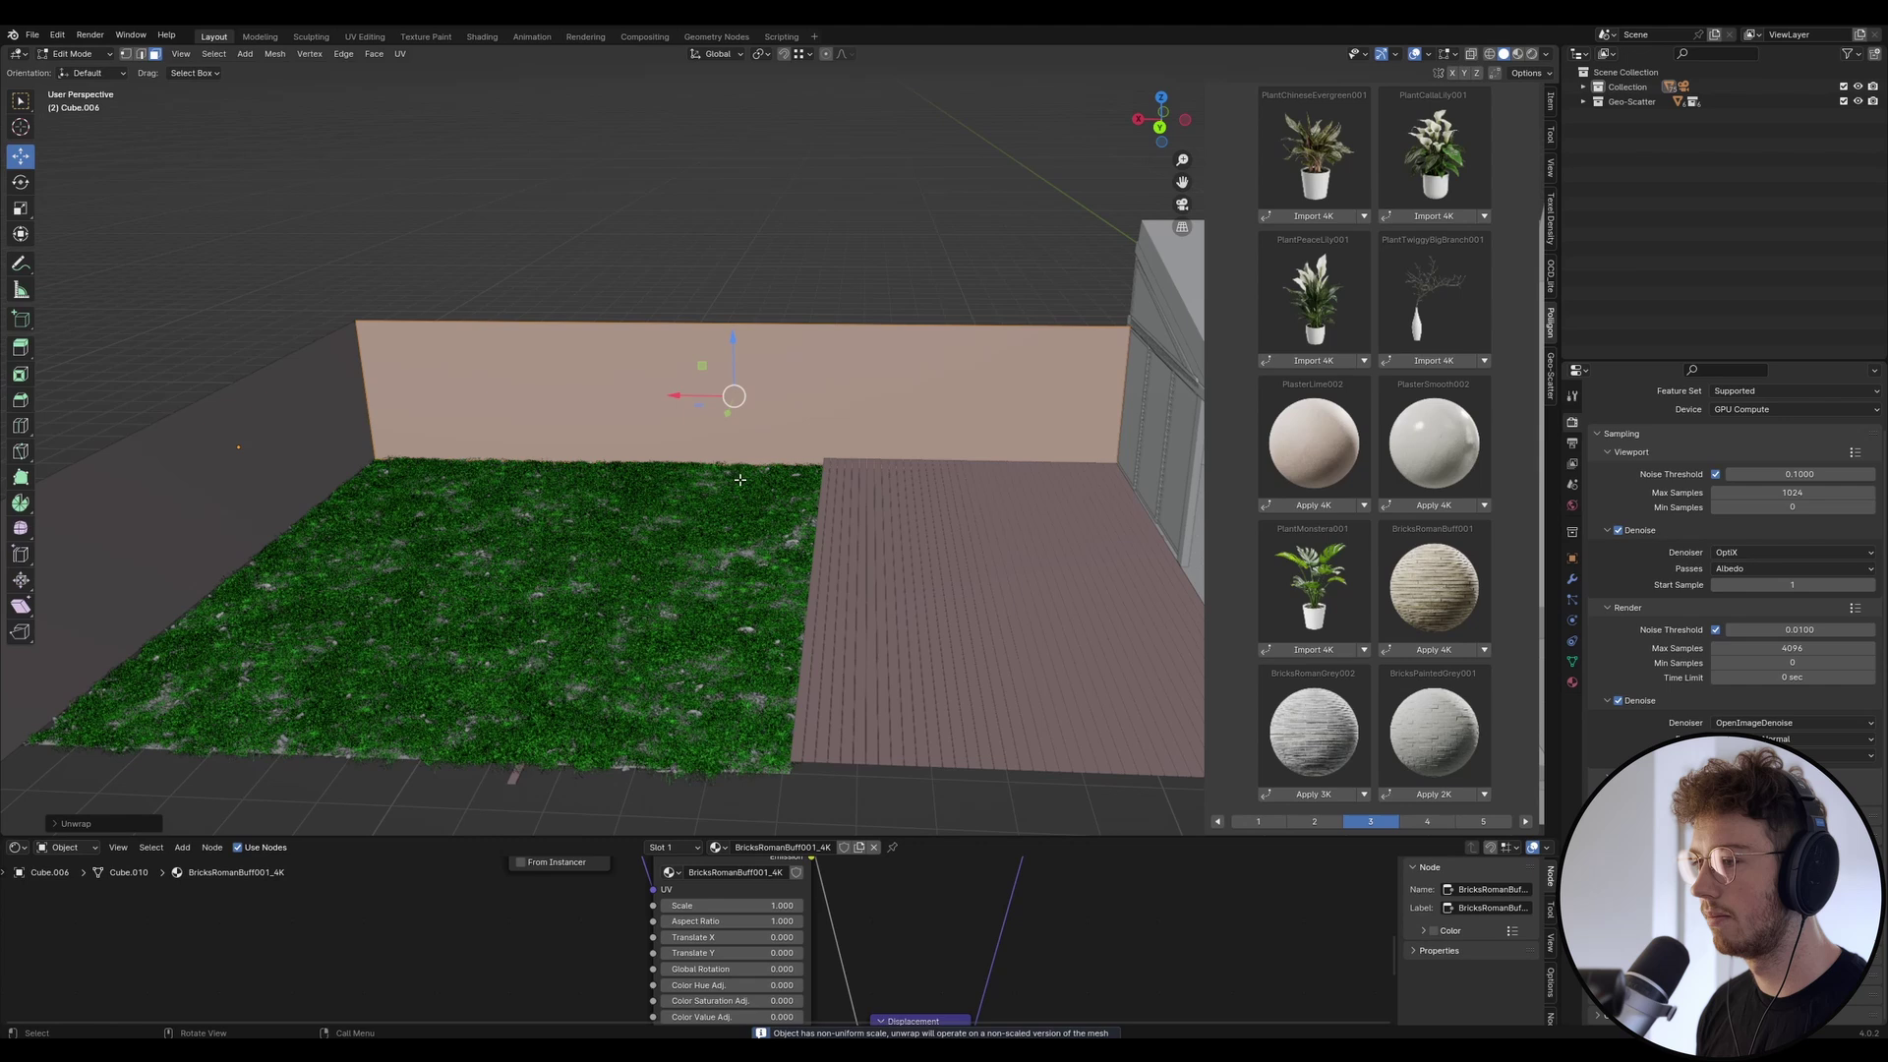
Apply all transforms to the rear wall, unwrap its faces again, and return to Object Mode.
key(Tab)
key(ctrl+a)
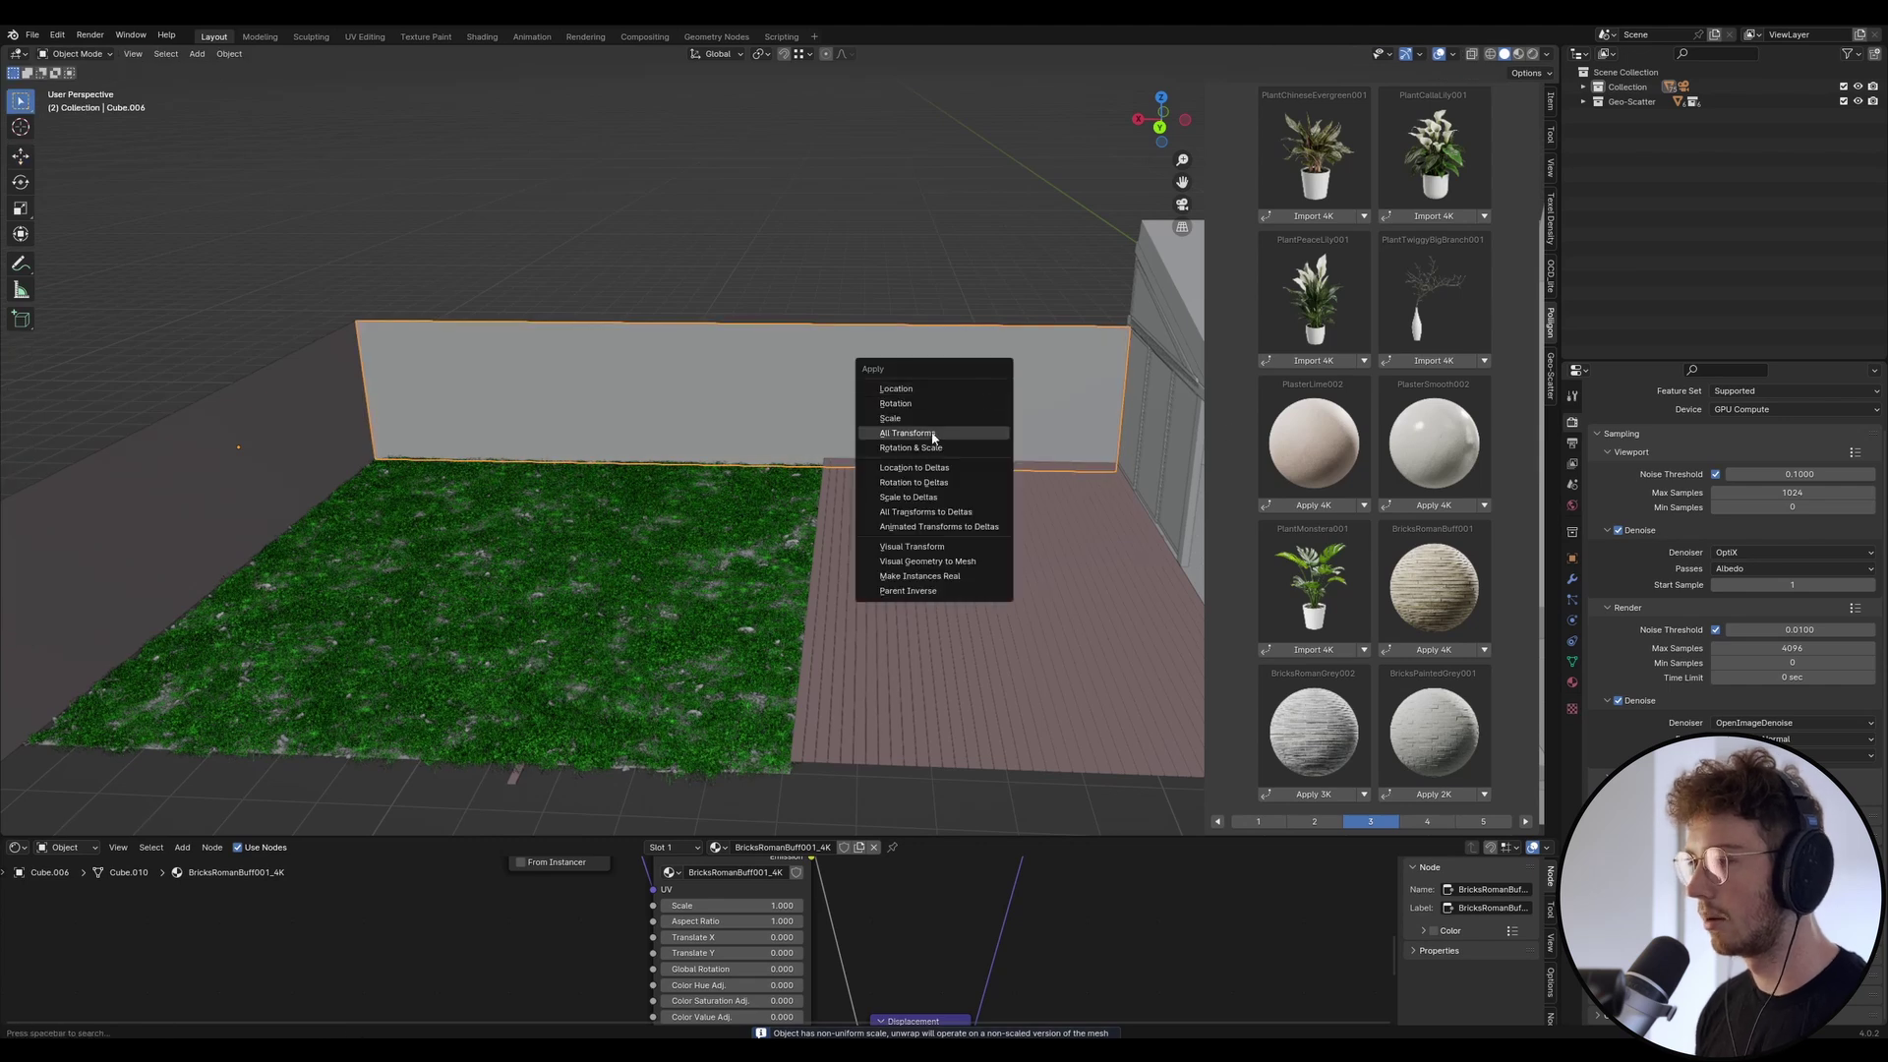
click(932, 436)
key(Tab)
right_click(853, 431)
mouse_move(853, 431)
click(993, 416)
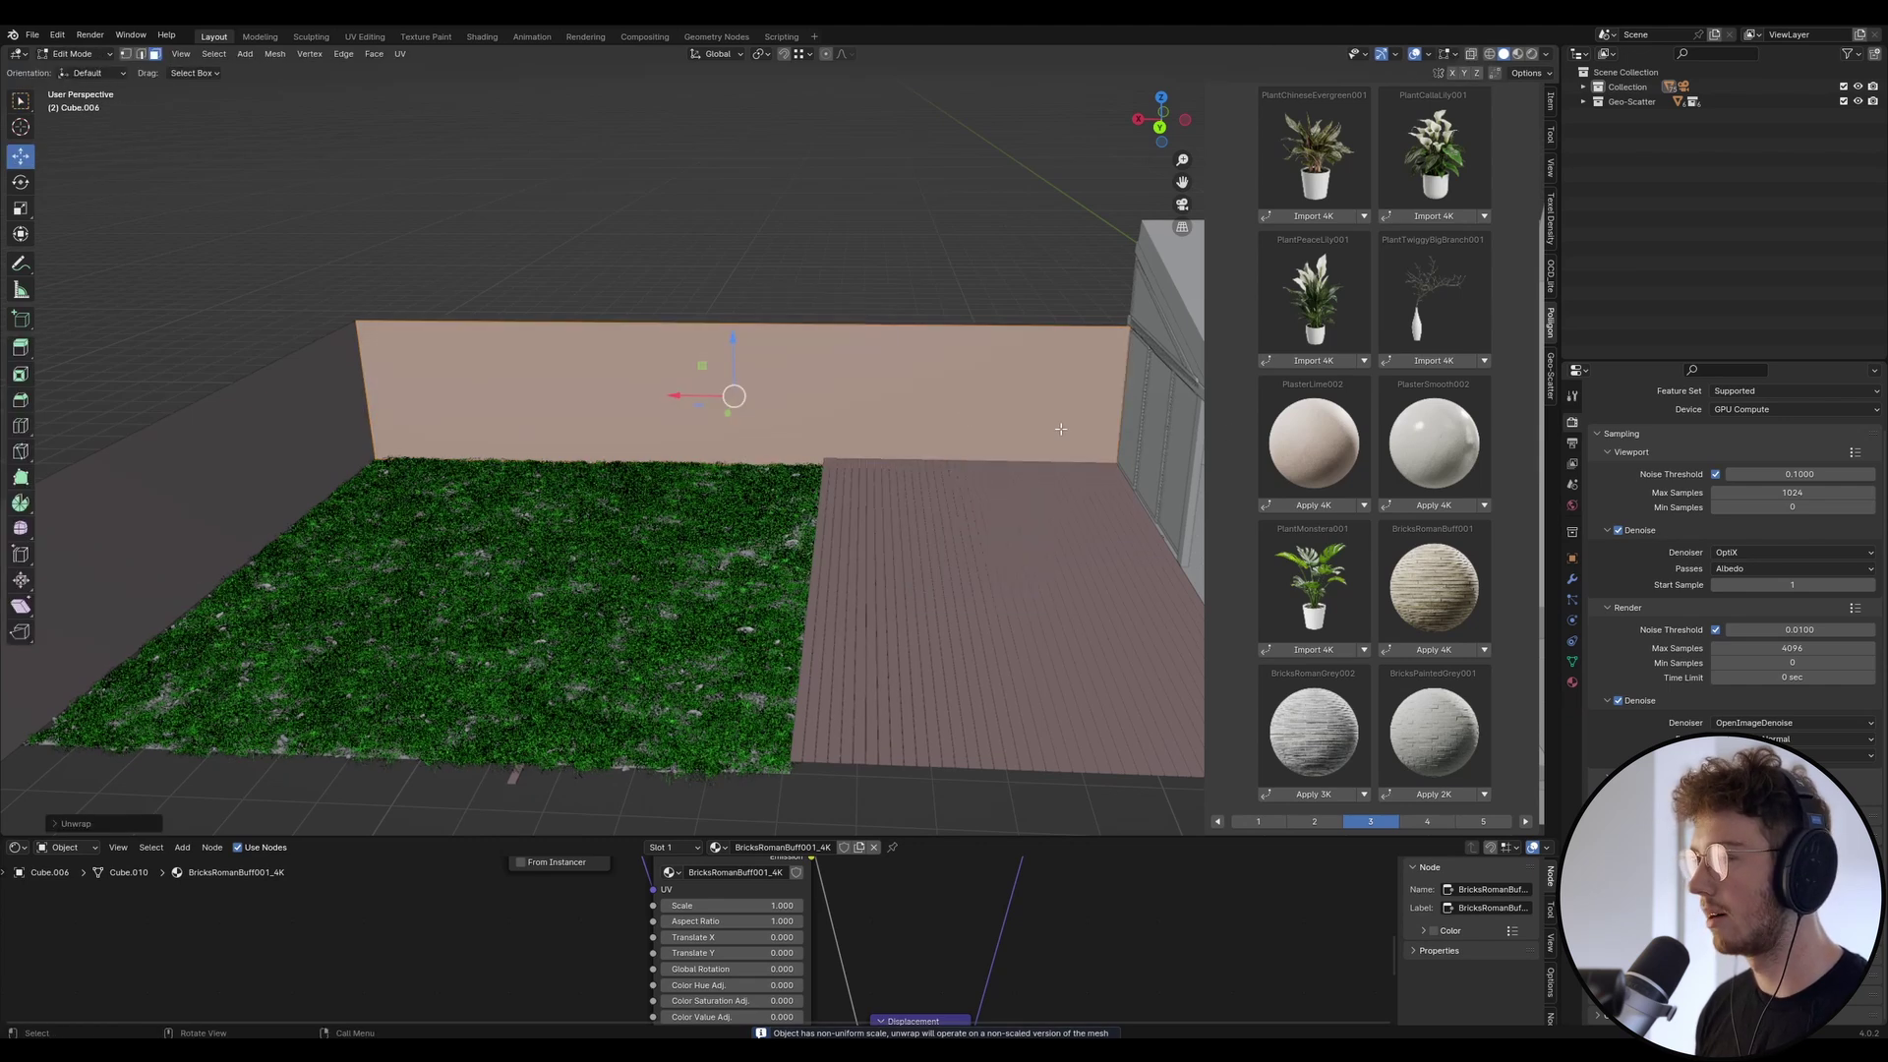
key(Tab)
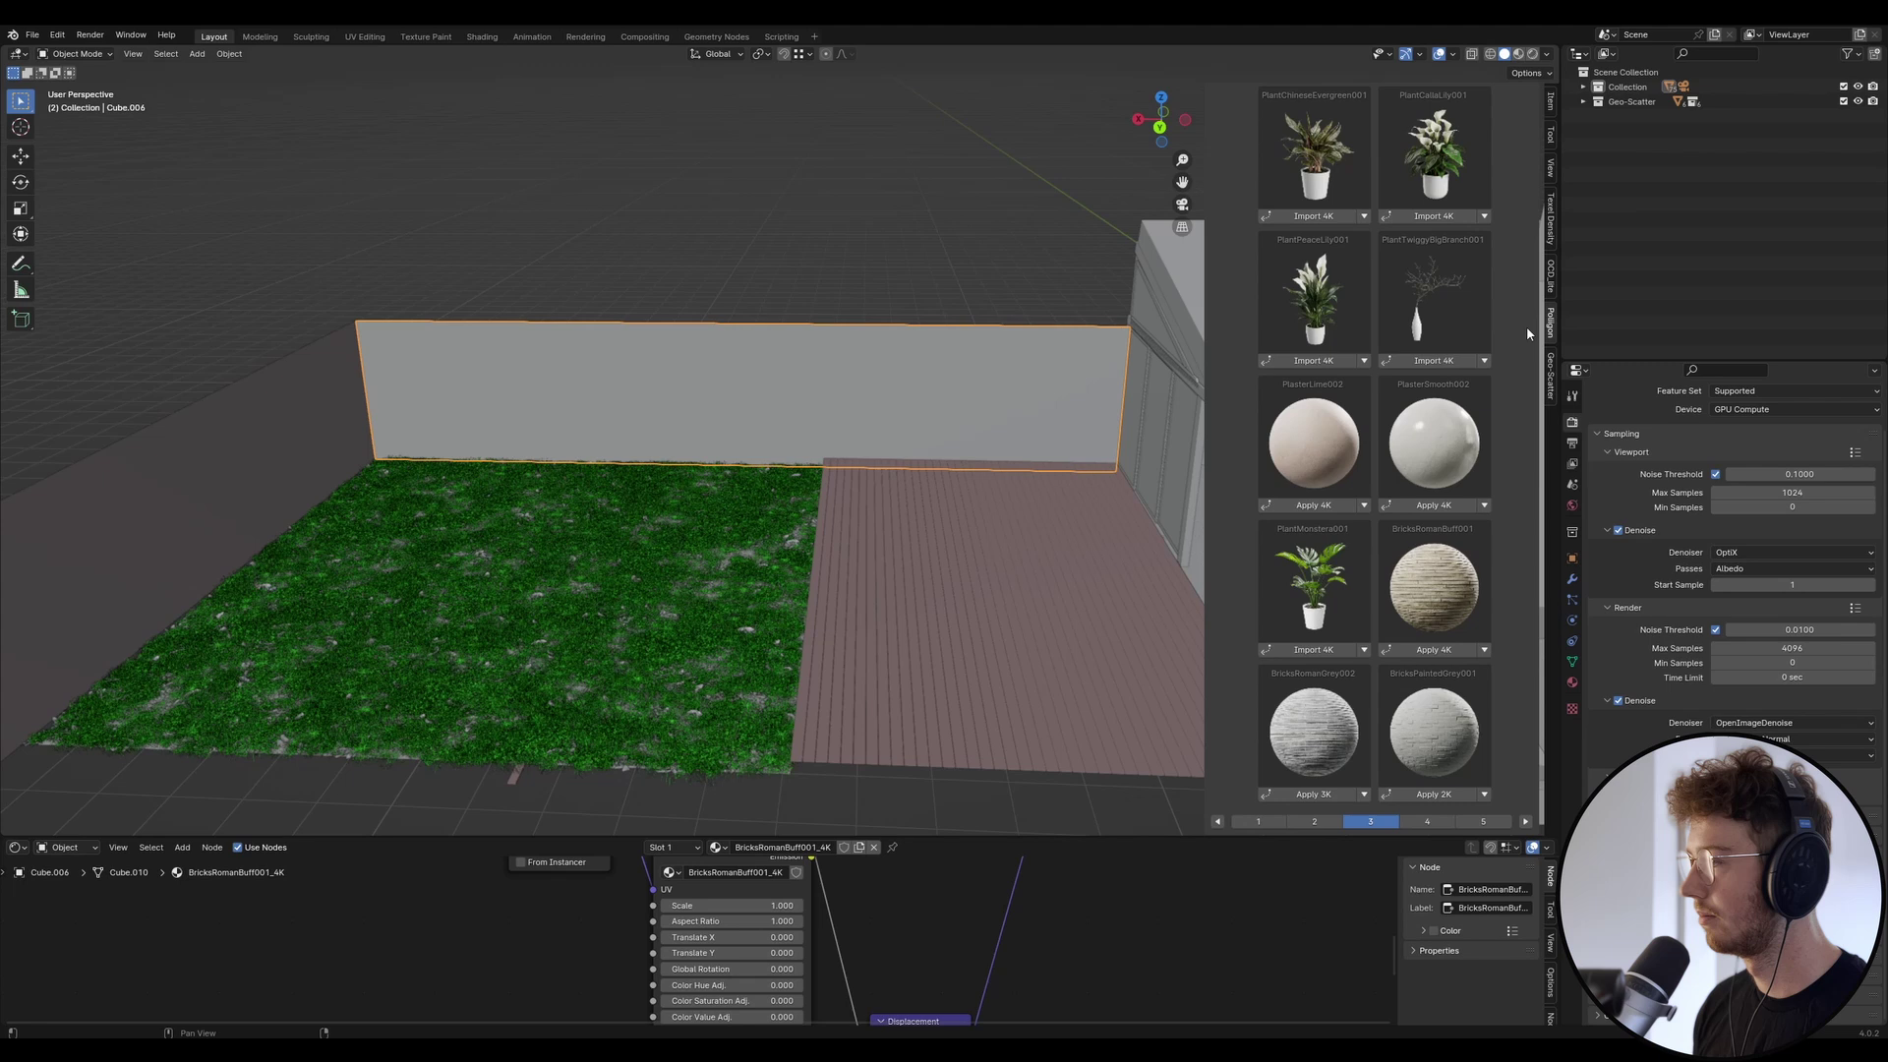
Set the rear wall's texel density to 20.48 px/cm for a 4096 px texture.
click(1551, 225)
click(1407, 422)
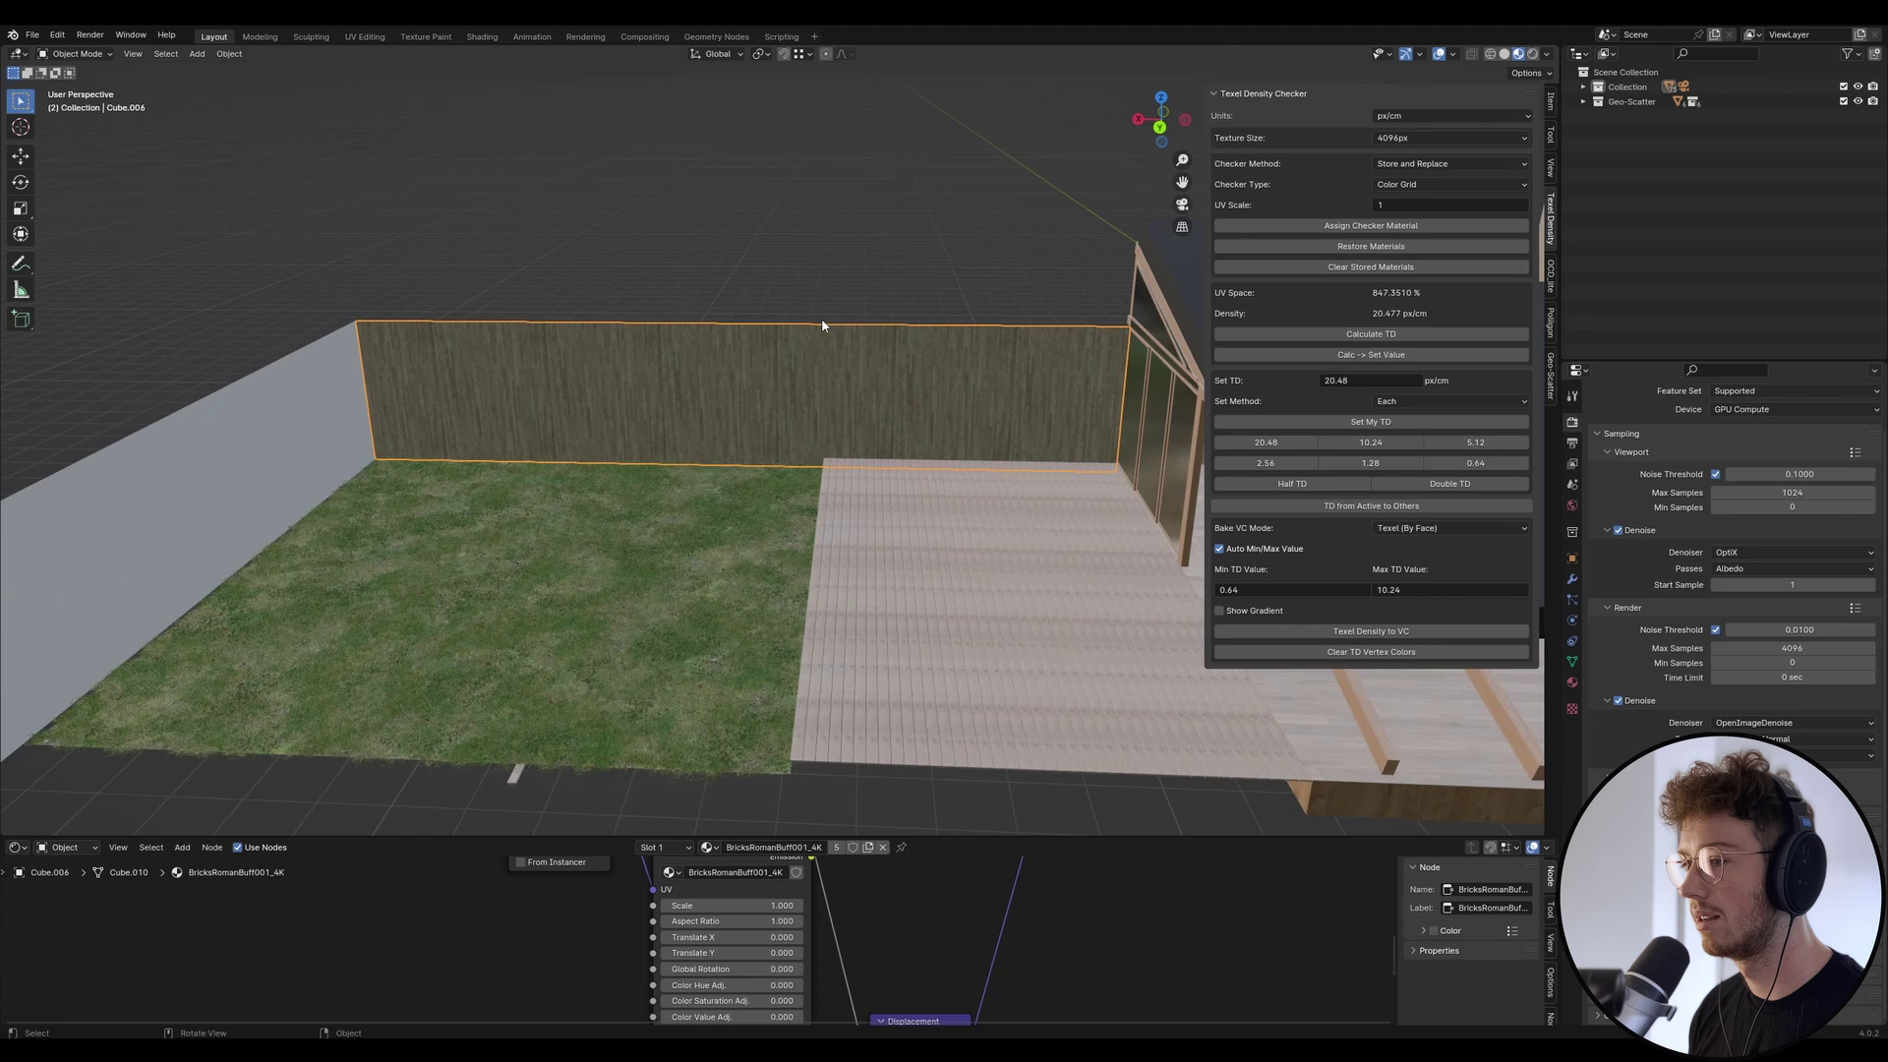
key(KP_Decimal)
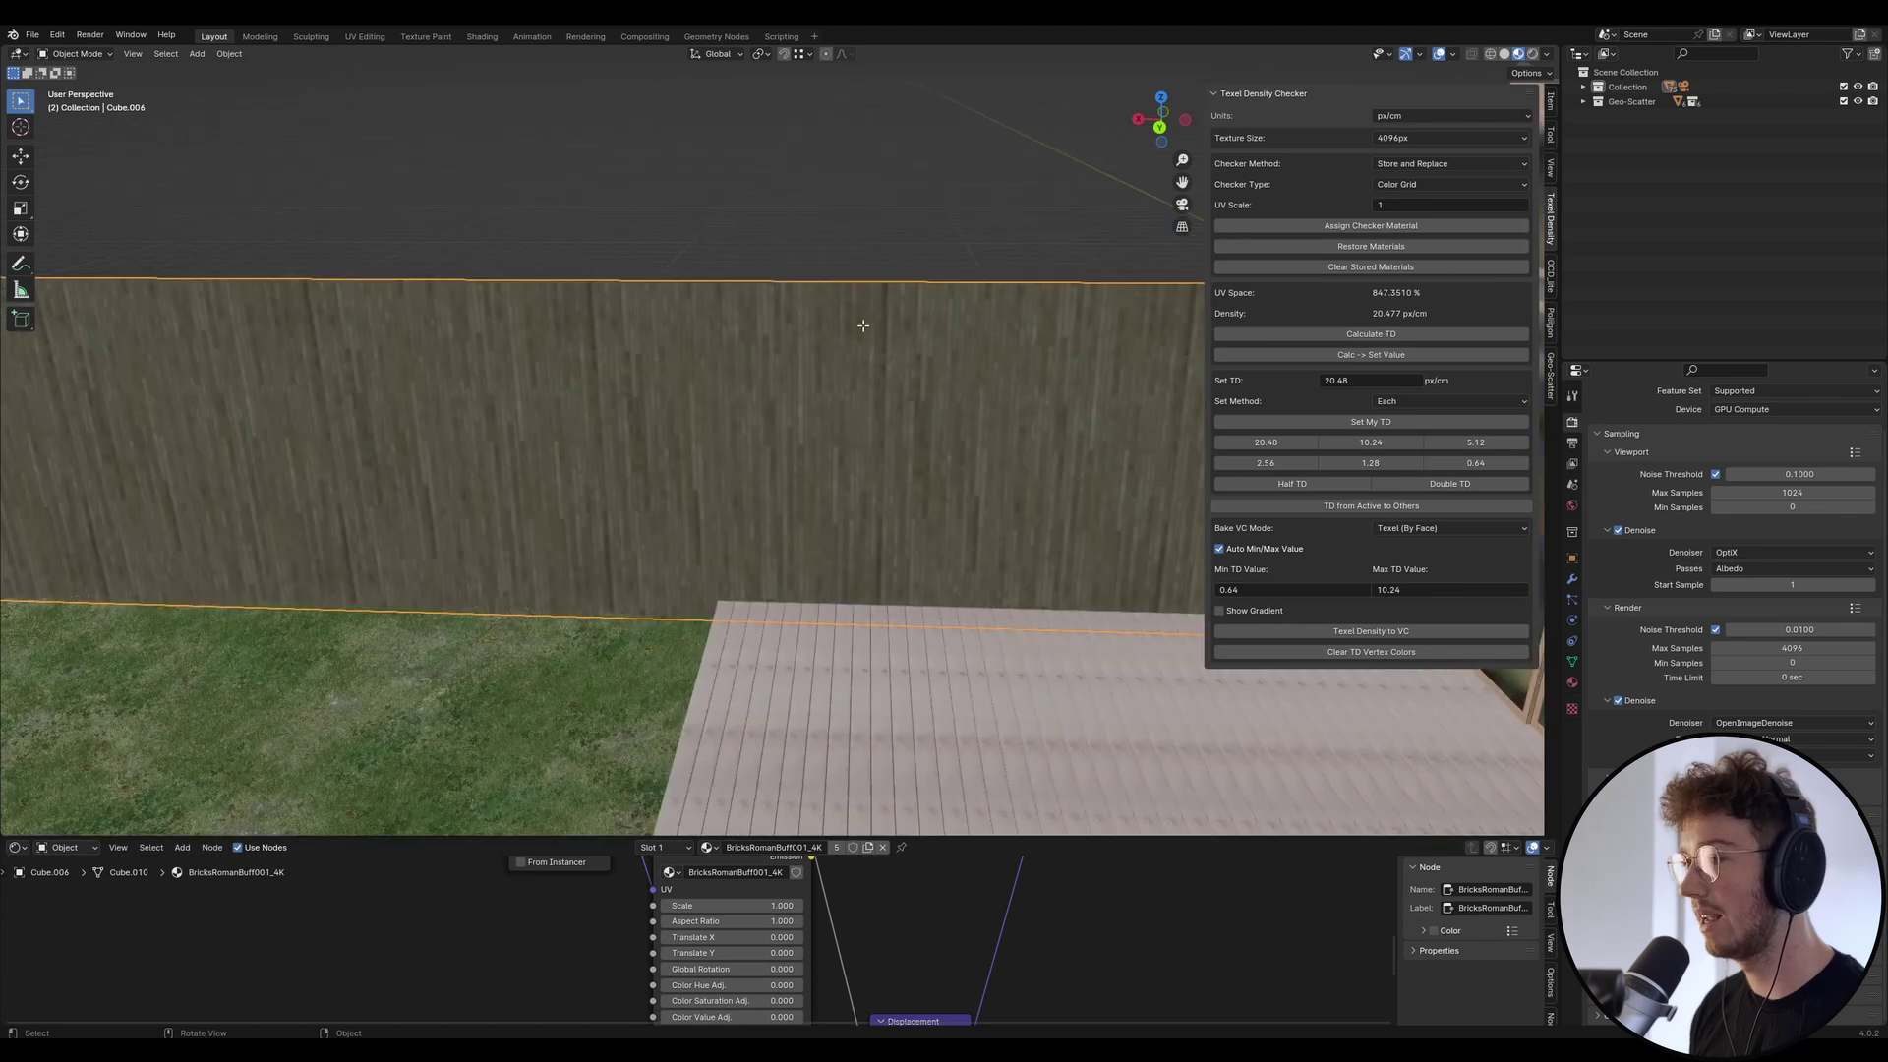
Replace the Shader Editor with the UV Editor and show the rear wall's UVs in Edit Mode.
key(Tab)
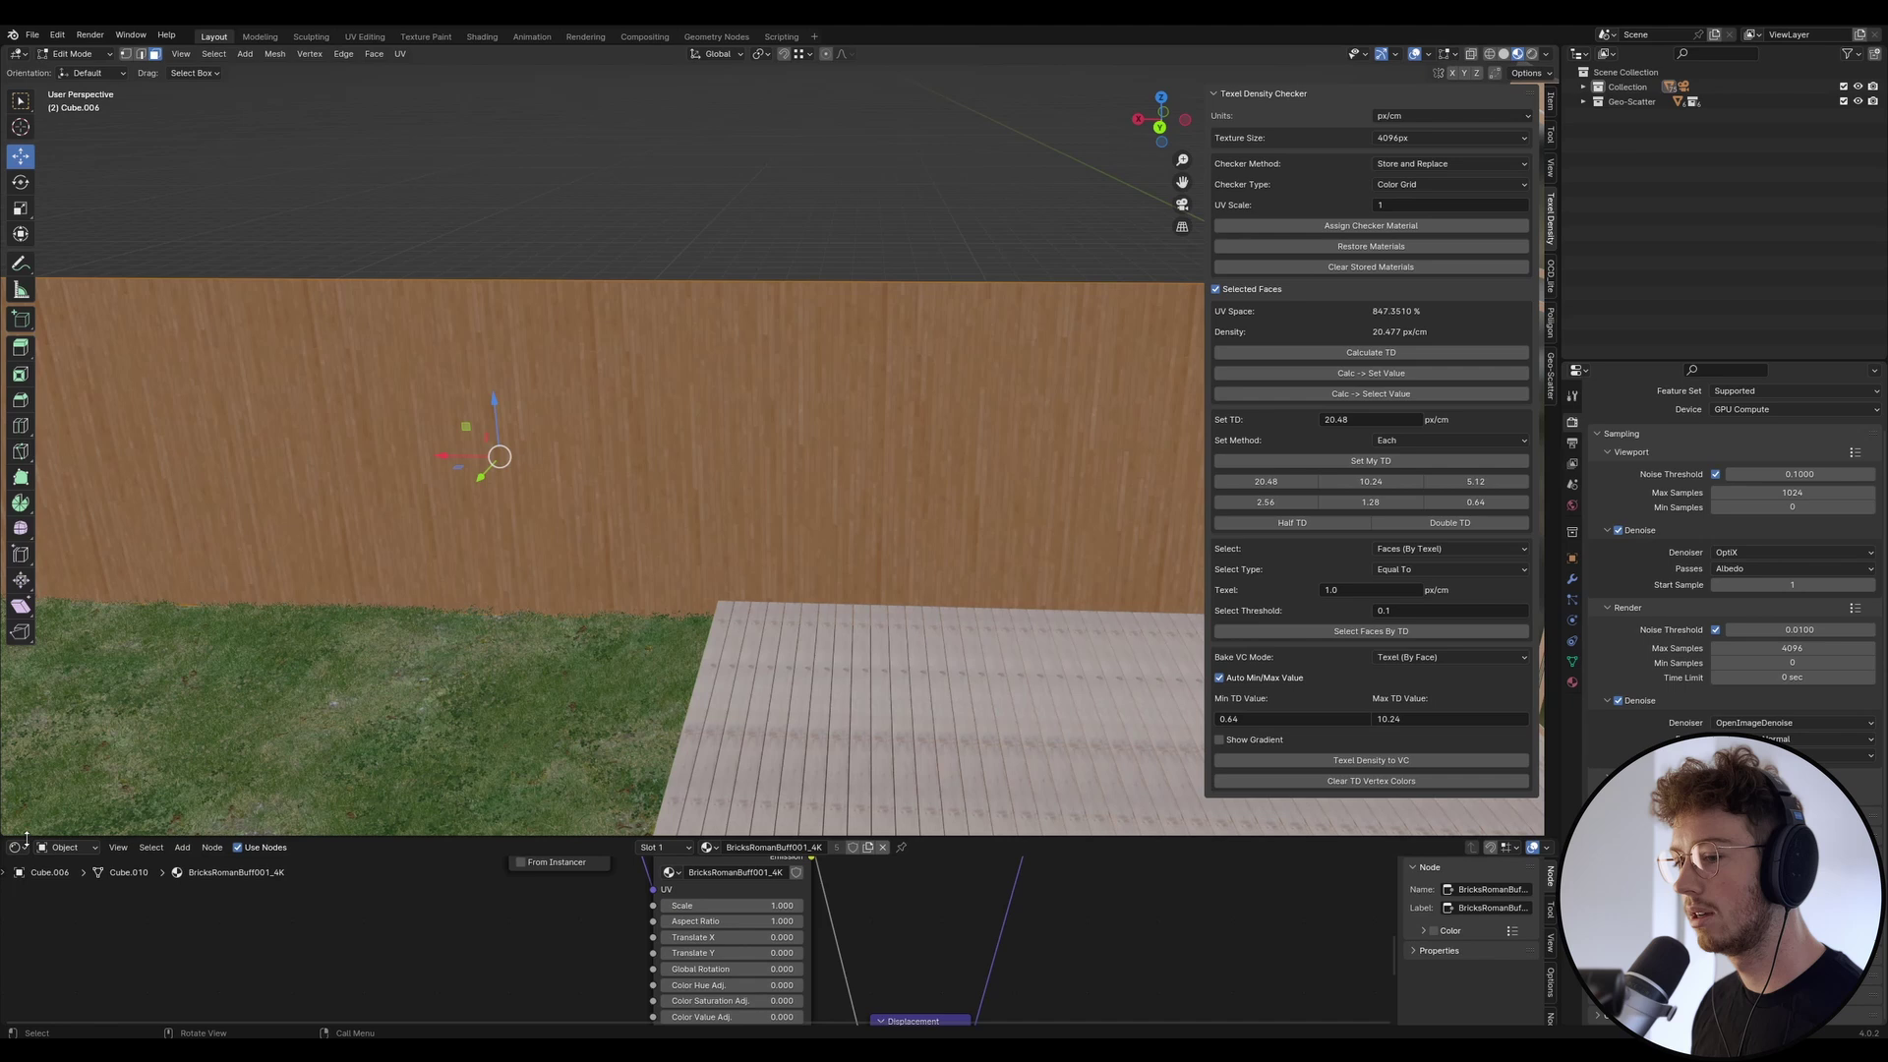
drag(27, 837, 27, 840)
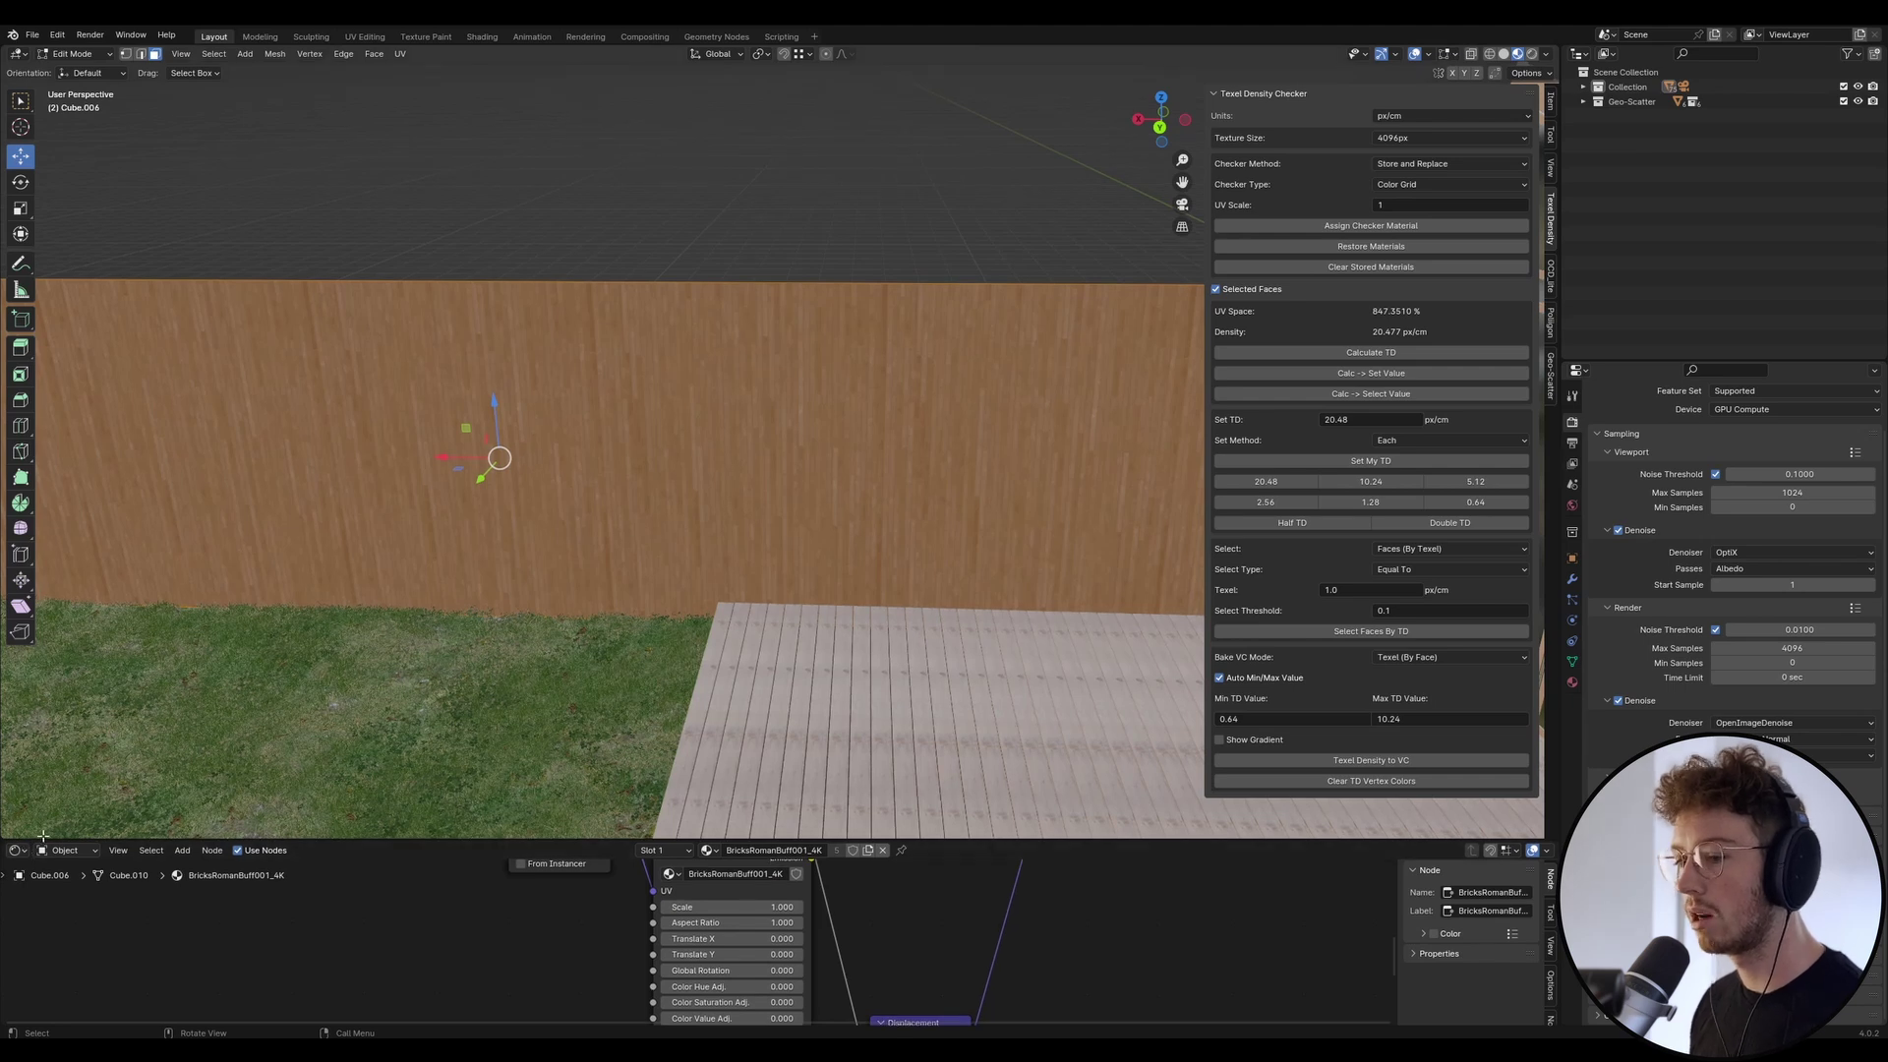
click(16, 849)
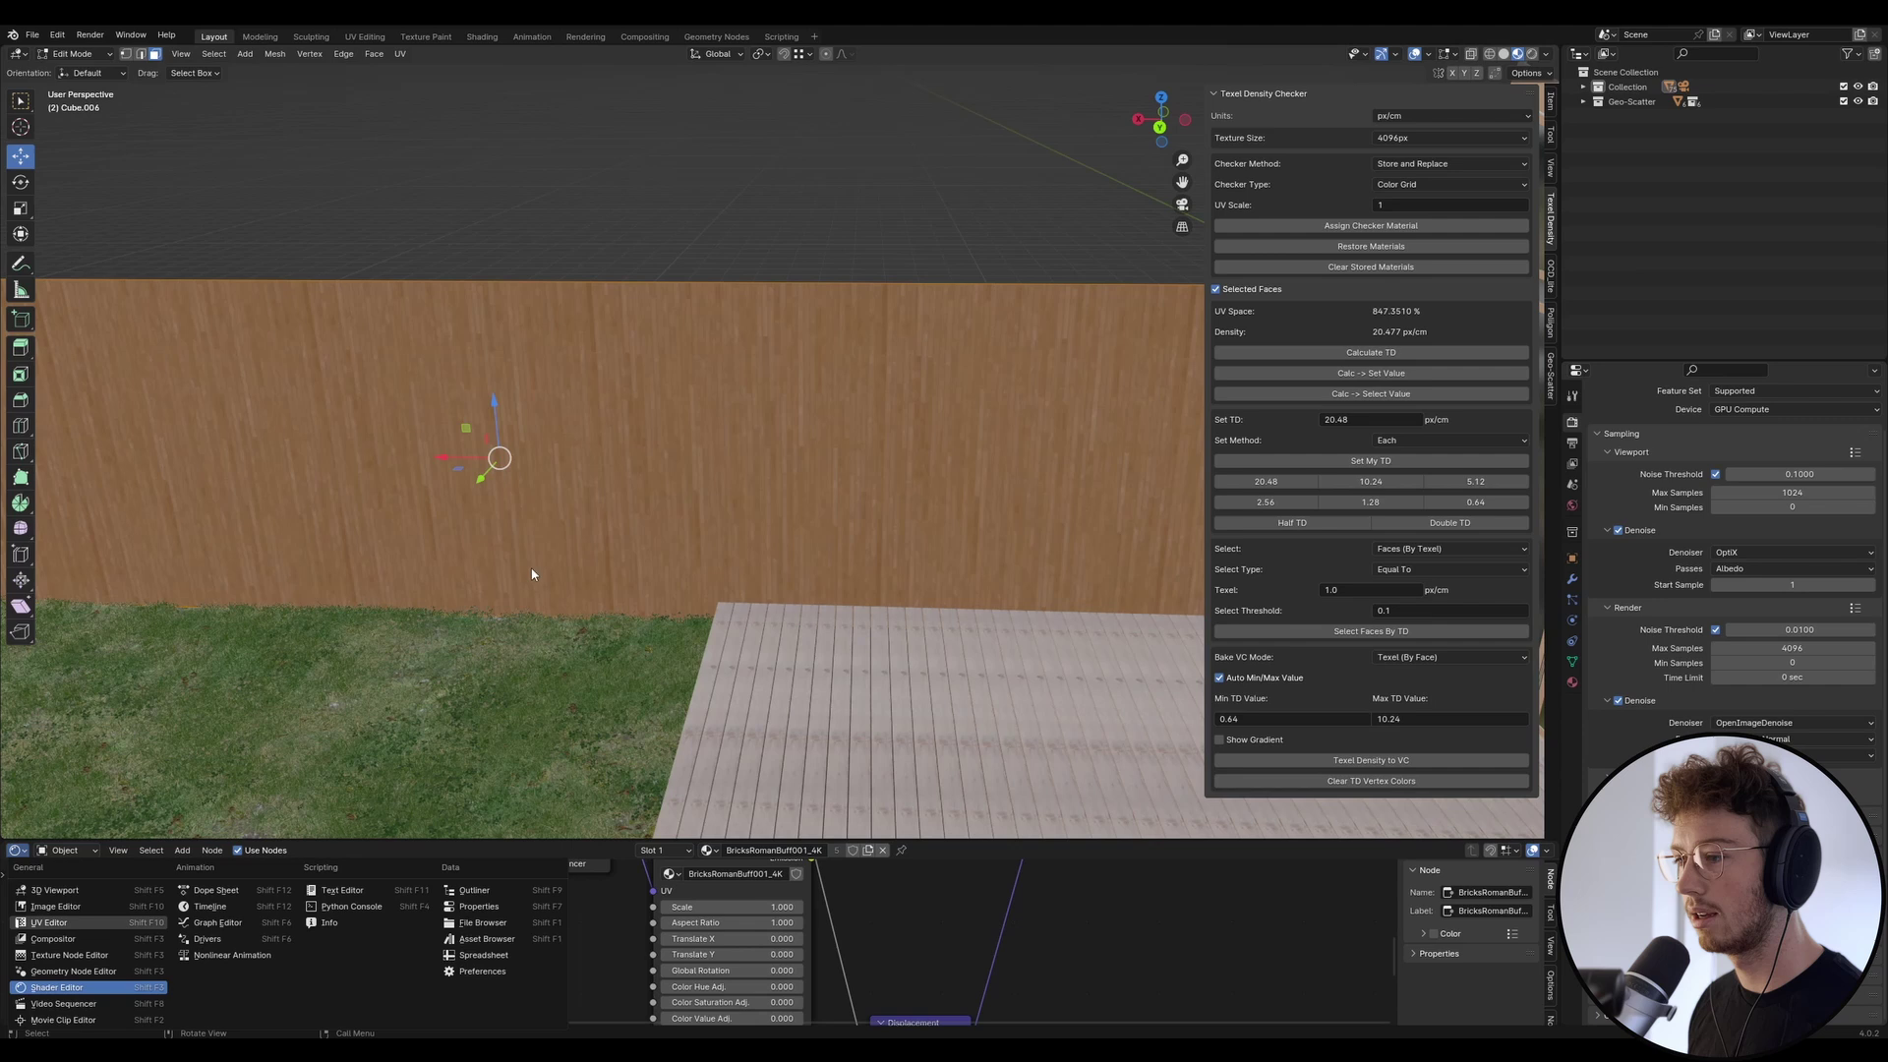
click(29, 923)
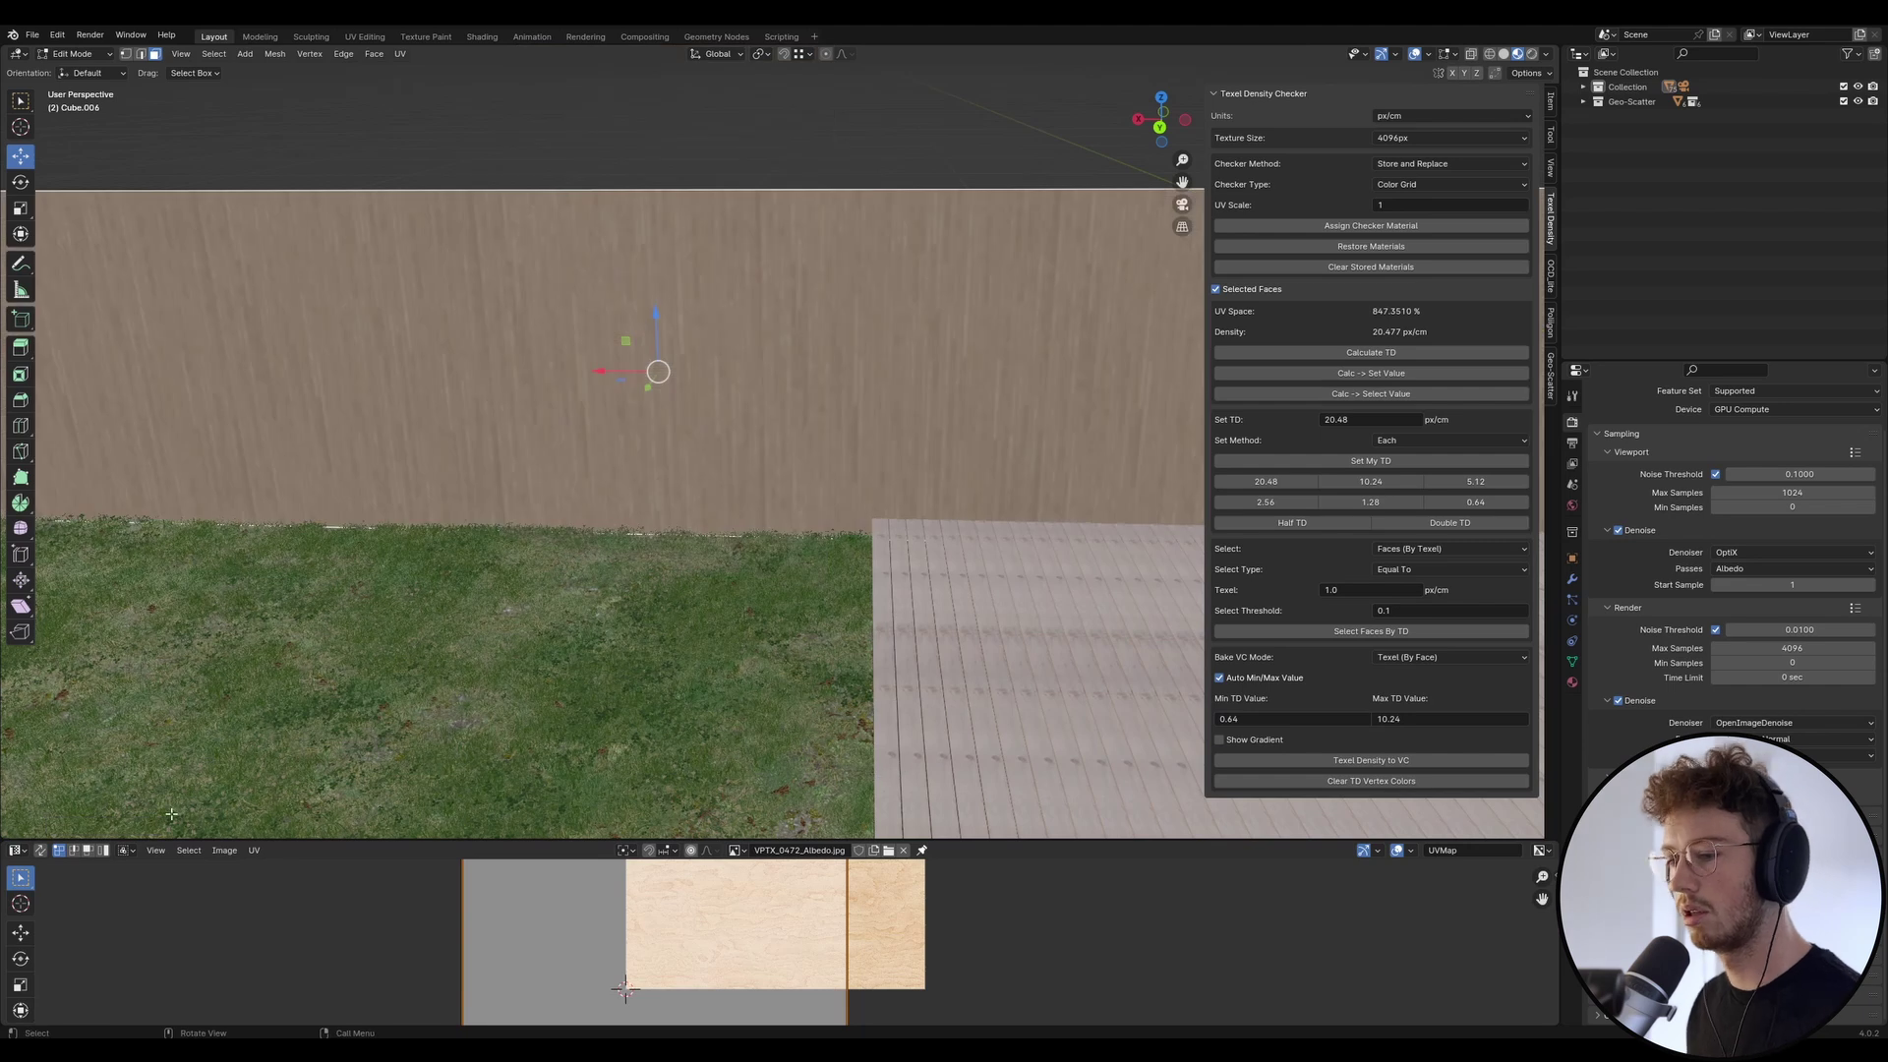
key(Tab)
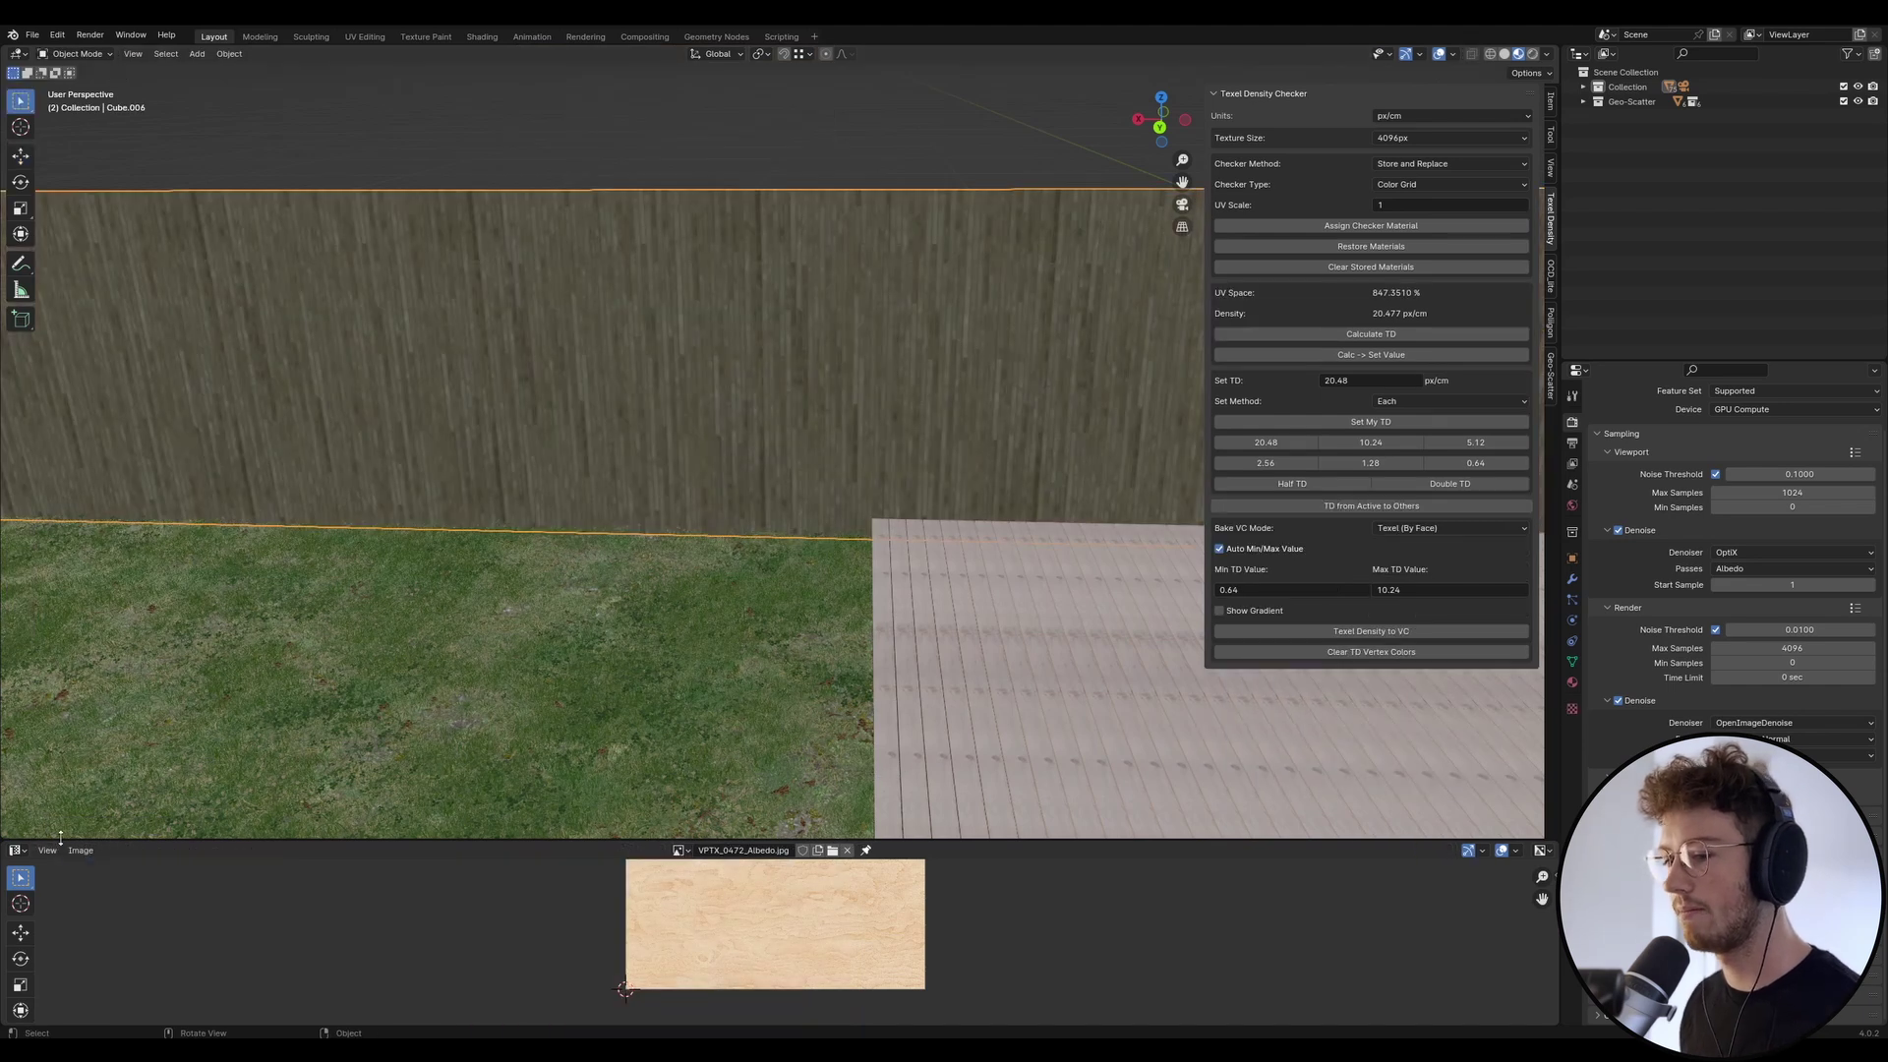
click(15, 850)
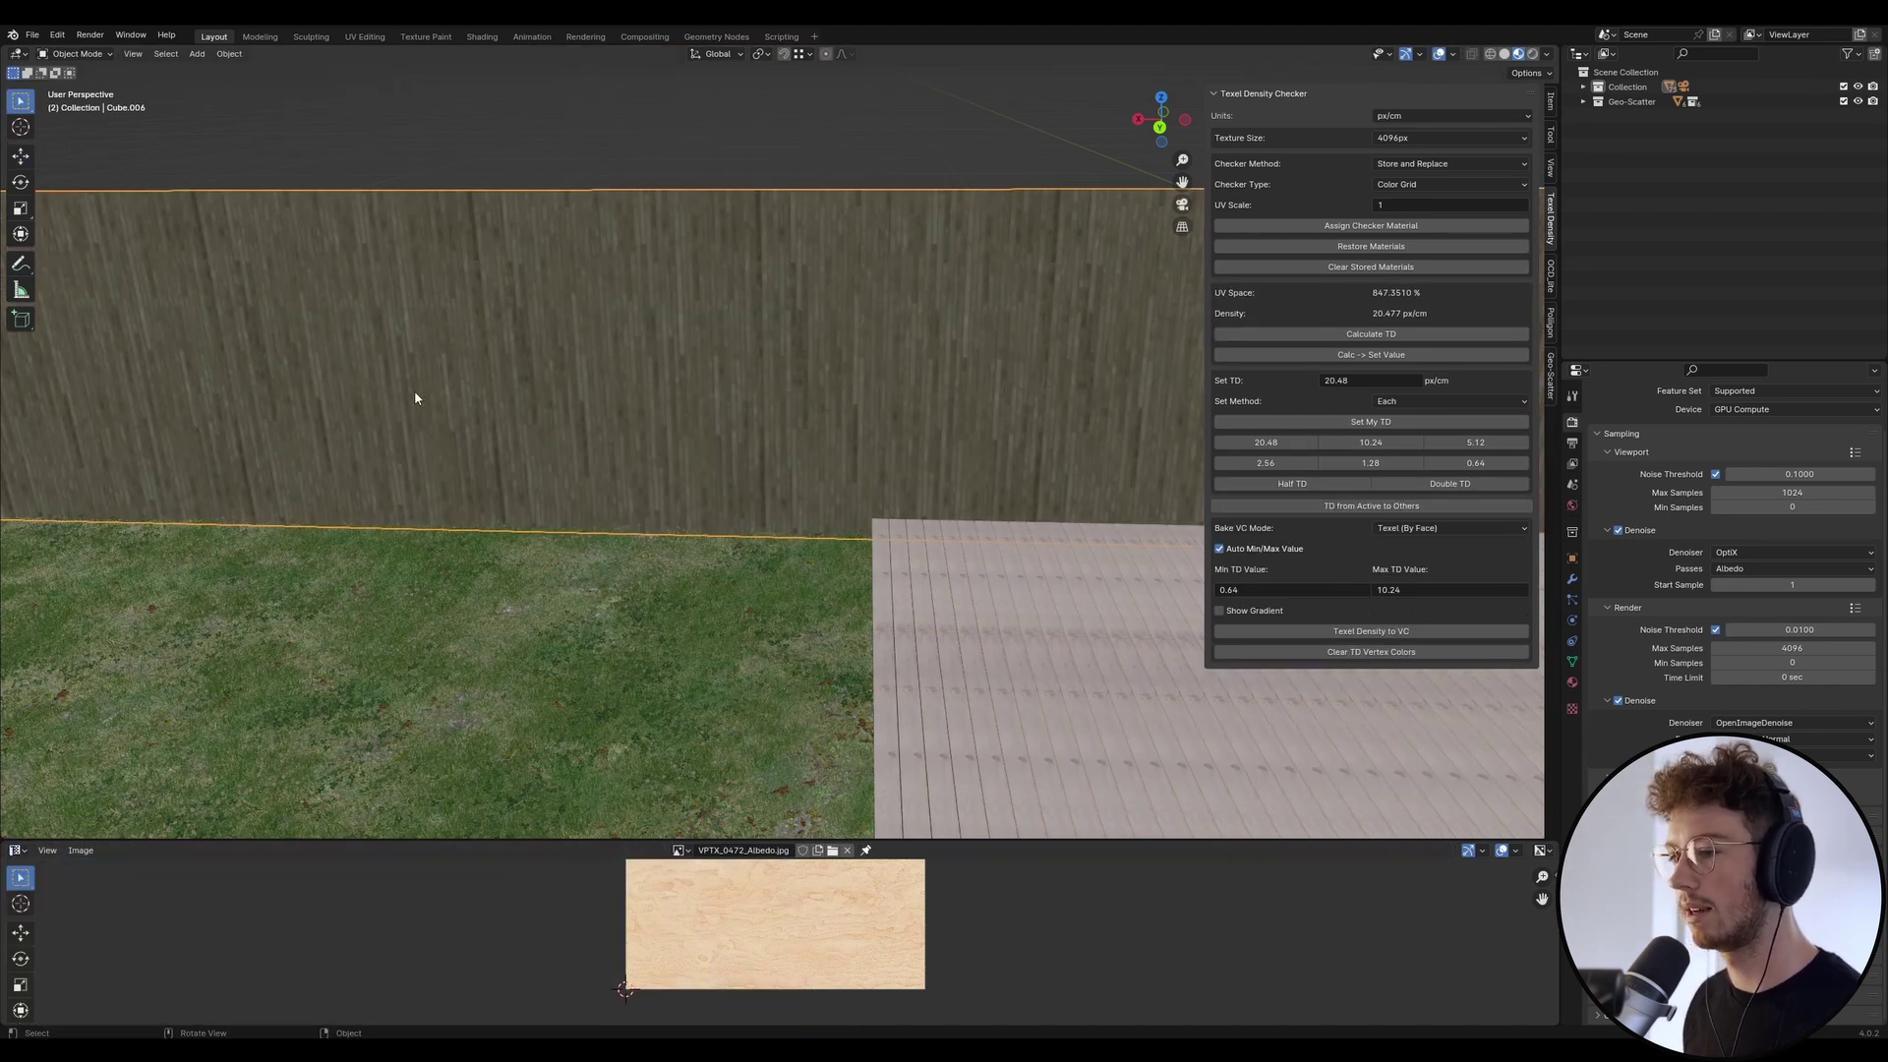
key(Tab)
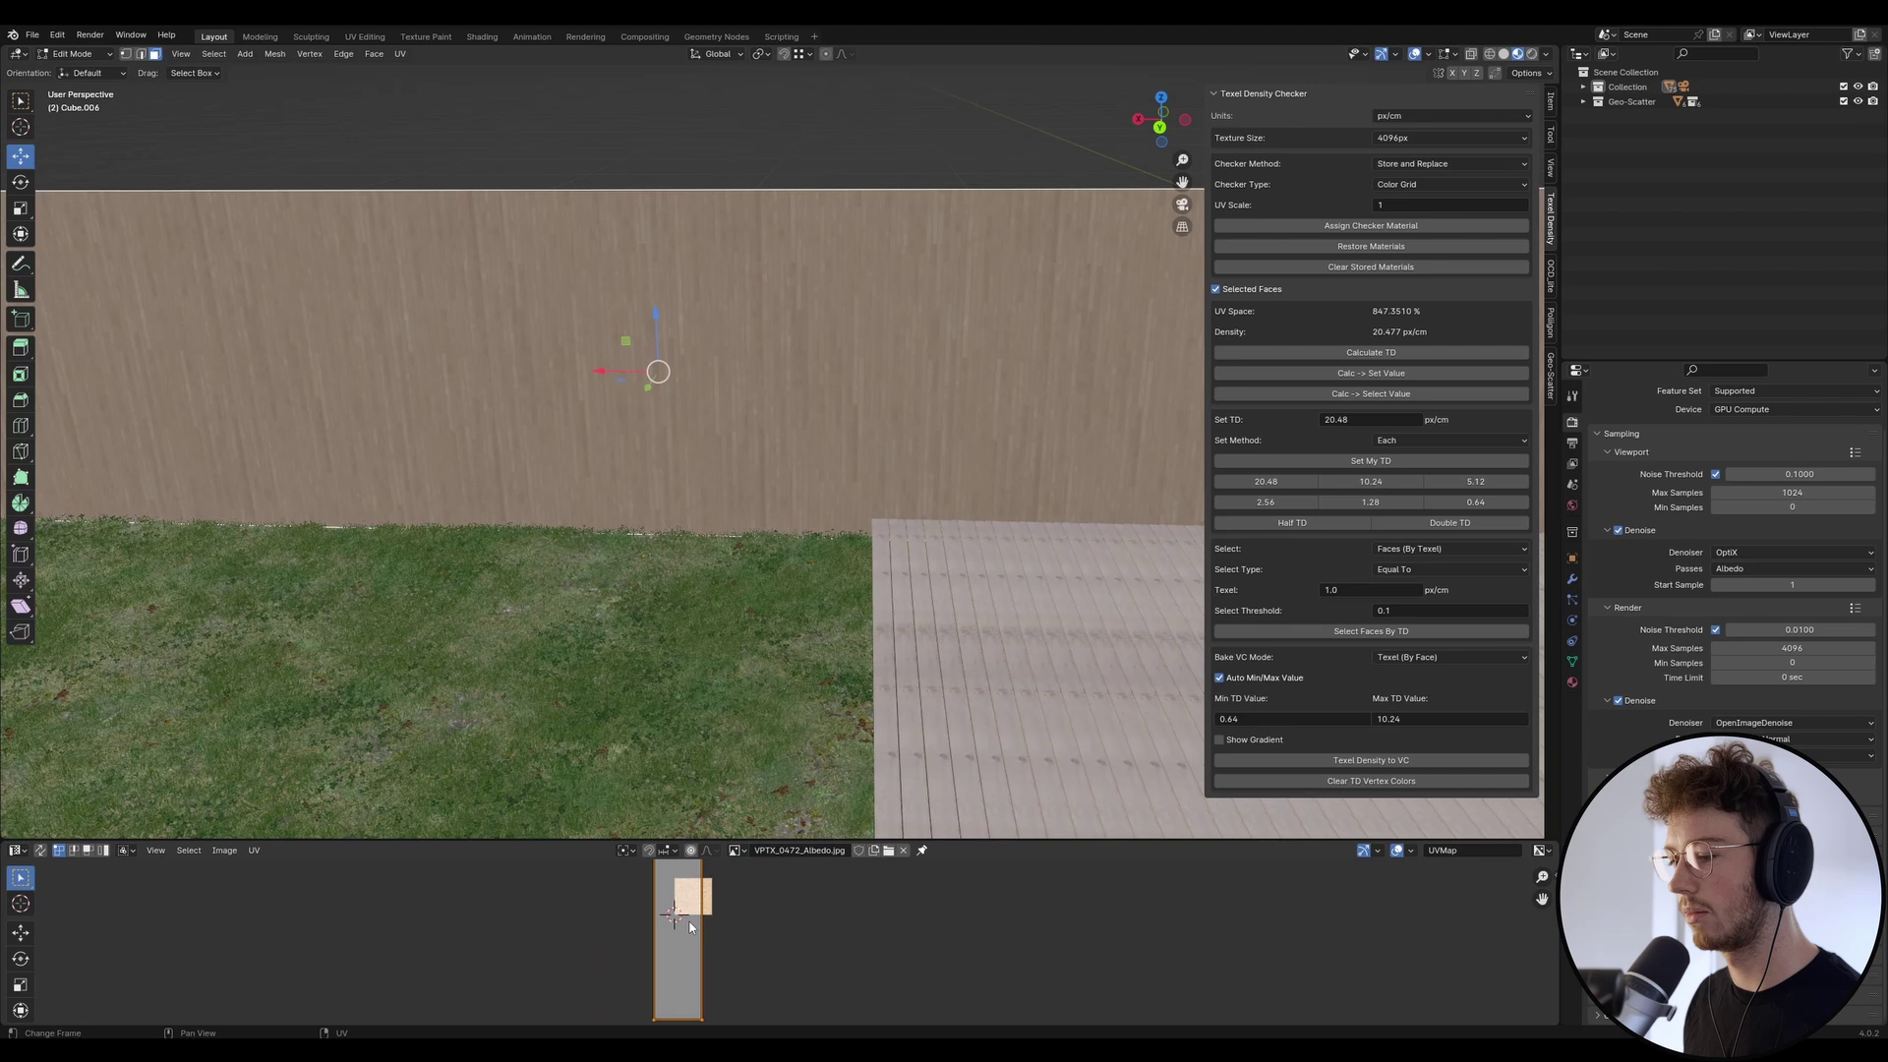
Try to rotate the rear wall's UVs by 90°, and undo the rotation.
scroll(682, 904, down, 9)
key(alt+a)
click(827, 322)
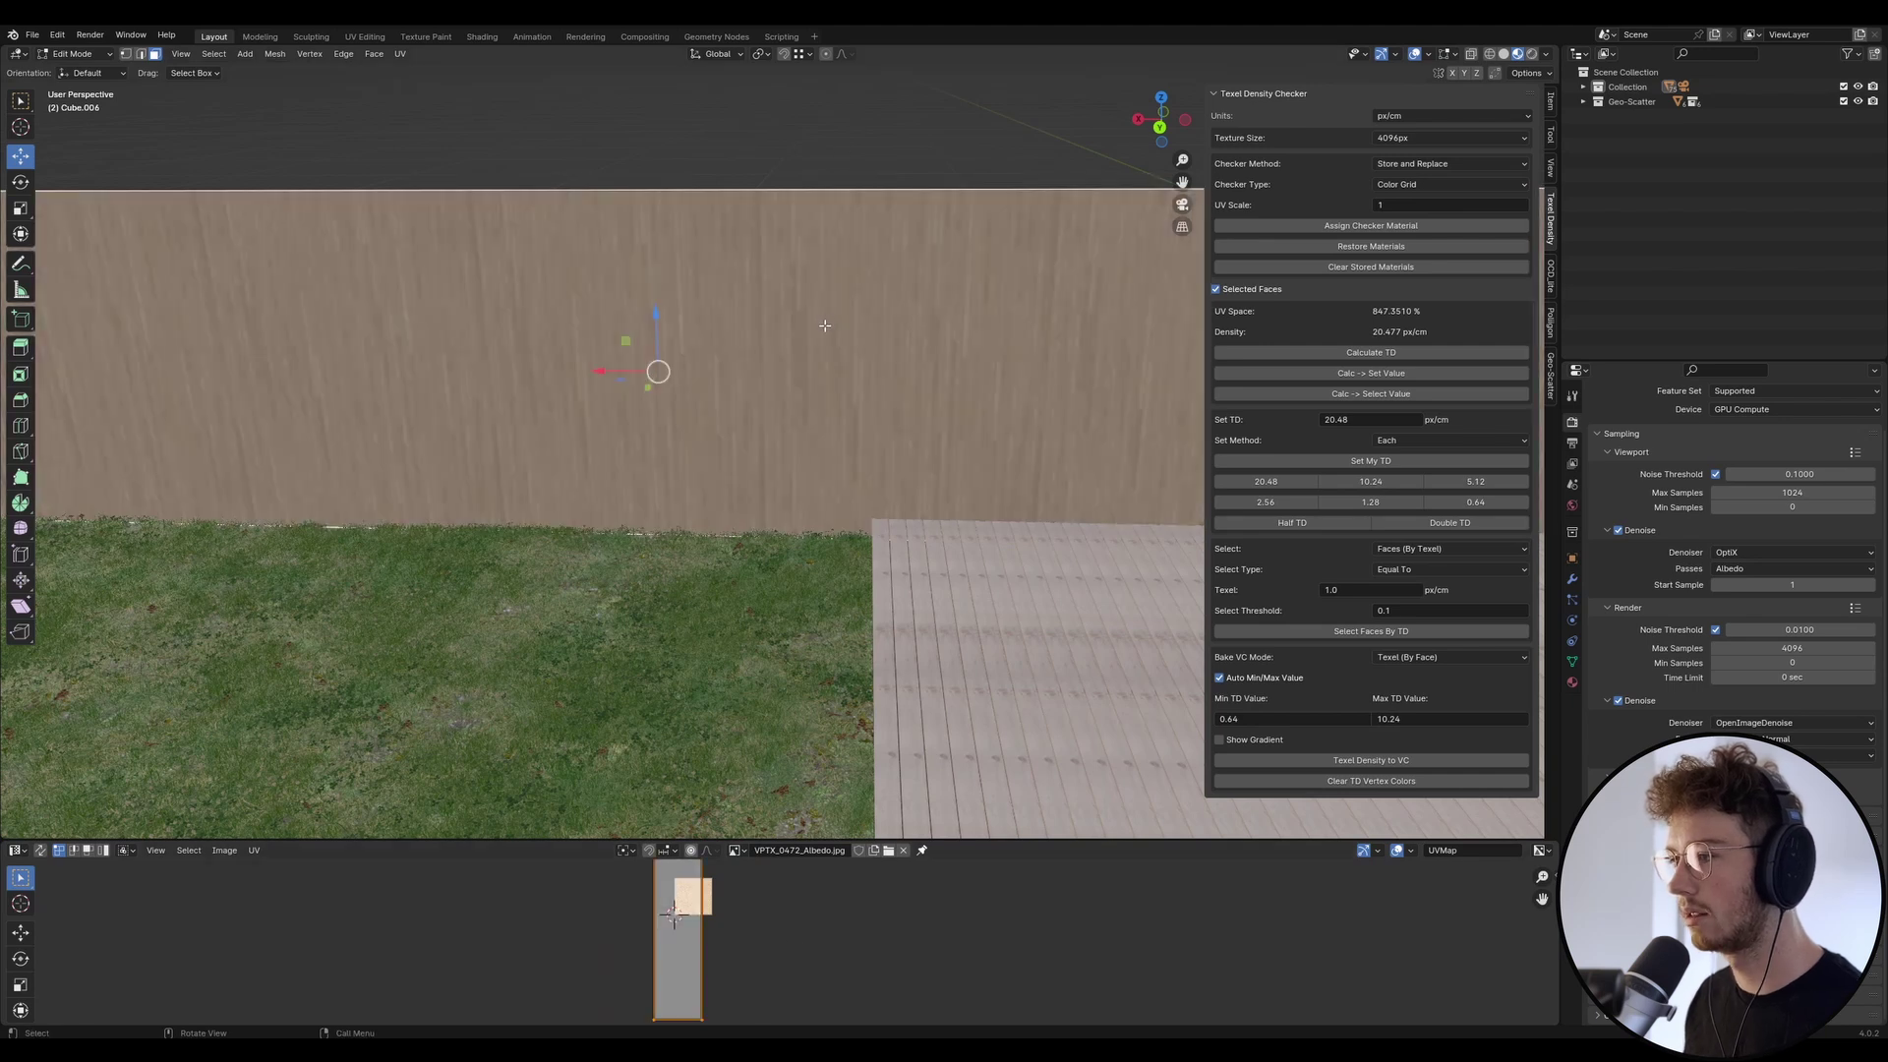
scroll(729, 914, down, 5)
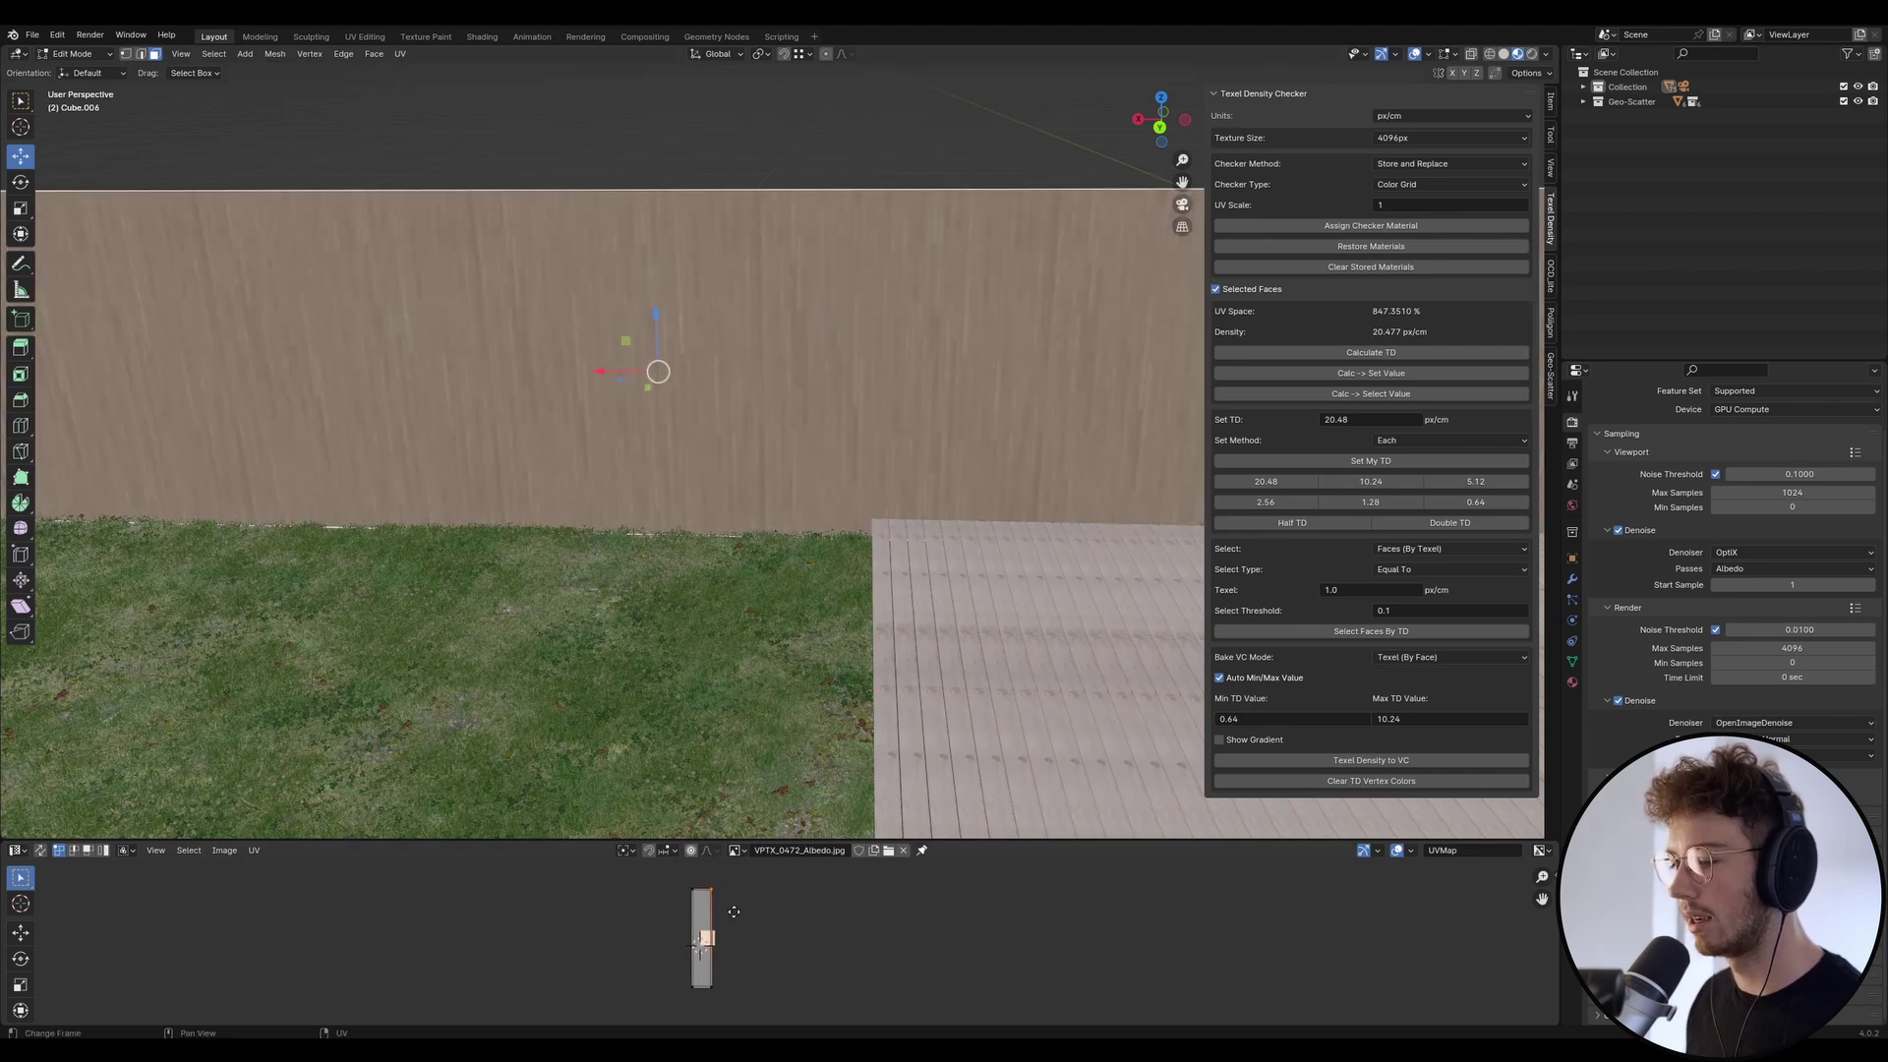
text(r90)
key(Return)
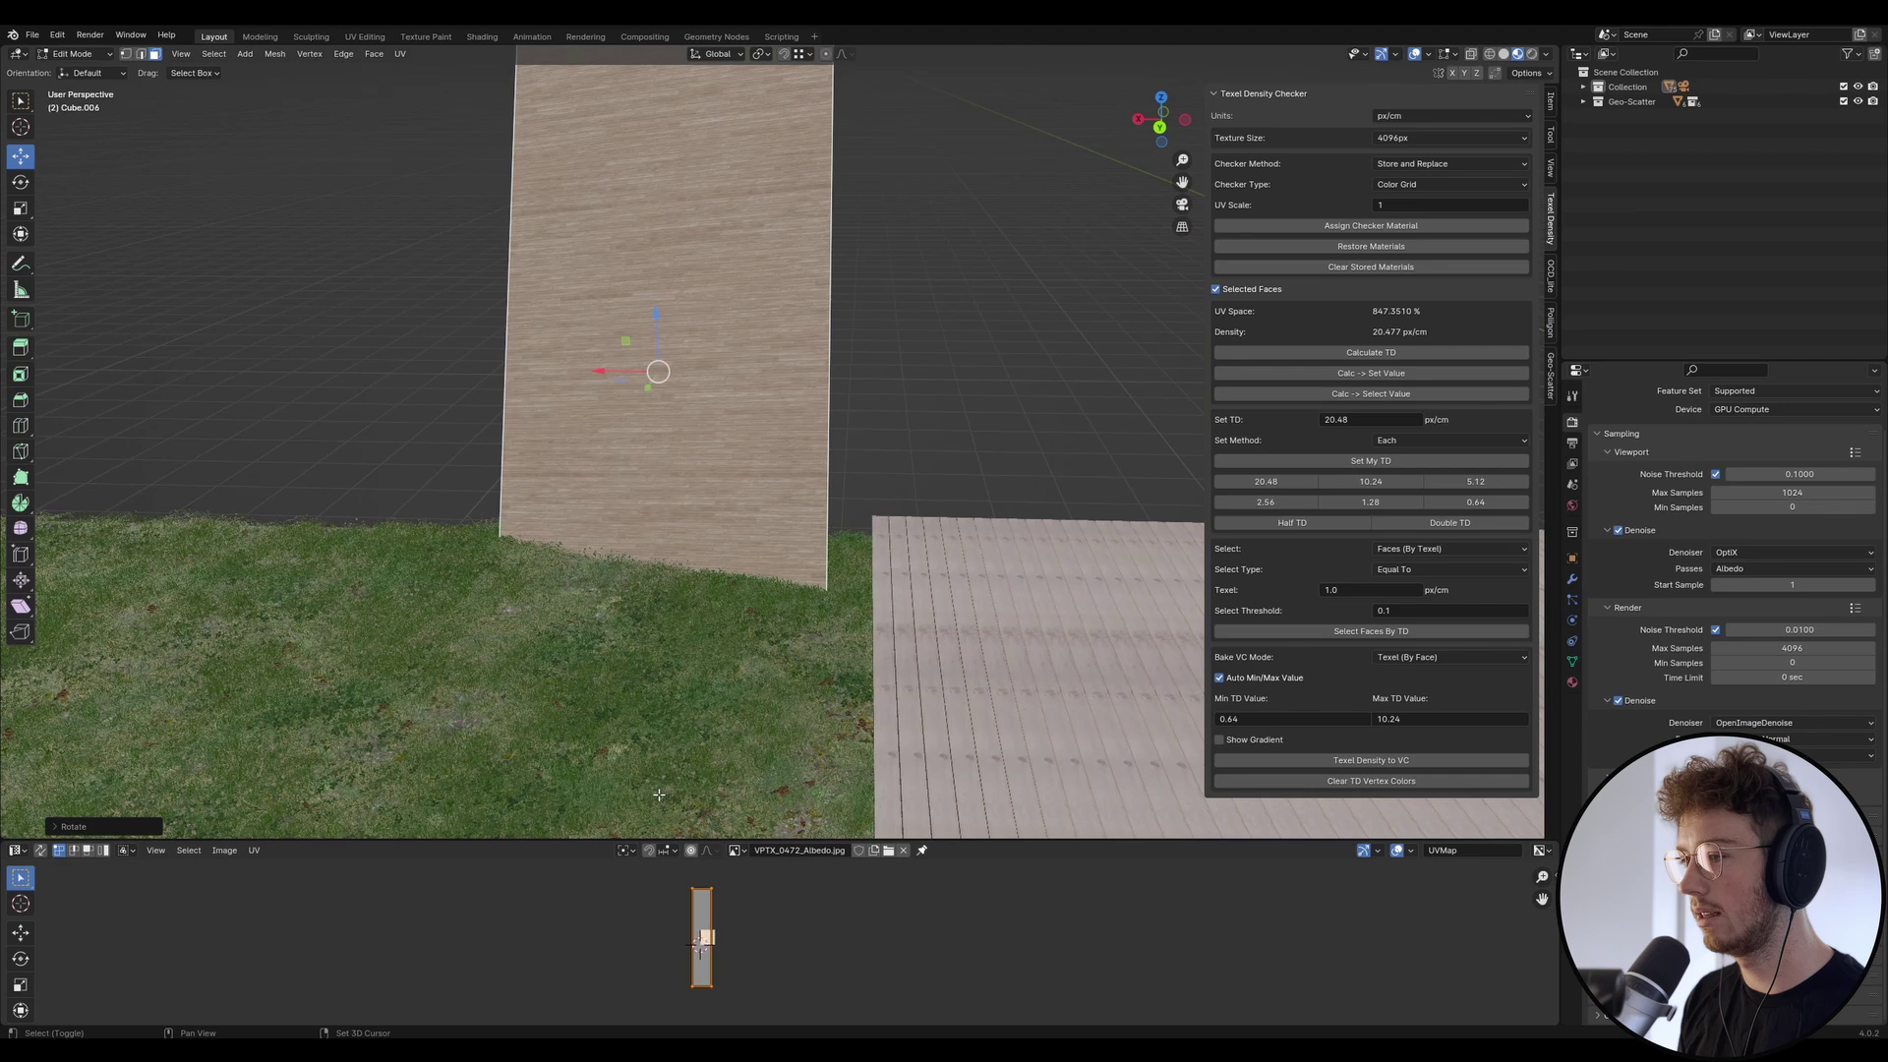
key(ctrl+z)
Select all of the rear wall's UVs, rotate them by 90° about the bounding box center, and return to Object Mode.
scroll(727, 795, down, 2)
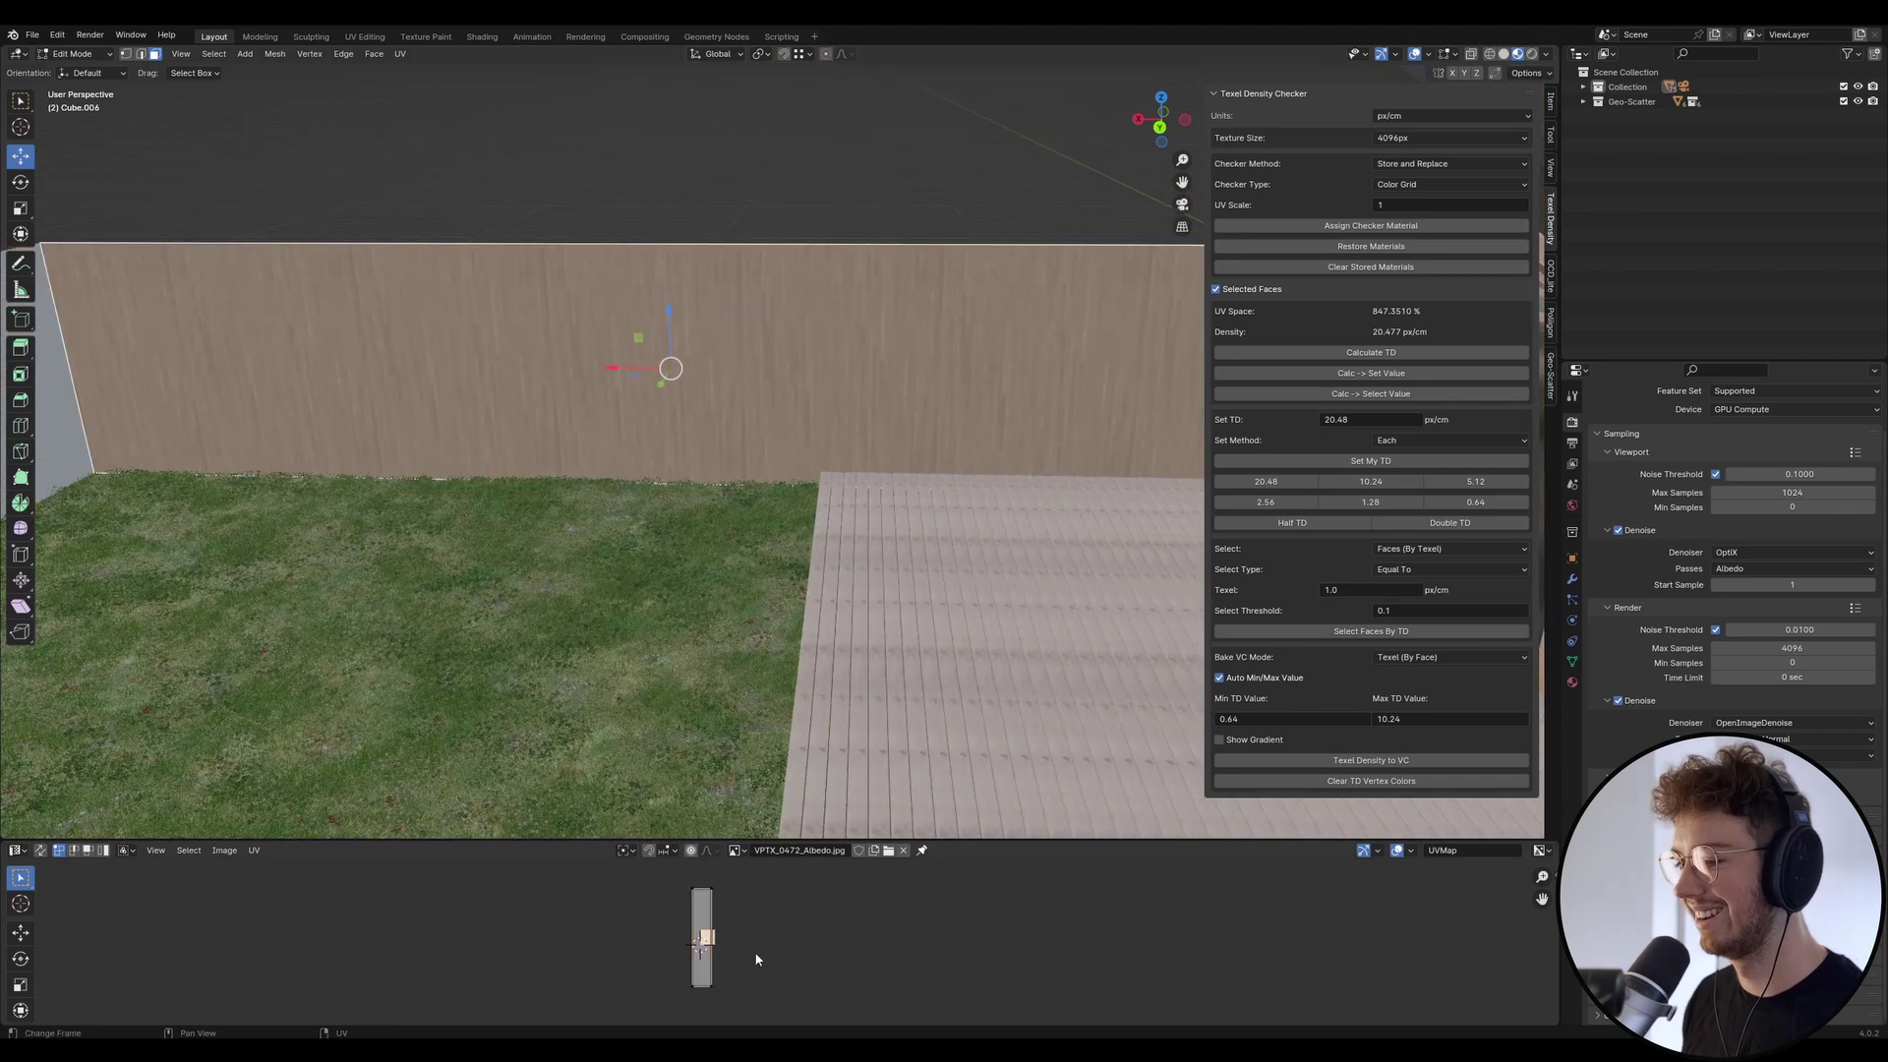
drag(753, 1011, 655, 885)
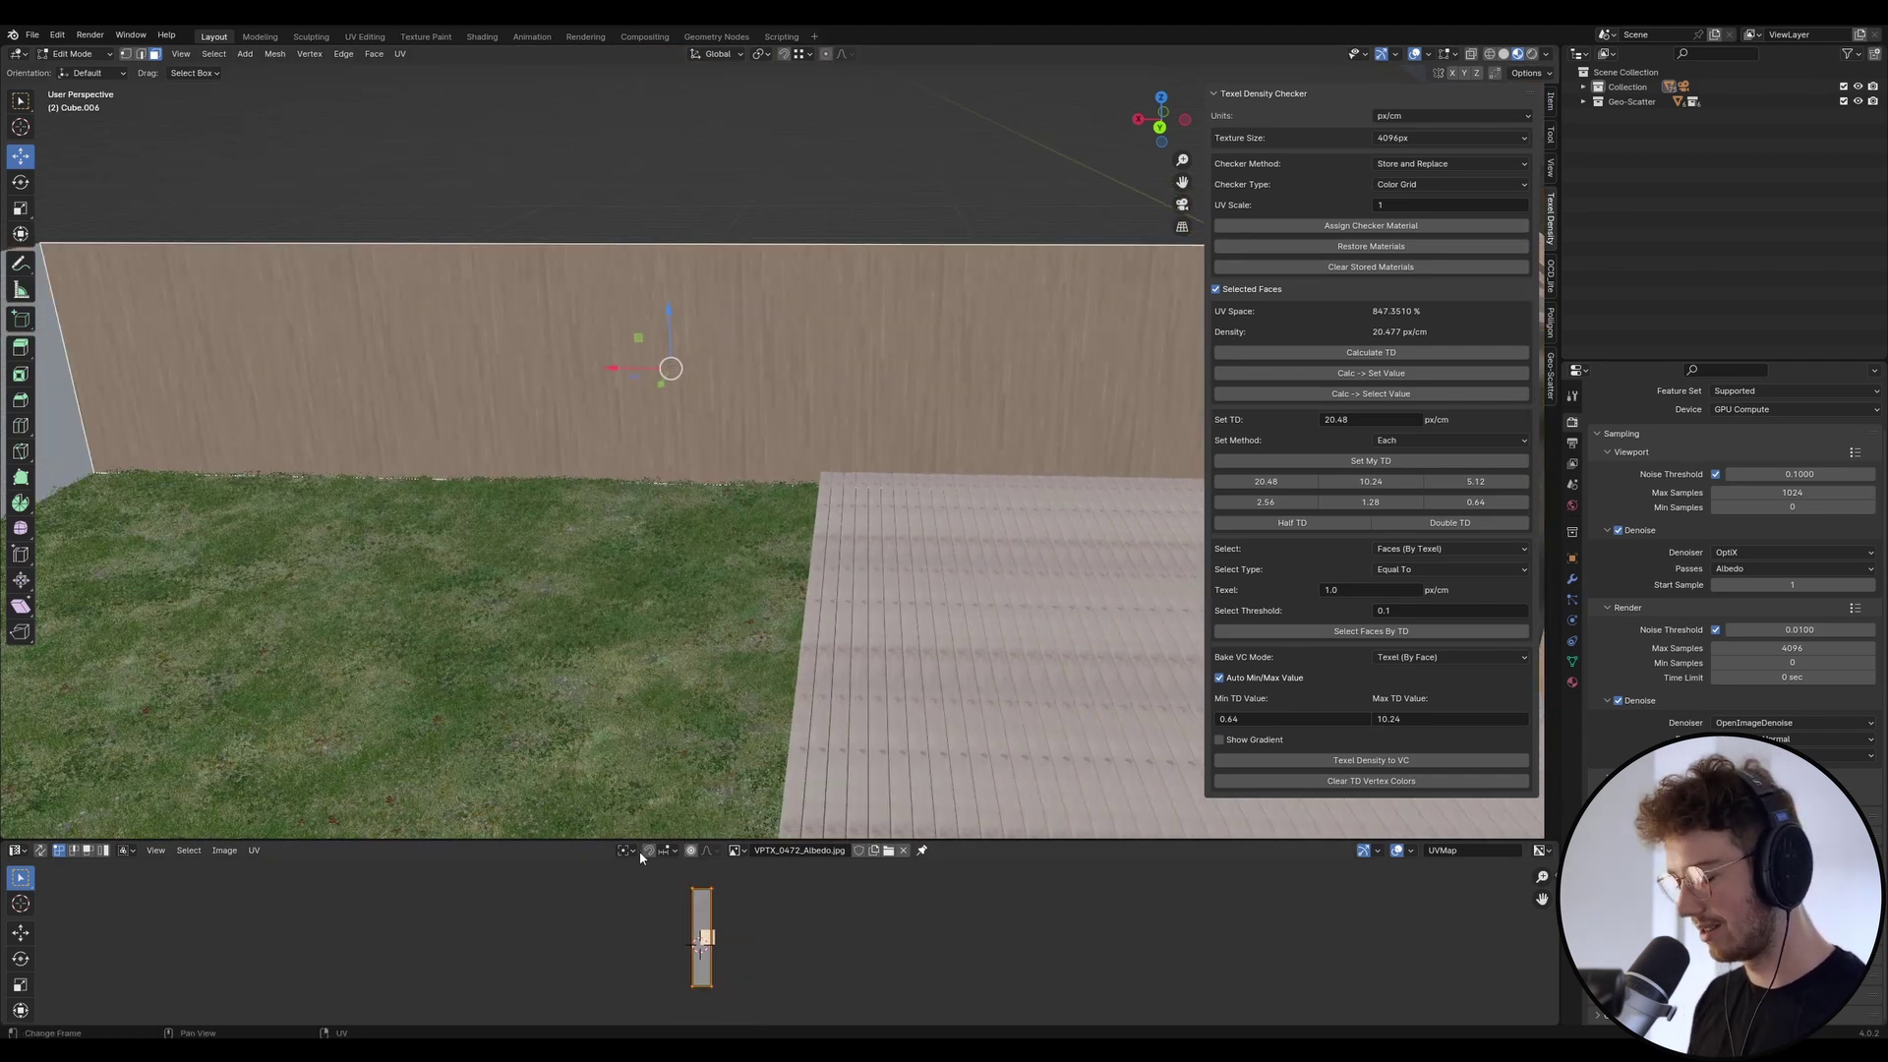
click(635, 850)
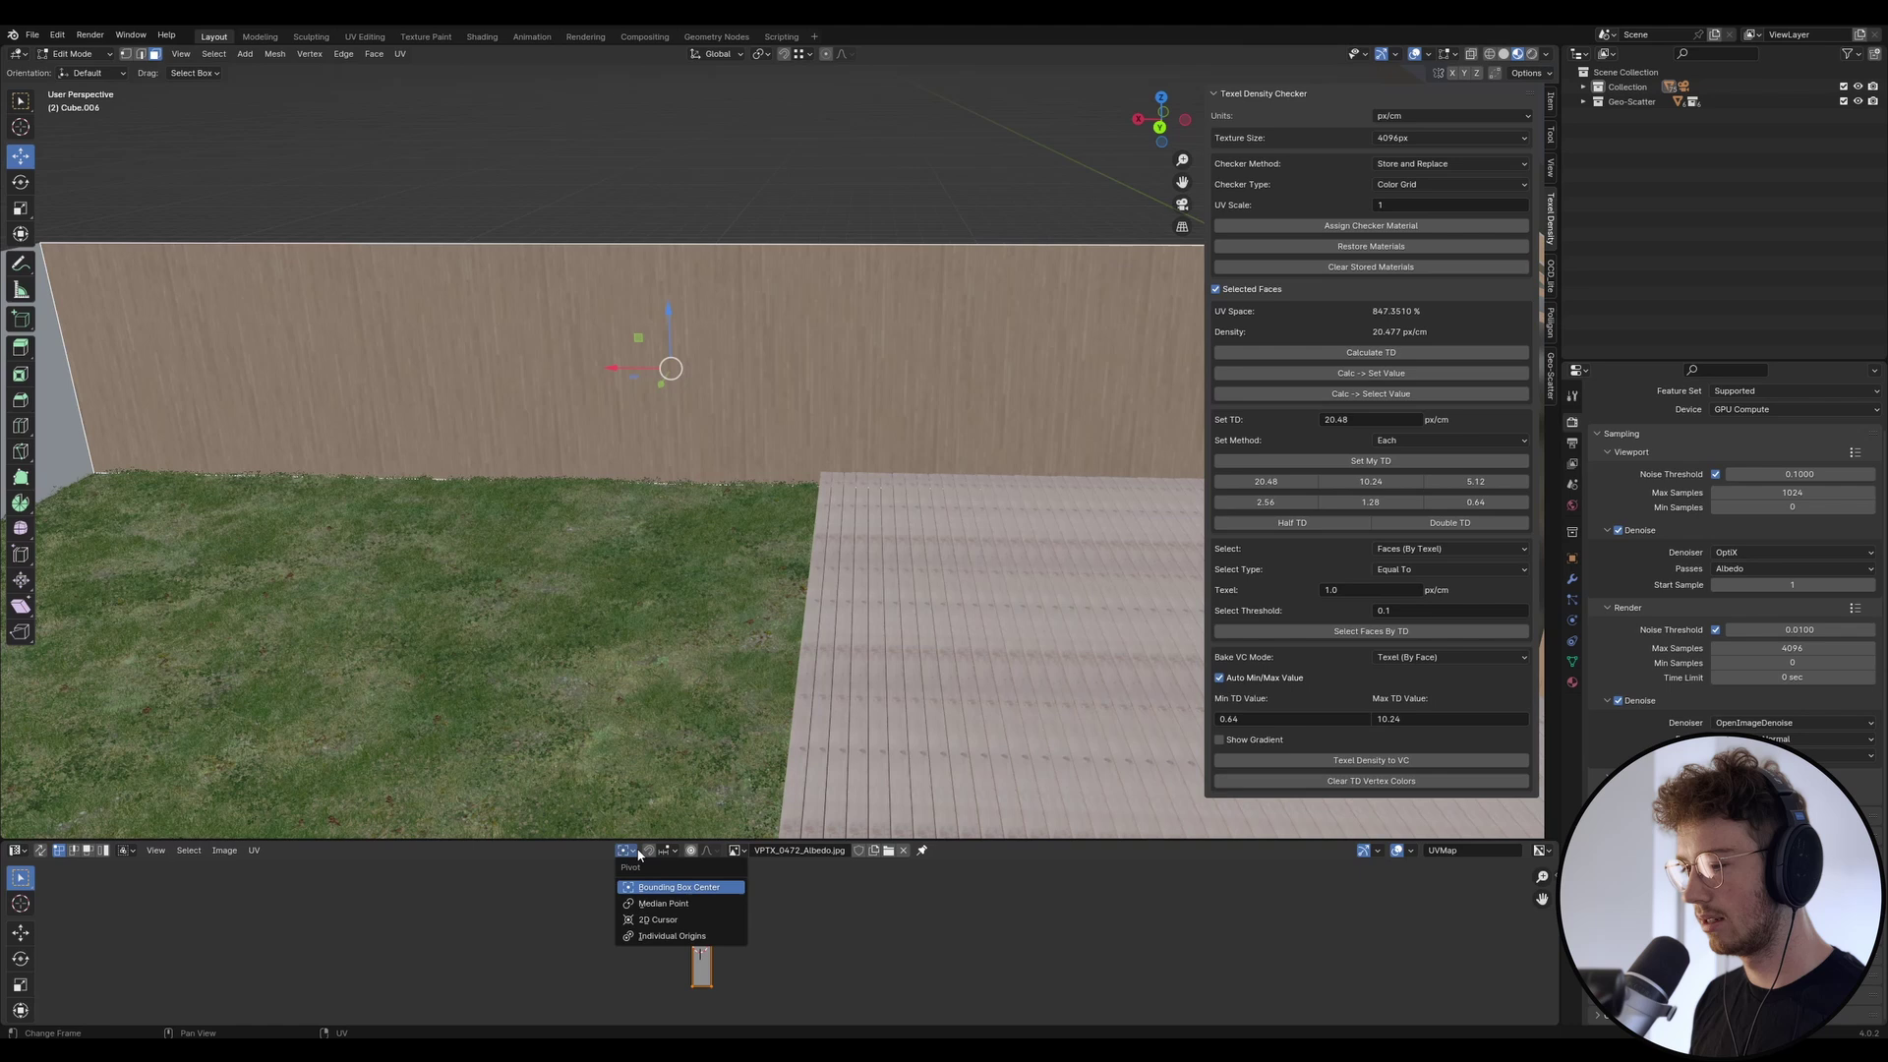
click(638, 851)
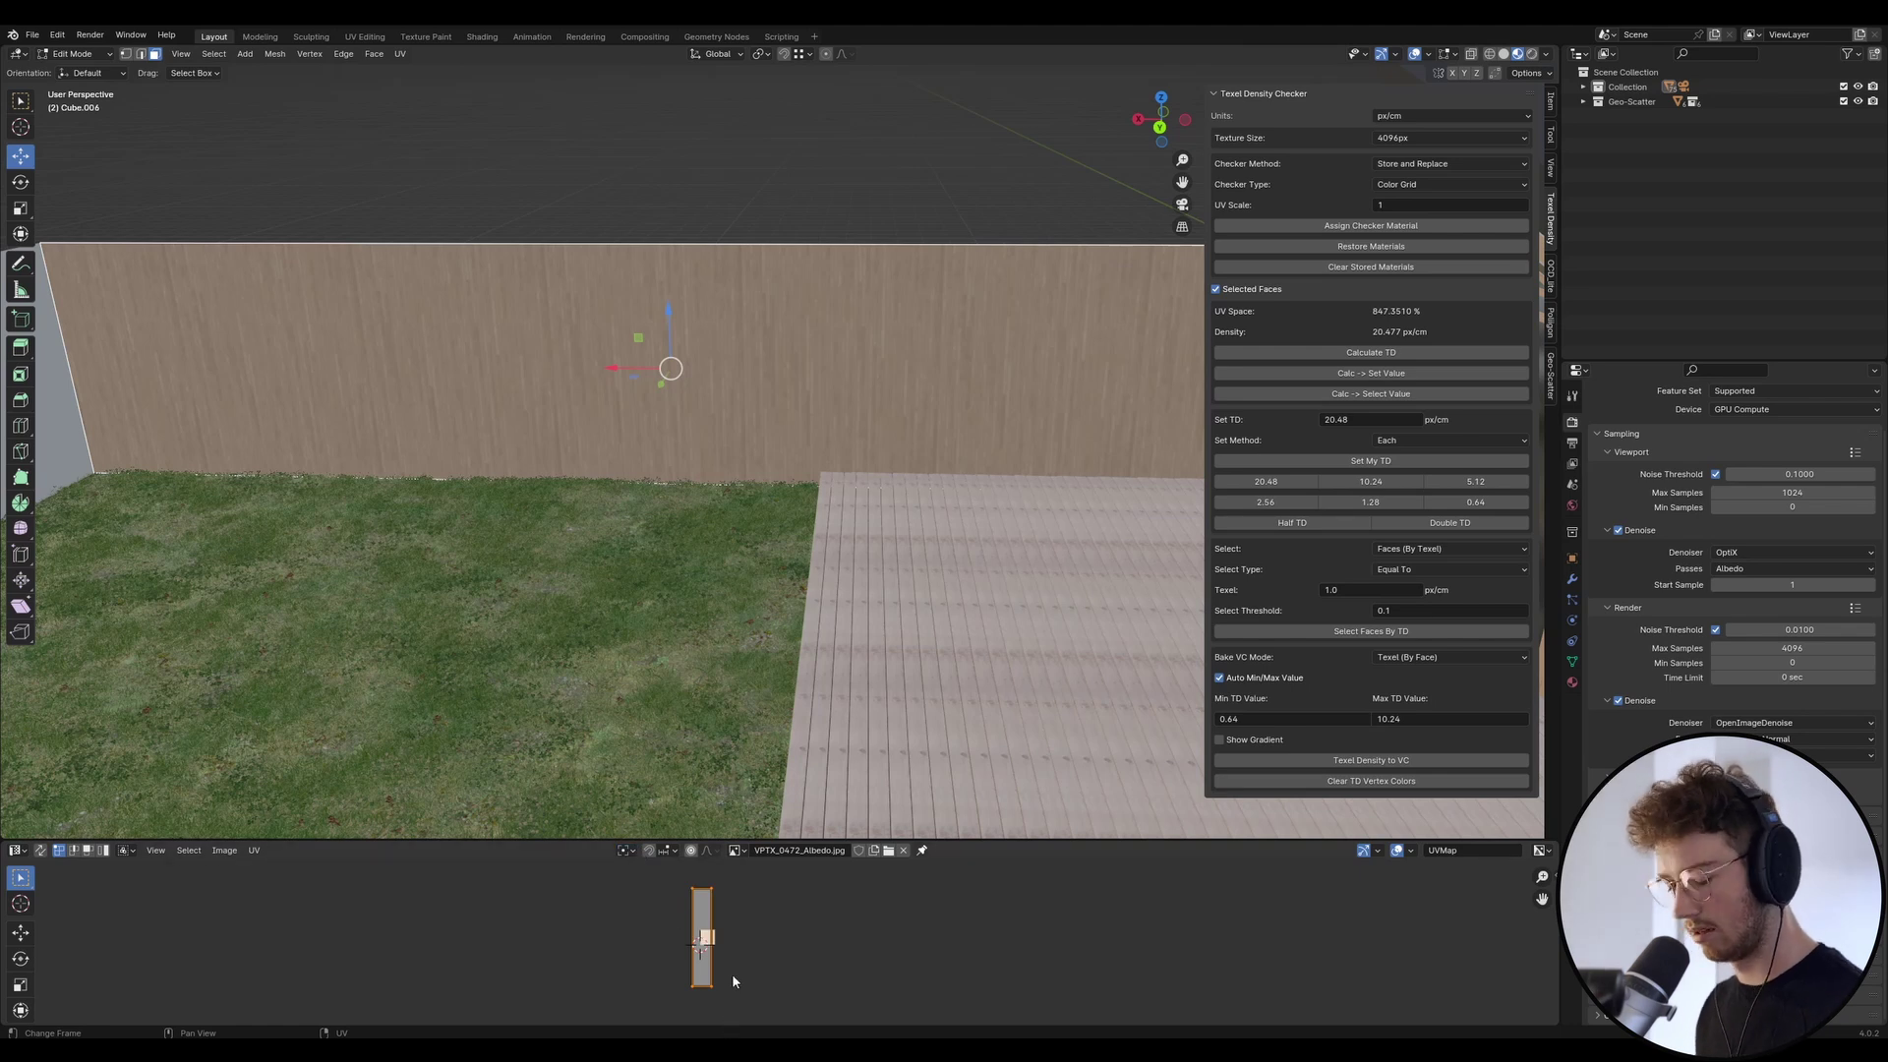
text(r90)
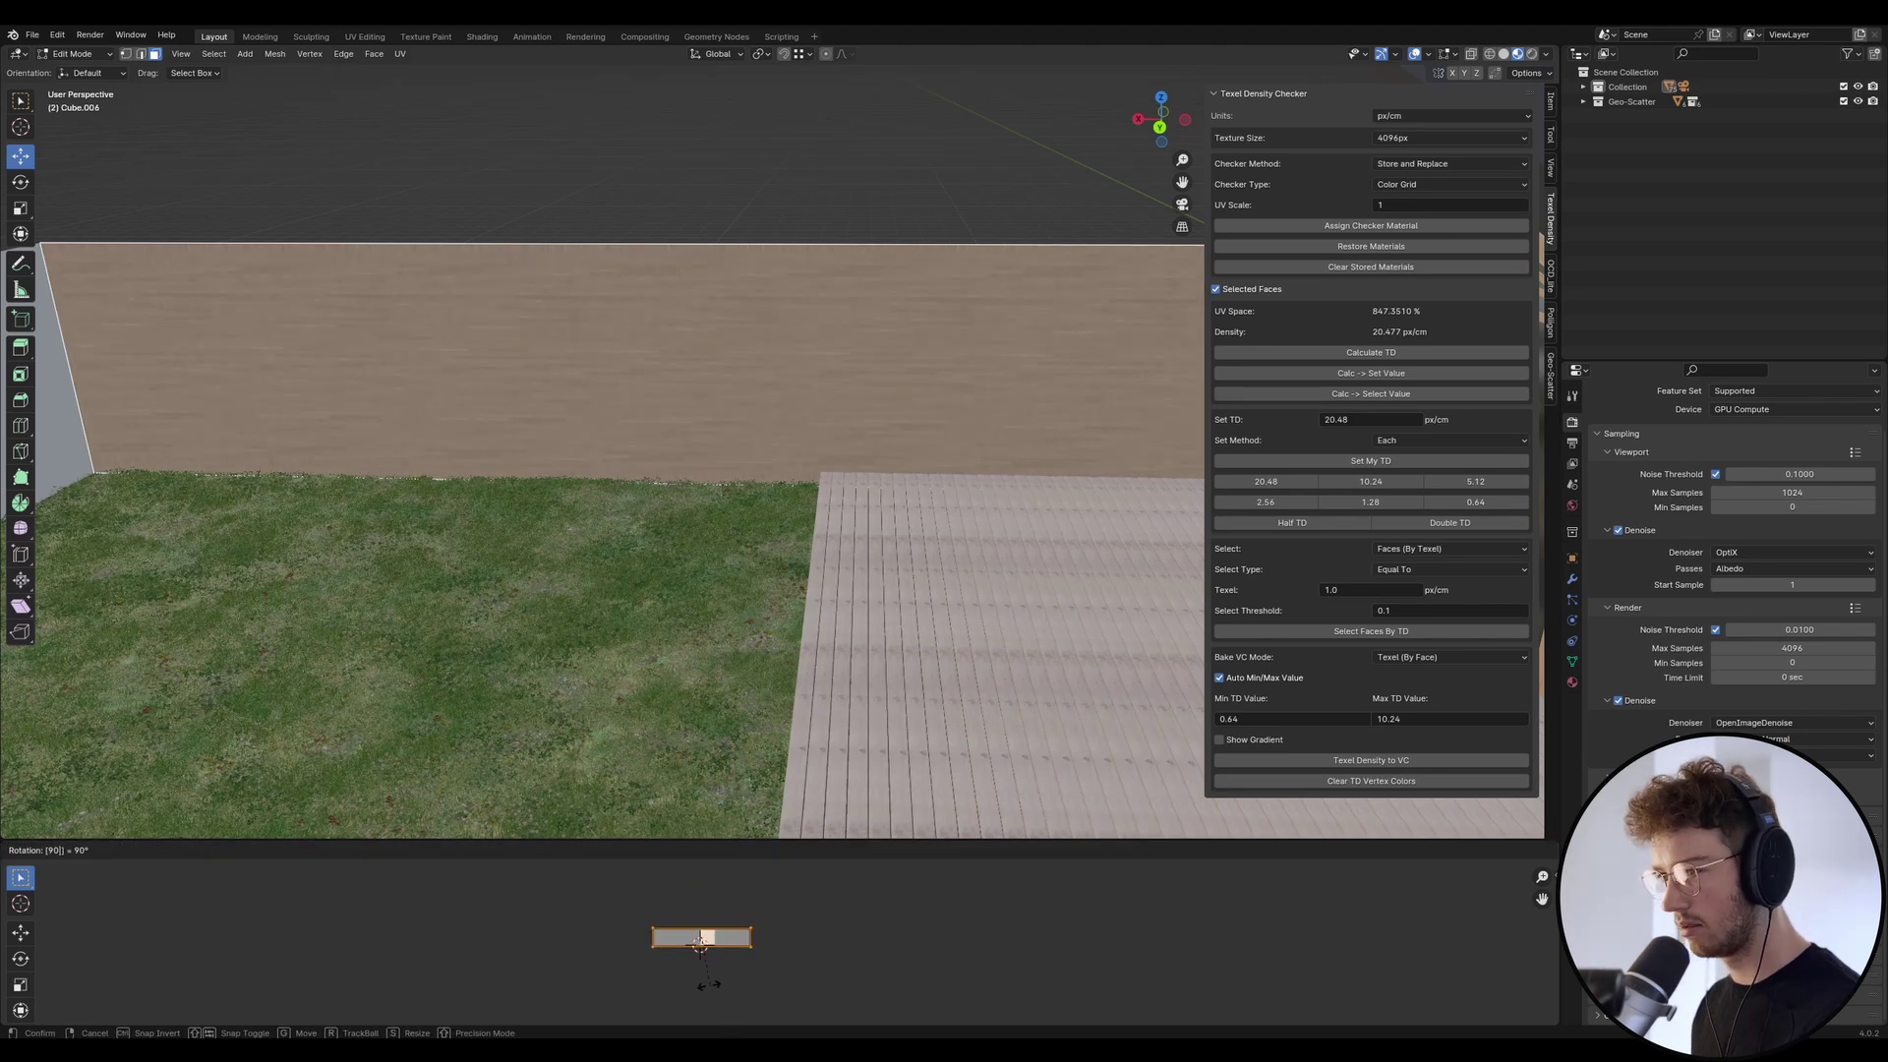
key(Return)
key(Tab)
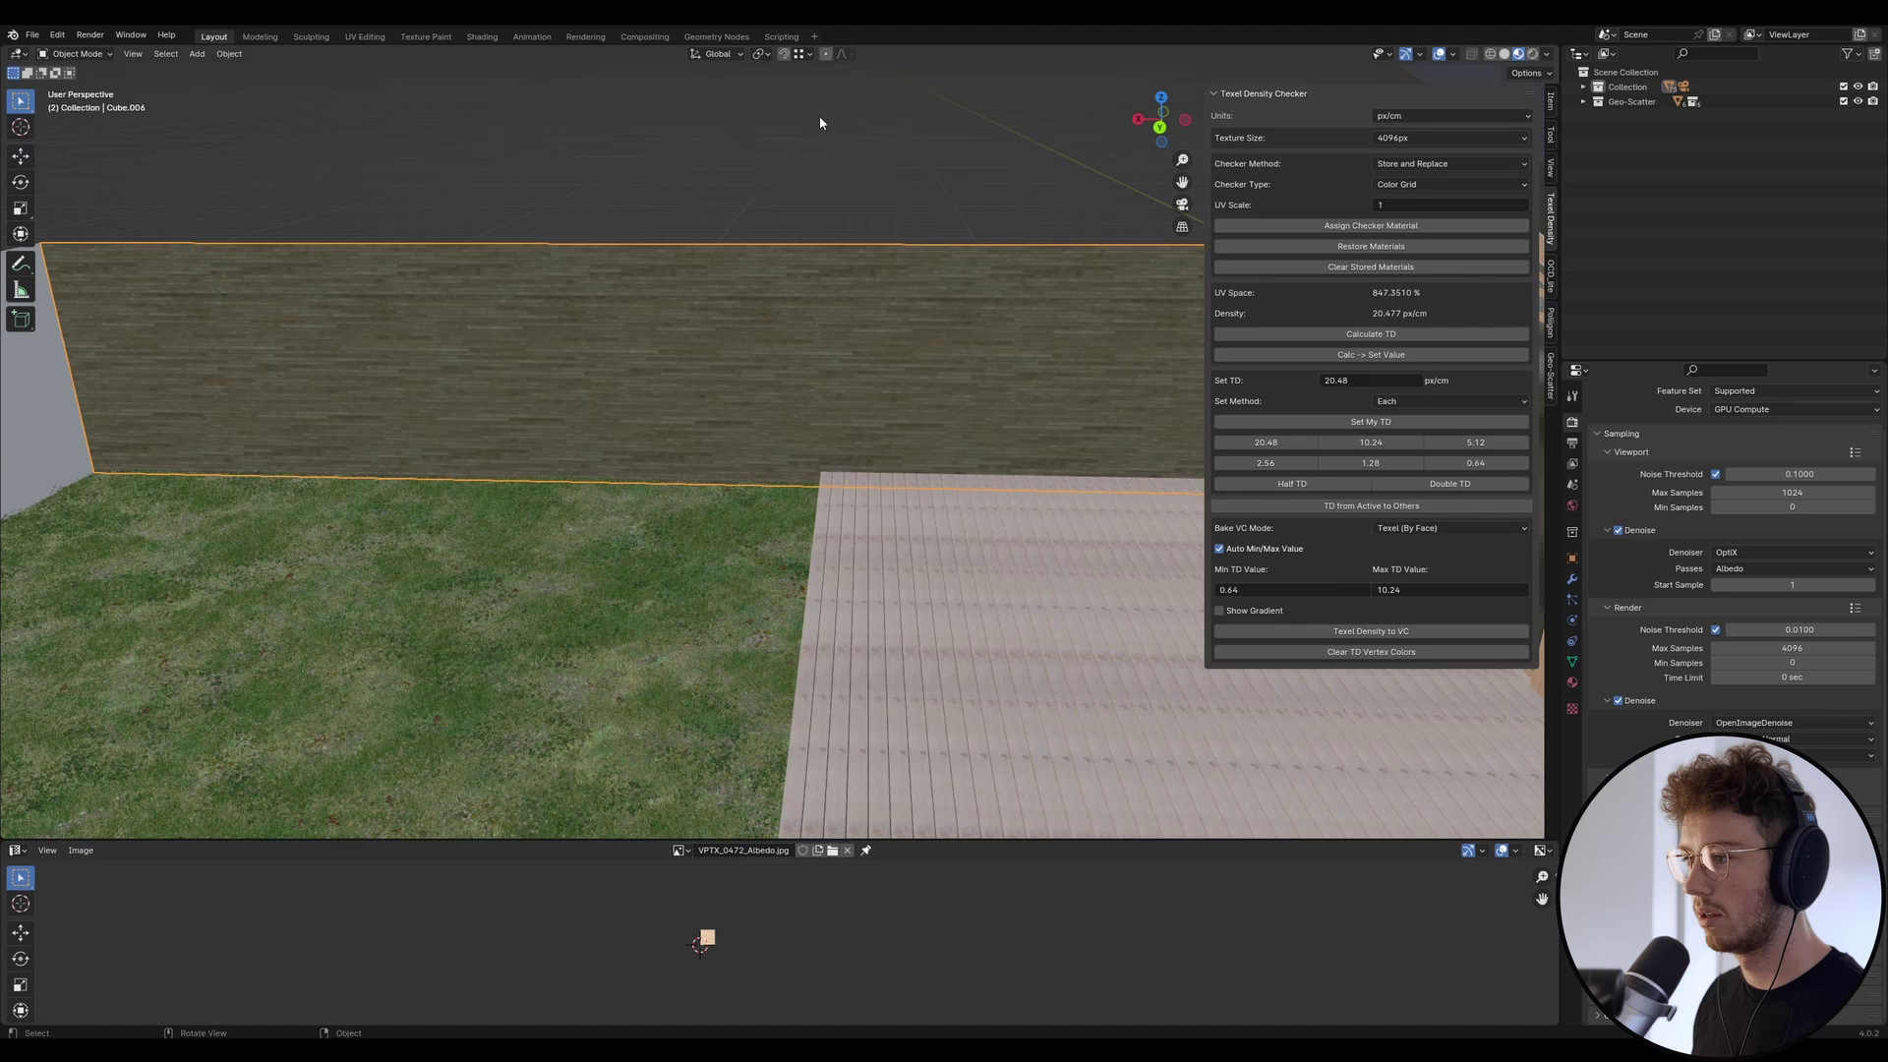
Save the Urban Cabin.blend file.
middle_drag(780, 313, 742, 422)
key(ctrl+s)
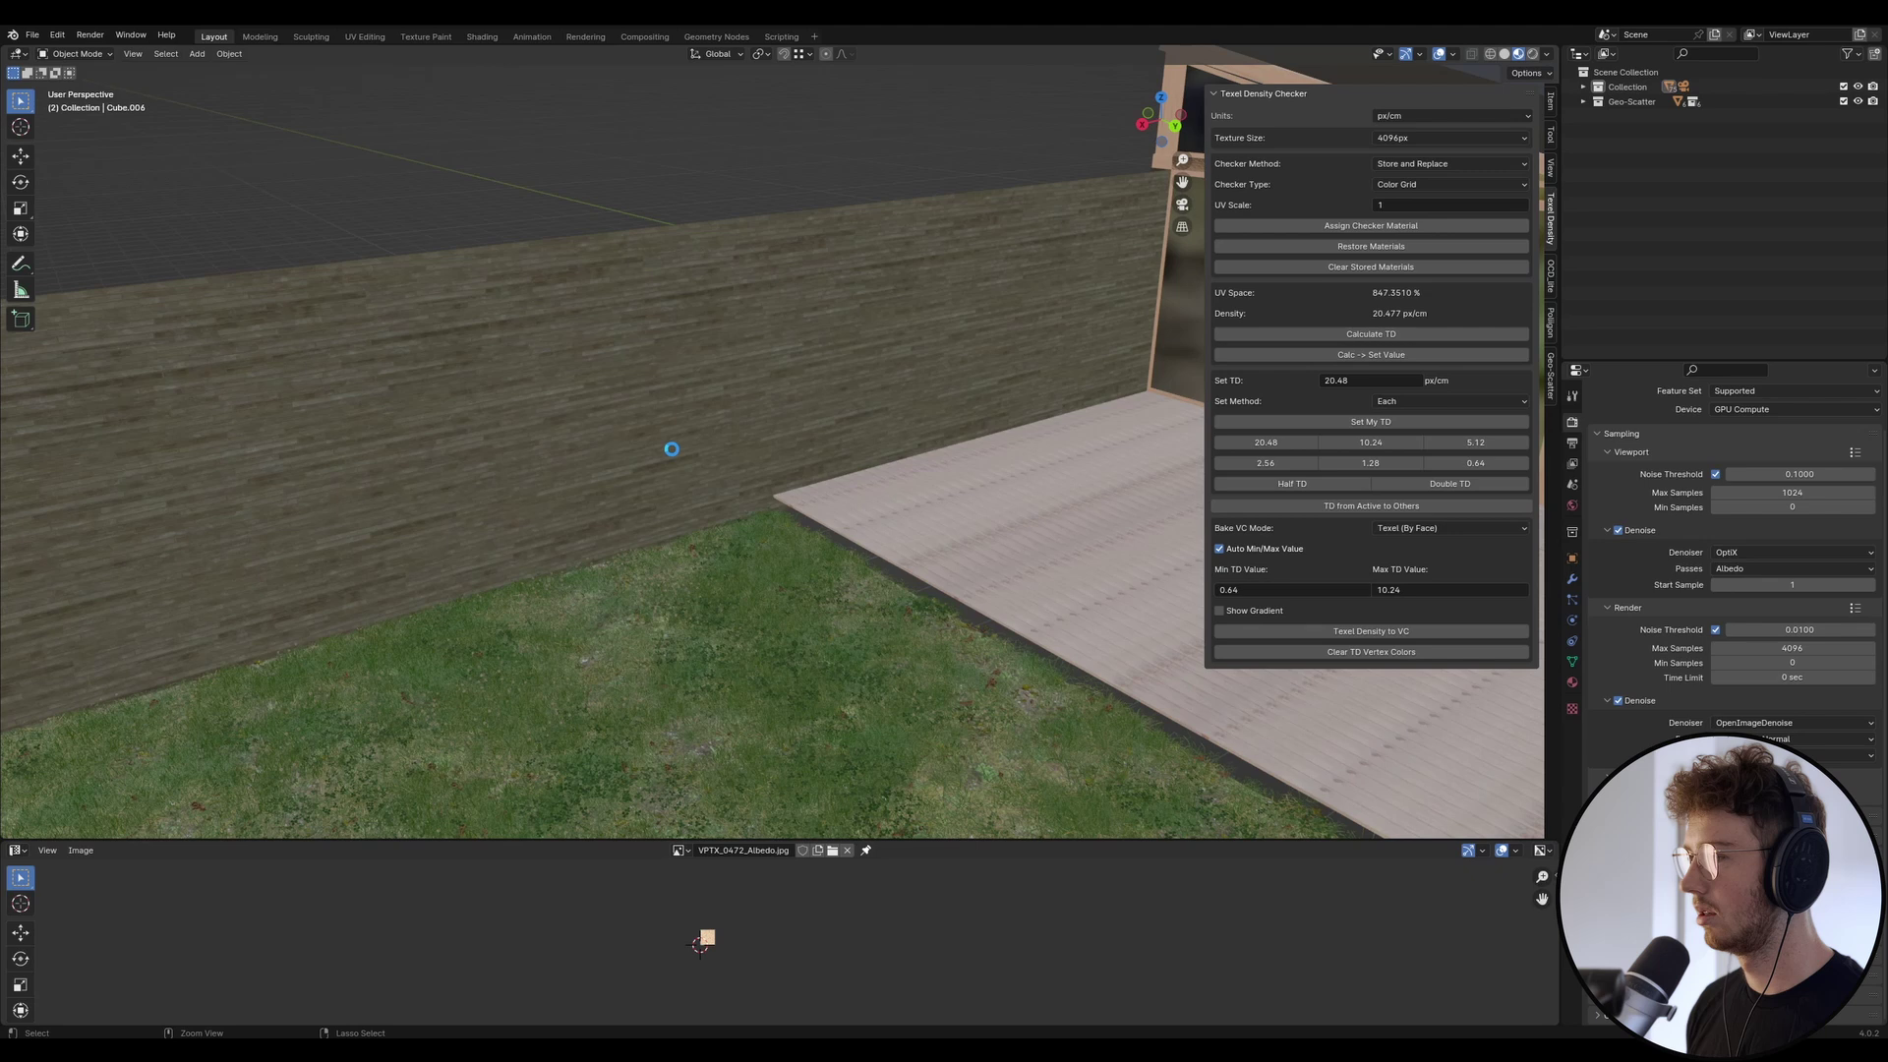
key(ctrl+s)
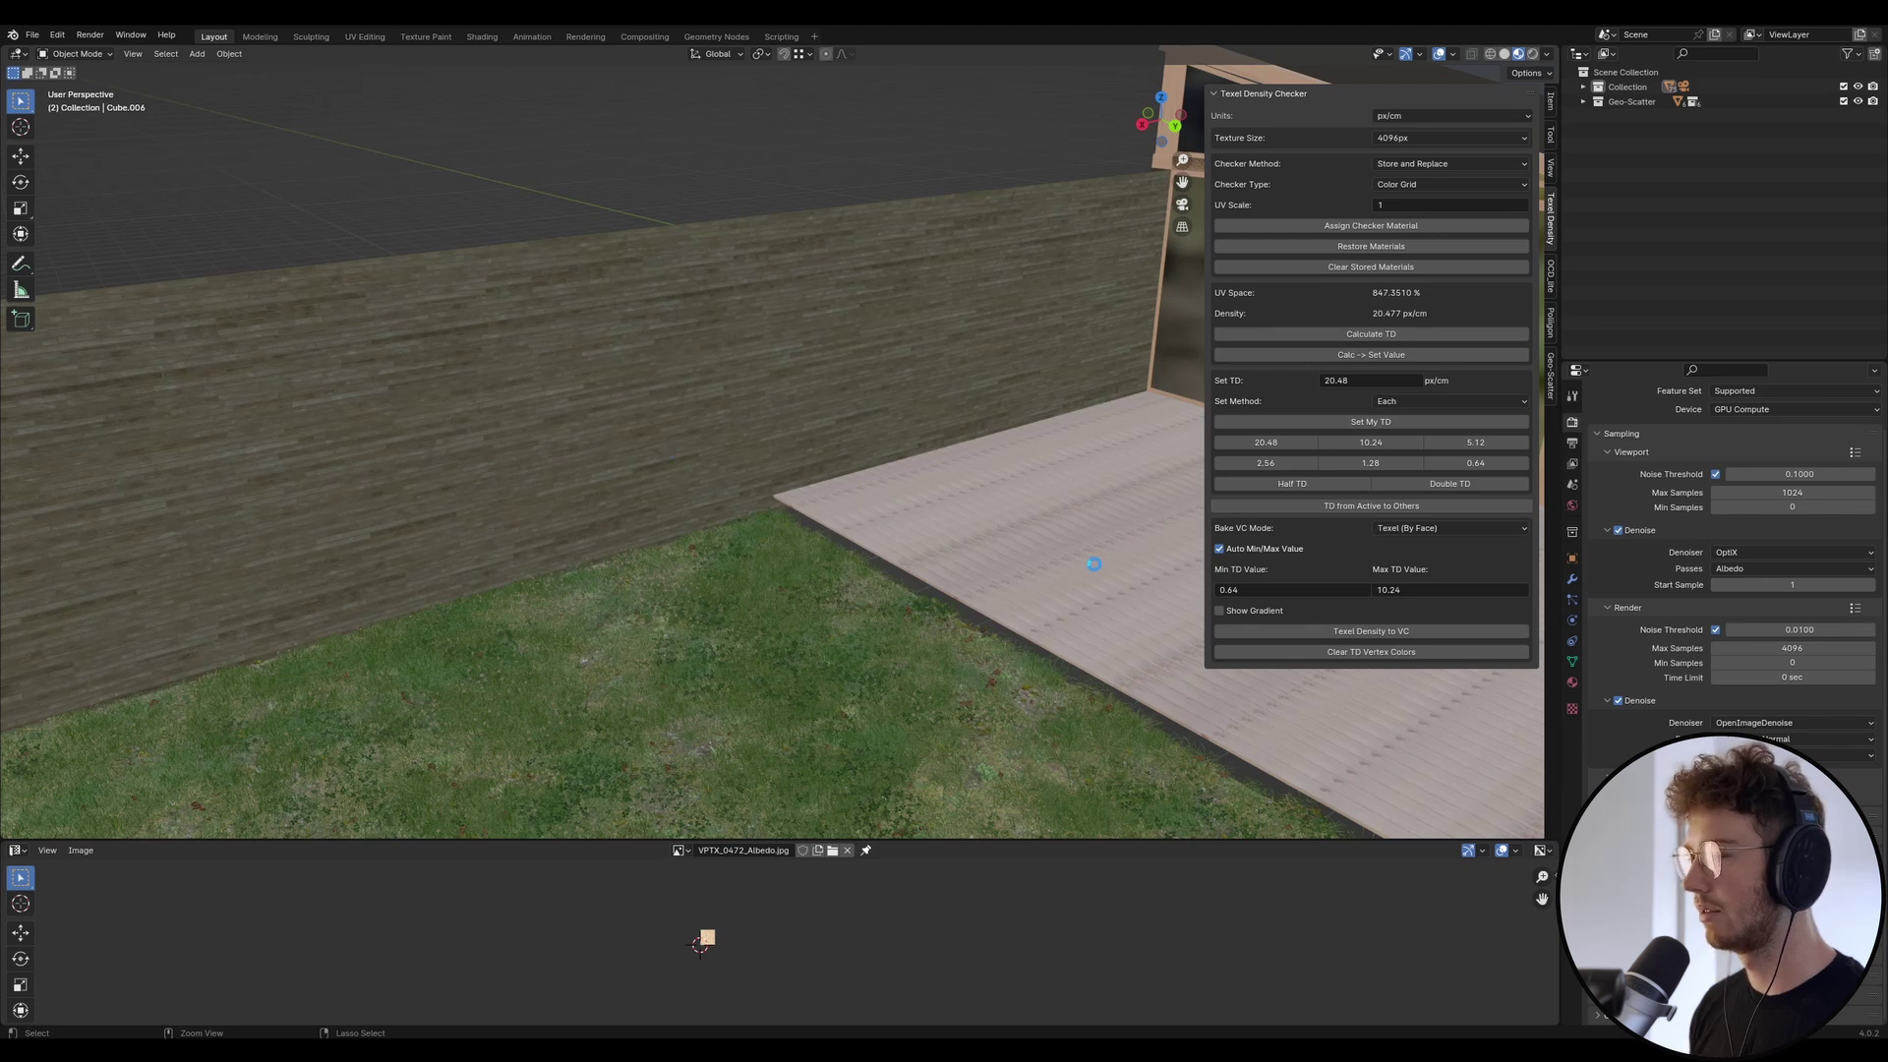
Subdivide all of the rear wall's faces three times in Edit Mode.
middle_drag(1090, 563, 1139, 531)
key(Tab)
right_click(771, 470)
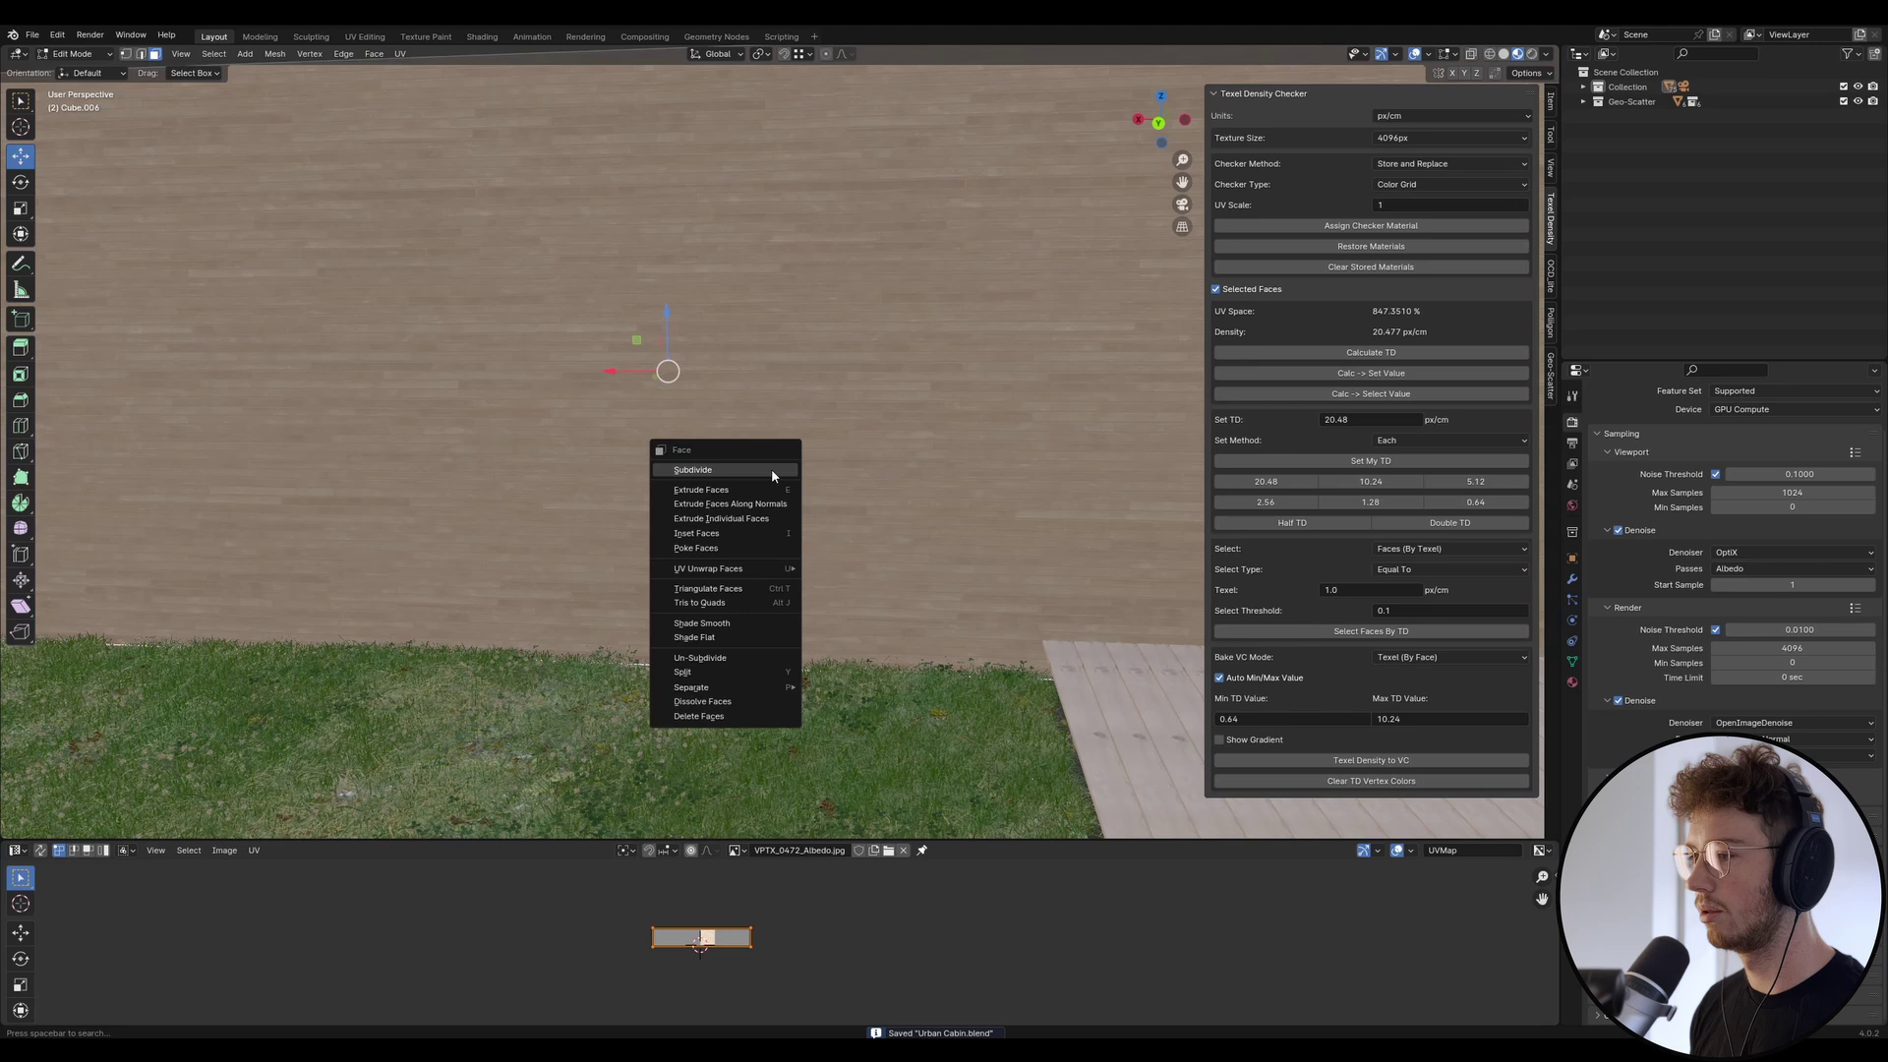
click(771, 470)
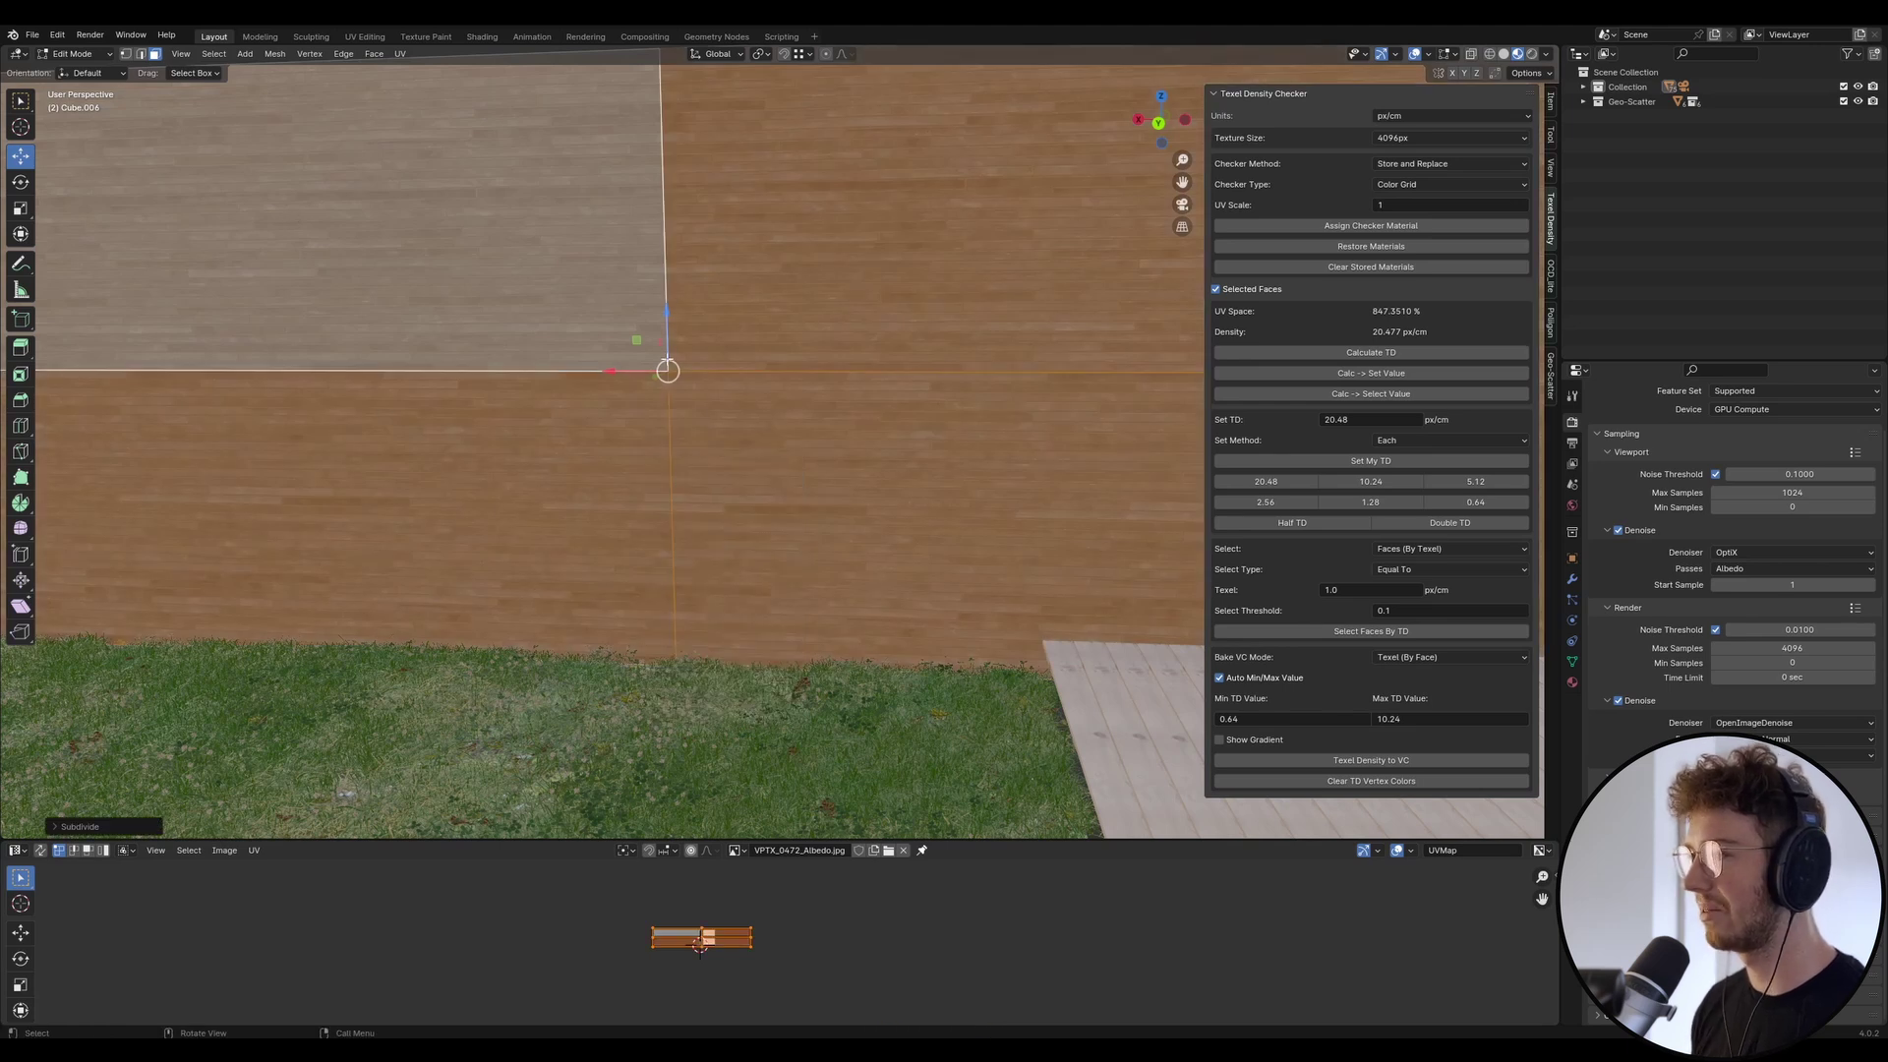
scroll(347, 791, down, 5)
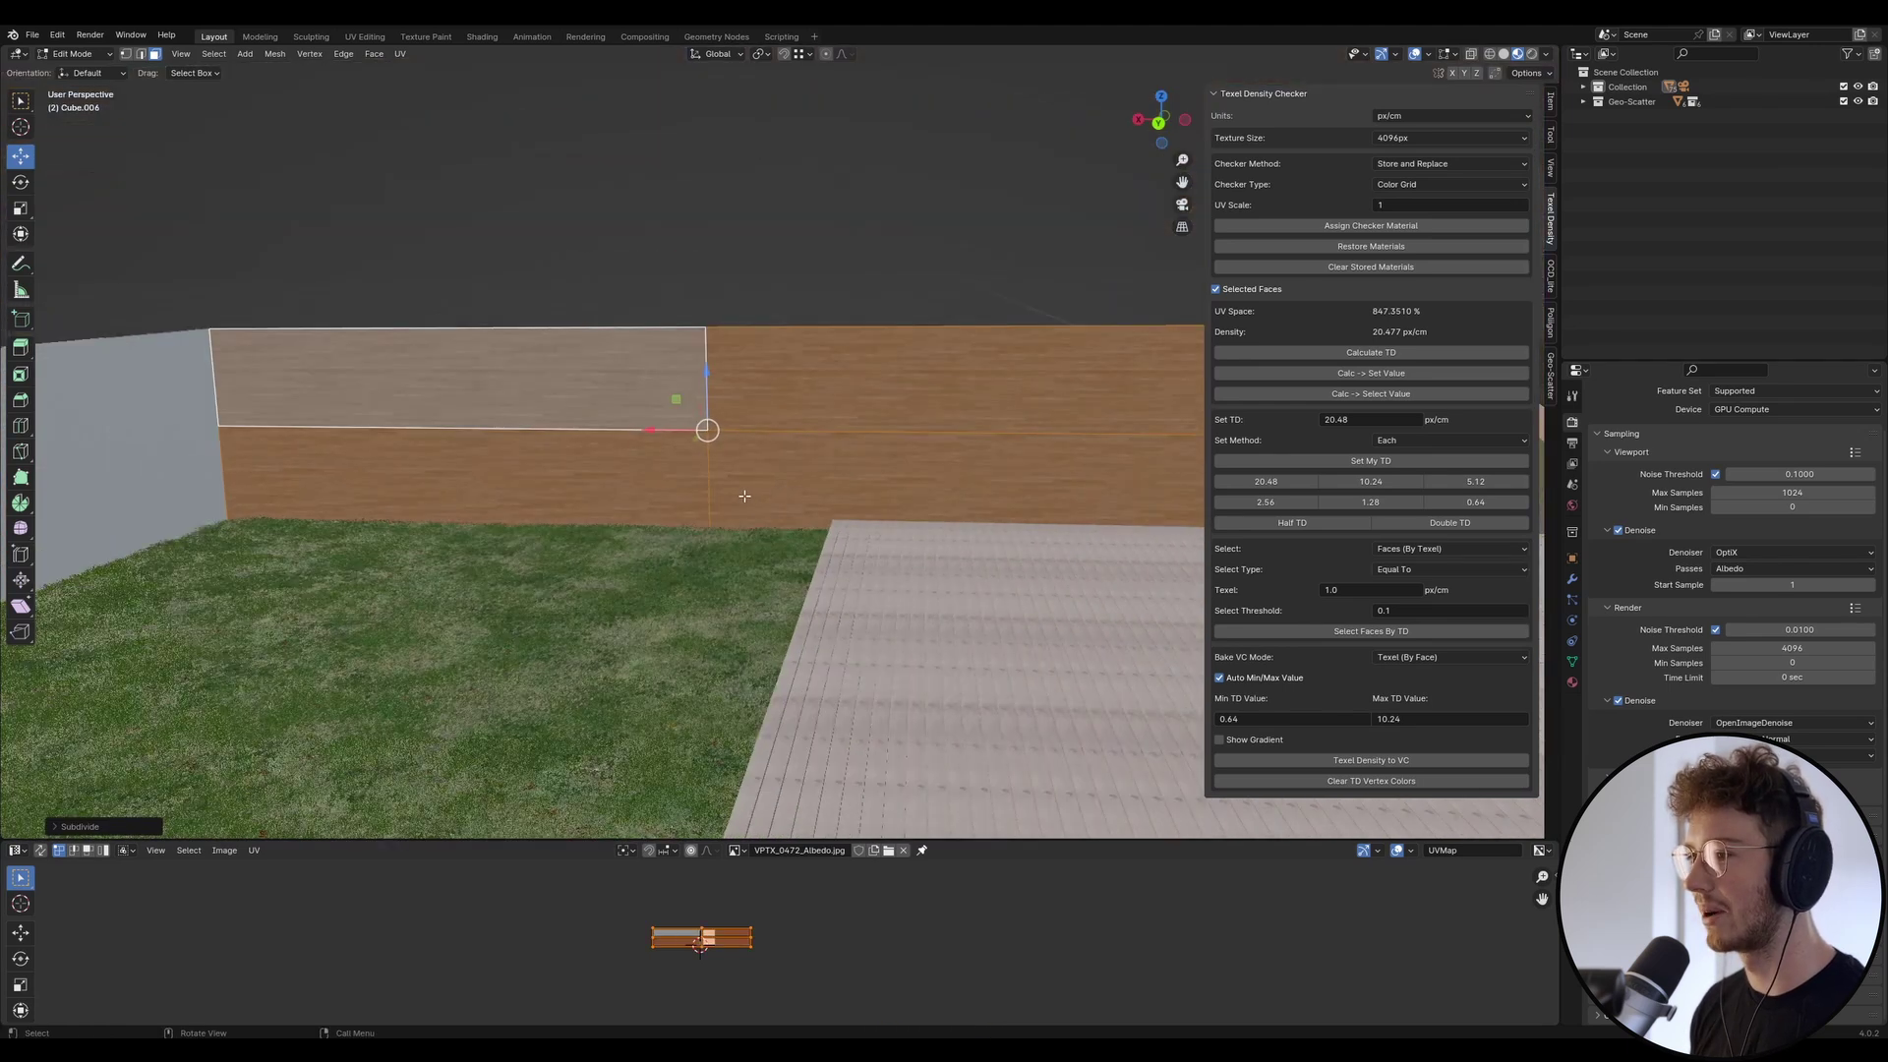
click(750, 253)
key(a)
right_click(756, 451)
click(756, 451)
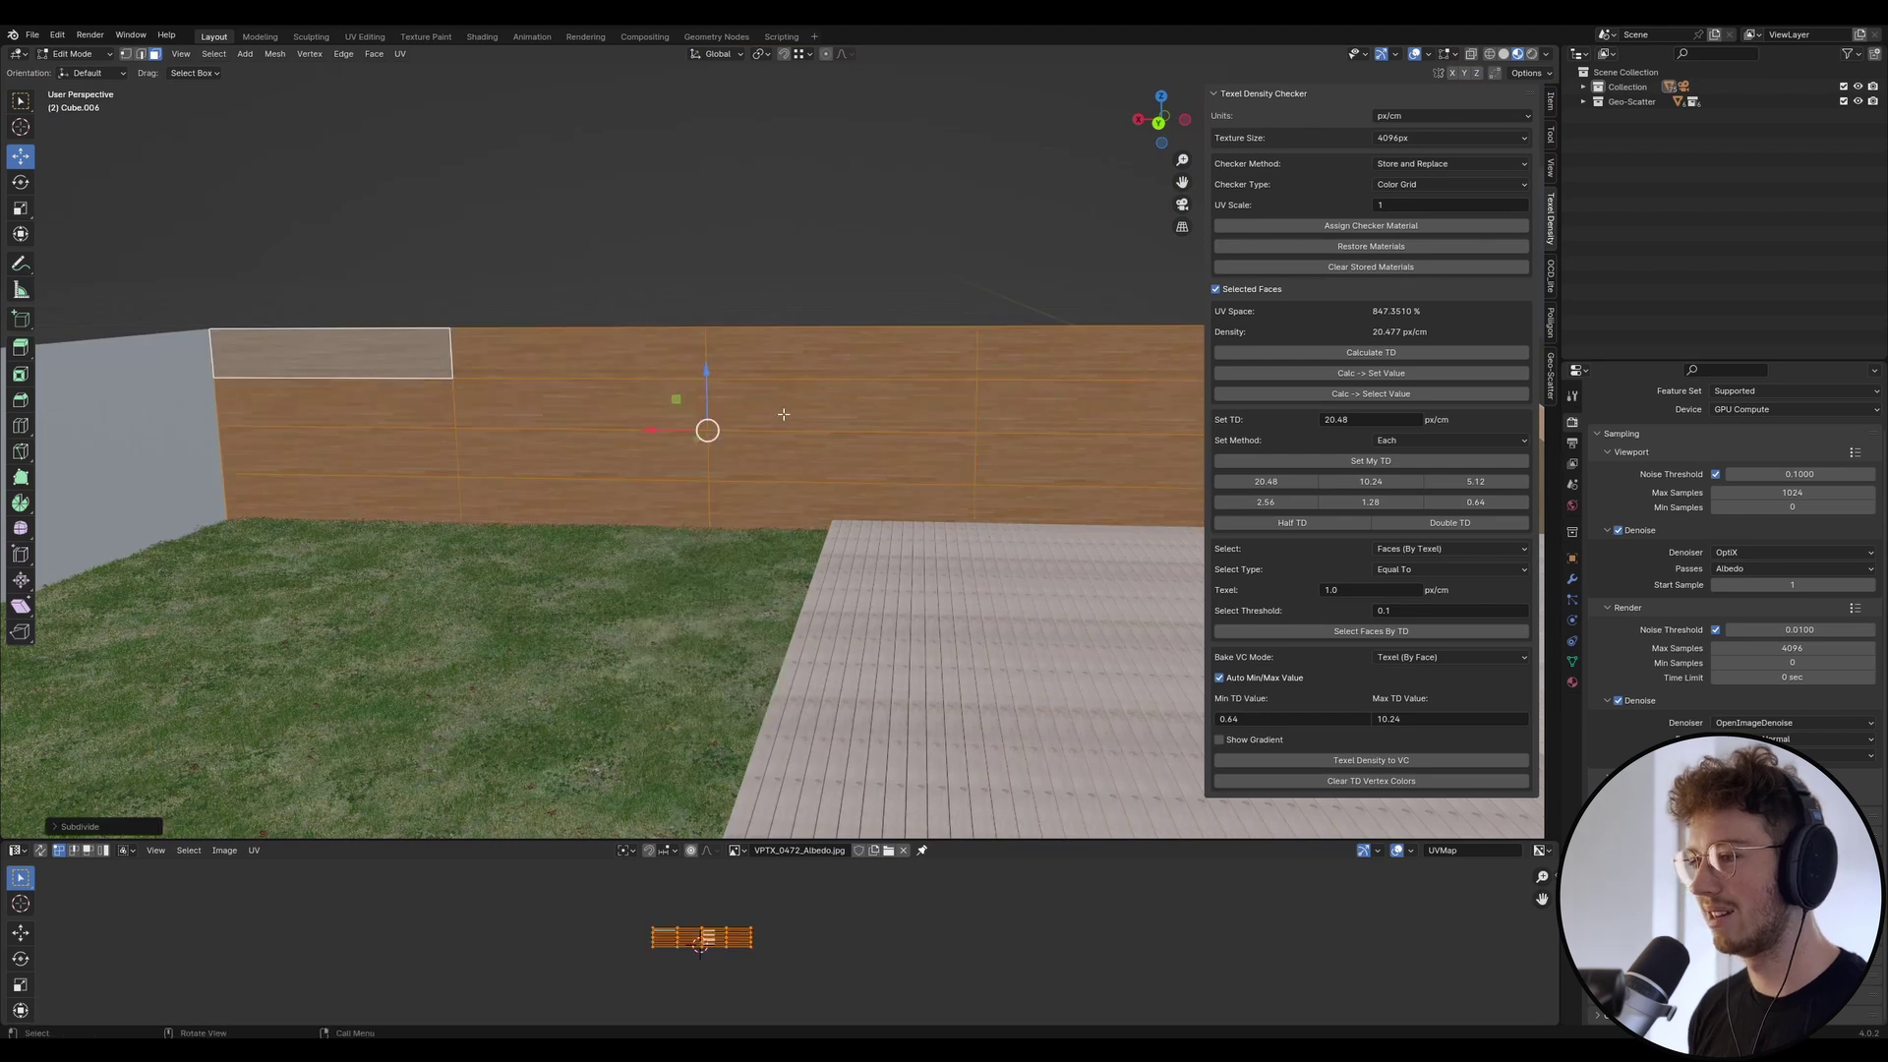
right_click(783, 414)
click(783, 413)
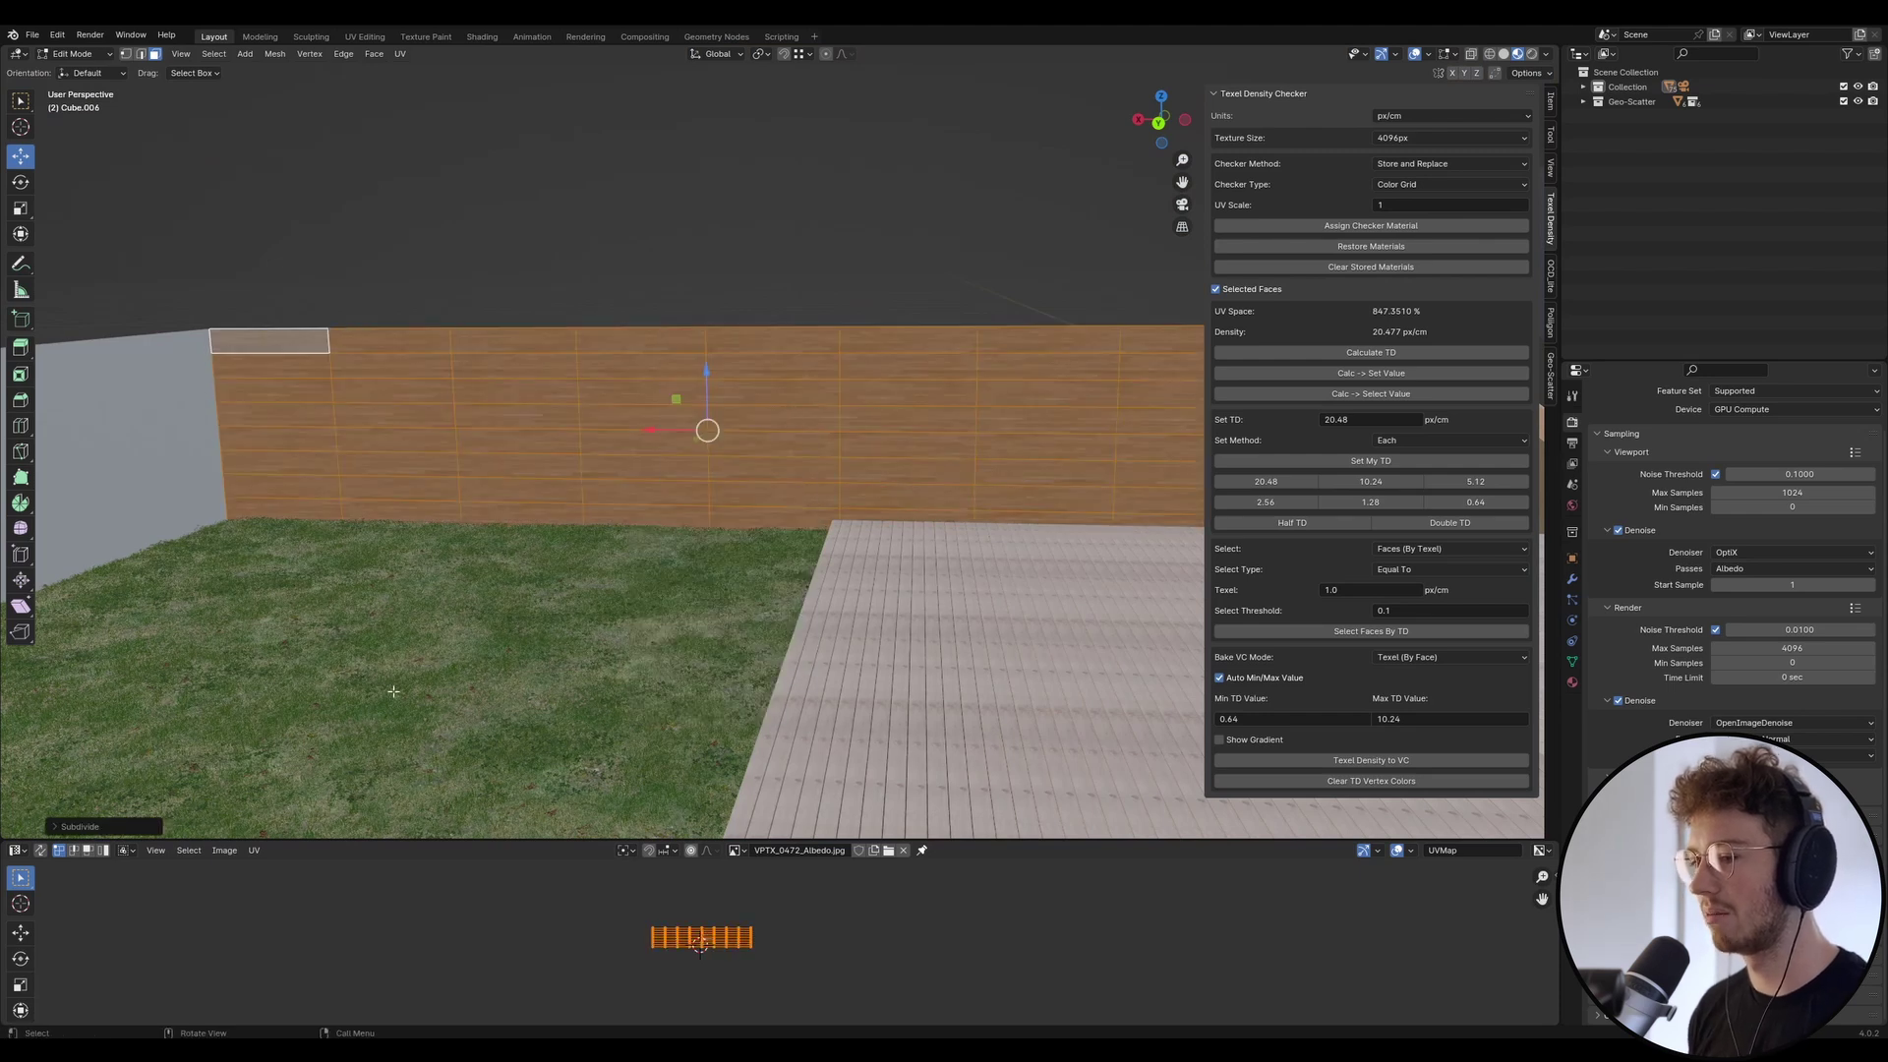
Set the last subdivision's number of cuts to 10 and save the file in Object Mode.
click(61, 826)
click(238, 726)
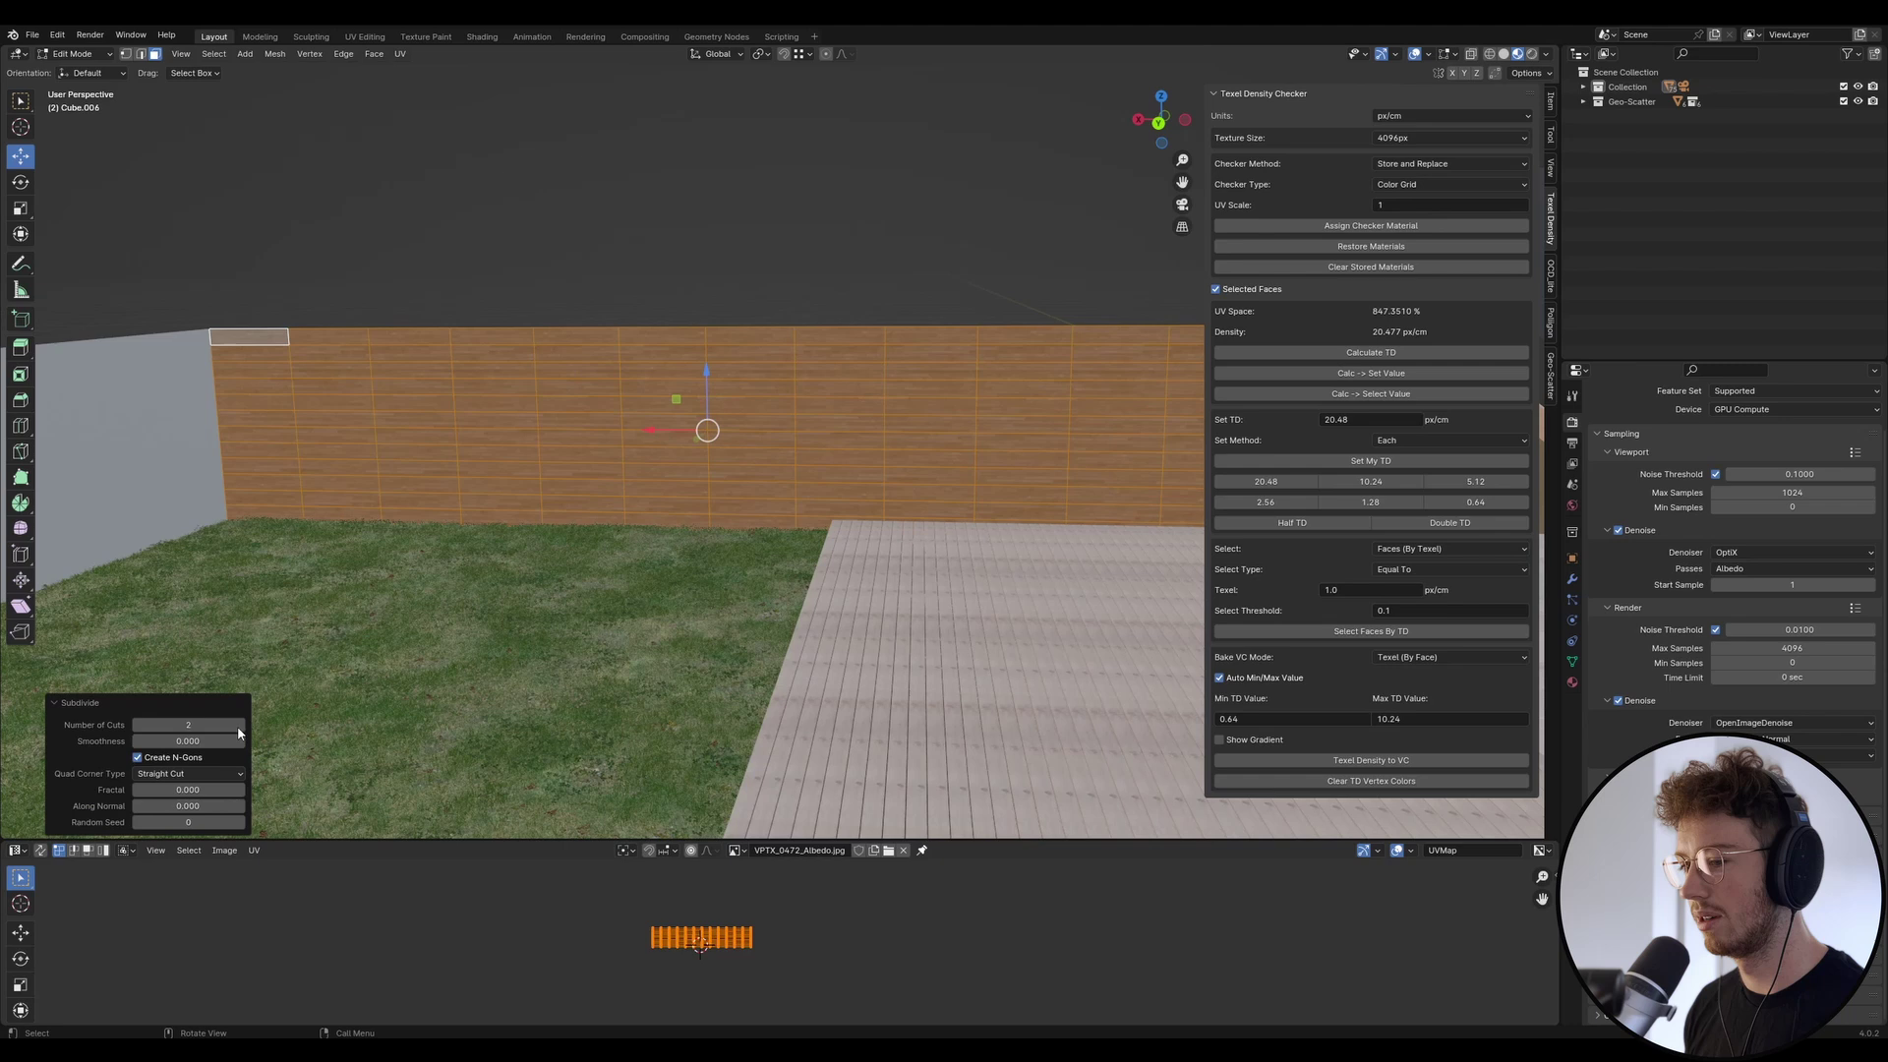
drag(238, 733, 315, 733)
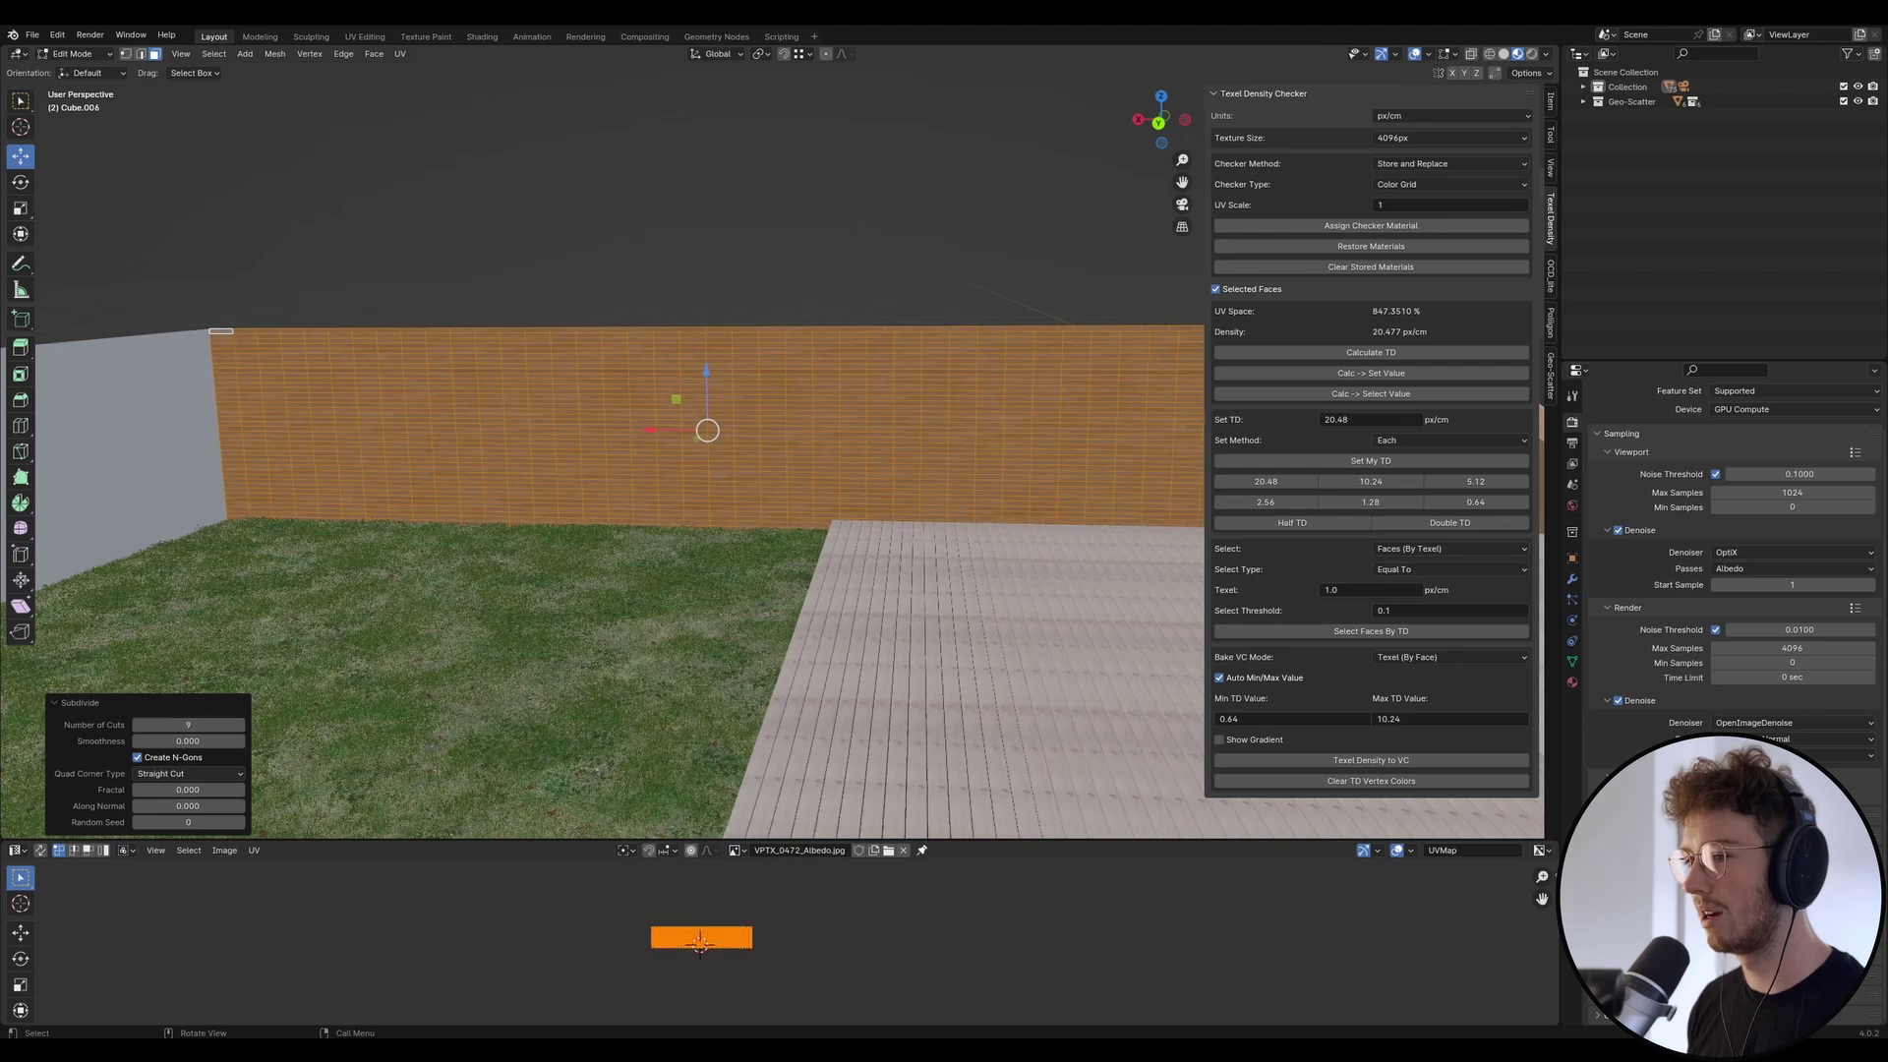
click(238, 725)
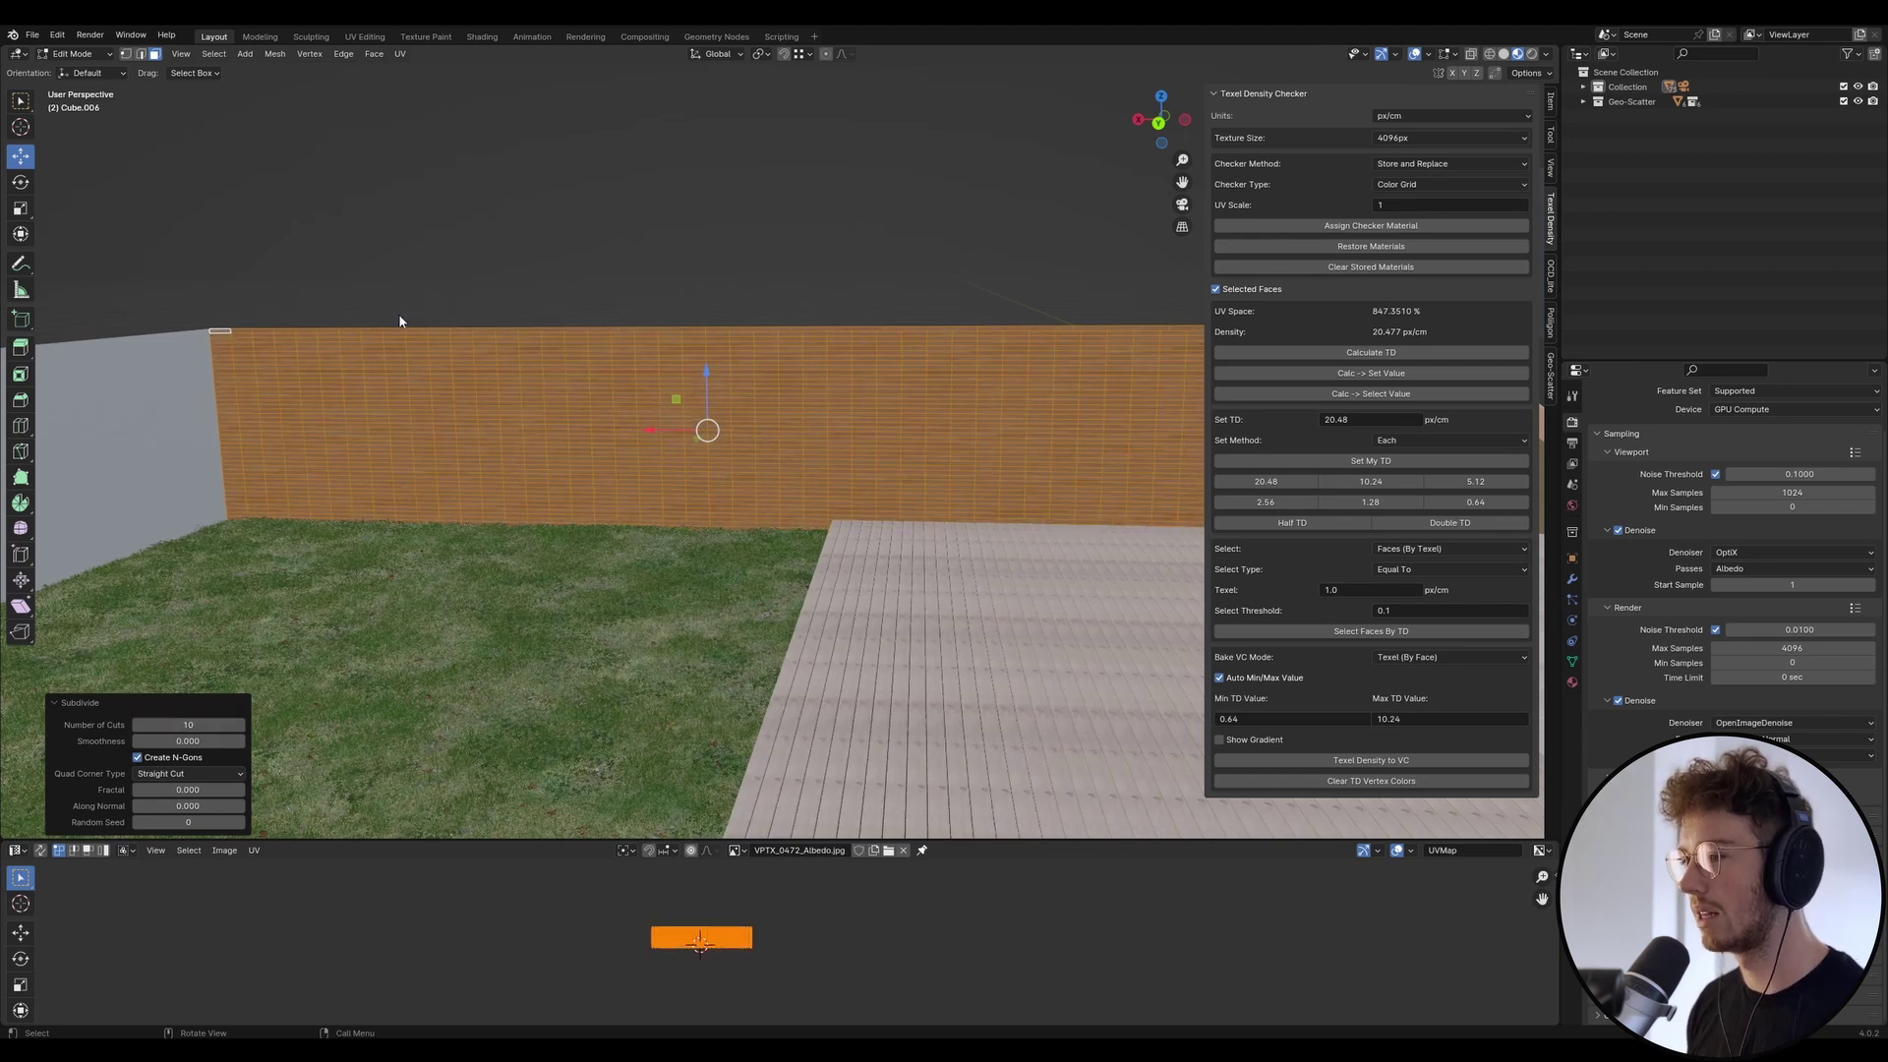
key(Tab)
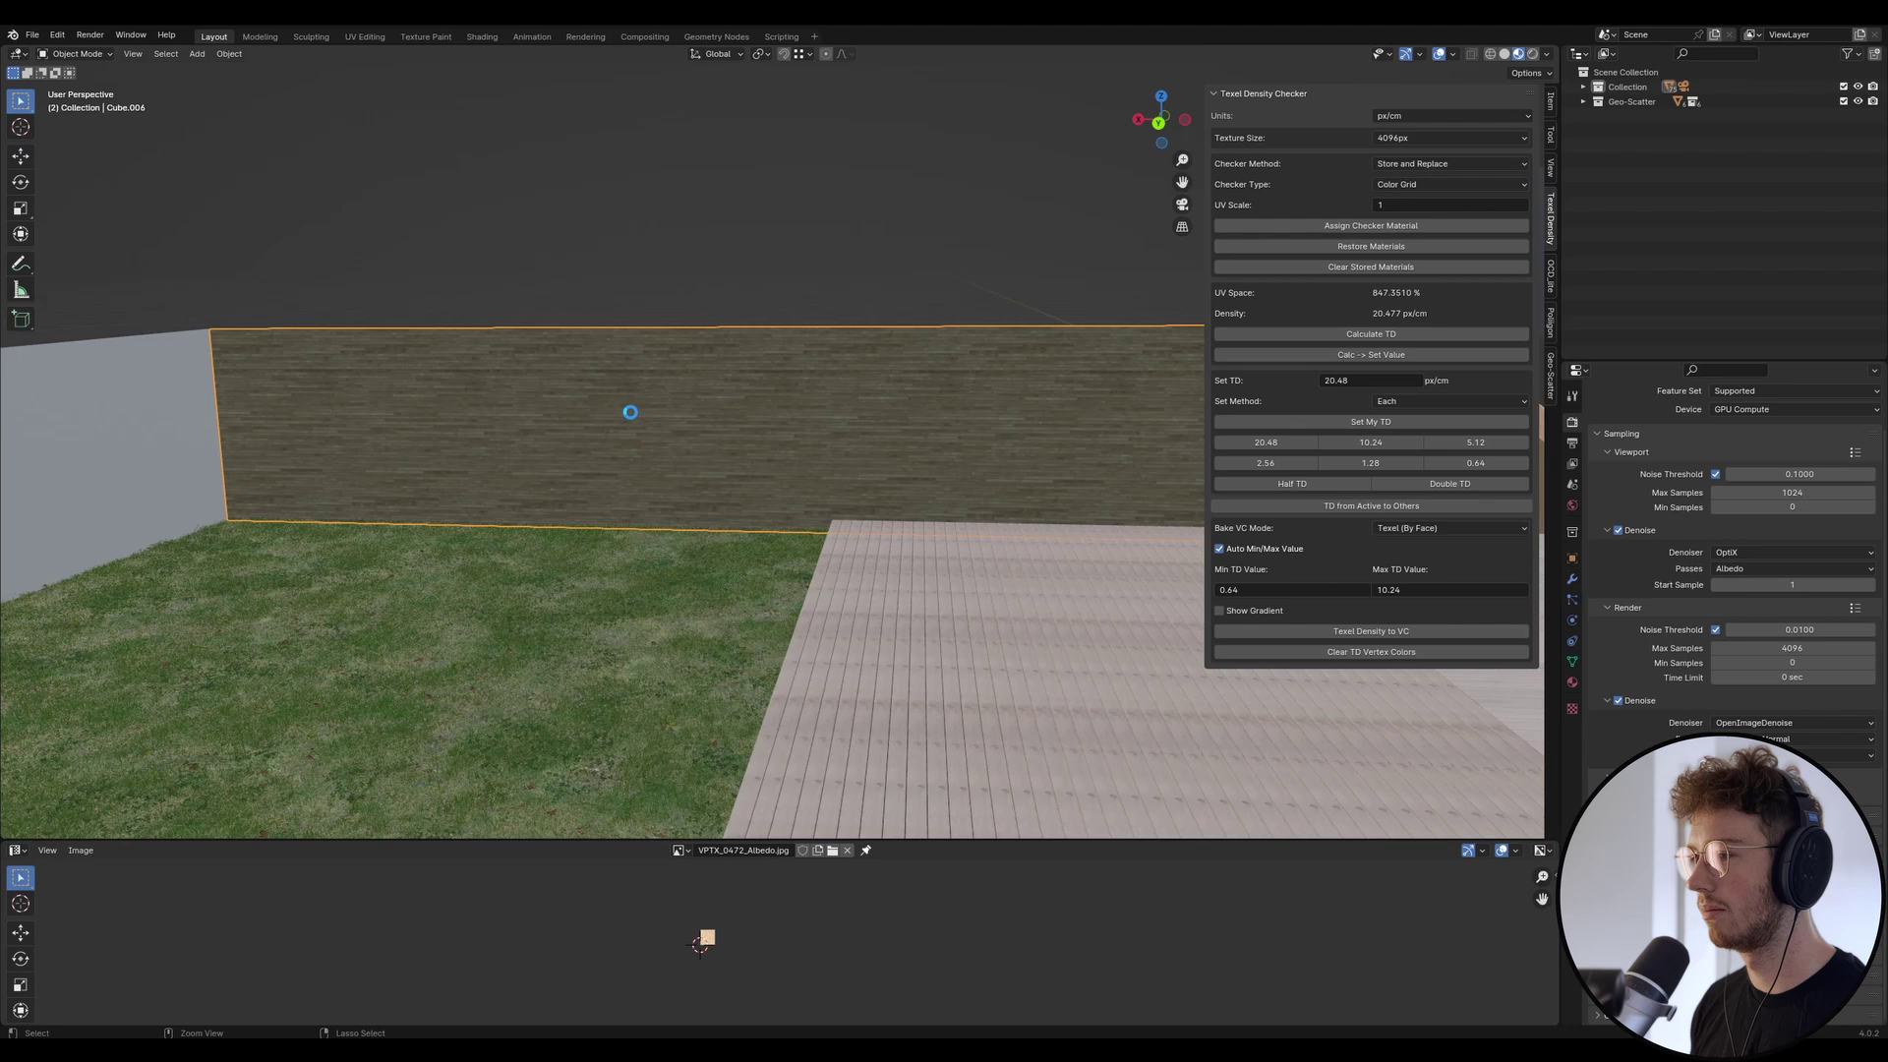
scroll(625, 408, up, 3)
key(ctrl+s)
Subdivide all of the rear wall's faces once more with an increased number of cuts, and save the file in Object Mode.
key(Tab)
key(a)
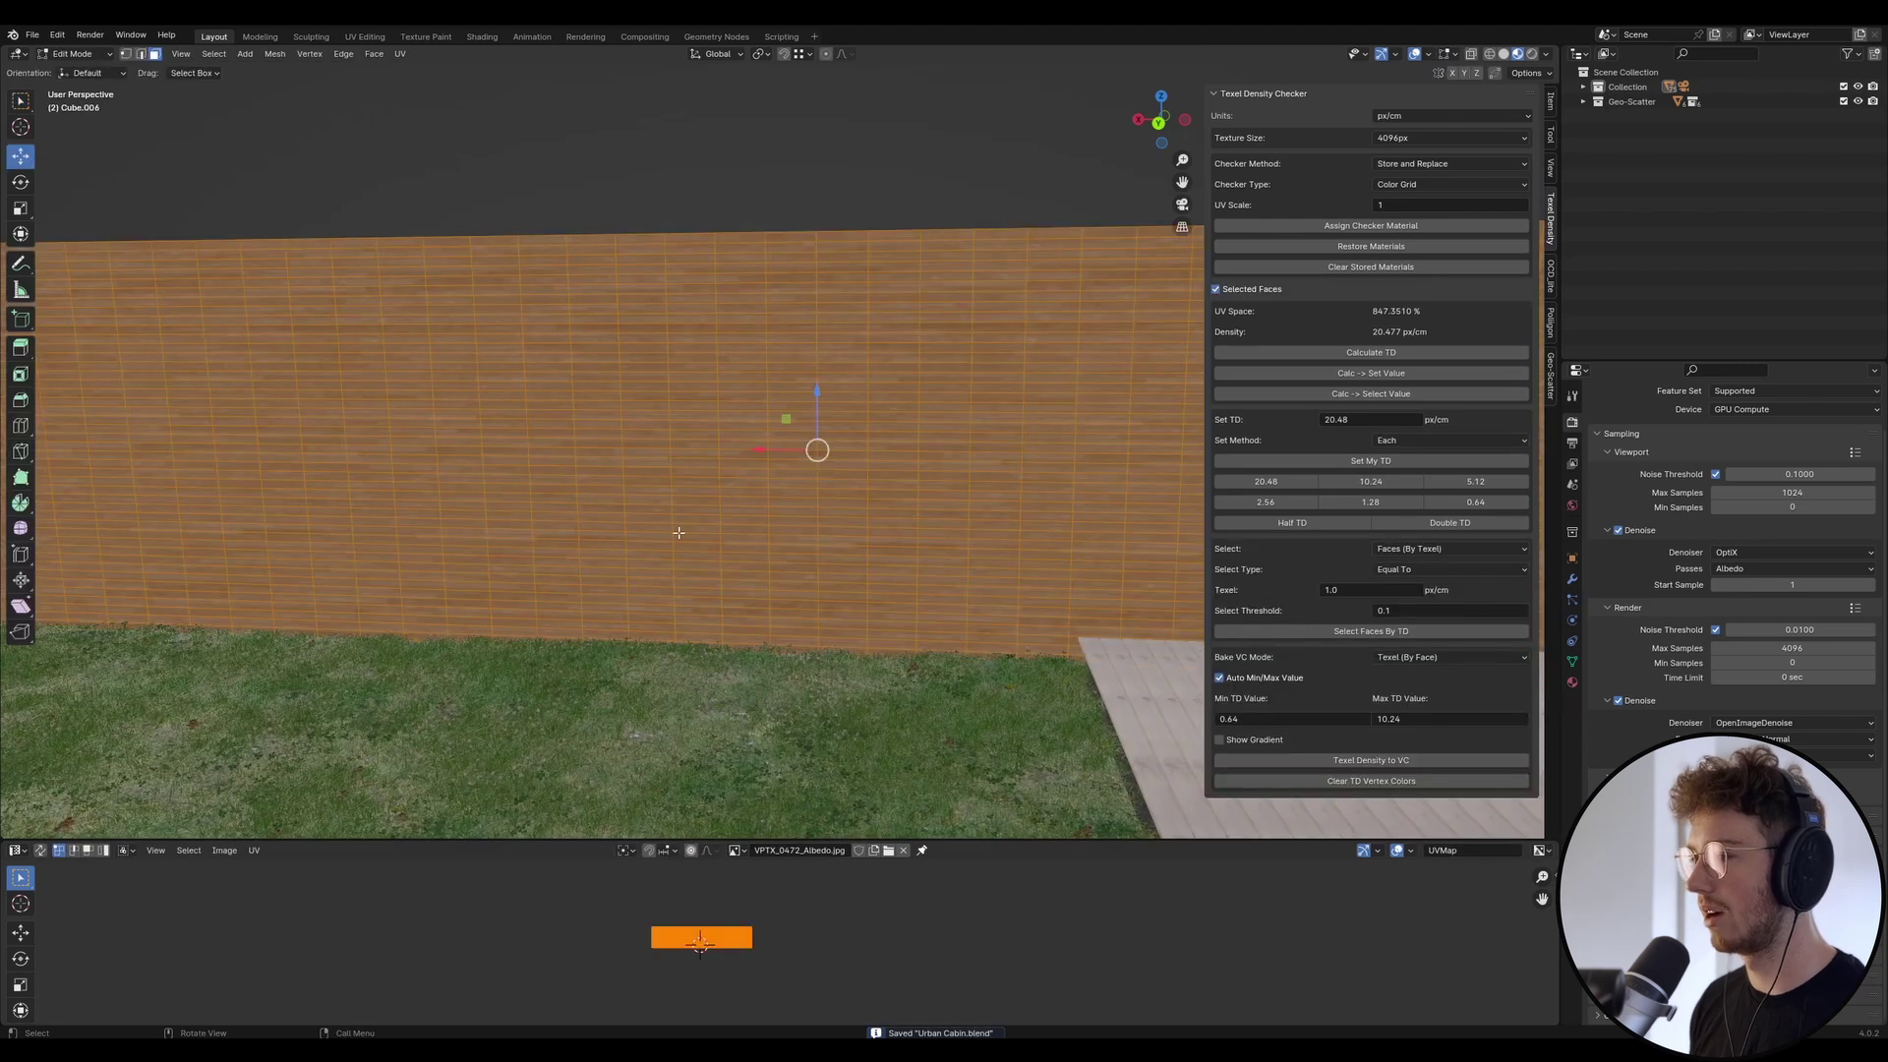
right_click(677, 398)
key(Escape)
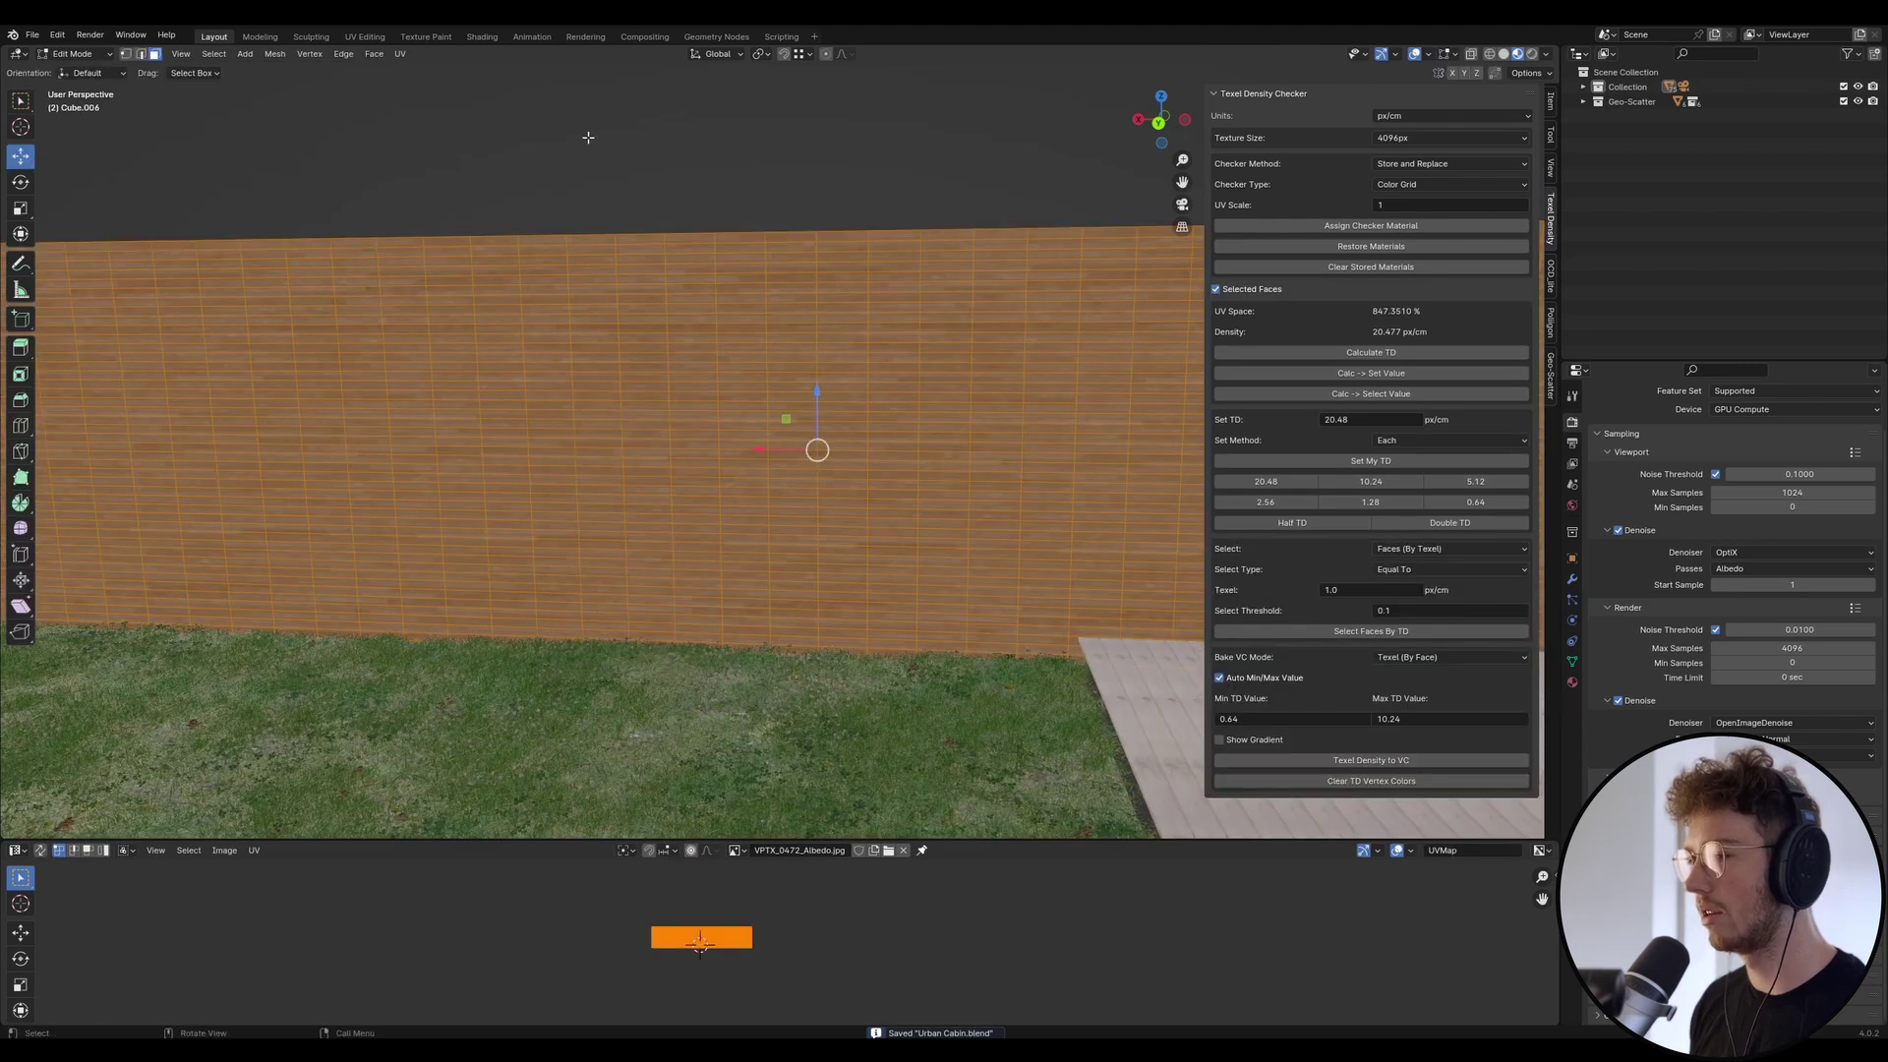
right_click(545, 454)
click(545, 457)
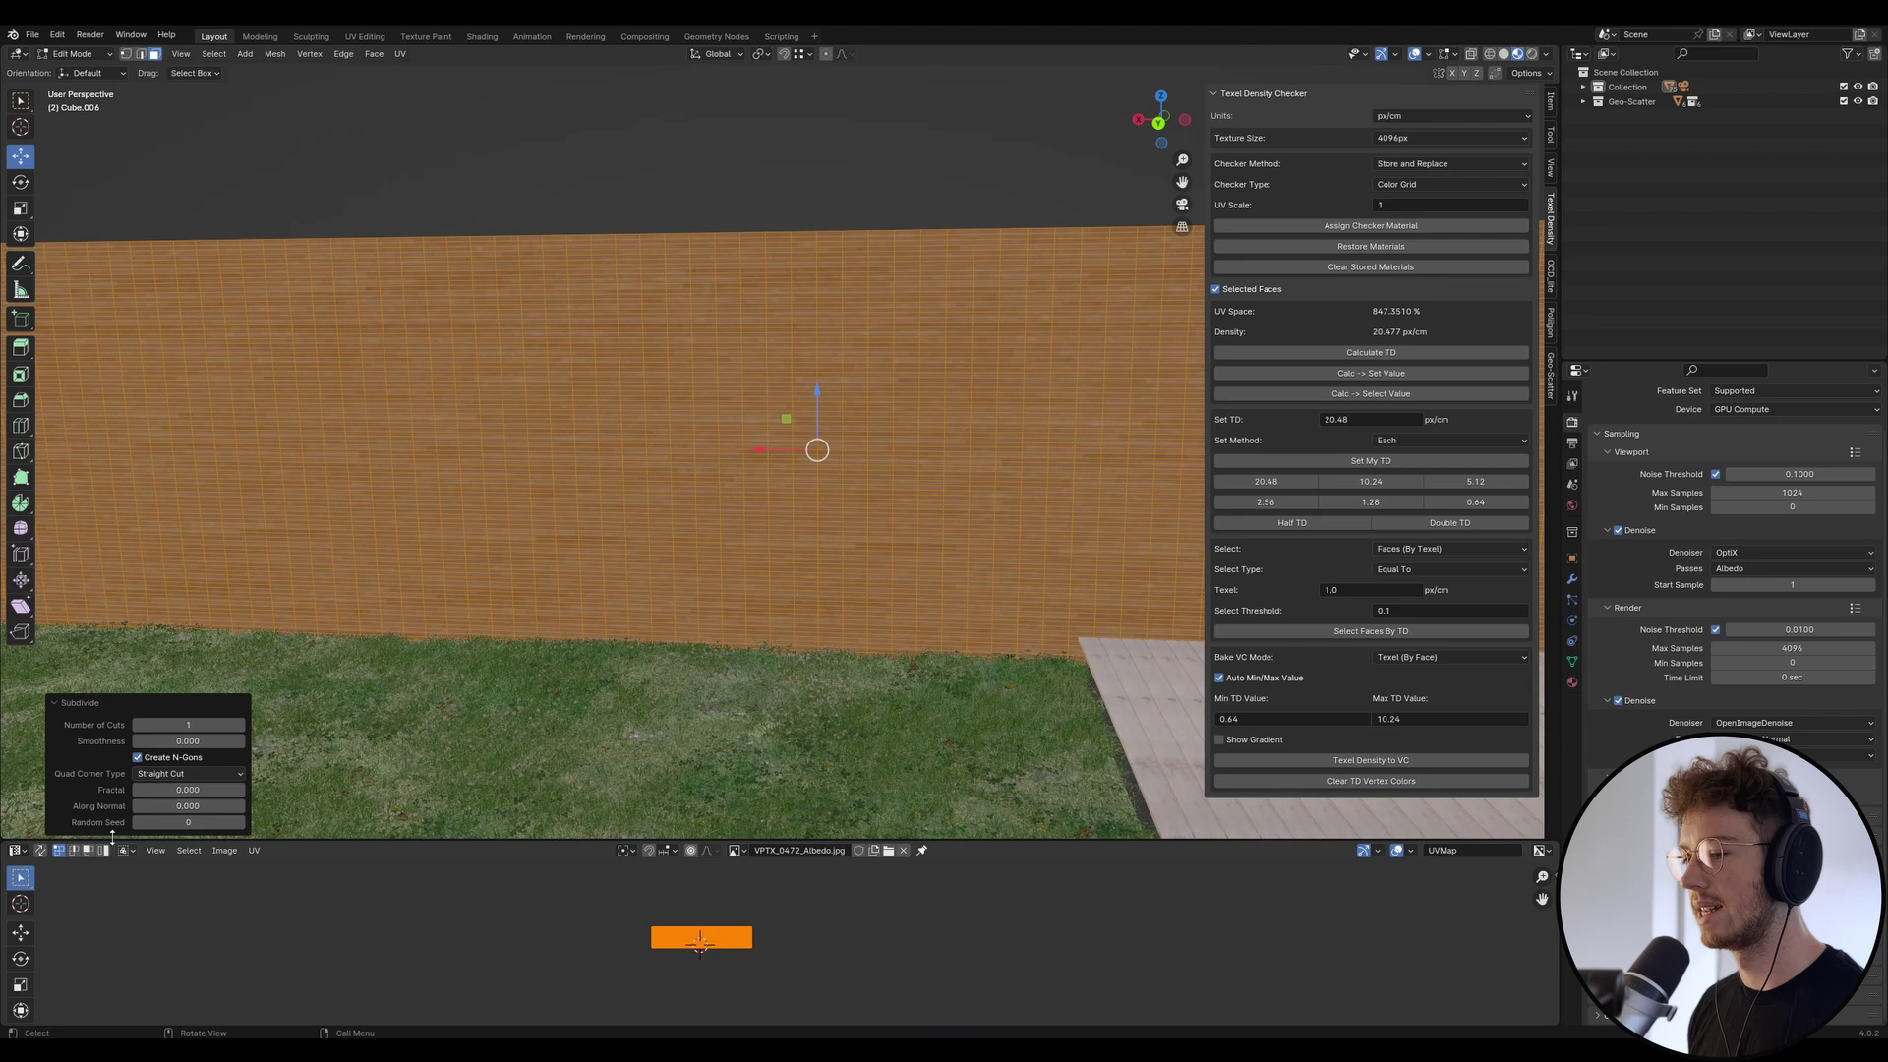
click(240, 725)
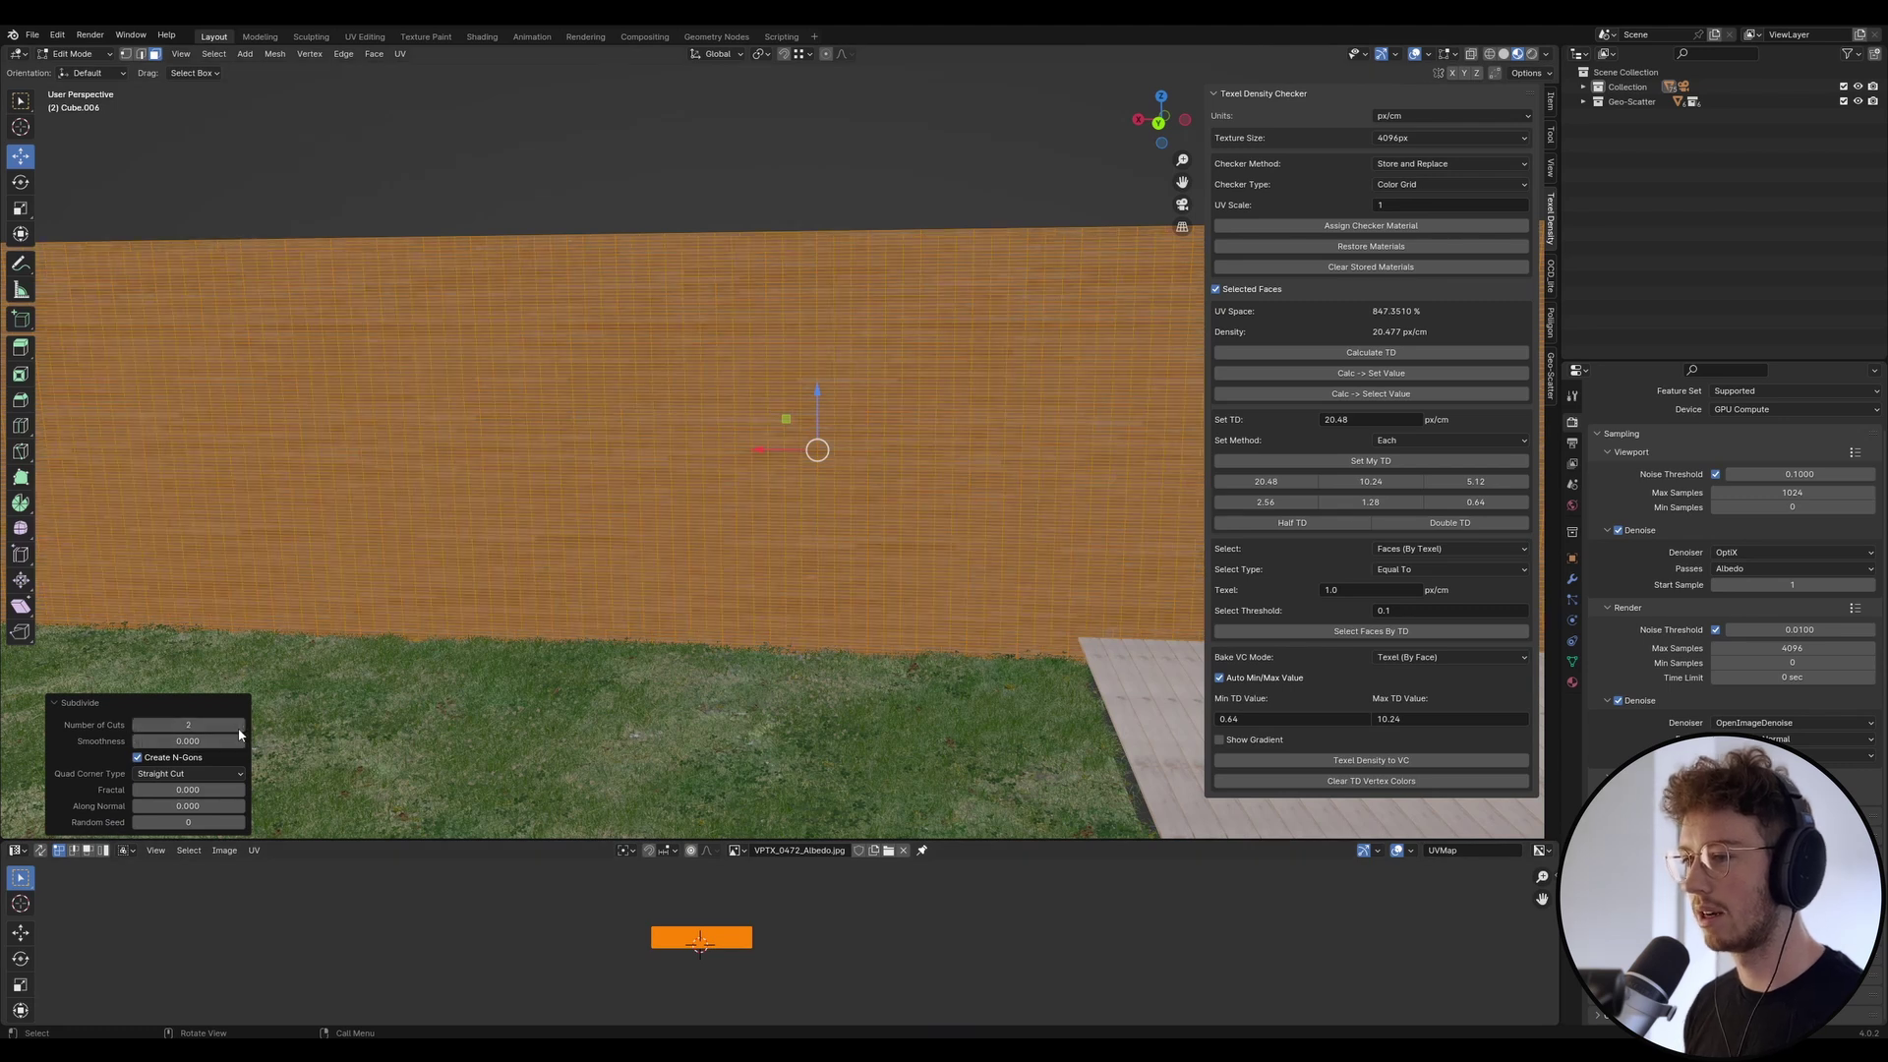
click(240, 724)
key(Tab)
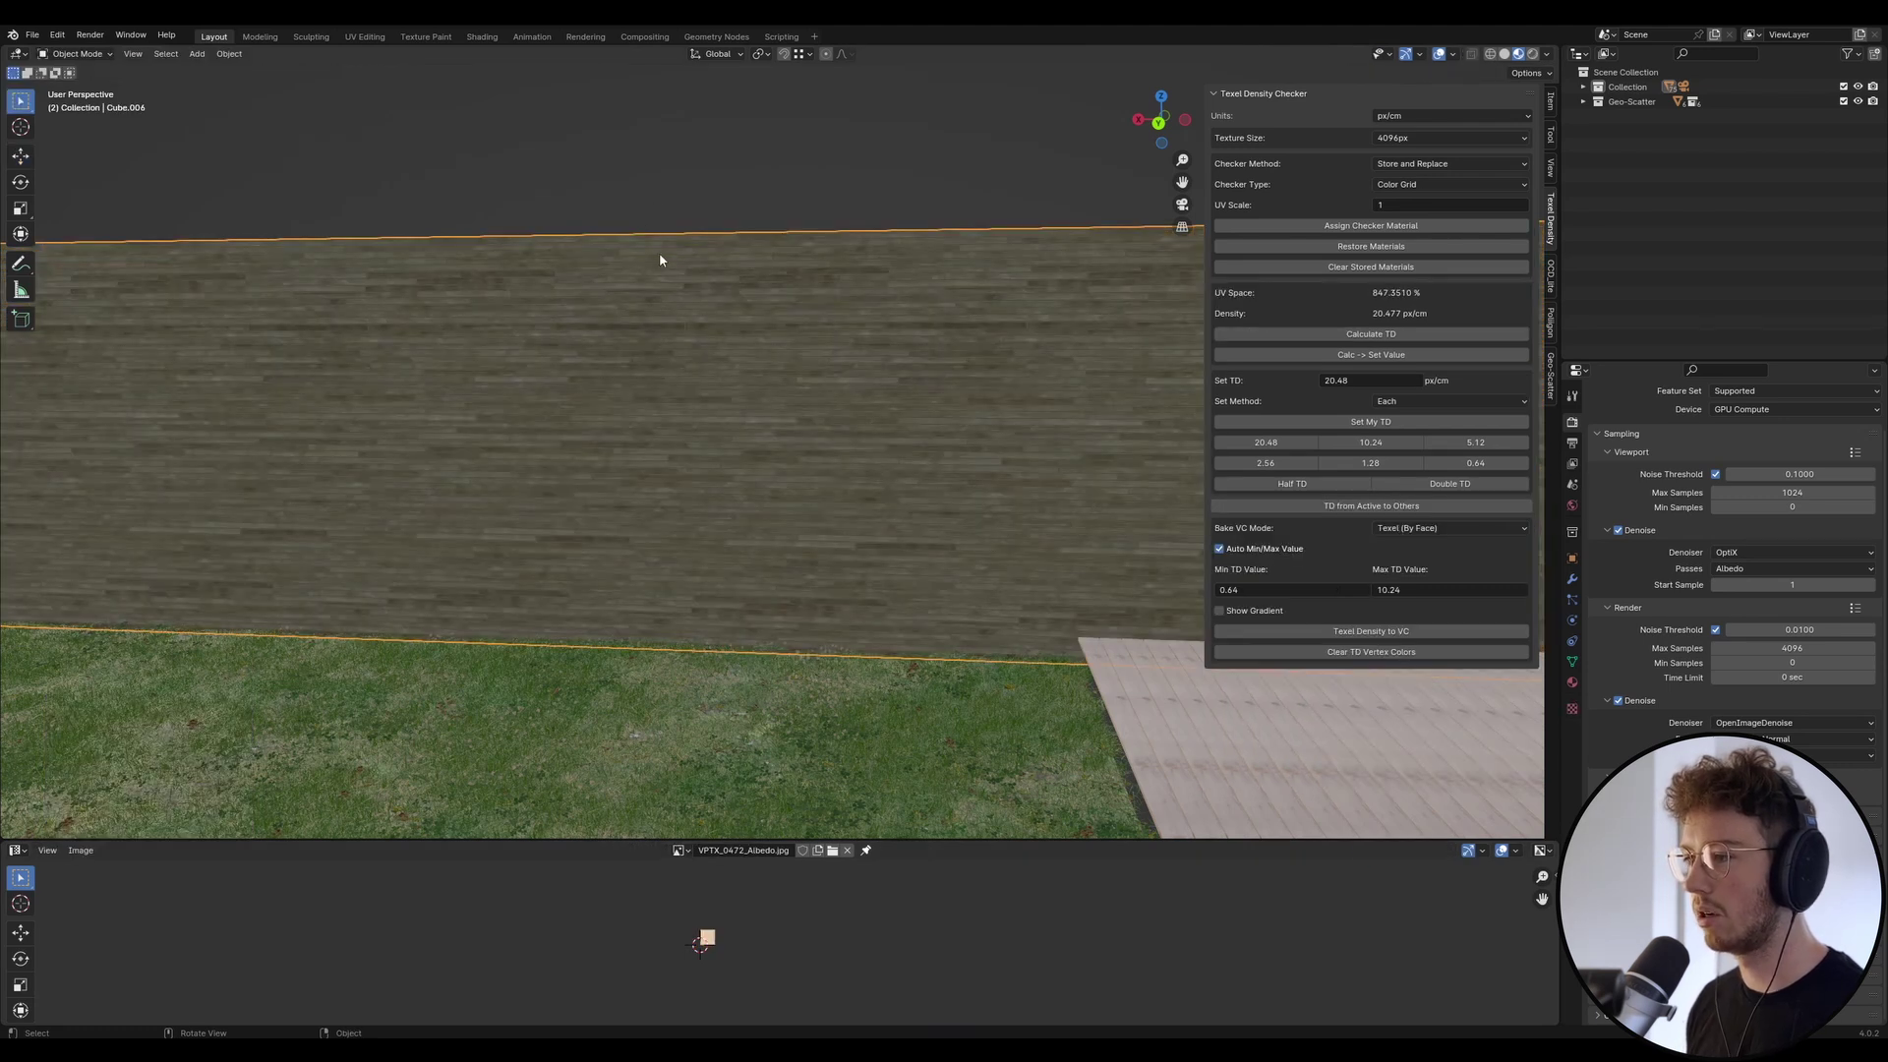
key(ctrl+s)
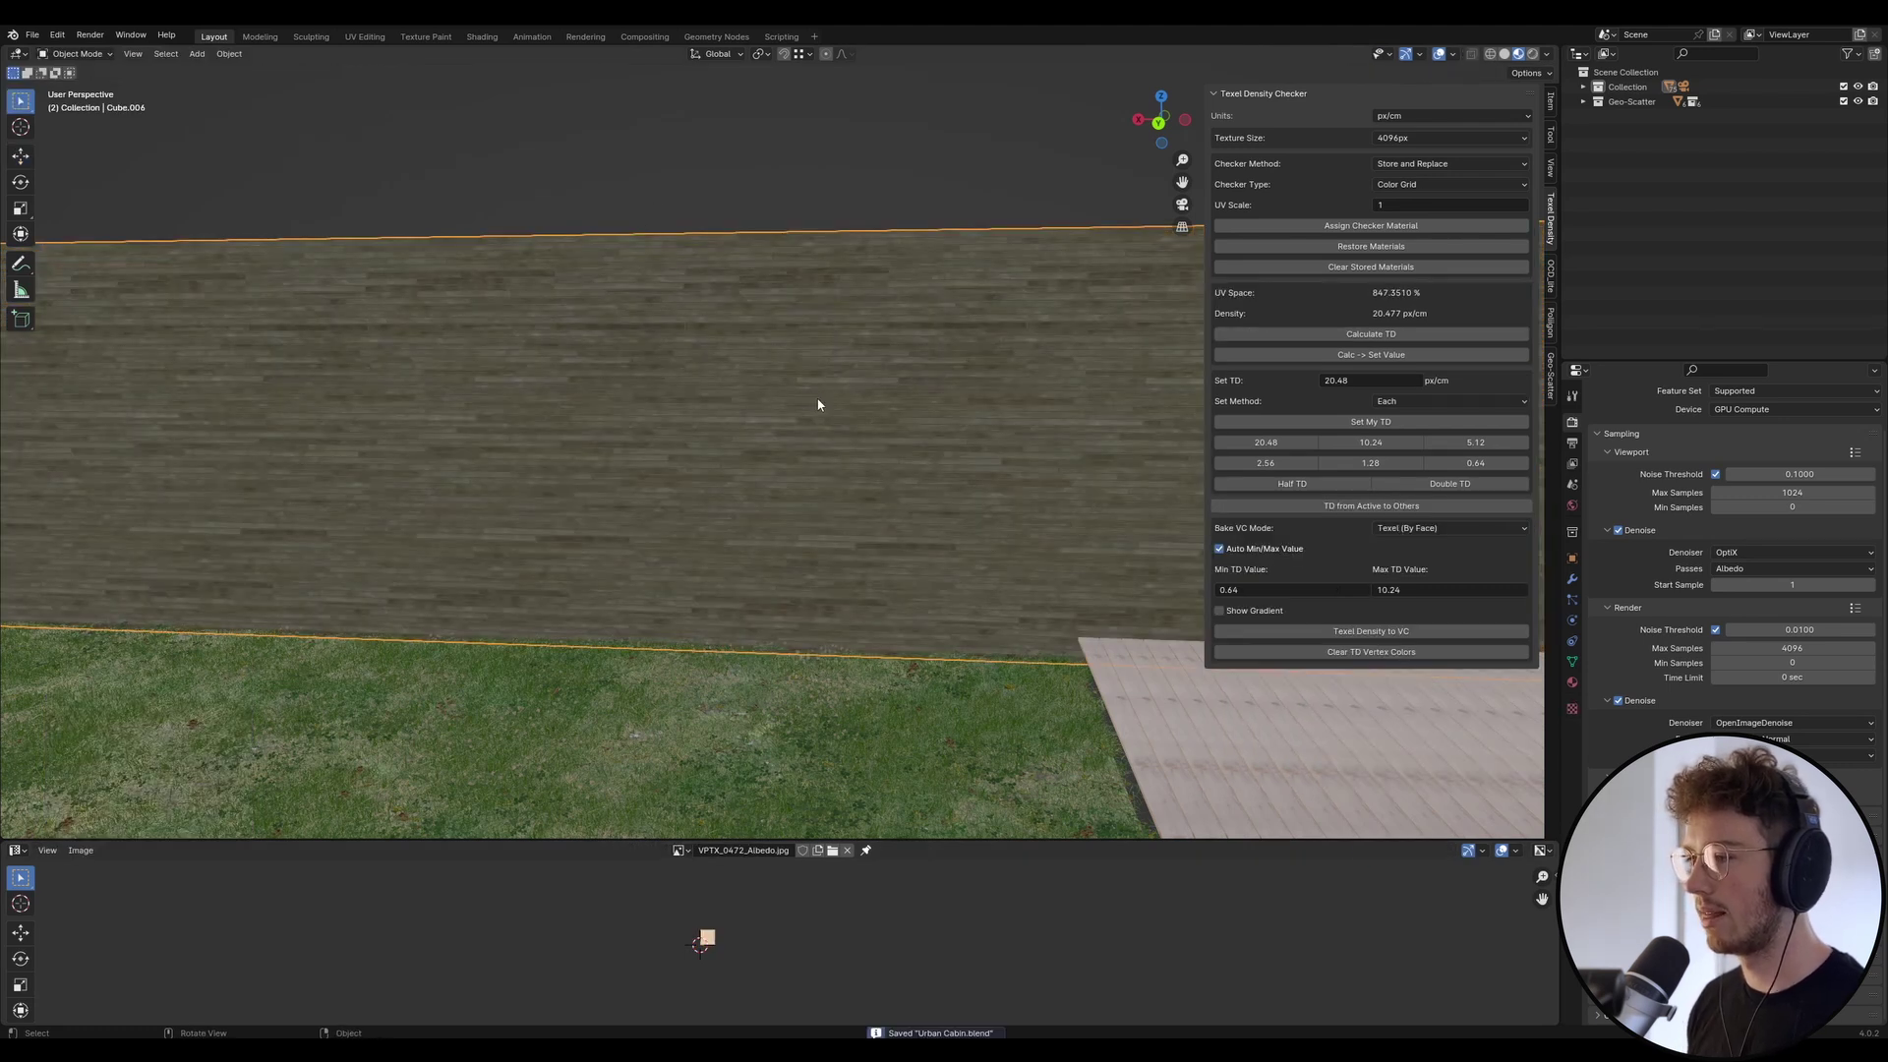
Add a Subdivision Surface modifier to the rear wall, set to Simple with 2 viewport levels, and save the file.
click(1572, 682)
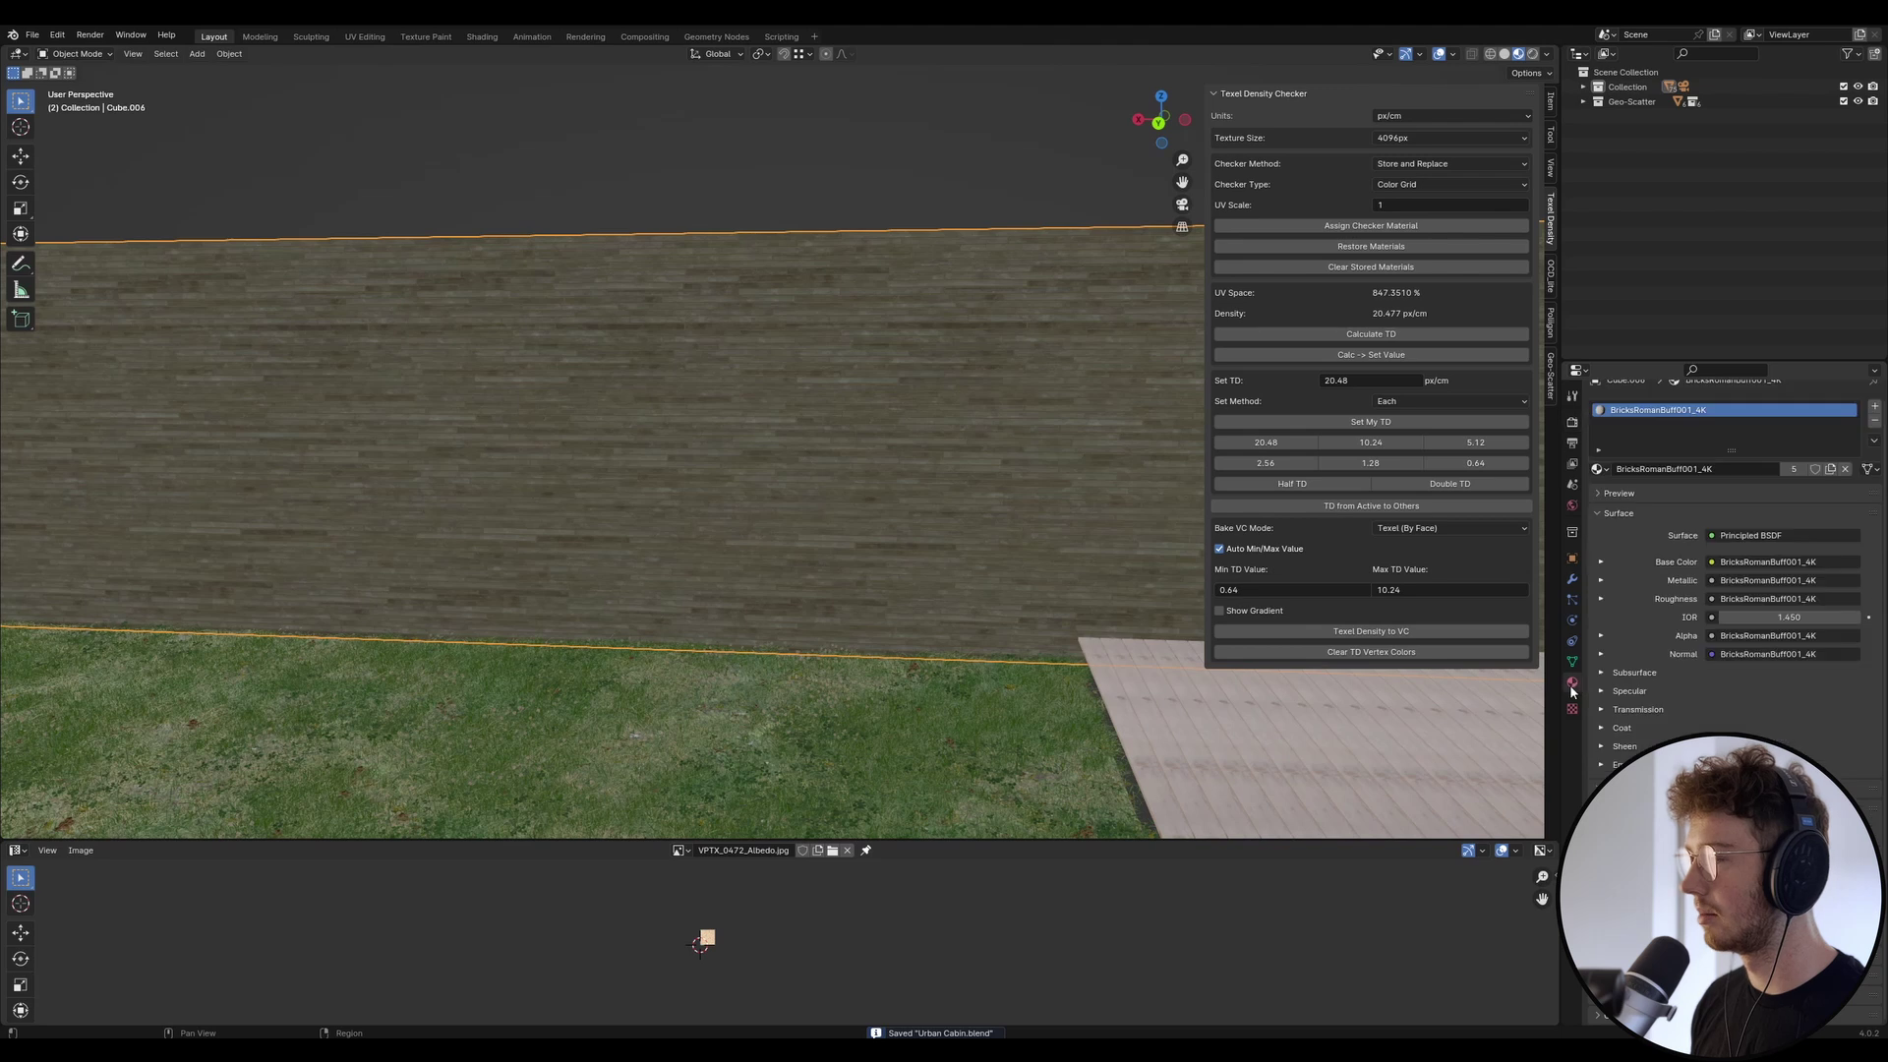
click(1572, 579)
click(1678, 420)
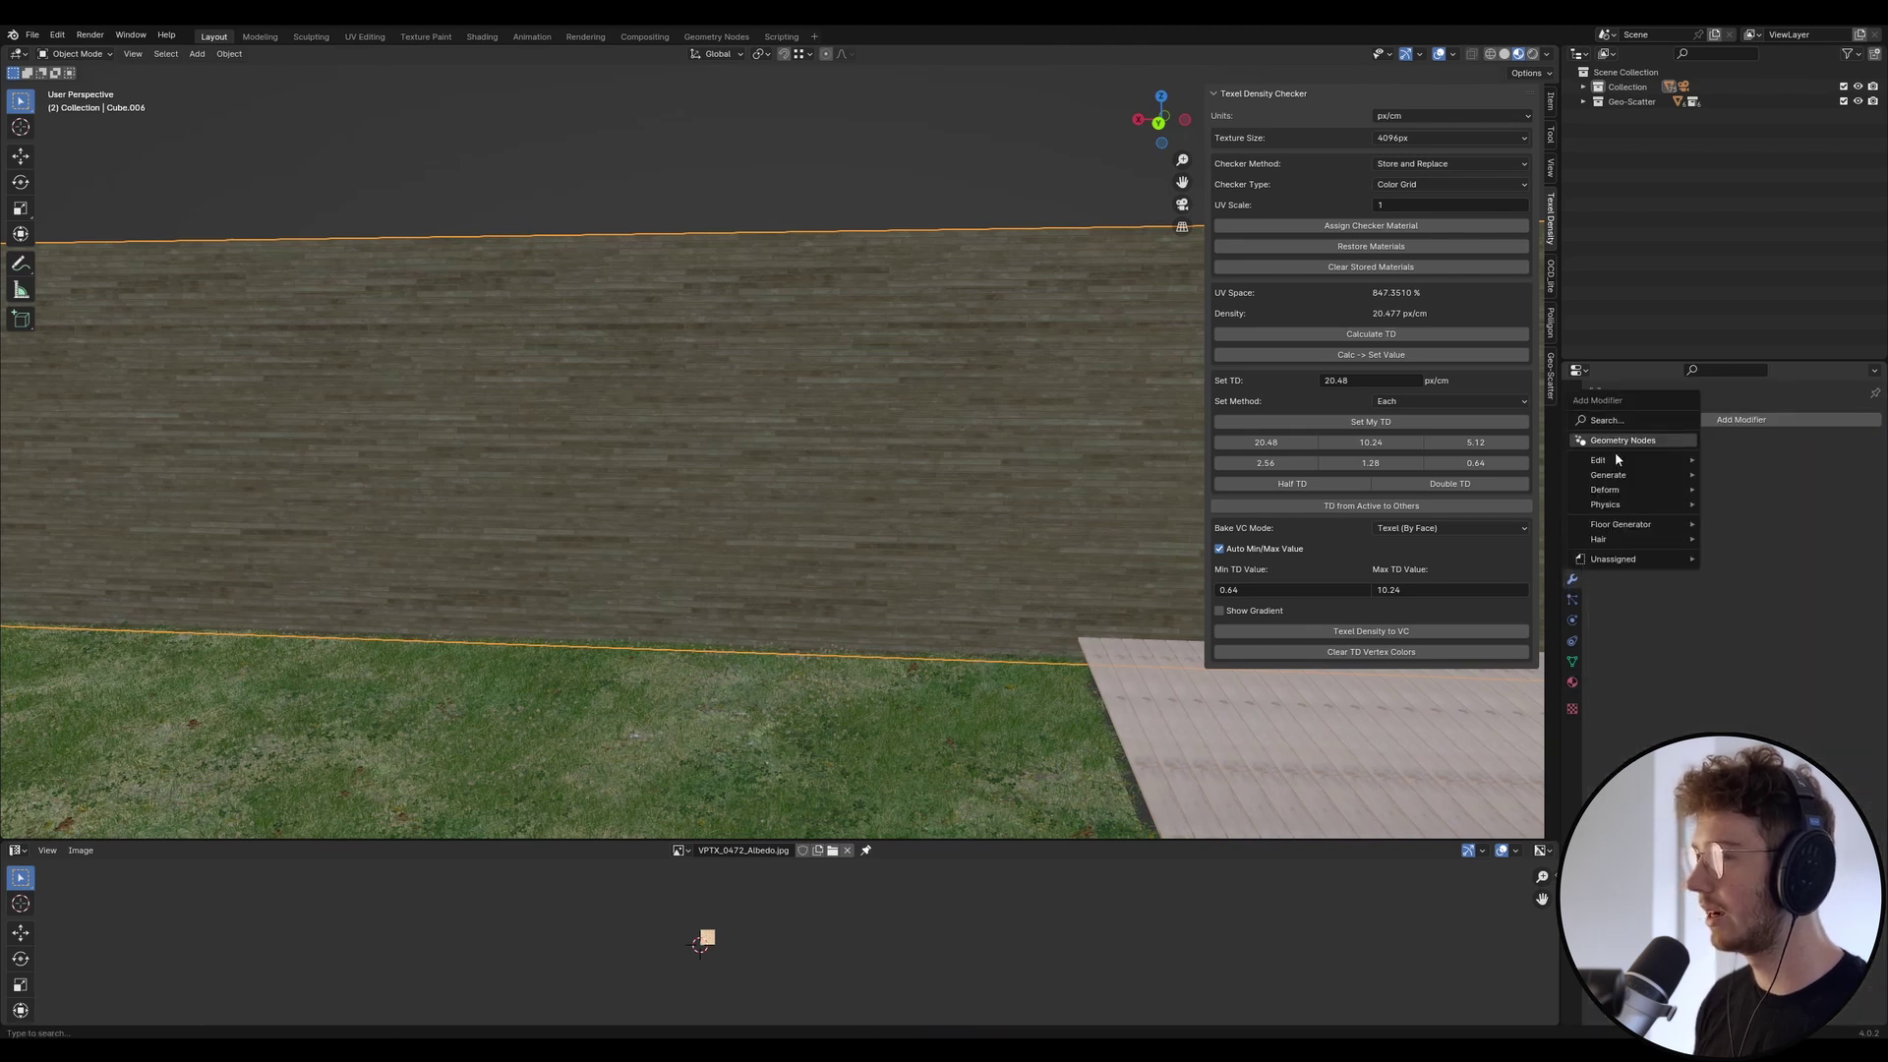
key(space)
text(sub)
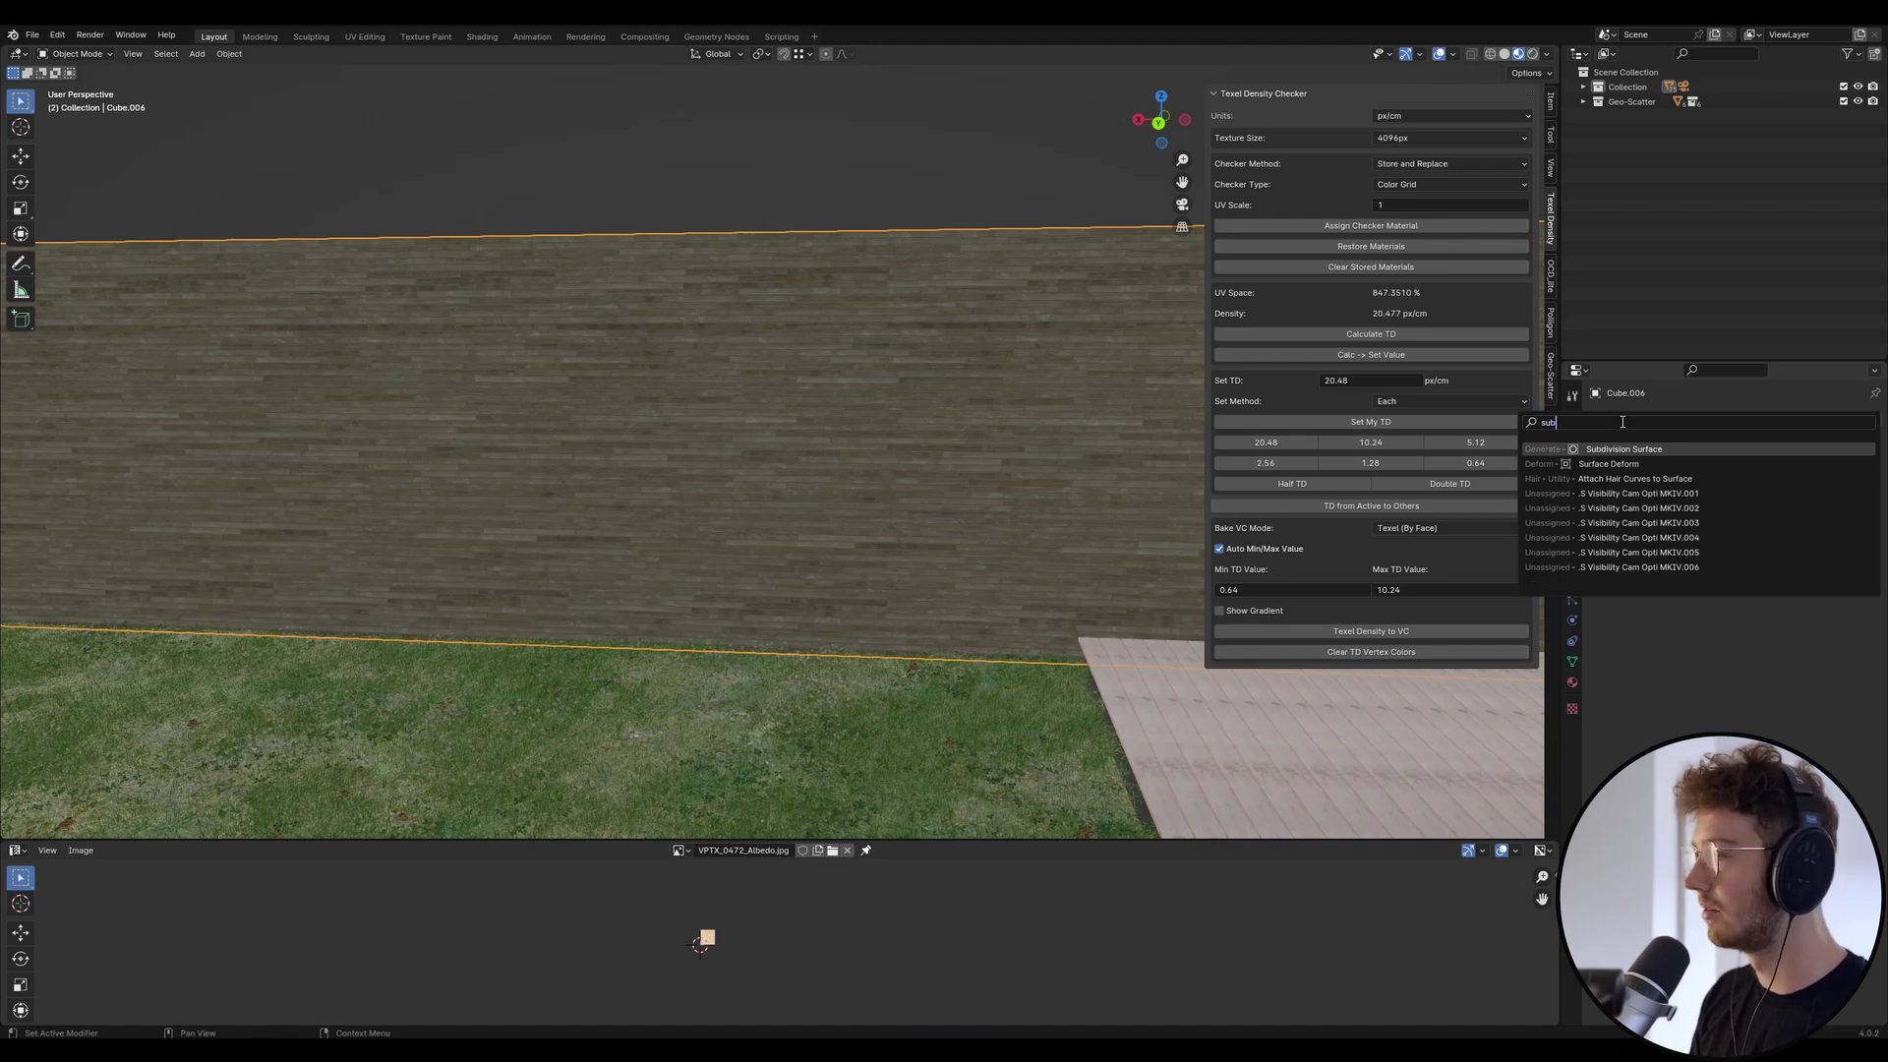
key(Return)
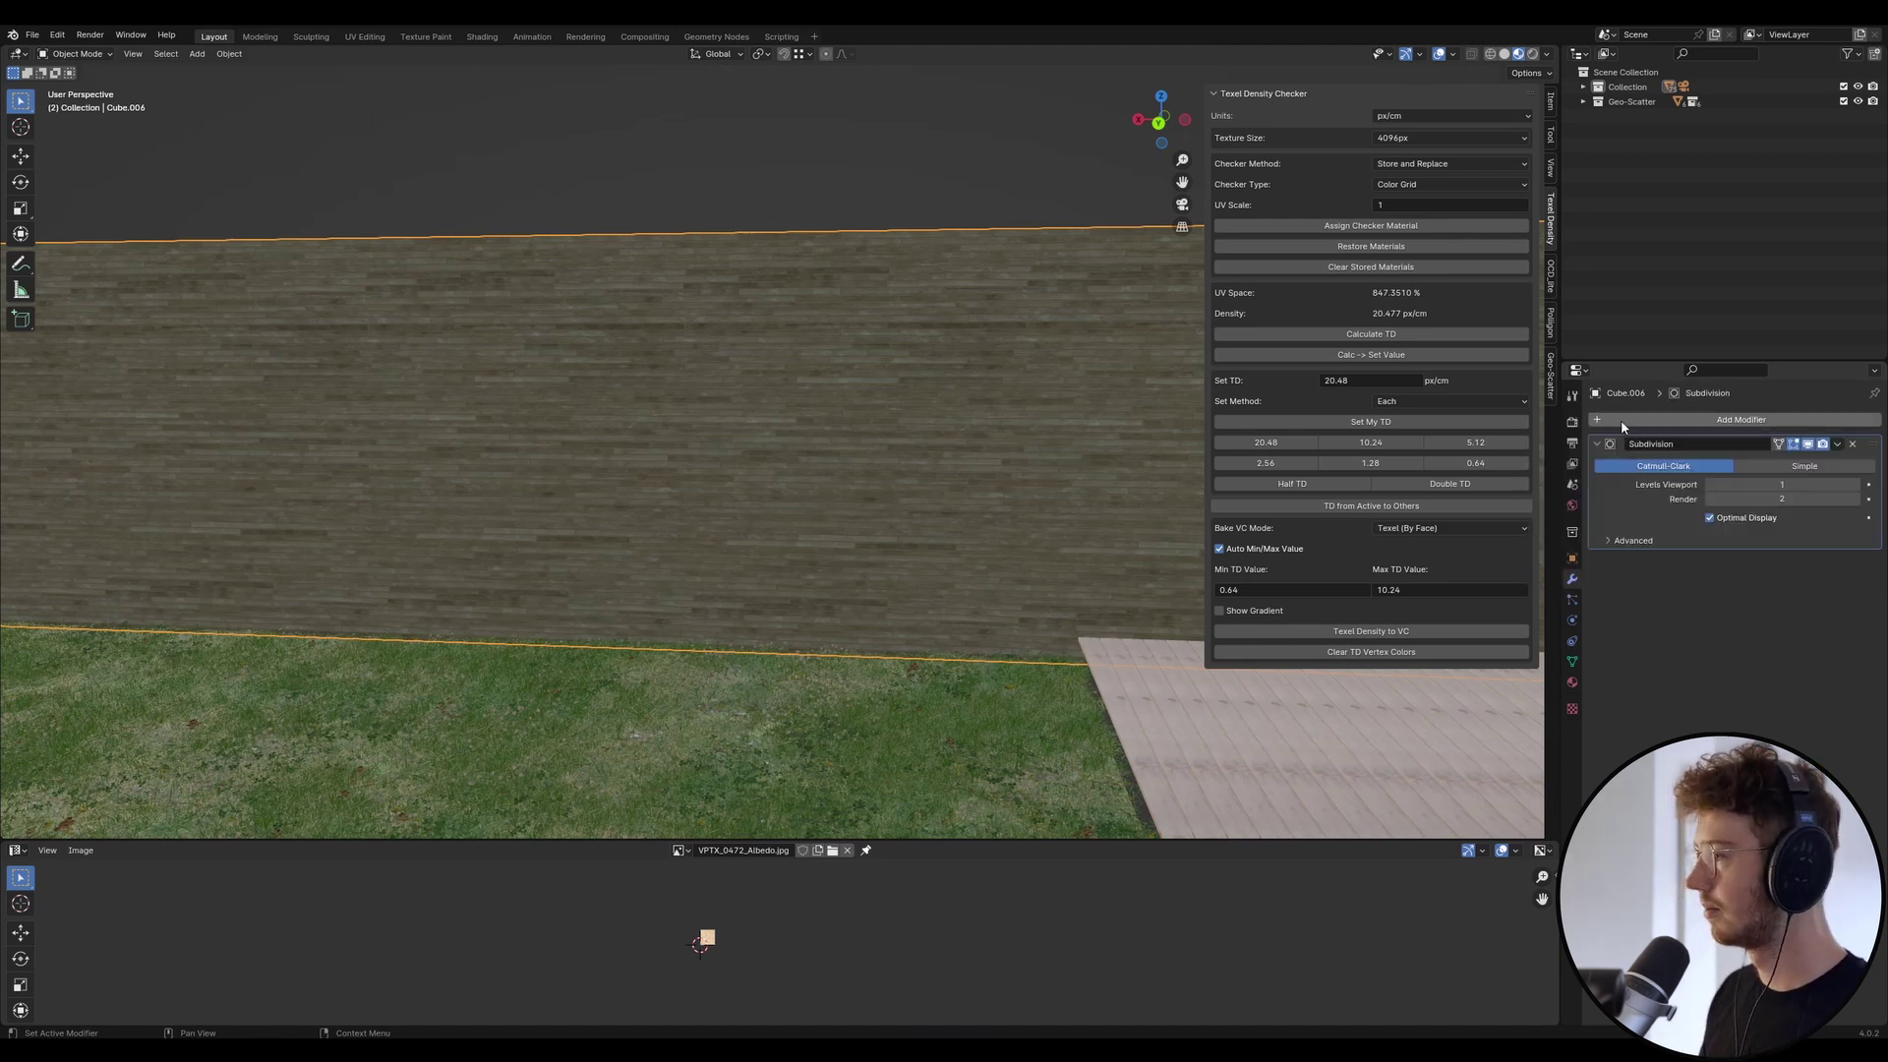
click(1788, 468)
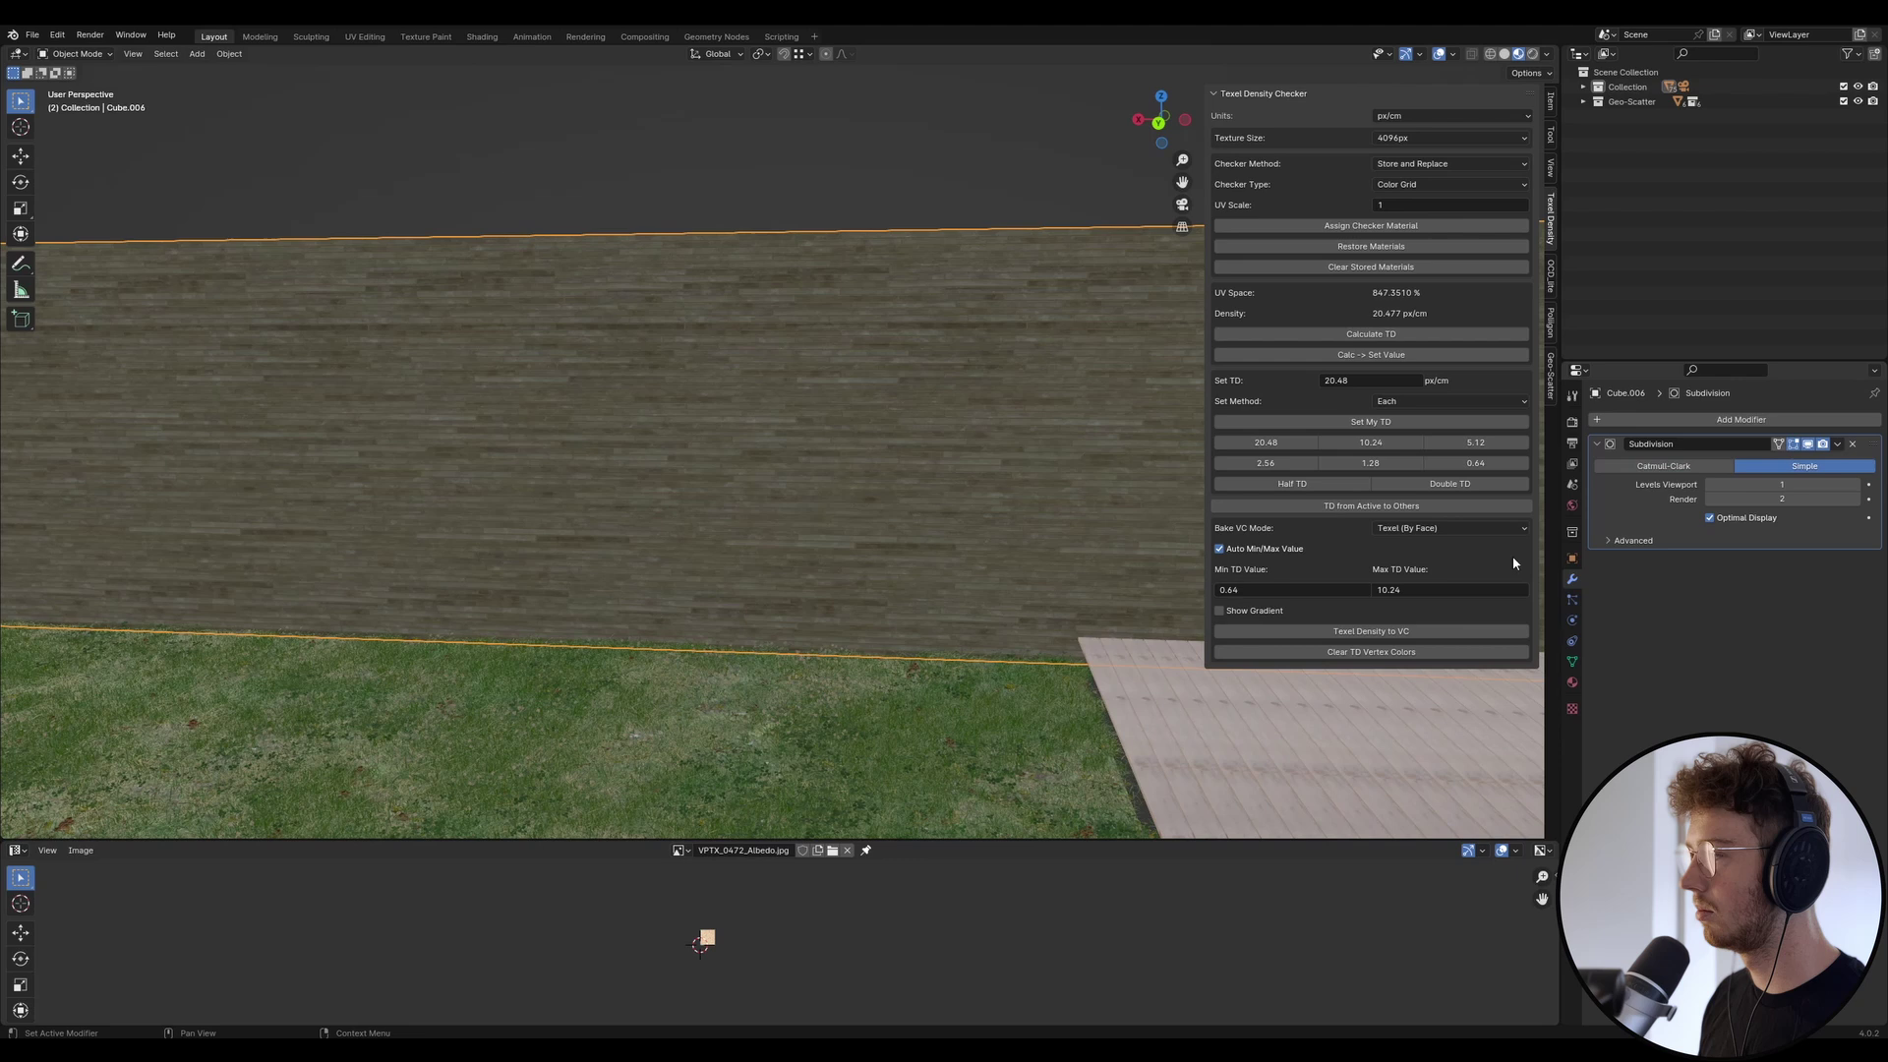
click(1846, 486)
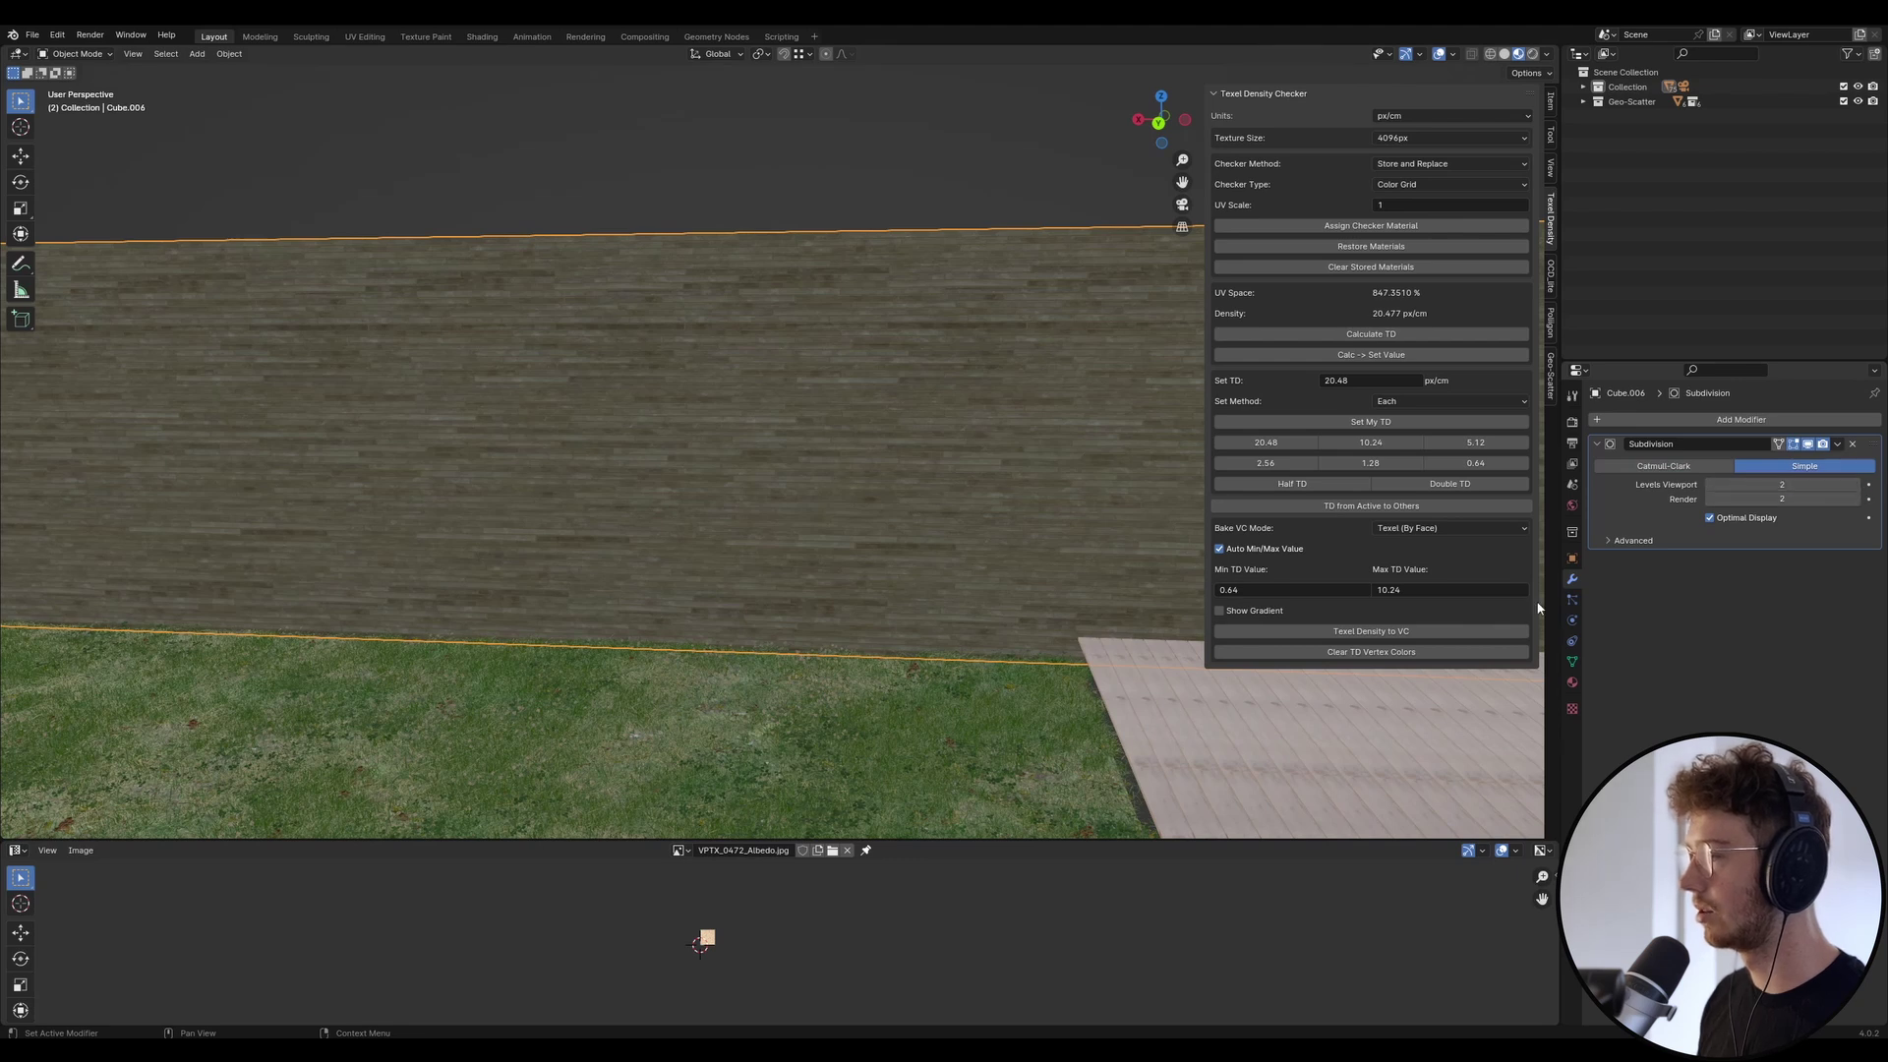
key(ctrl+s)
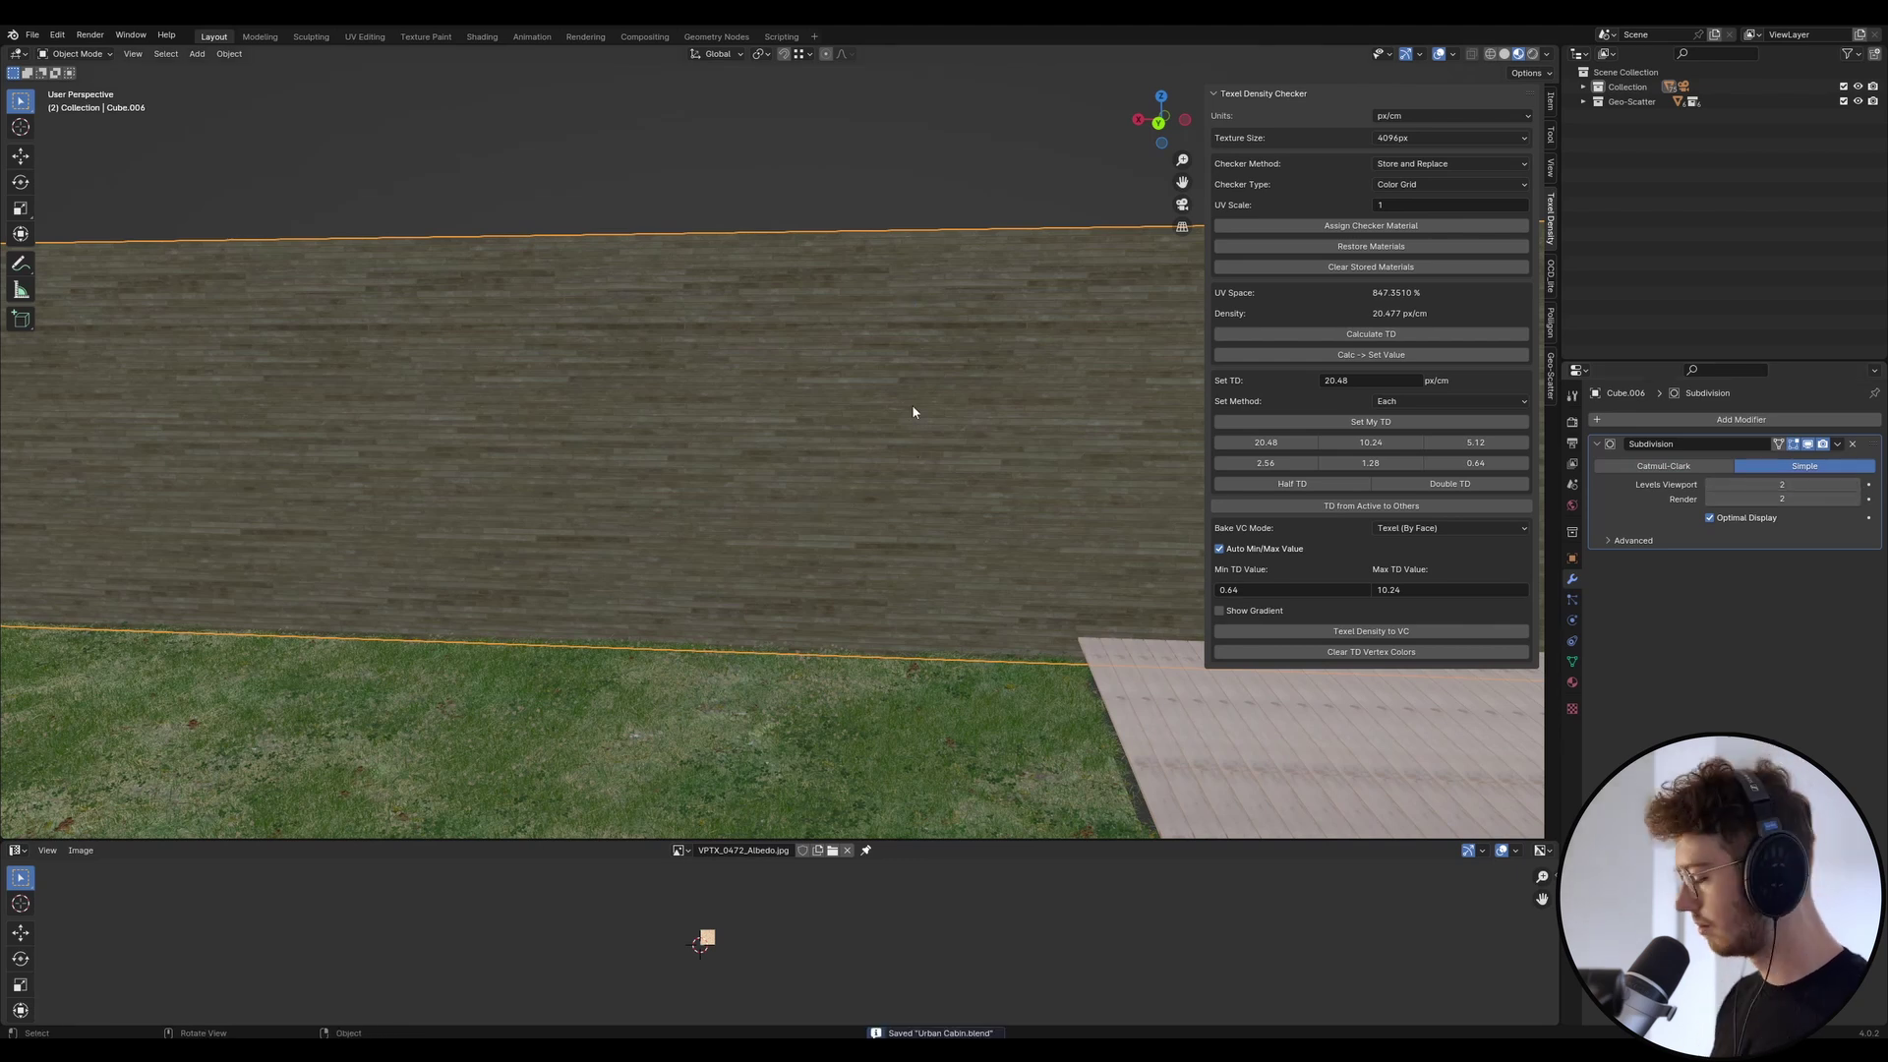
Isolate the rear wall in local view and inspect its brick surface close up with rendered shading.
key(KP_Divide)
click(576, 348)
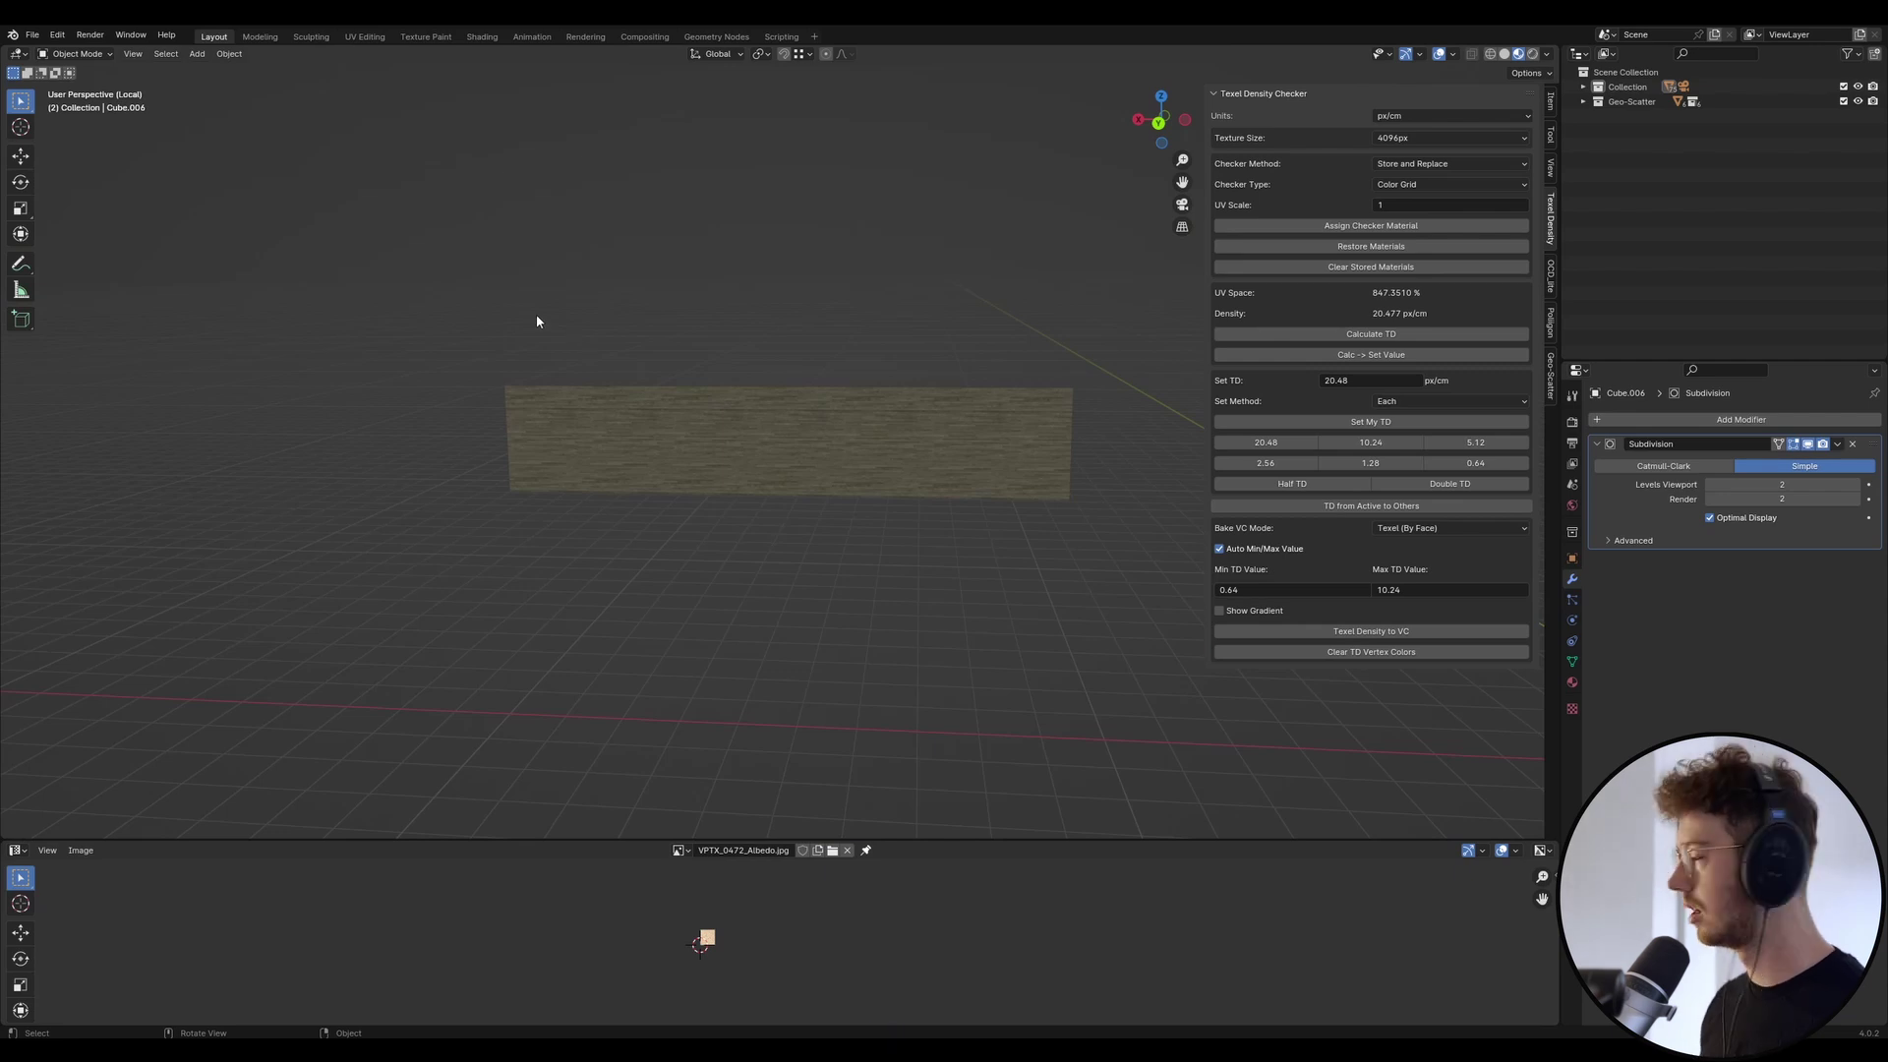
scroll(890, 304, up, 2)
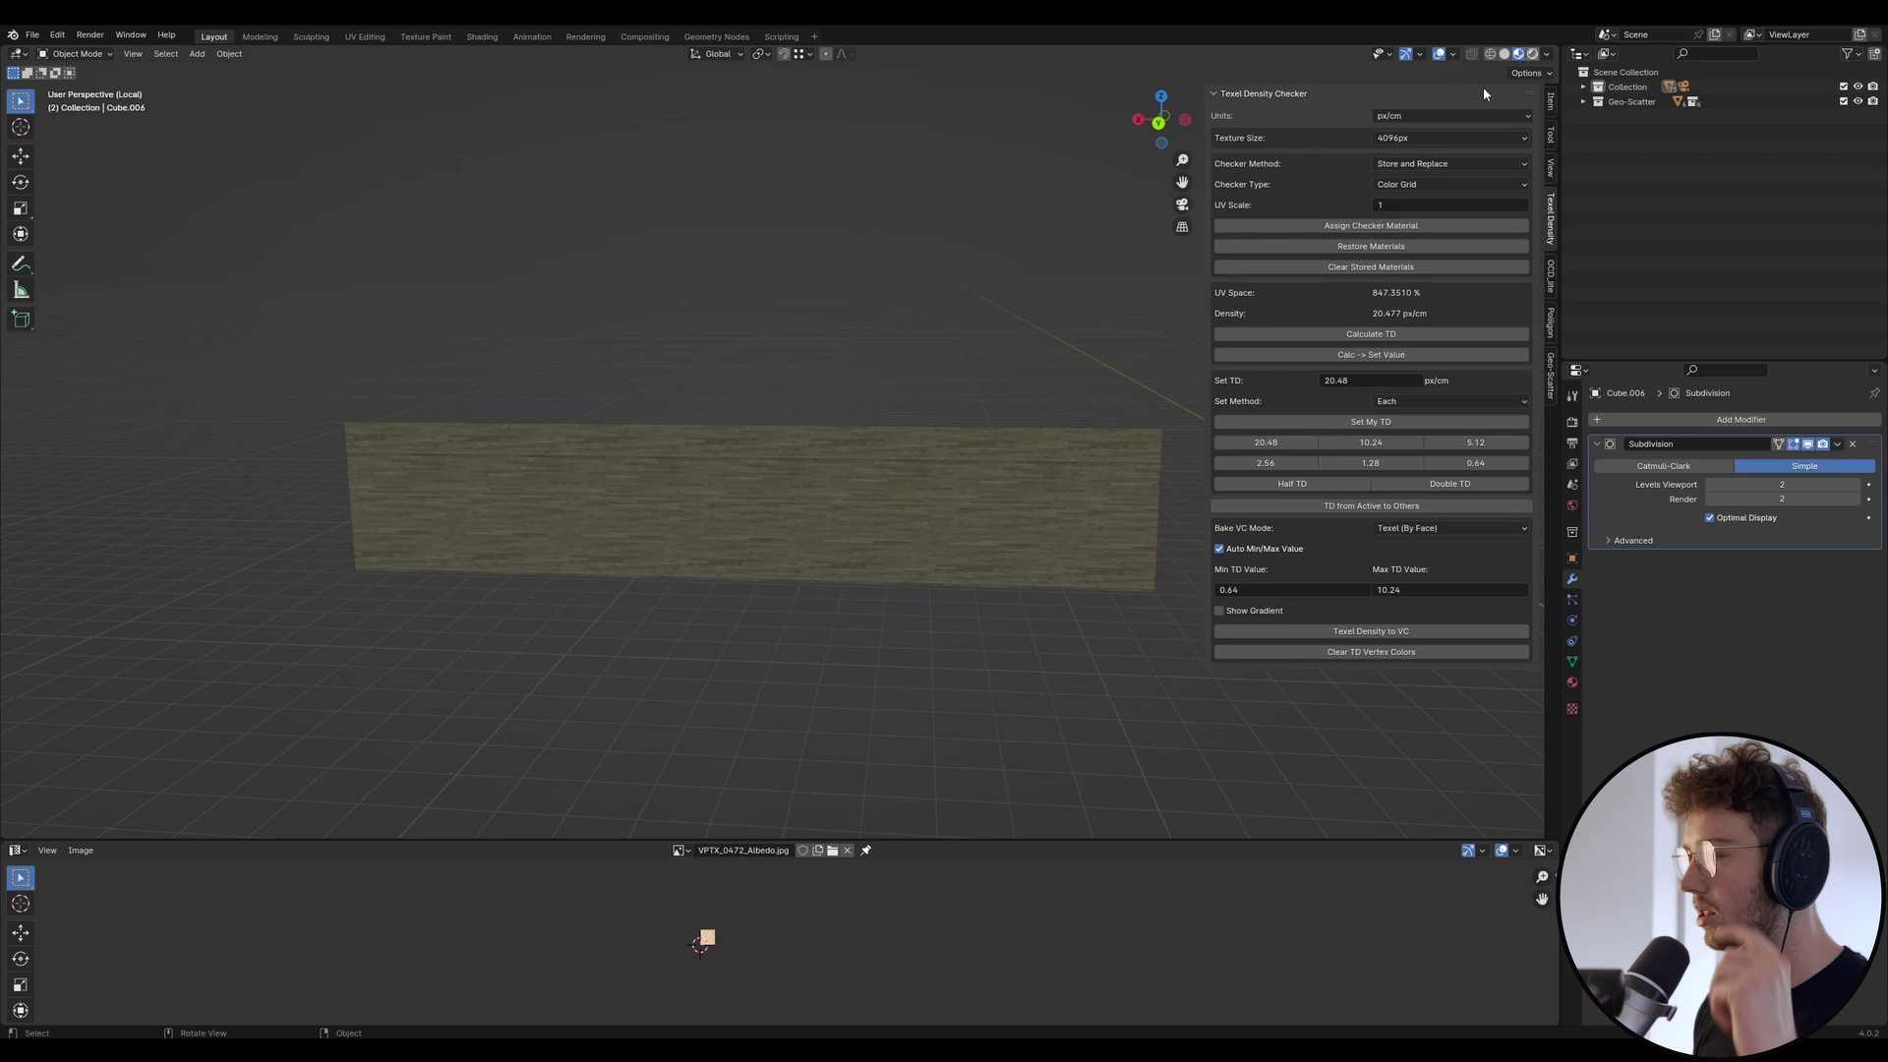
key(z)
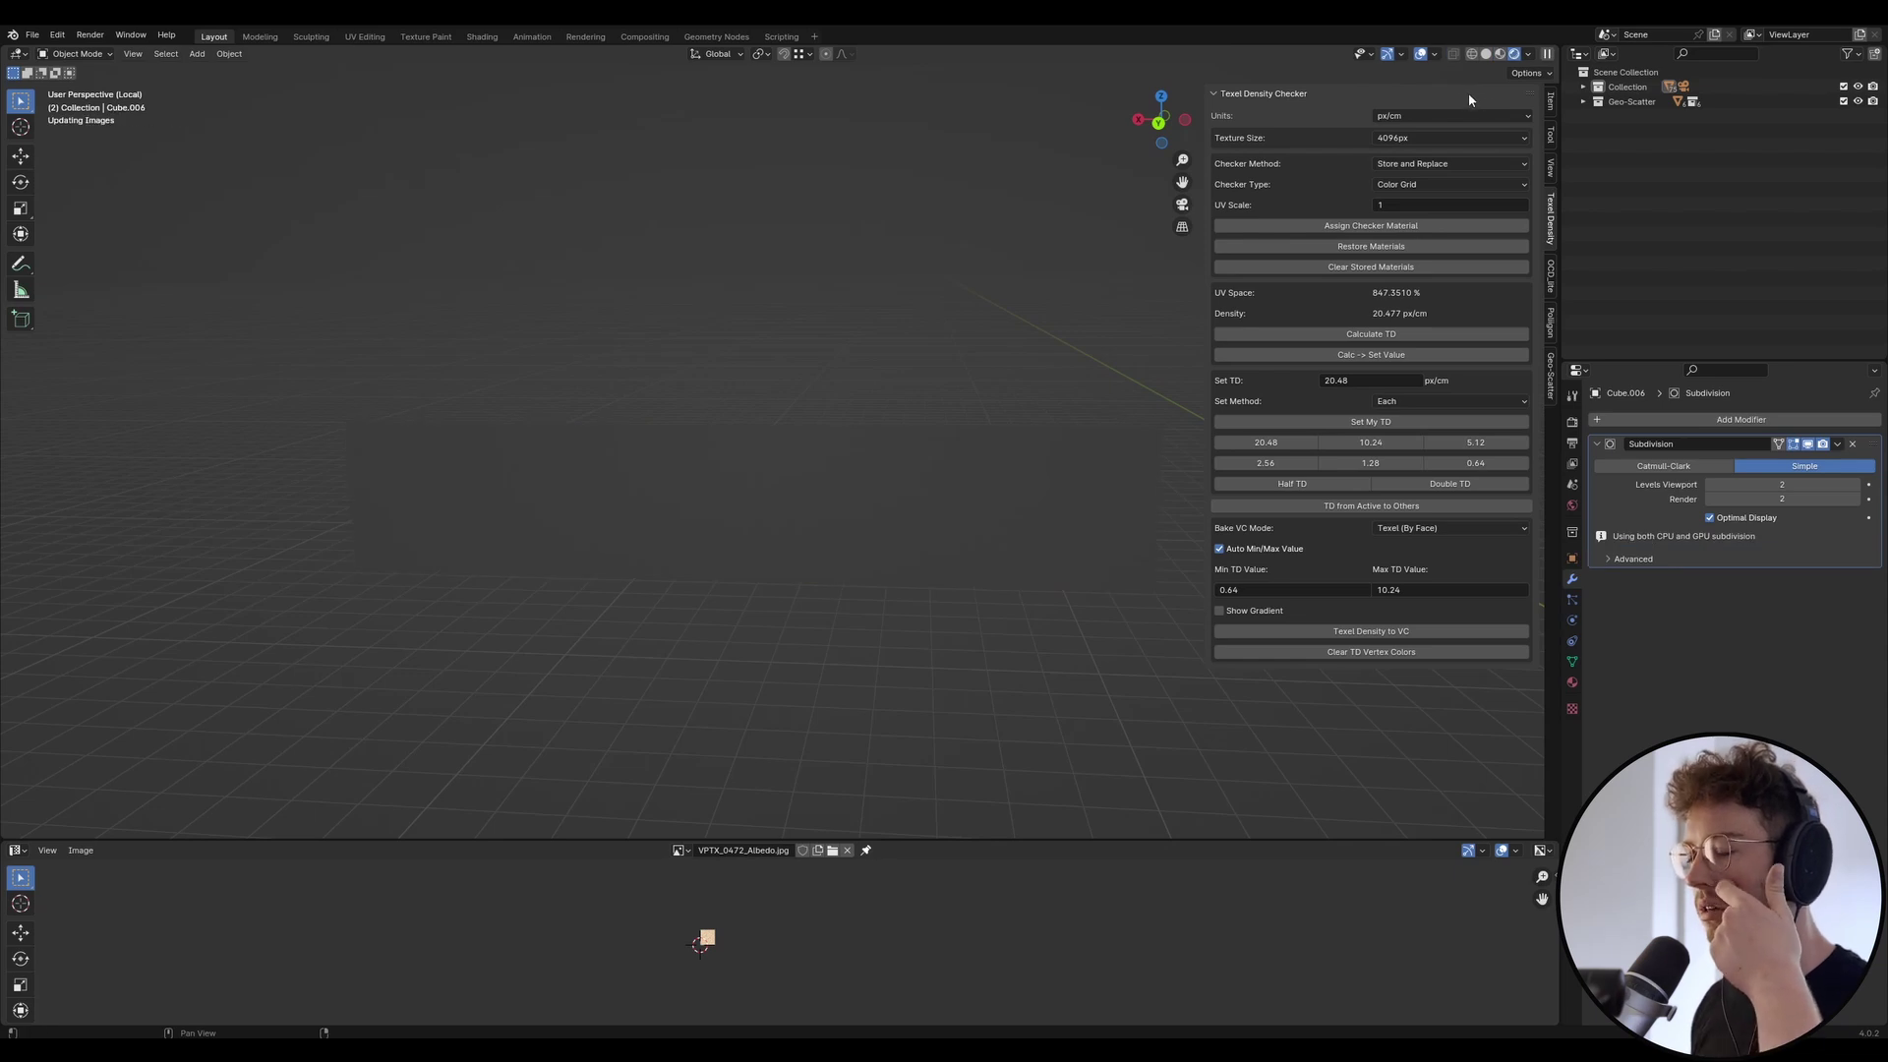
right_click(1017, 328)
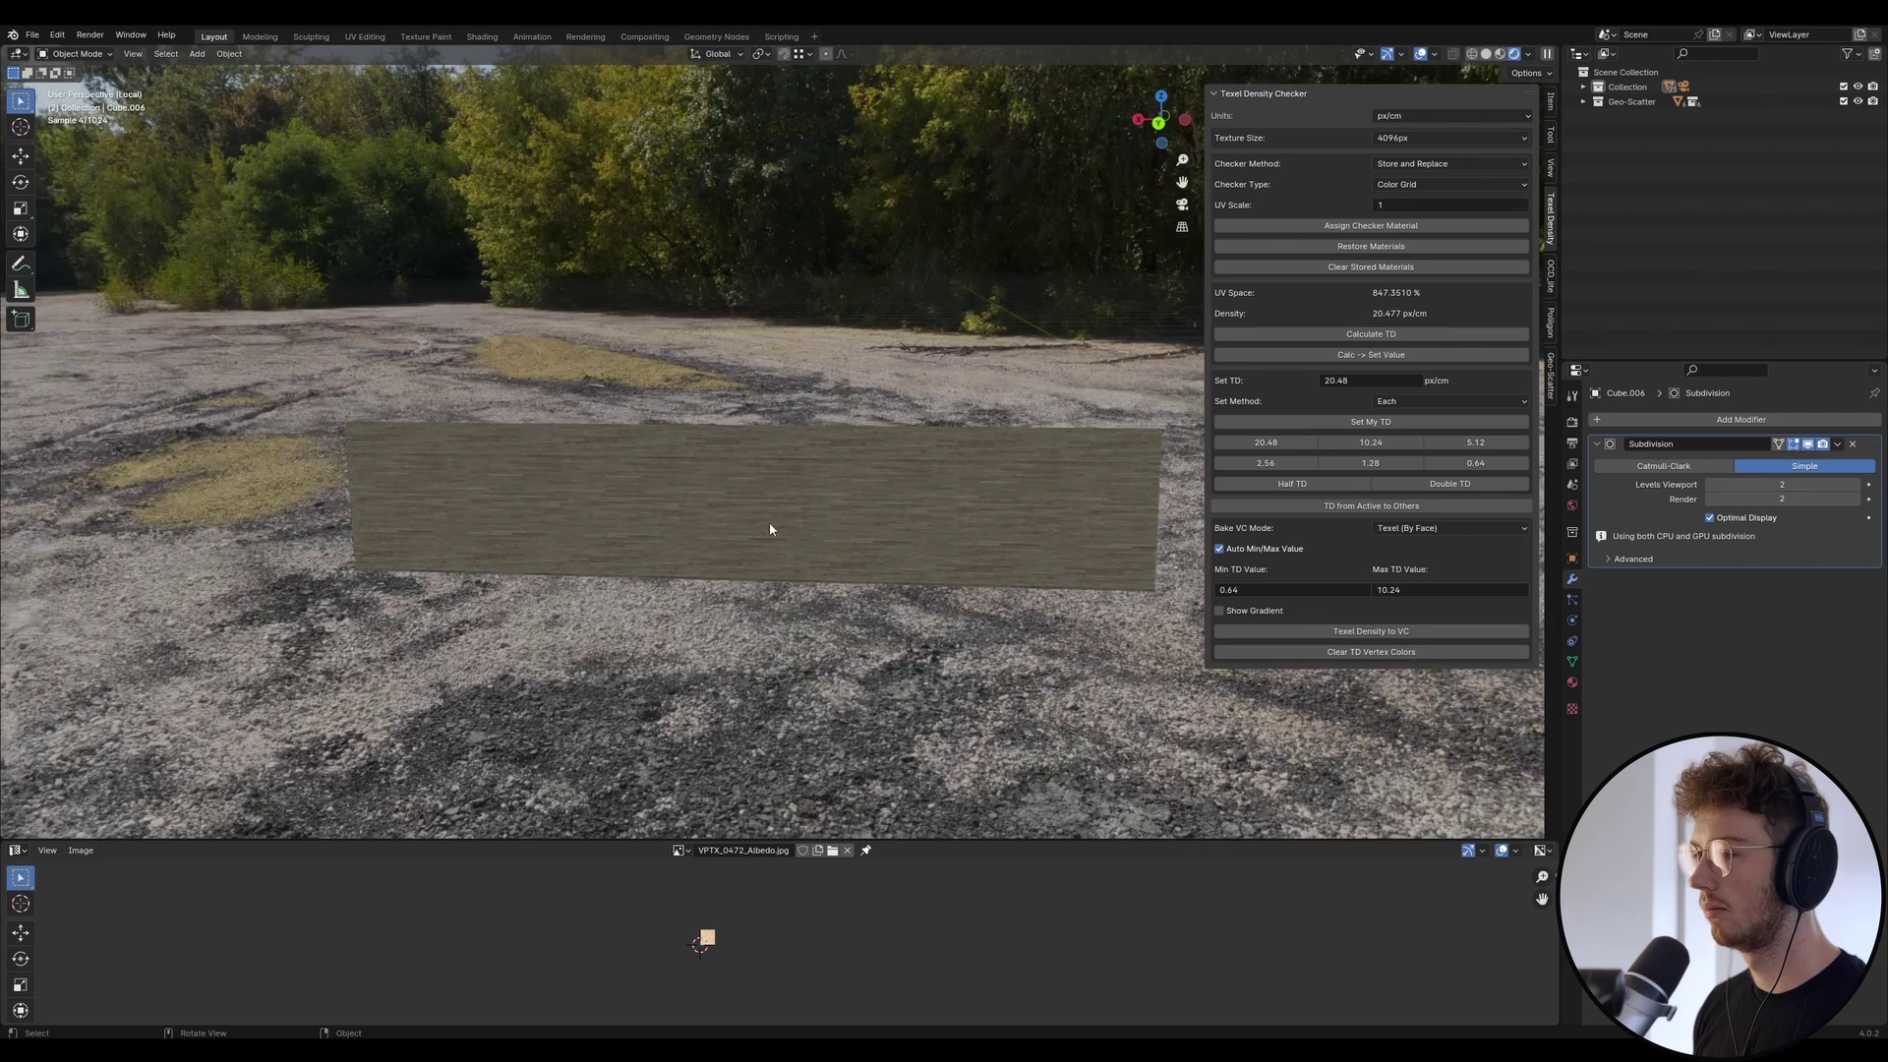
scroll(498, 476, up, 8)
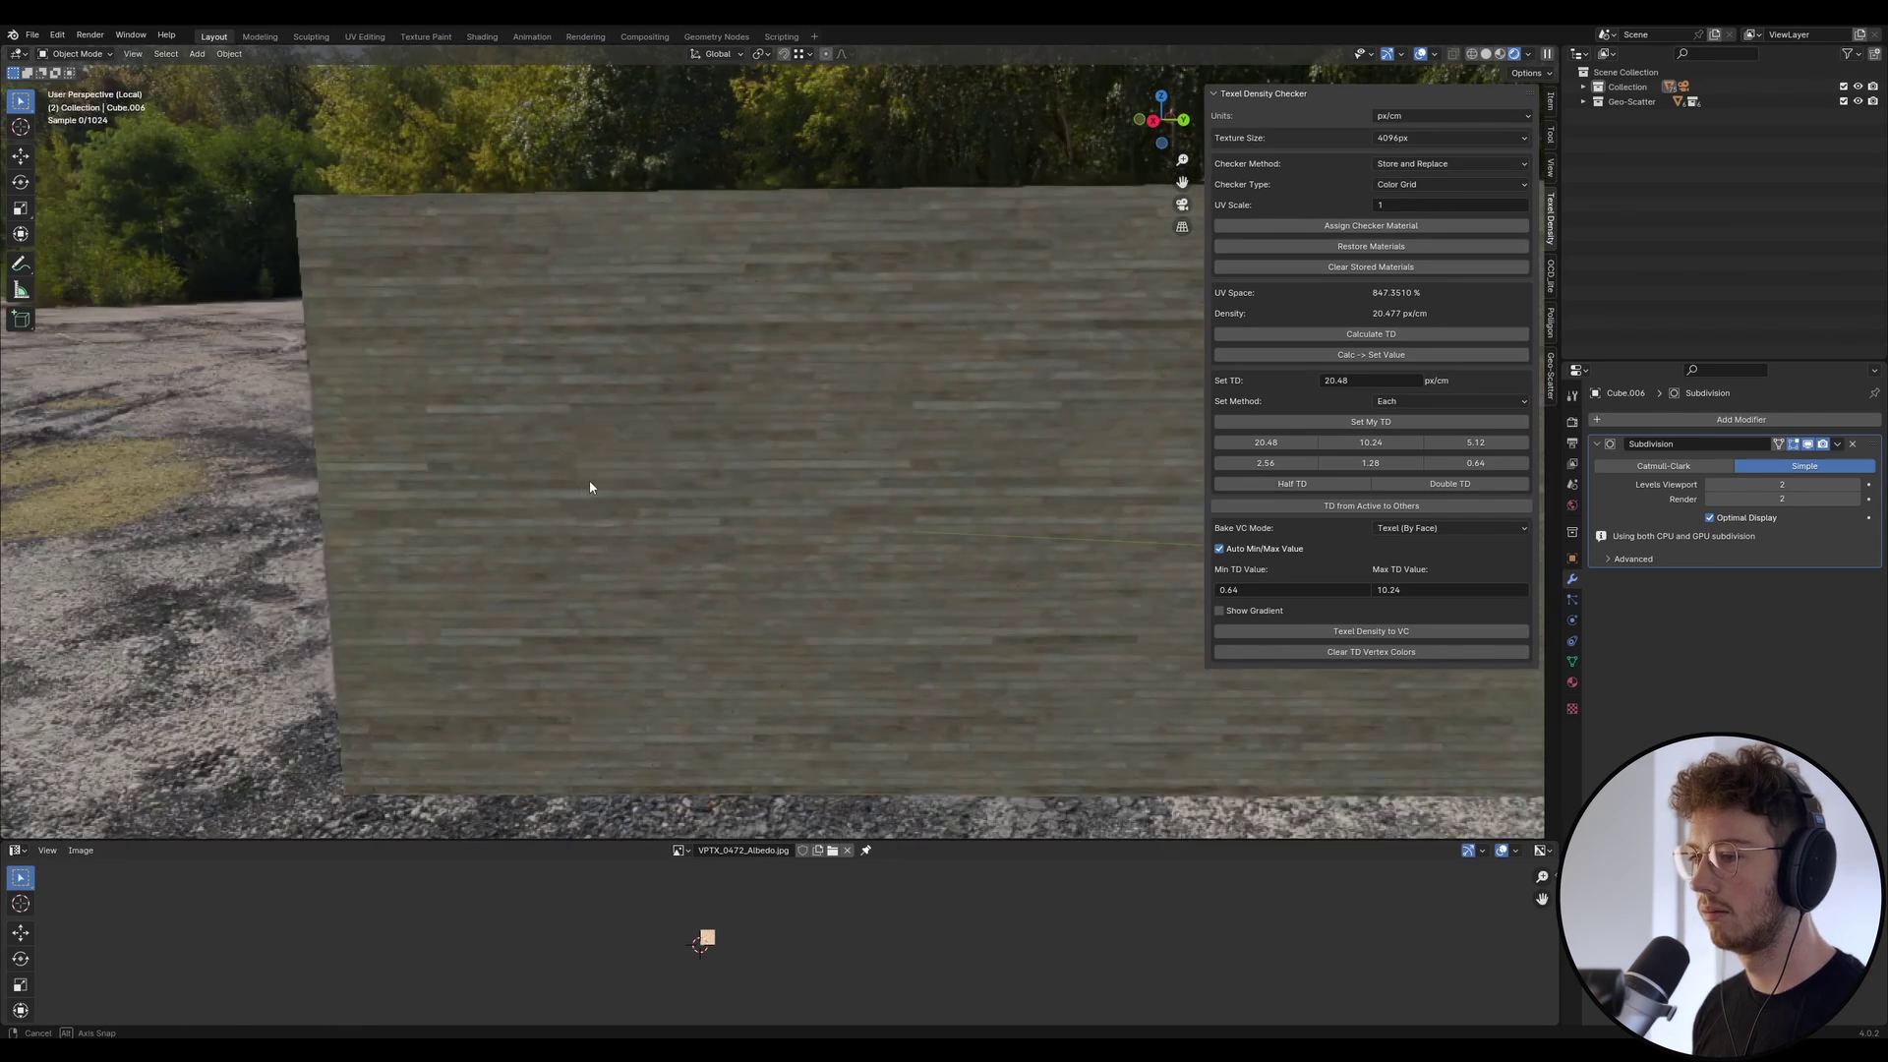
Examine the rear wall's brick relief, edges and silhouette from grazing angles and close up.
middle_drag(590, 489, 305, 465)
middle_drag(452, 457, 563, 492)
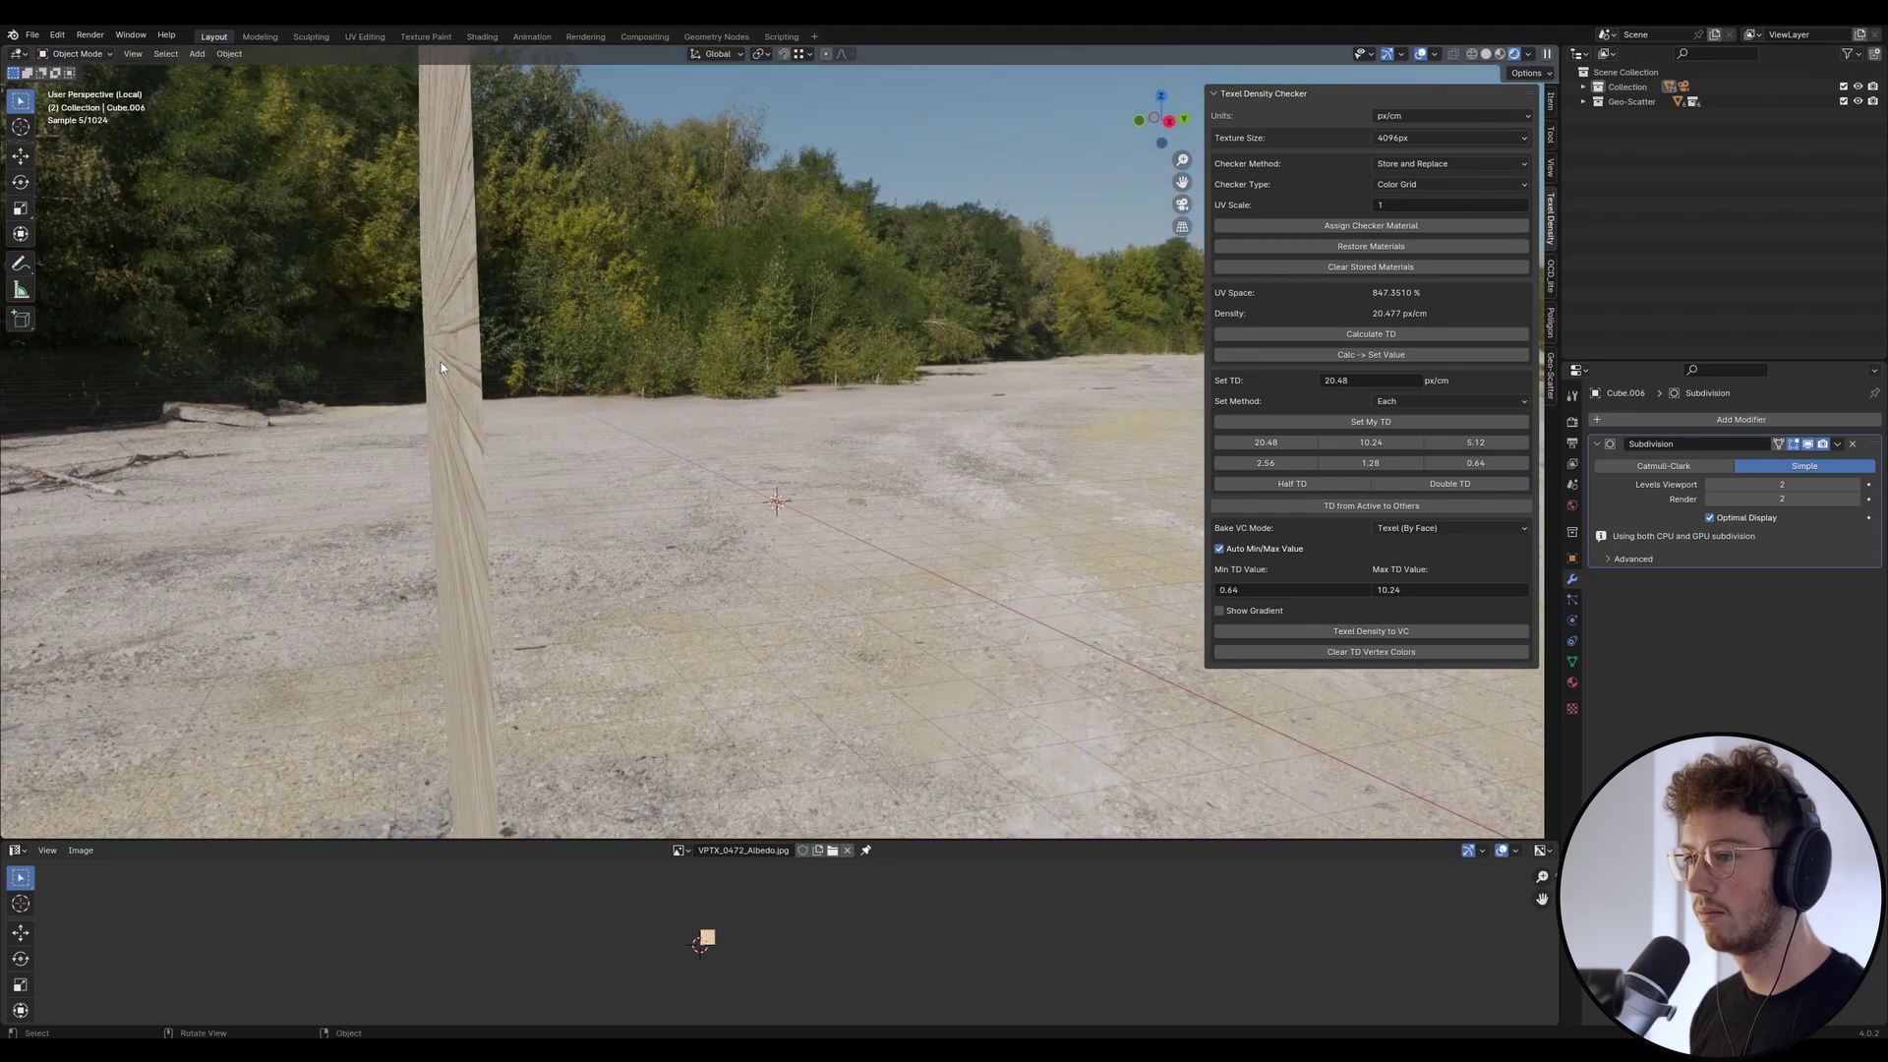
scroll(440, 362, up, 3)
shift+middle_drag(716, 353, 647, 387)
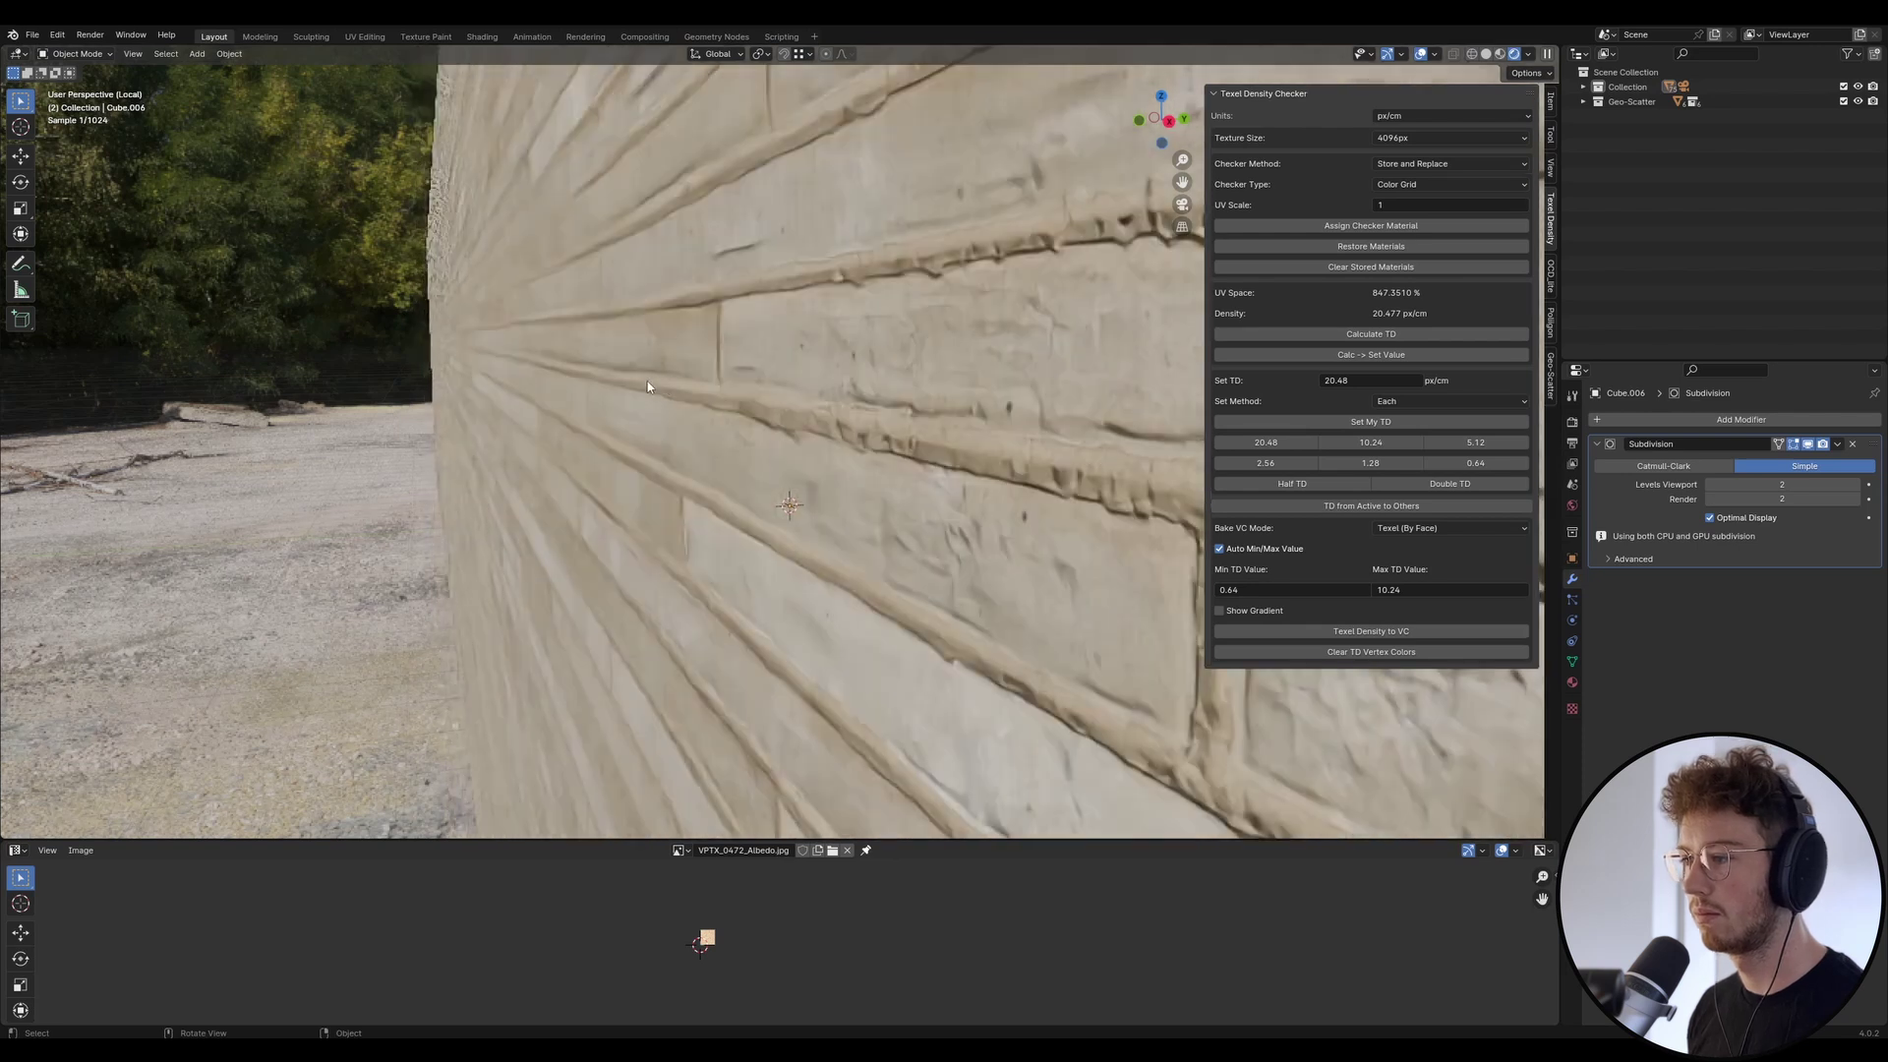
scroll(648, 386, down, 8)
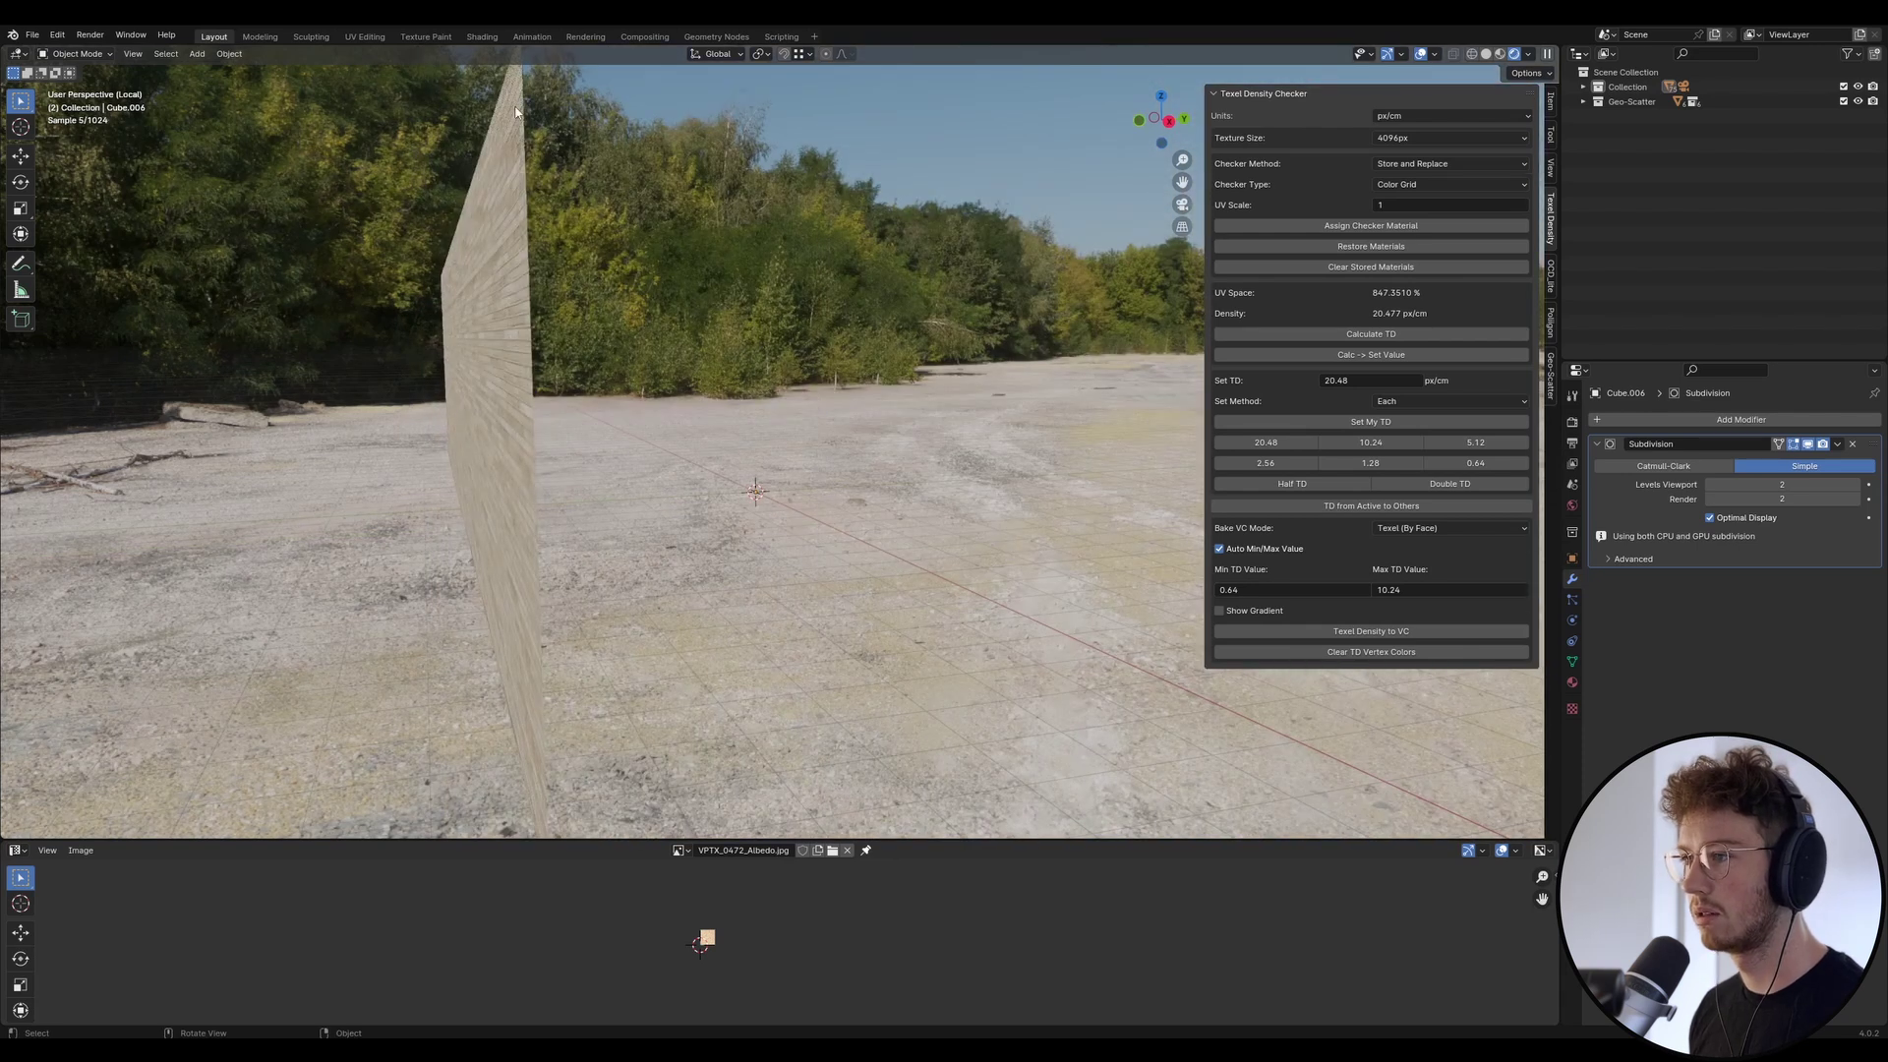
scroll(517, 111, up, 8)
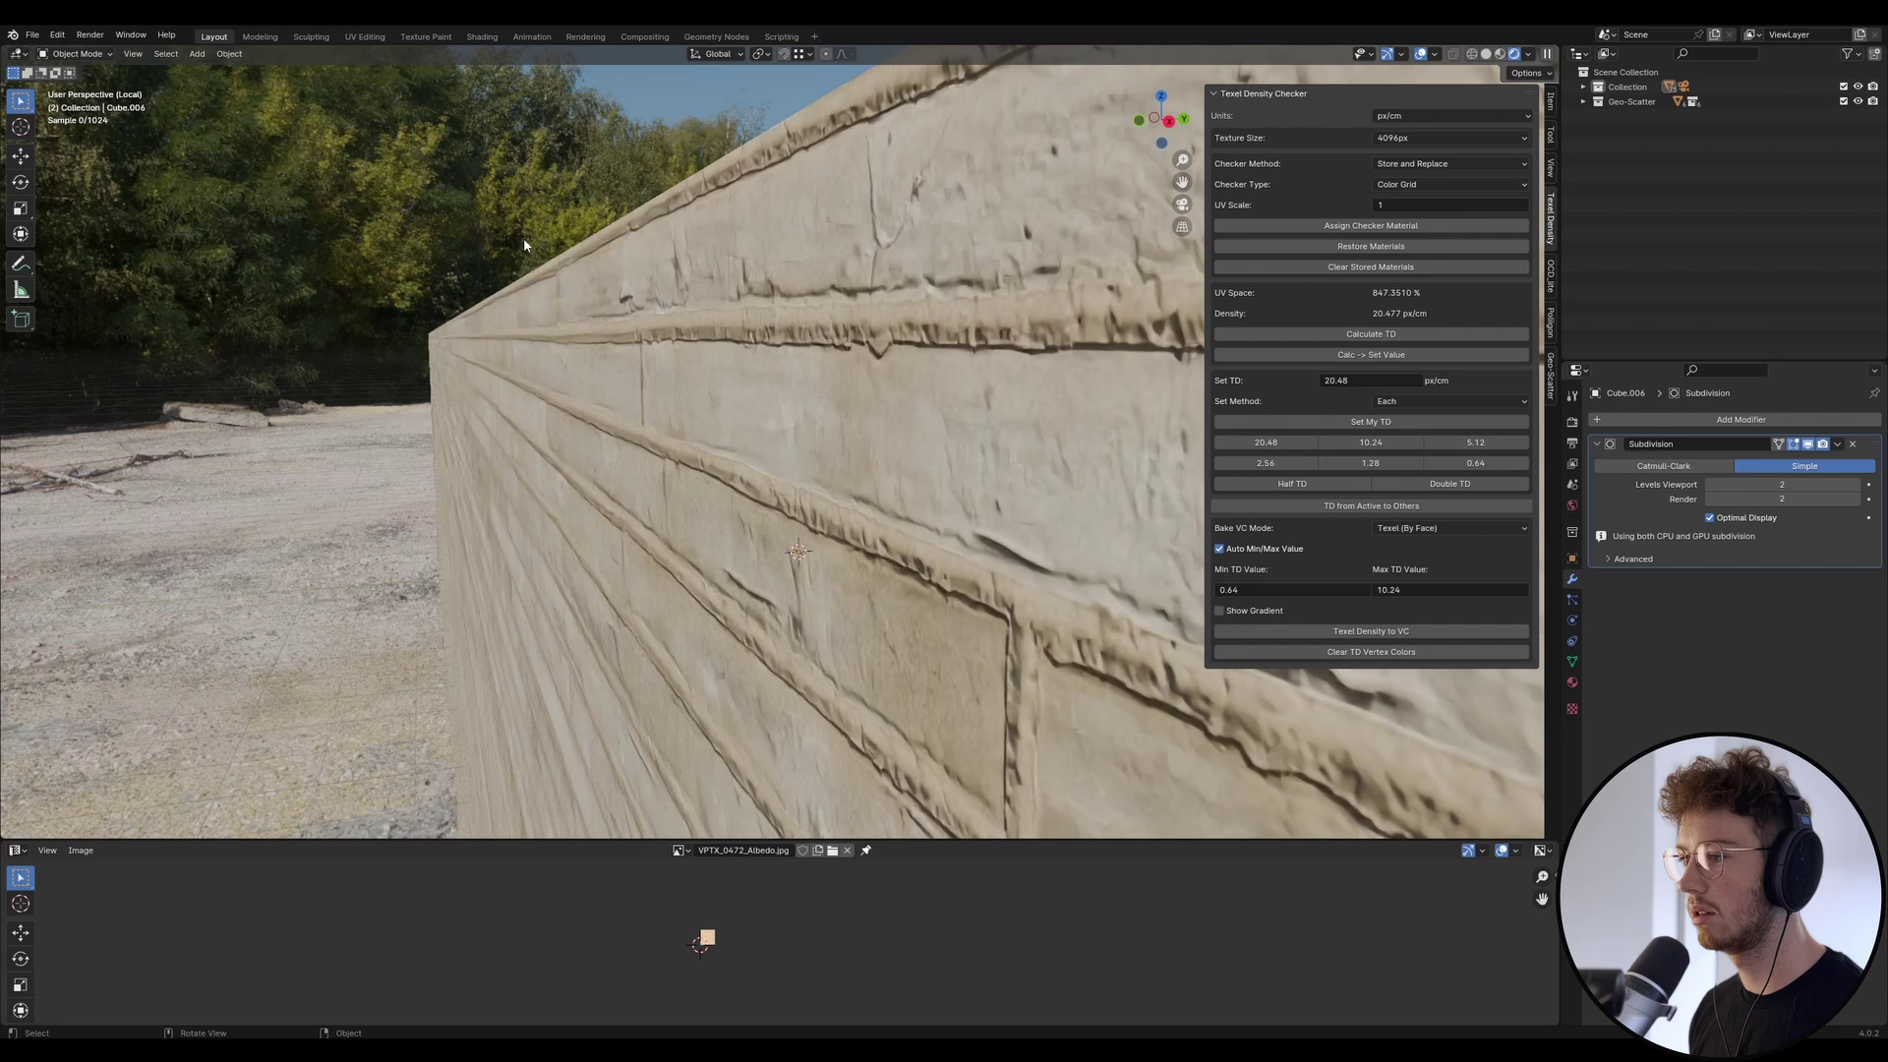
scroll(524, 238, down, 3)
middle_drag(523, 238, 600, 271)
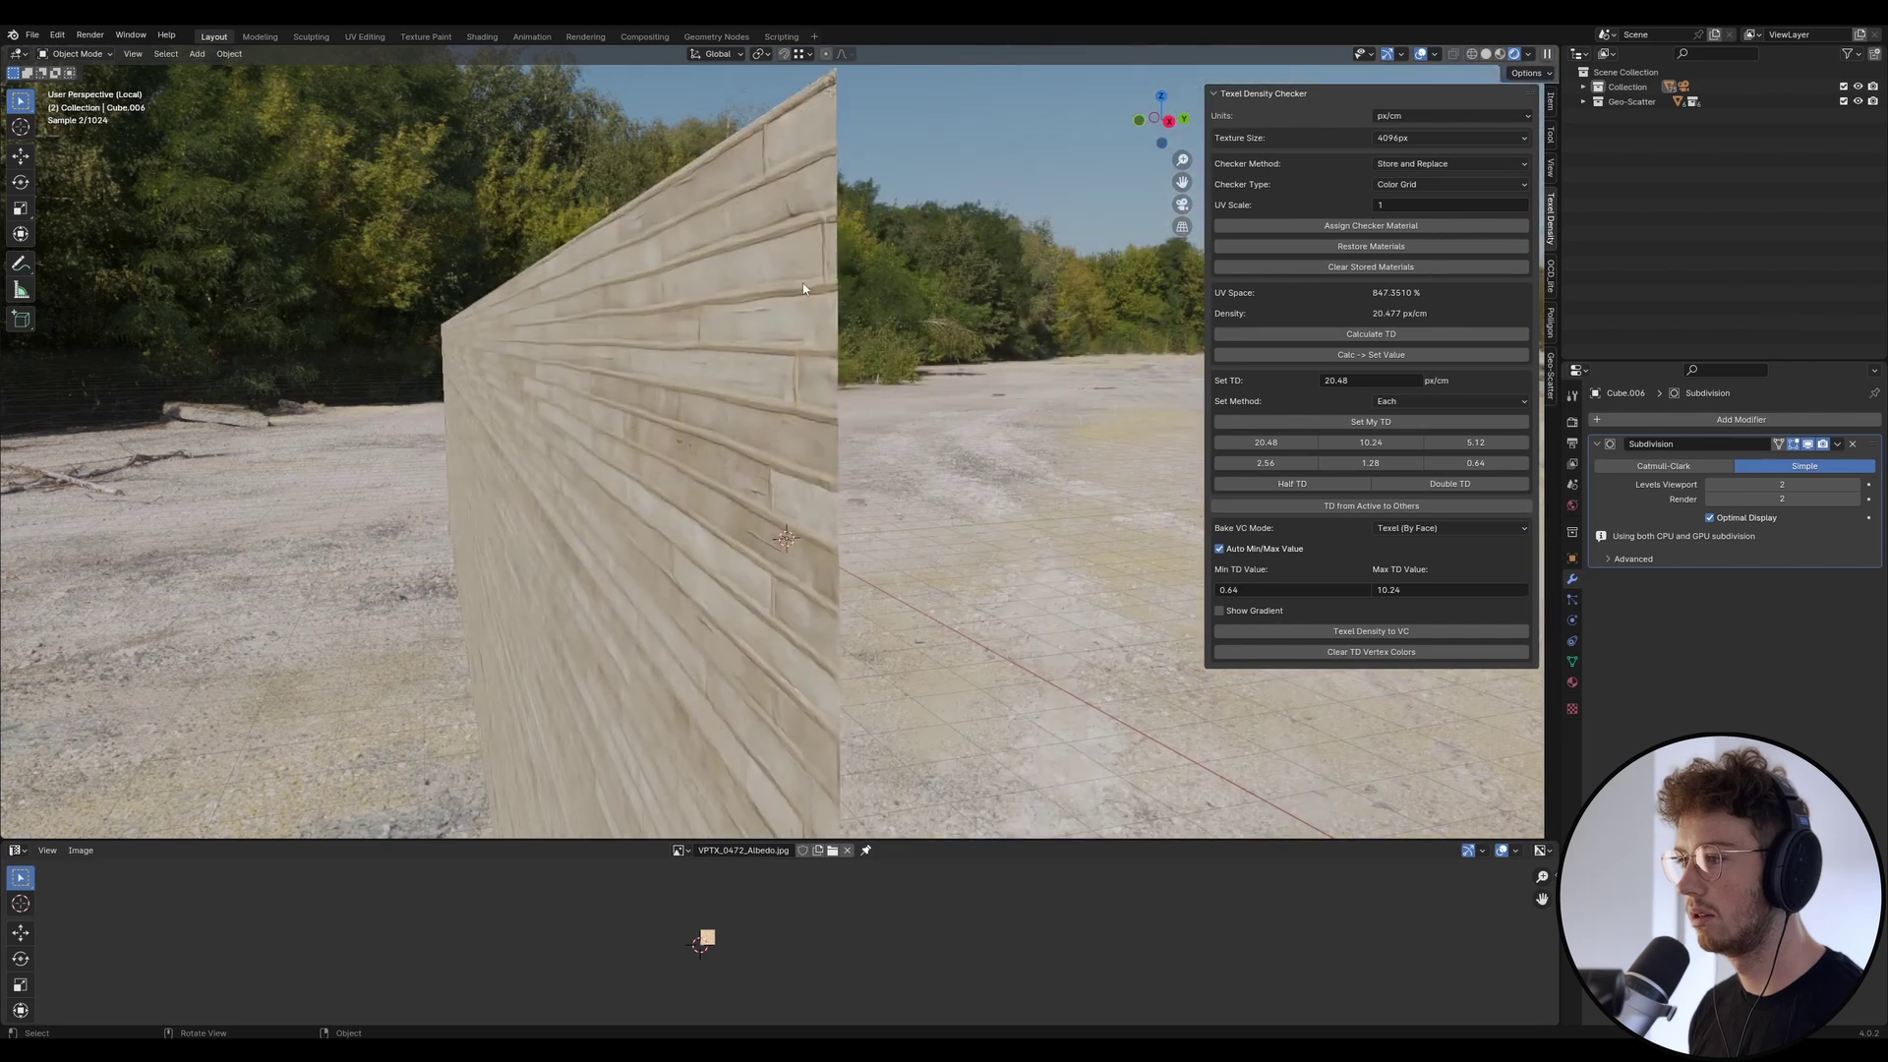
mouse_move(802, 281)
middle_down()
mouse_move(751, 285)
mouse_move(809, 291)
middle_up()
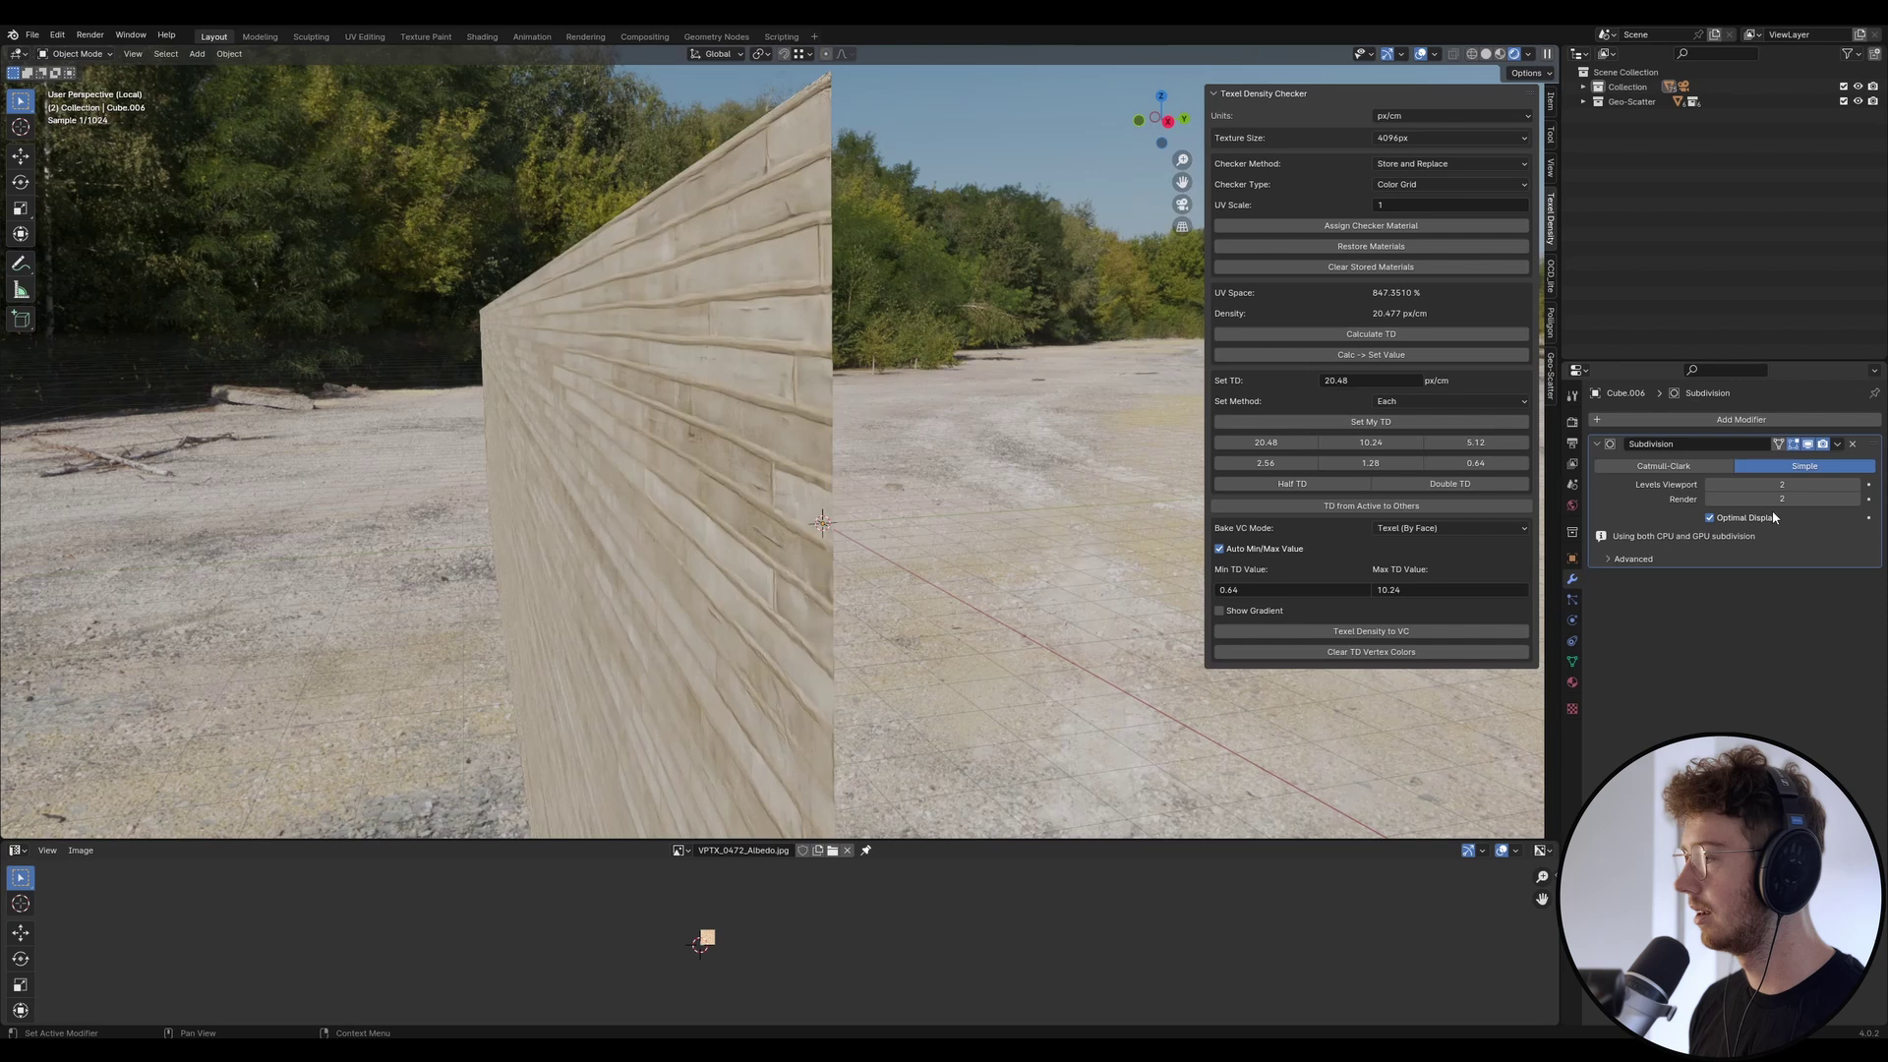
Set the rear wall's Subdivision modifier to 3 levels for both viewport and render.
click(1855, 485)
click(1855, 499)
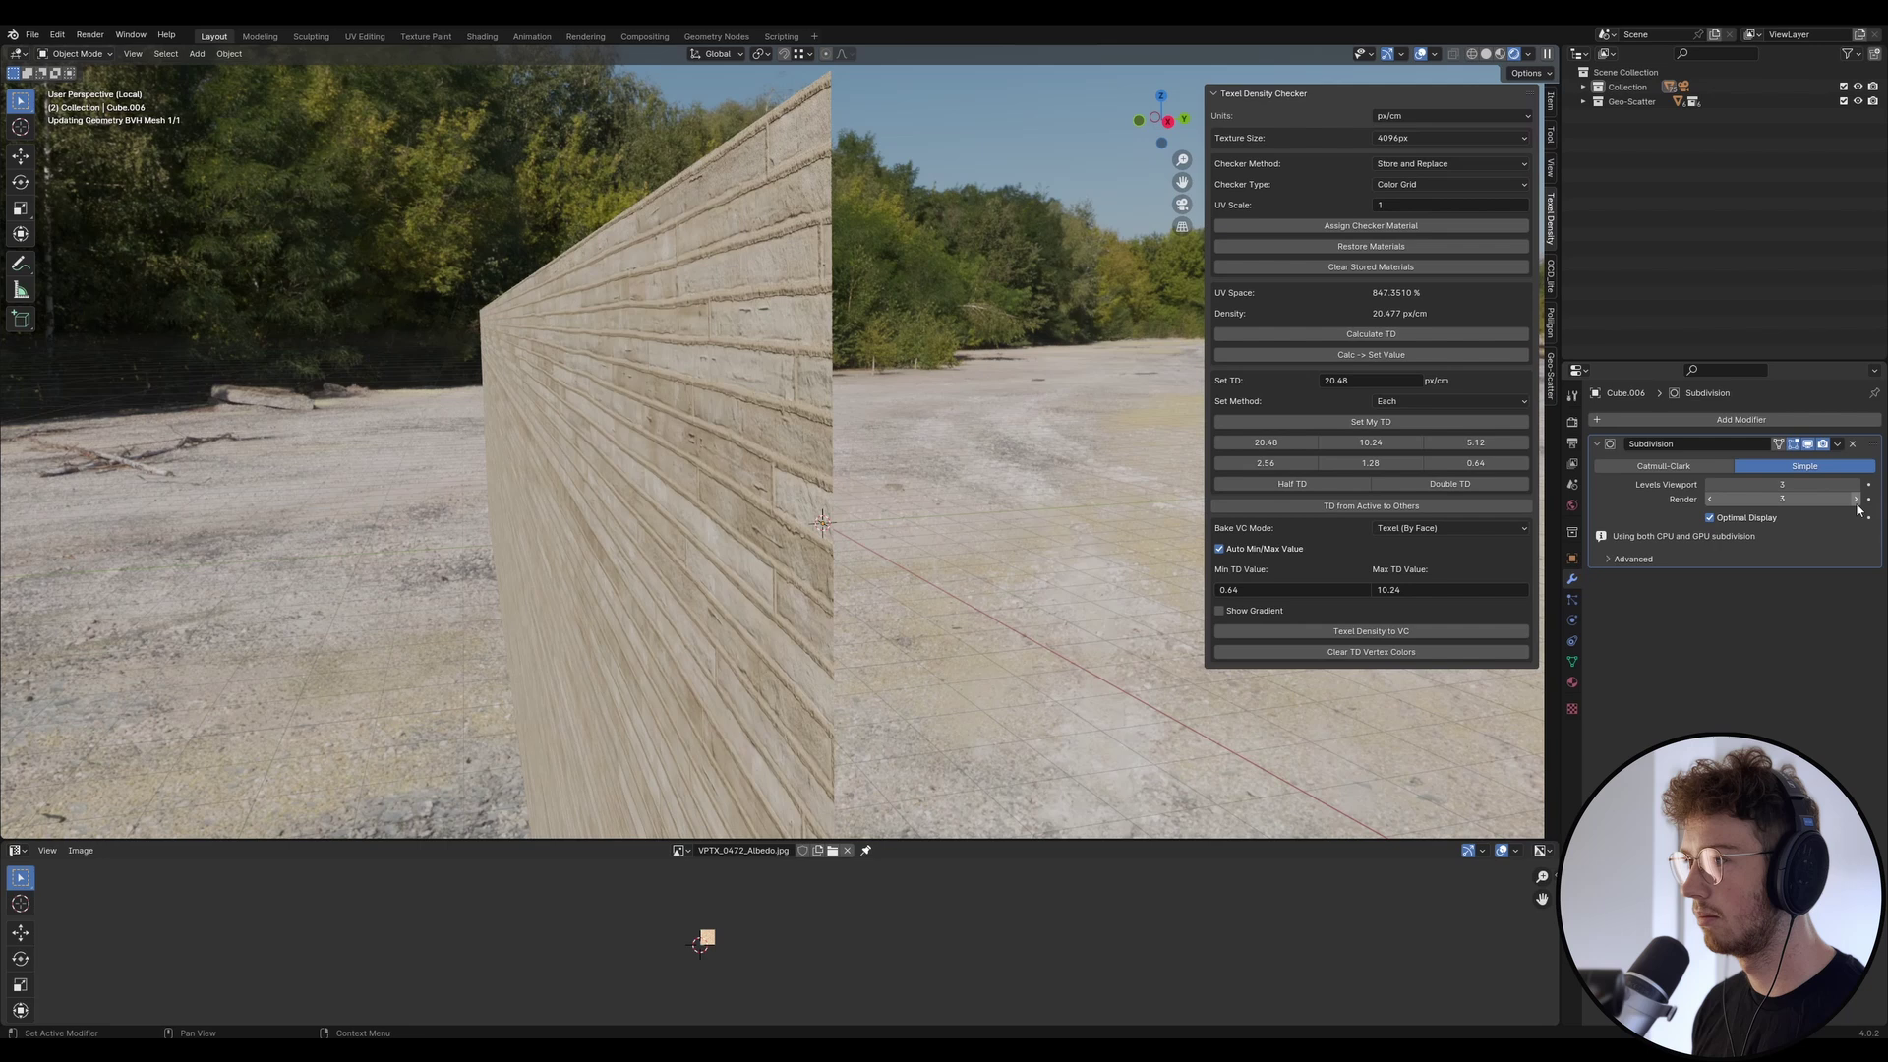
Replace the UV Editor with an enlarged Shader Editor framing the brick material's settings and Displacement node.
click(16, 850)
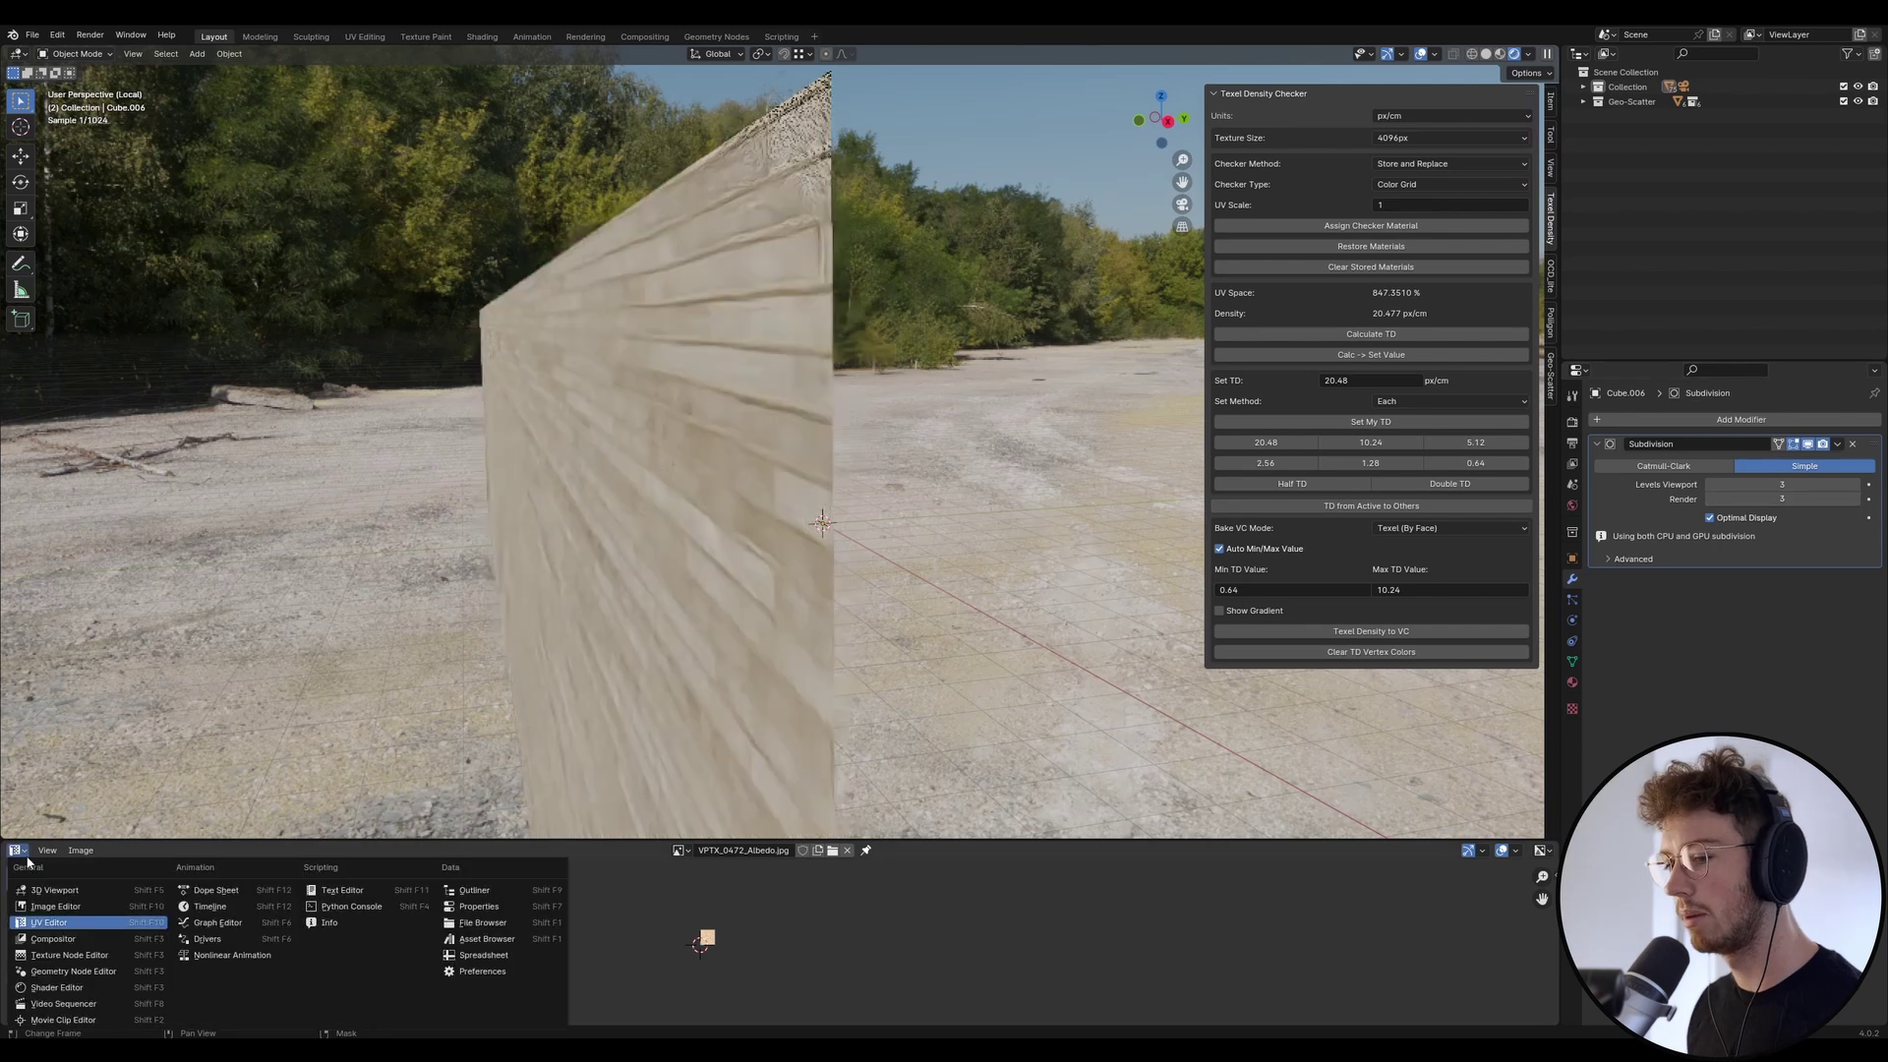
click(80, 989)
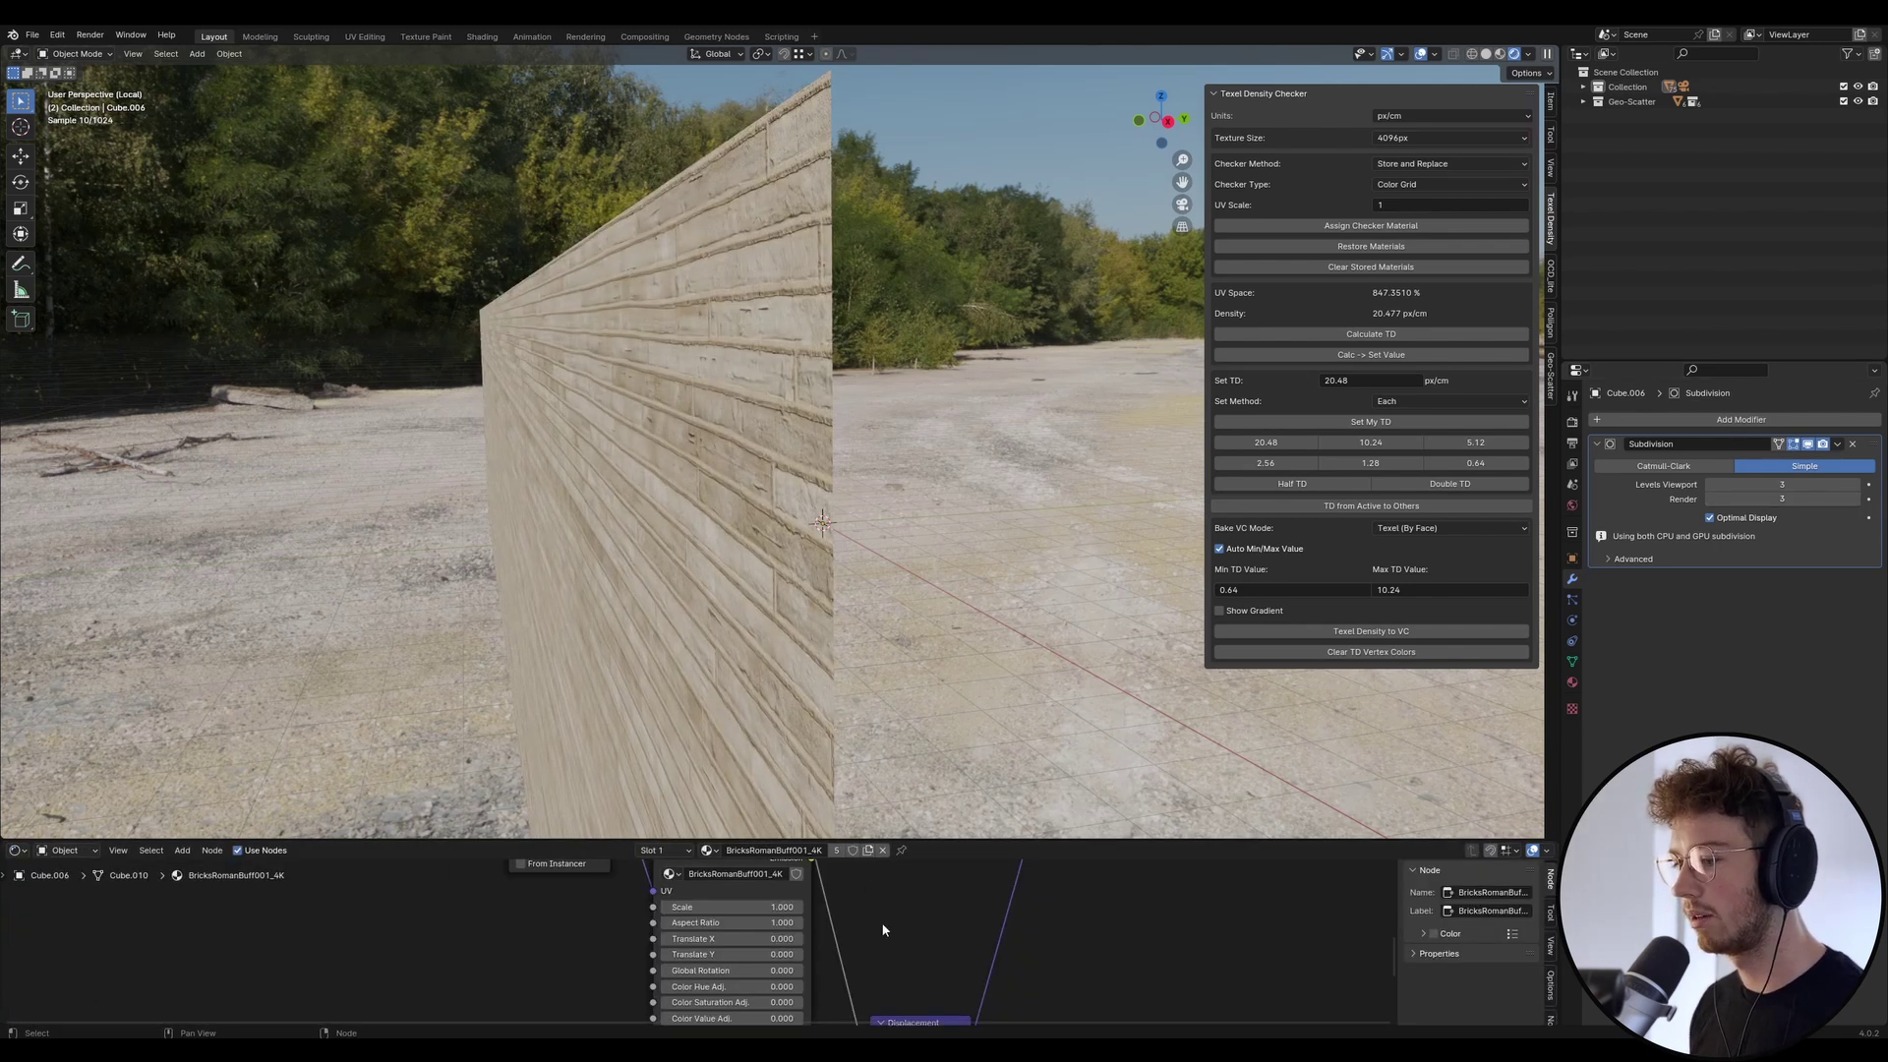
drag(905, 842, 905, 659)
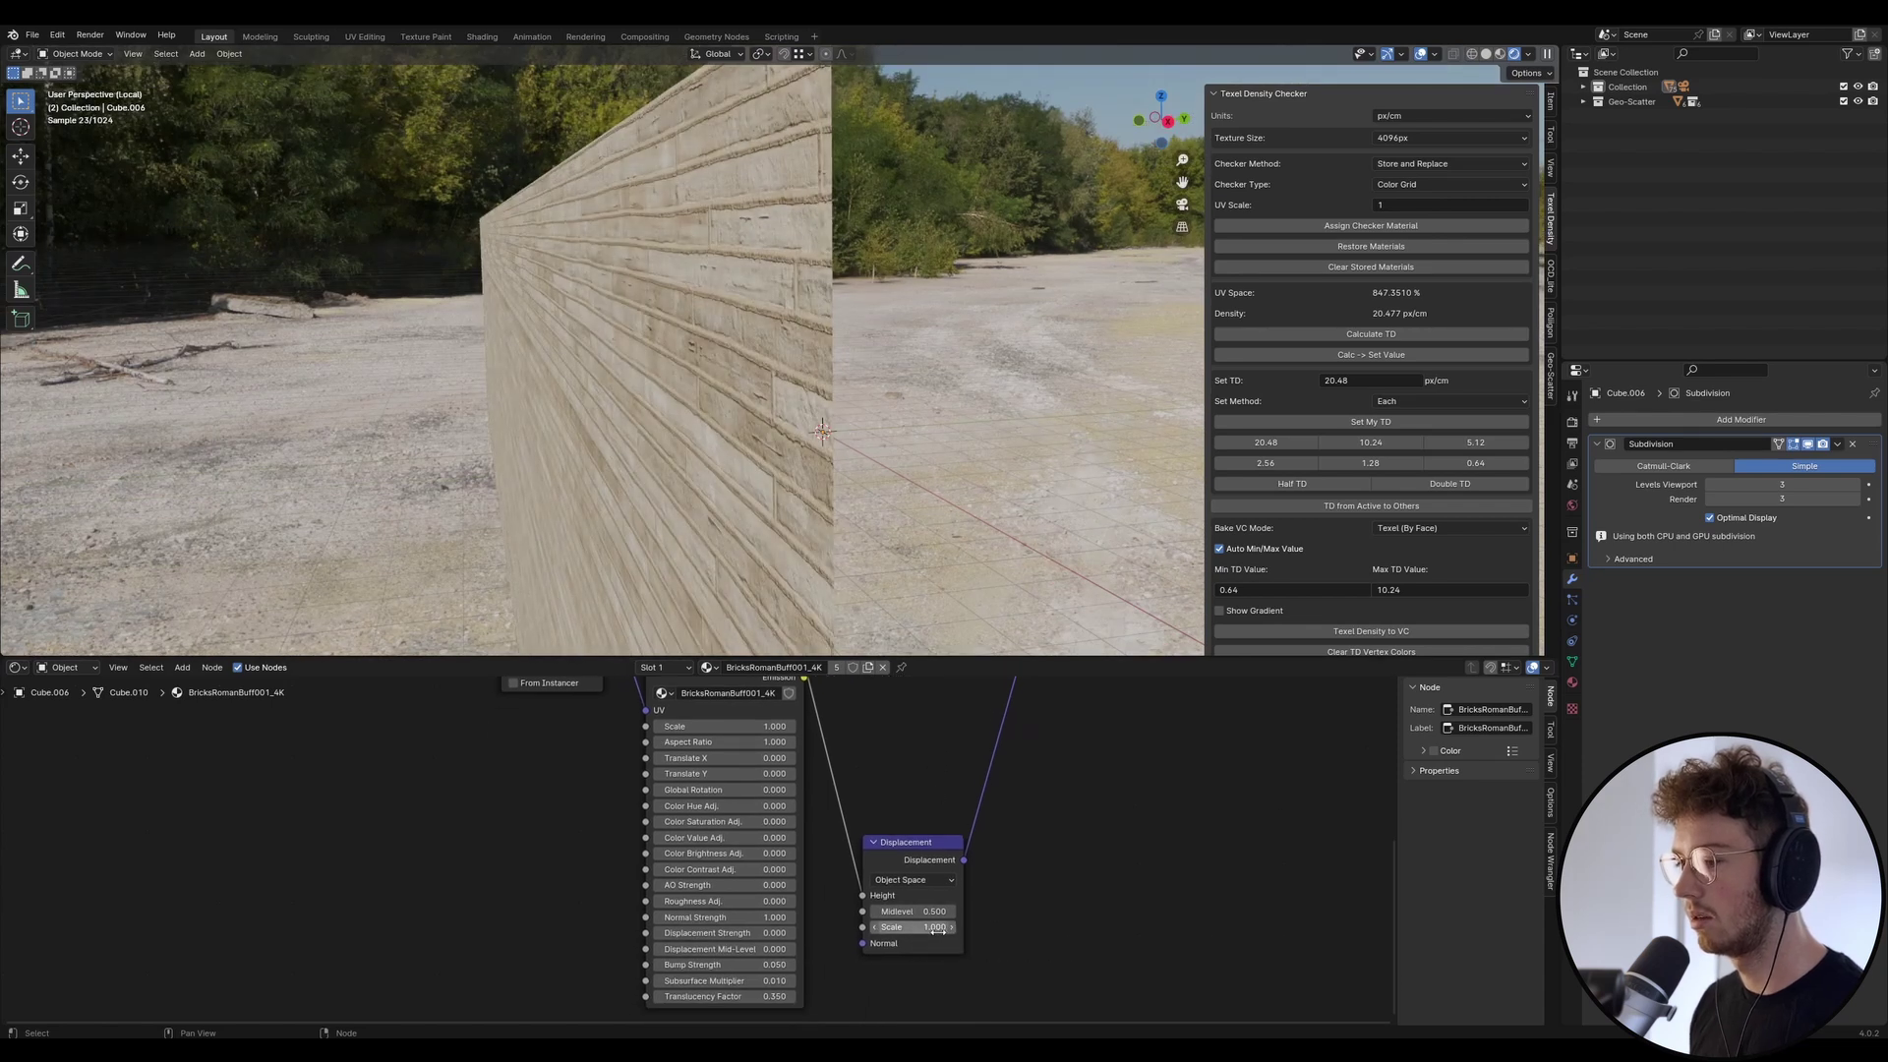
scroll(853, 824, down, 1)
middle_drag(859, 783, 858, 828)
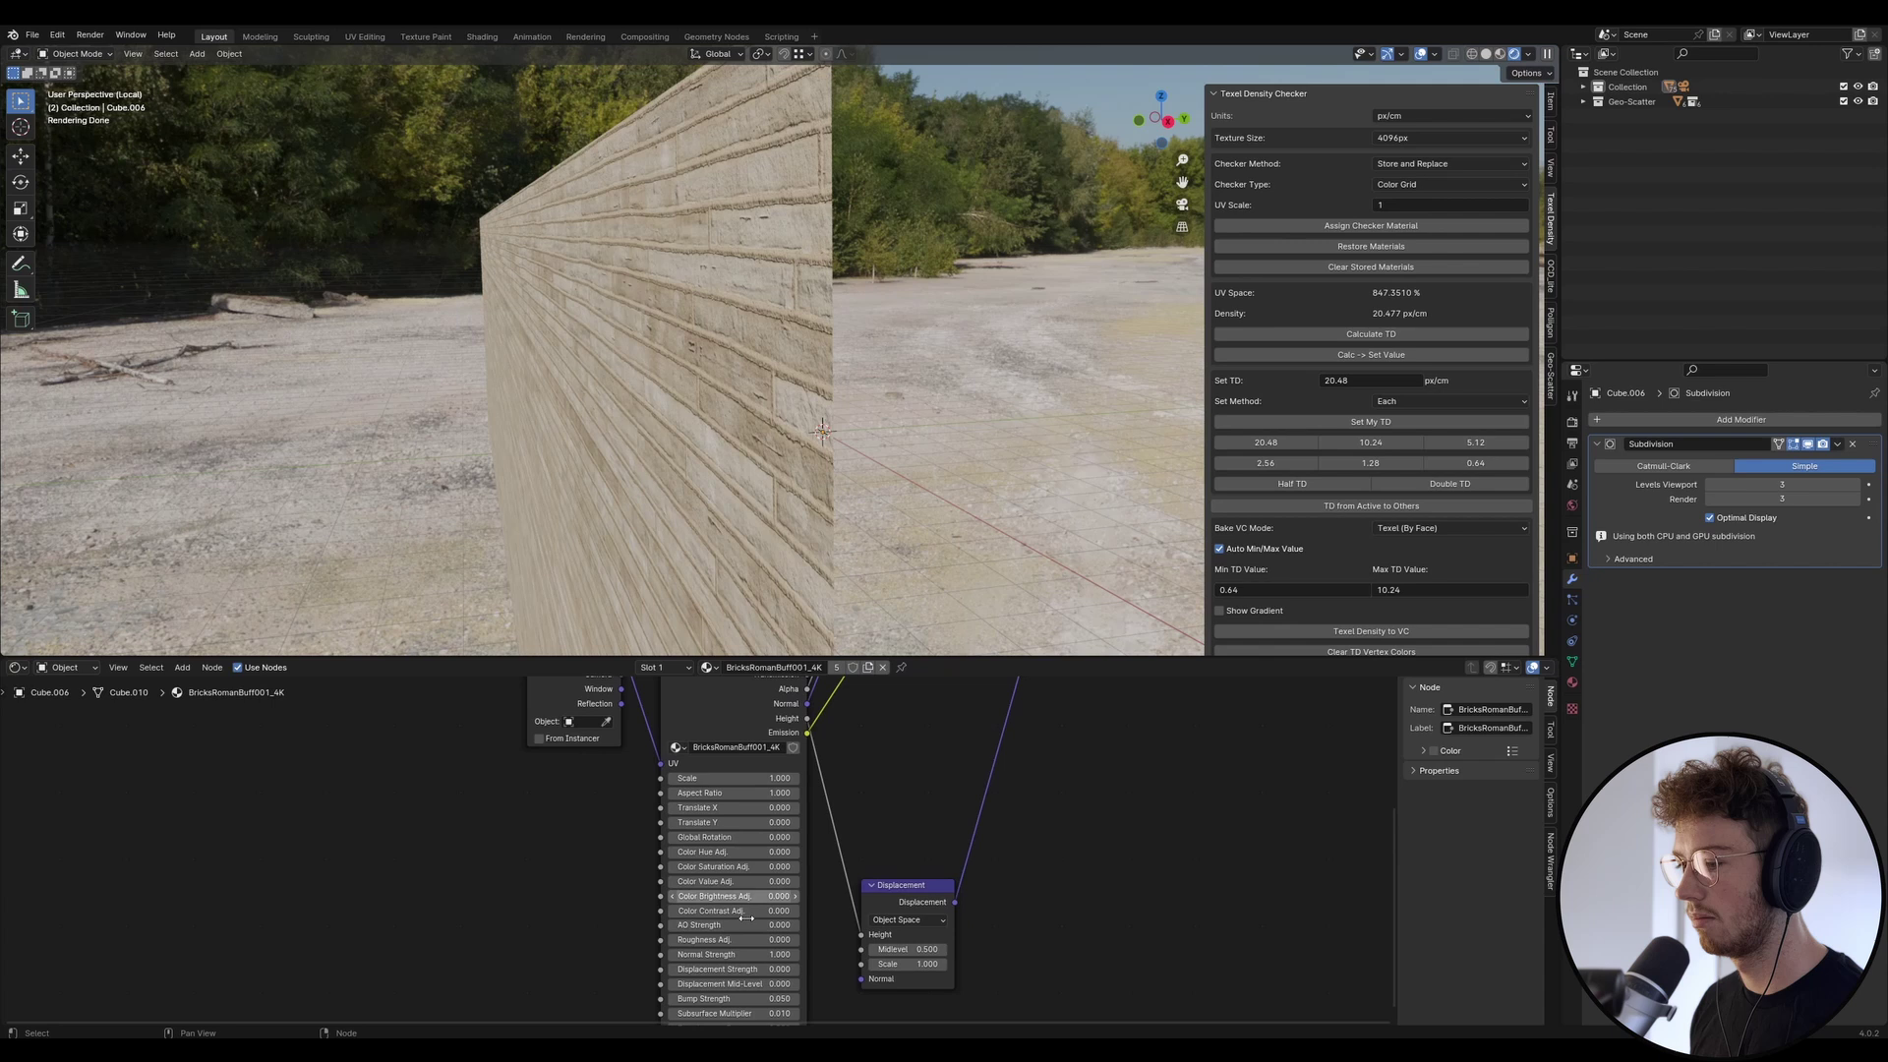
Try a Displacement Strength of 1 on the BricksRomanBuff001_4K material and reduce it to 0.1.
click(757, 969)
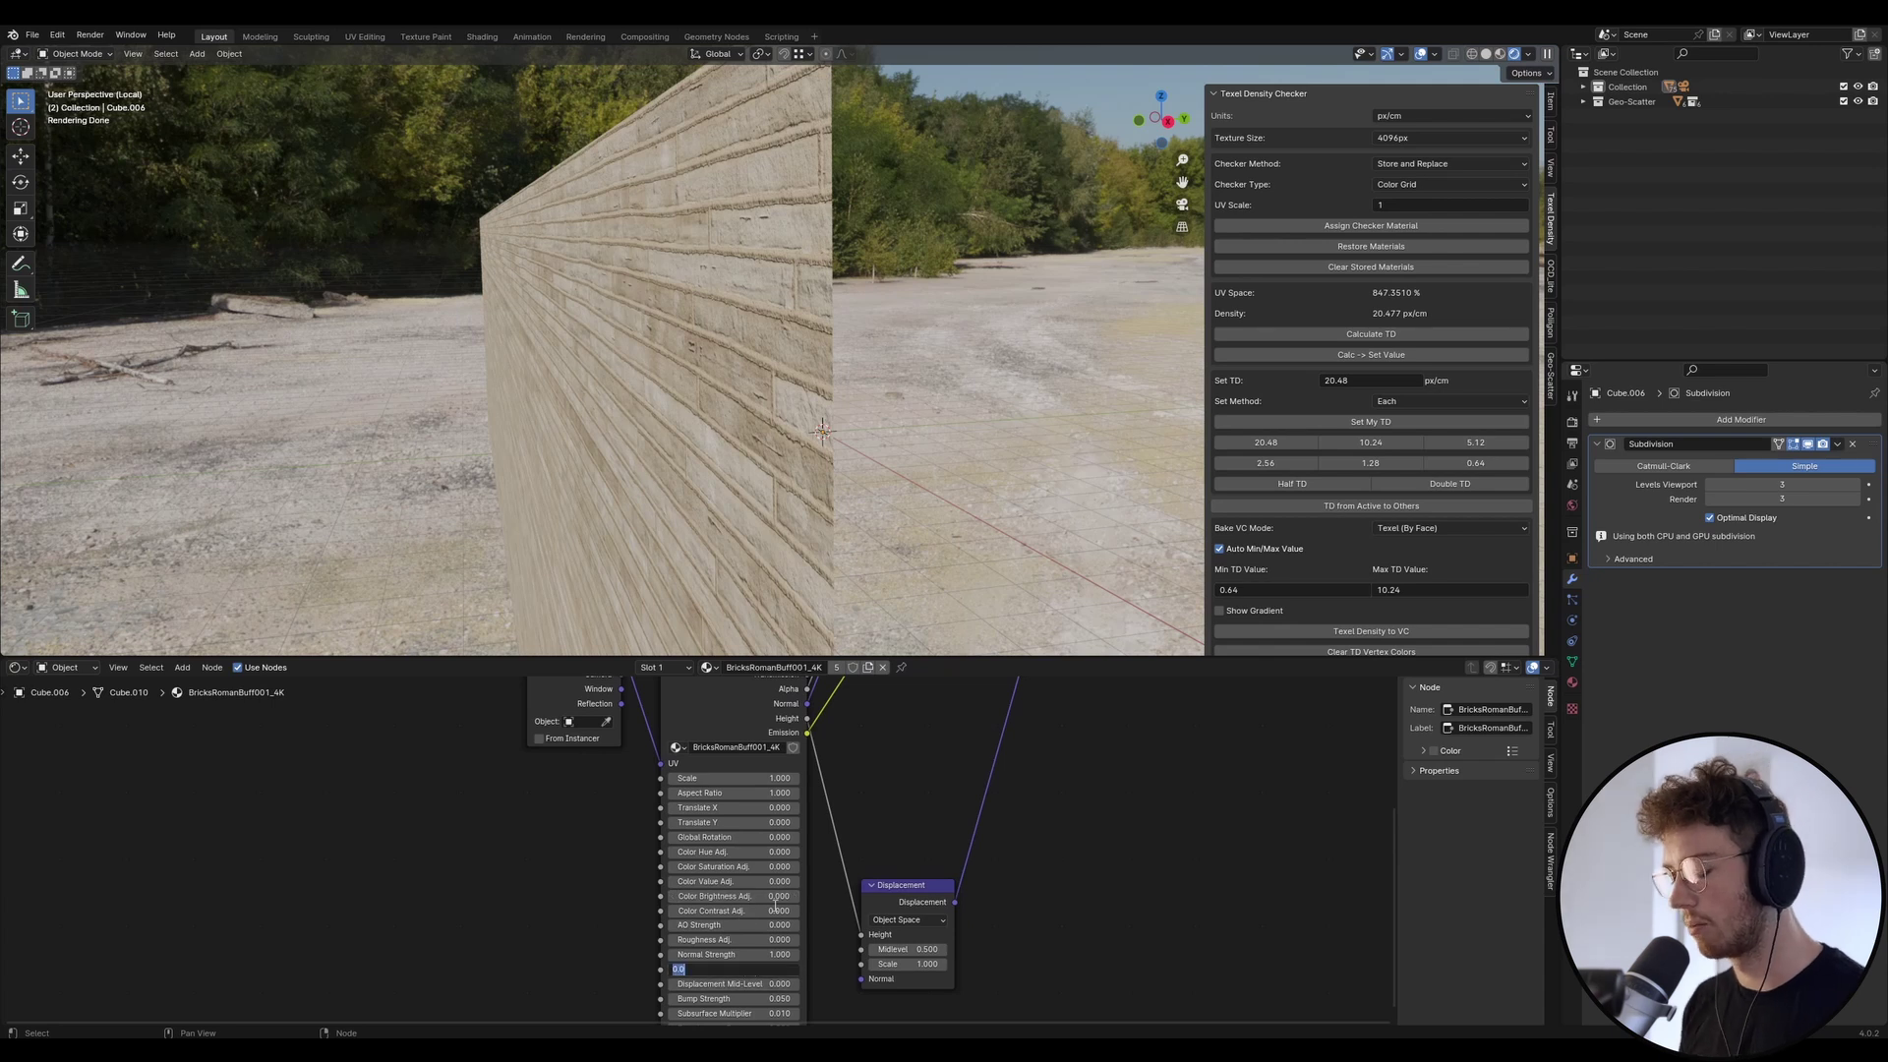
text(1)
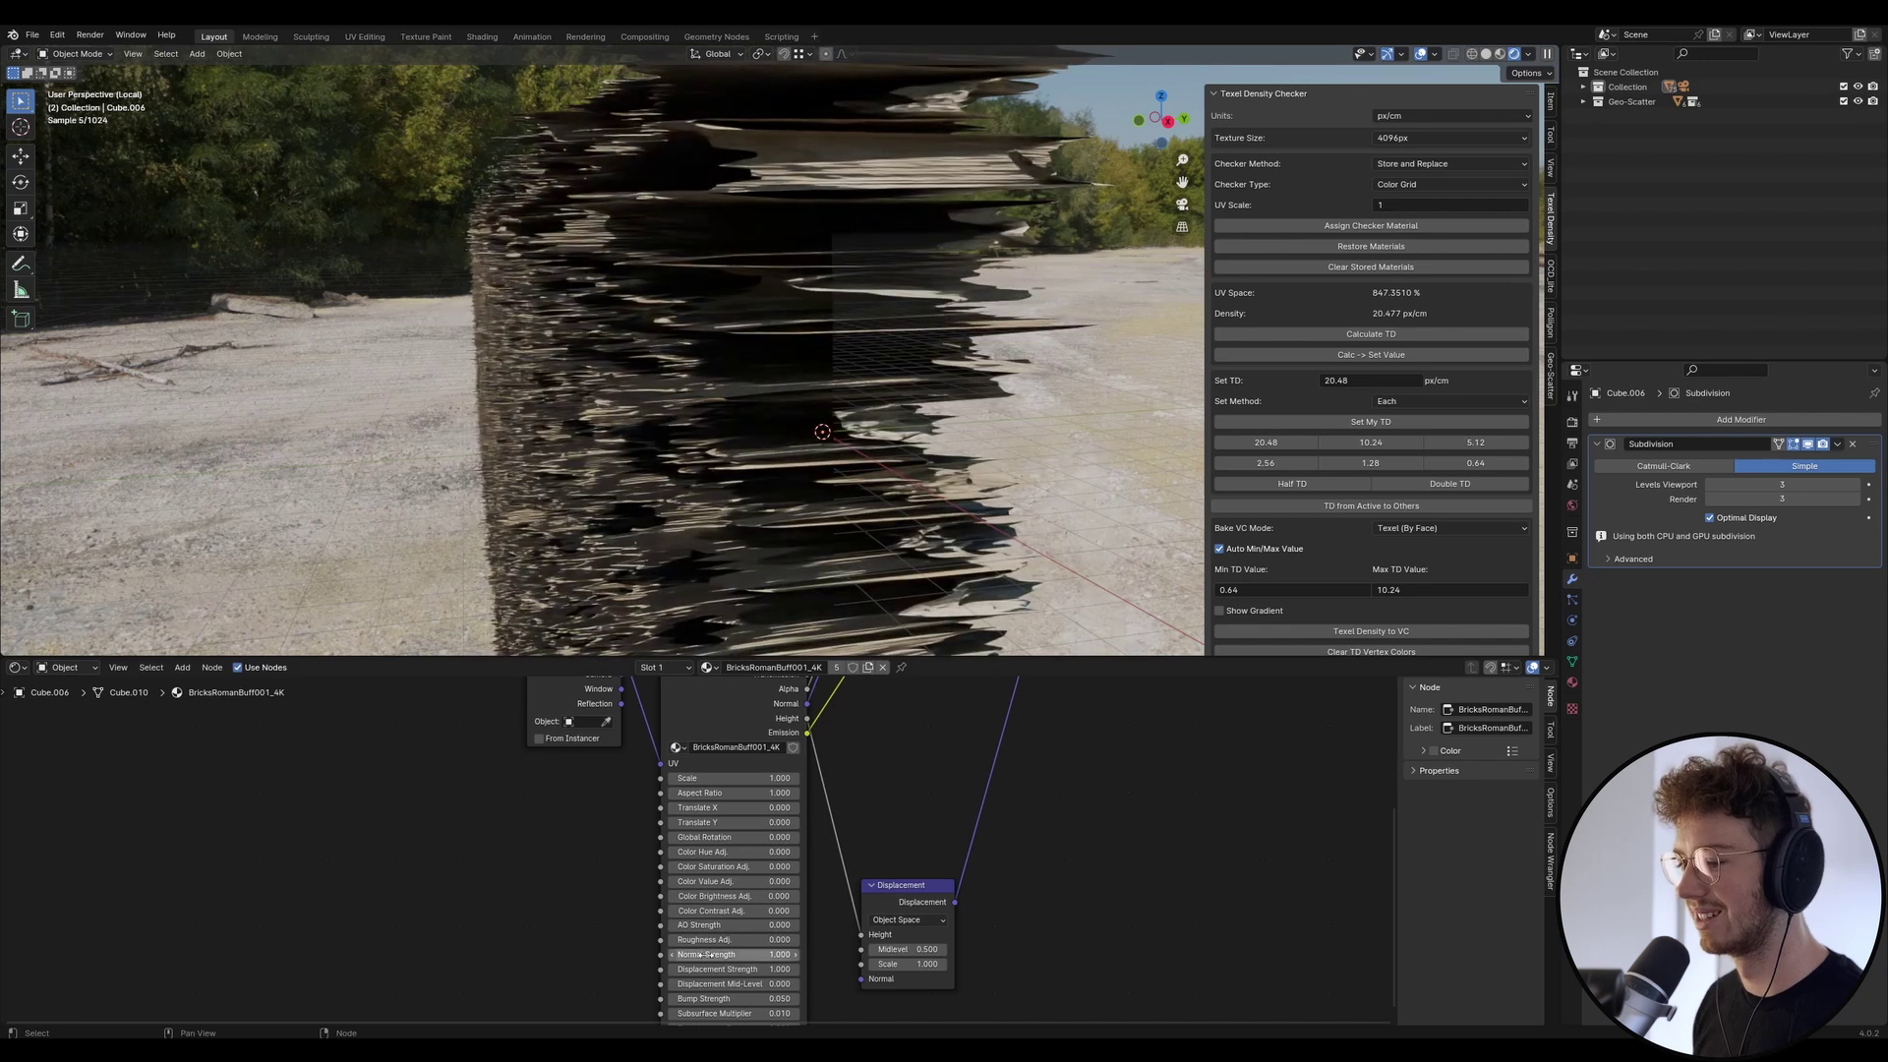
double_click(726, 967)
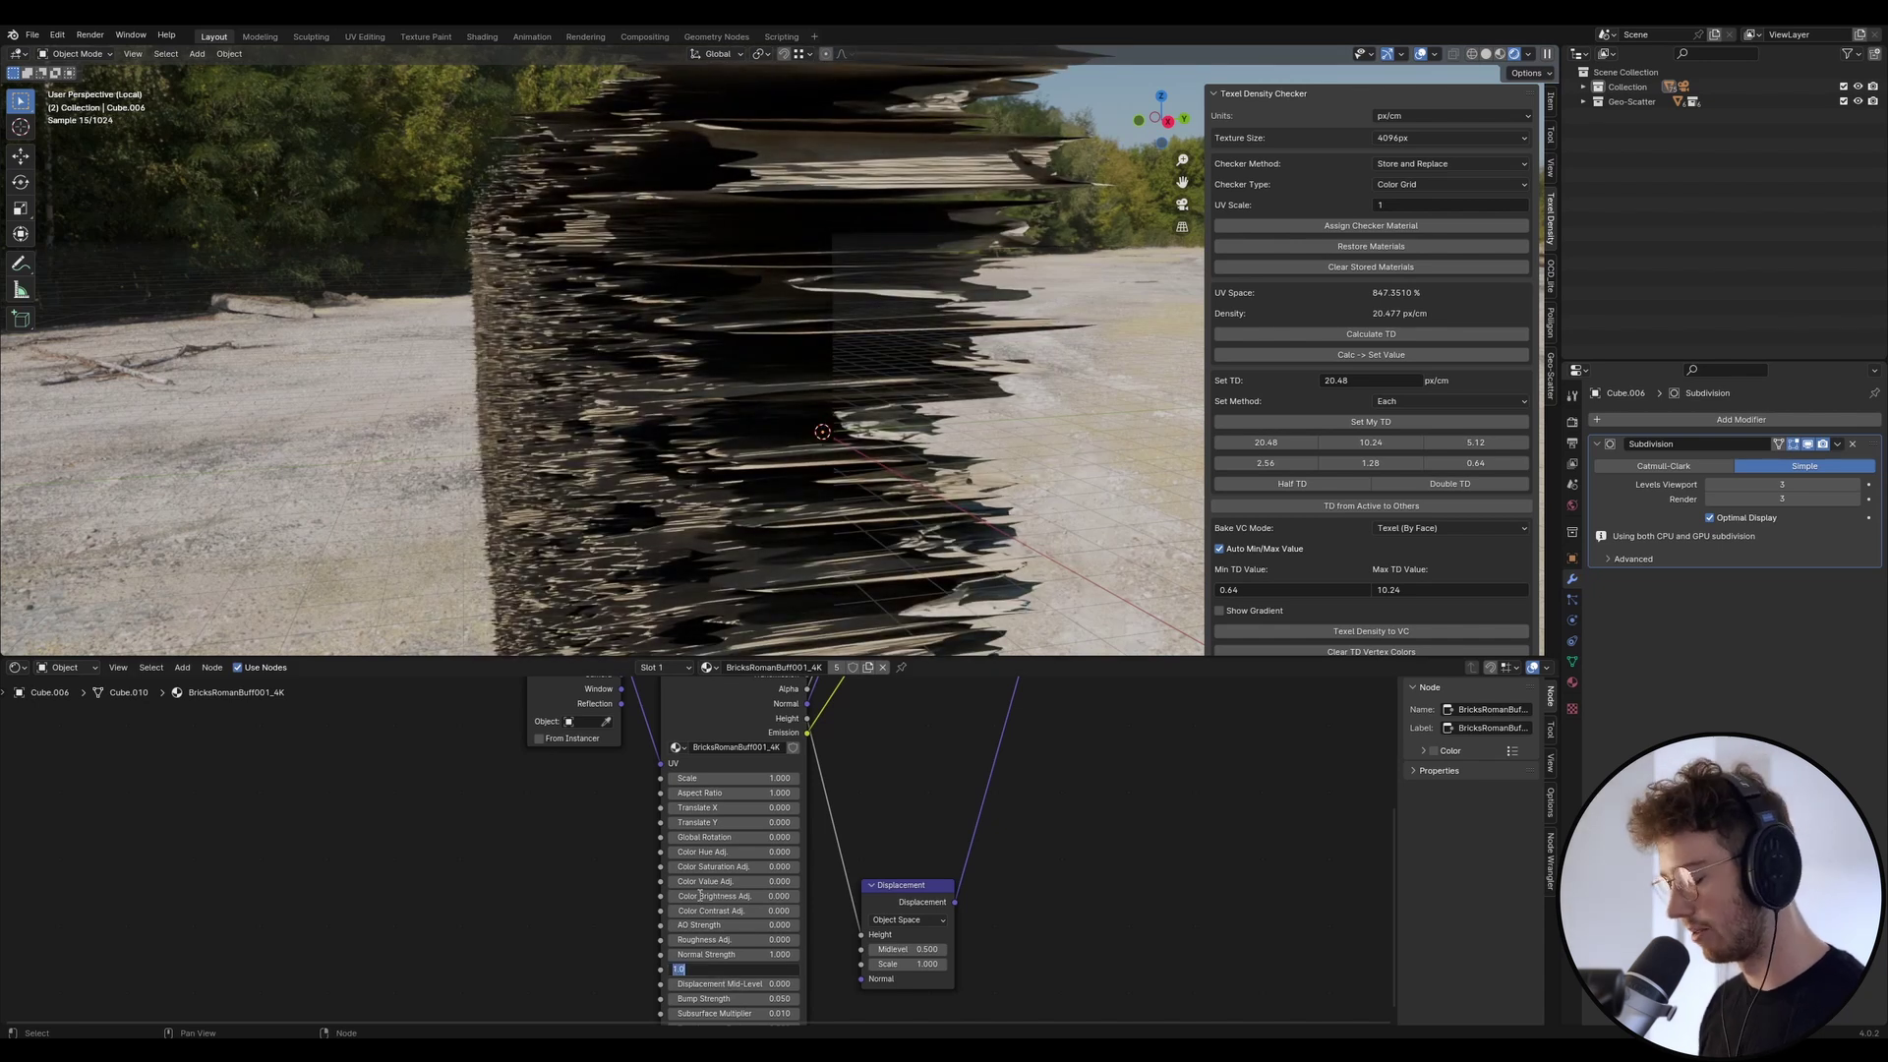
key(BackSpace)
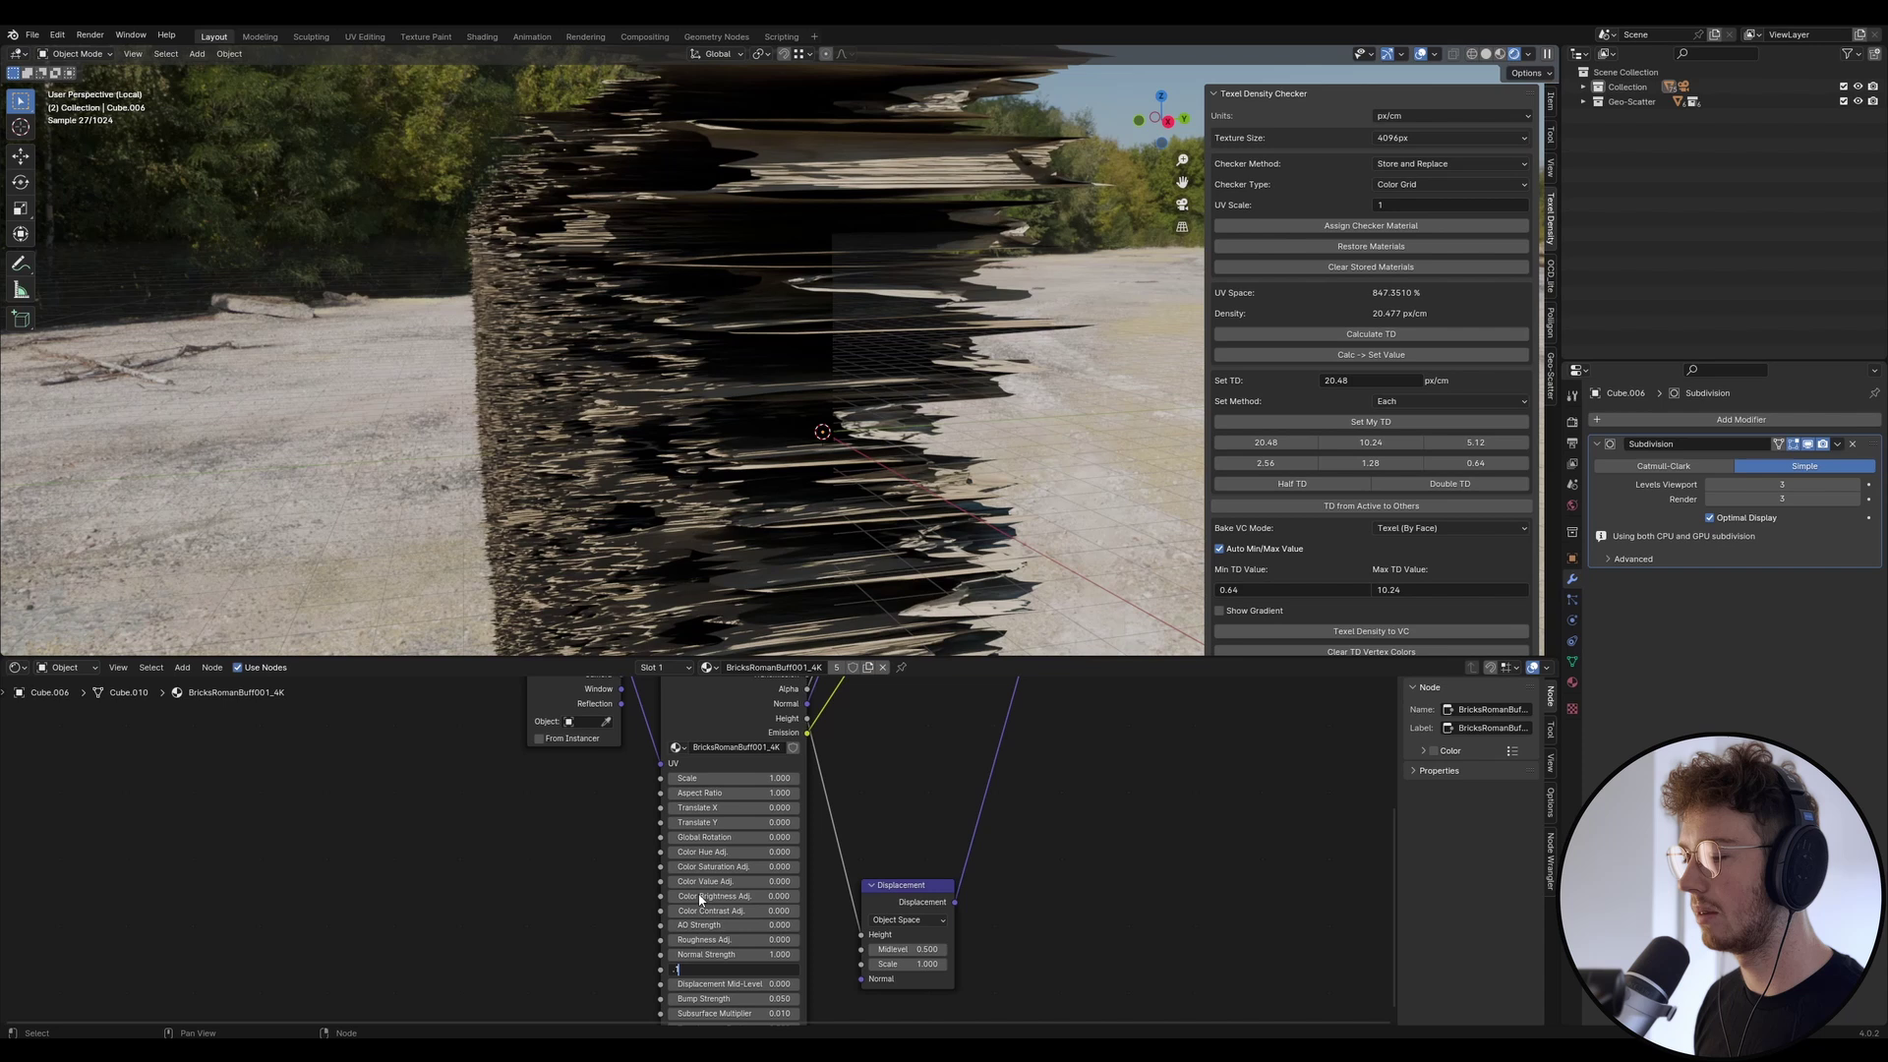
key(Return)
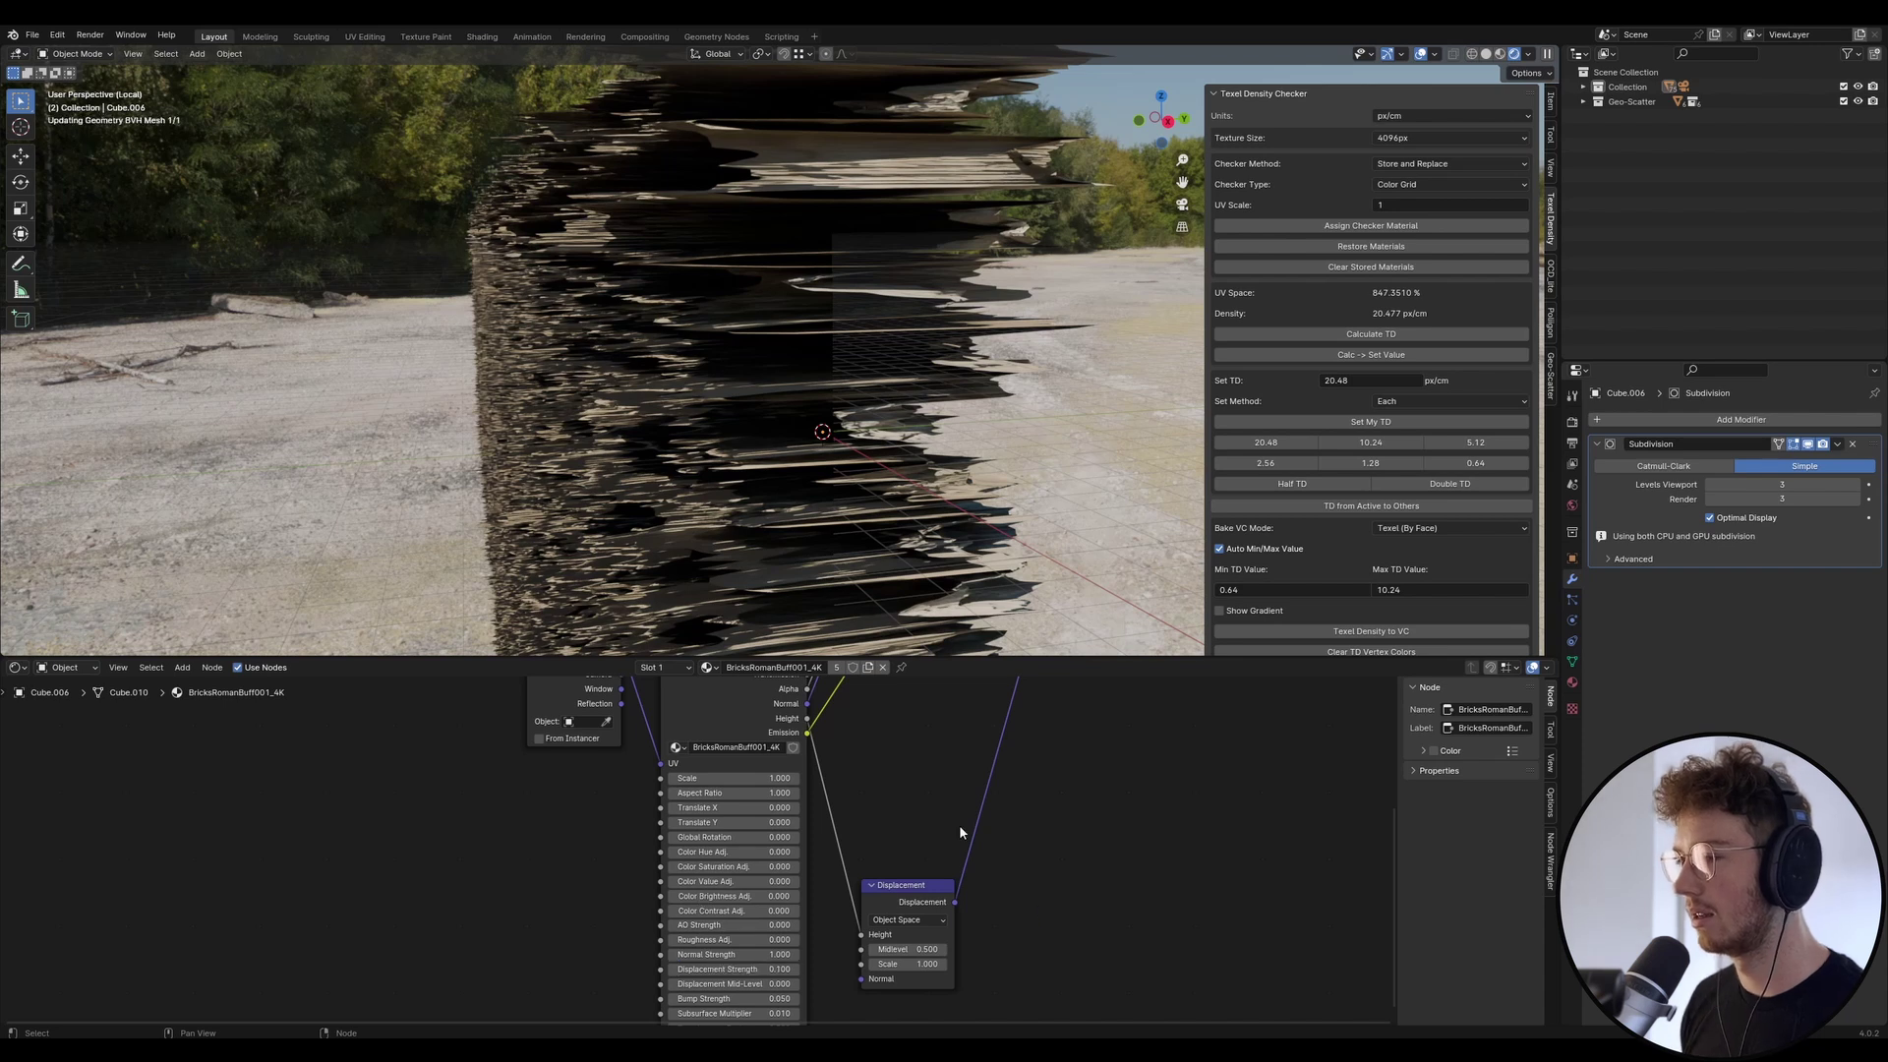
Check the displaced bricks from both sides of the wall and set the Displacement node's Scale to 0.1.
middle_drag(725, 892, 737, 863)
middle_drag(767, 557, 622, 562)
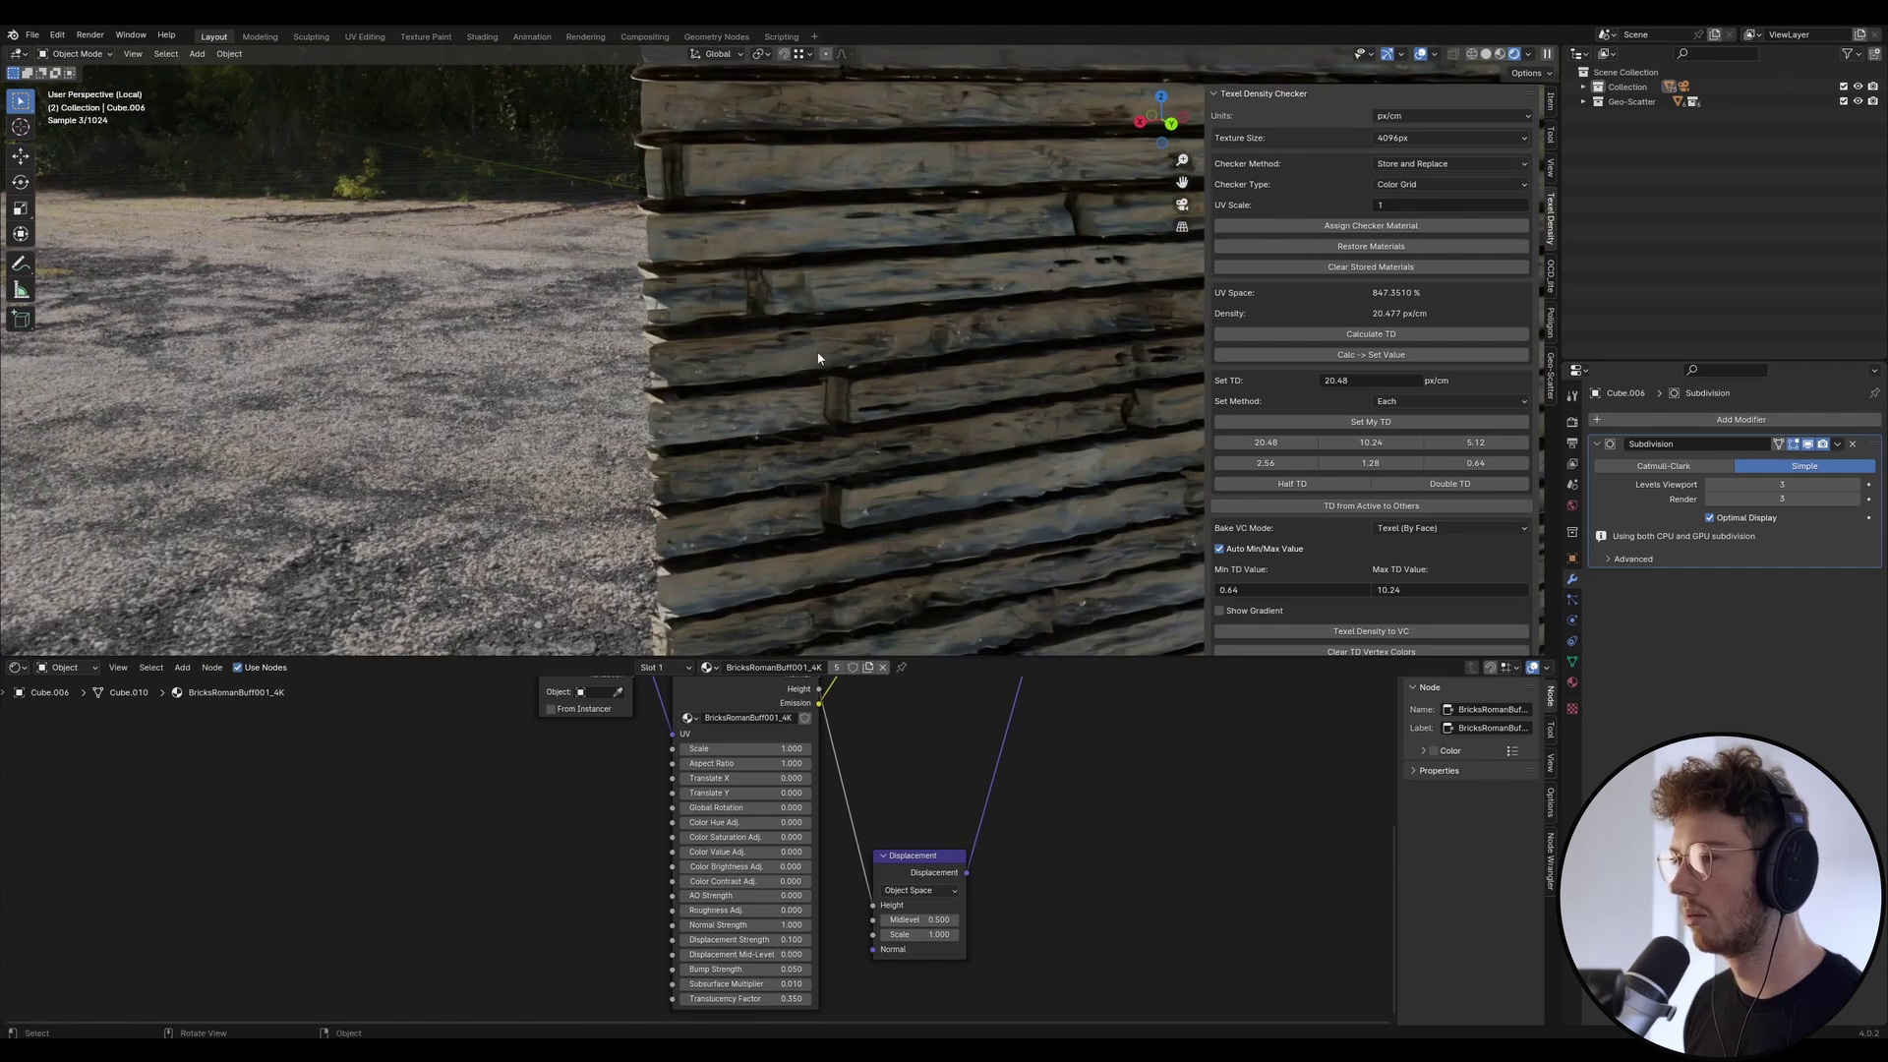
middle_drag(831, 304, 746, 259)
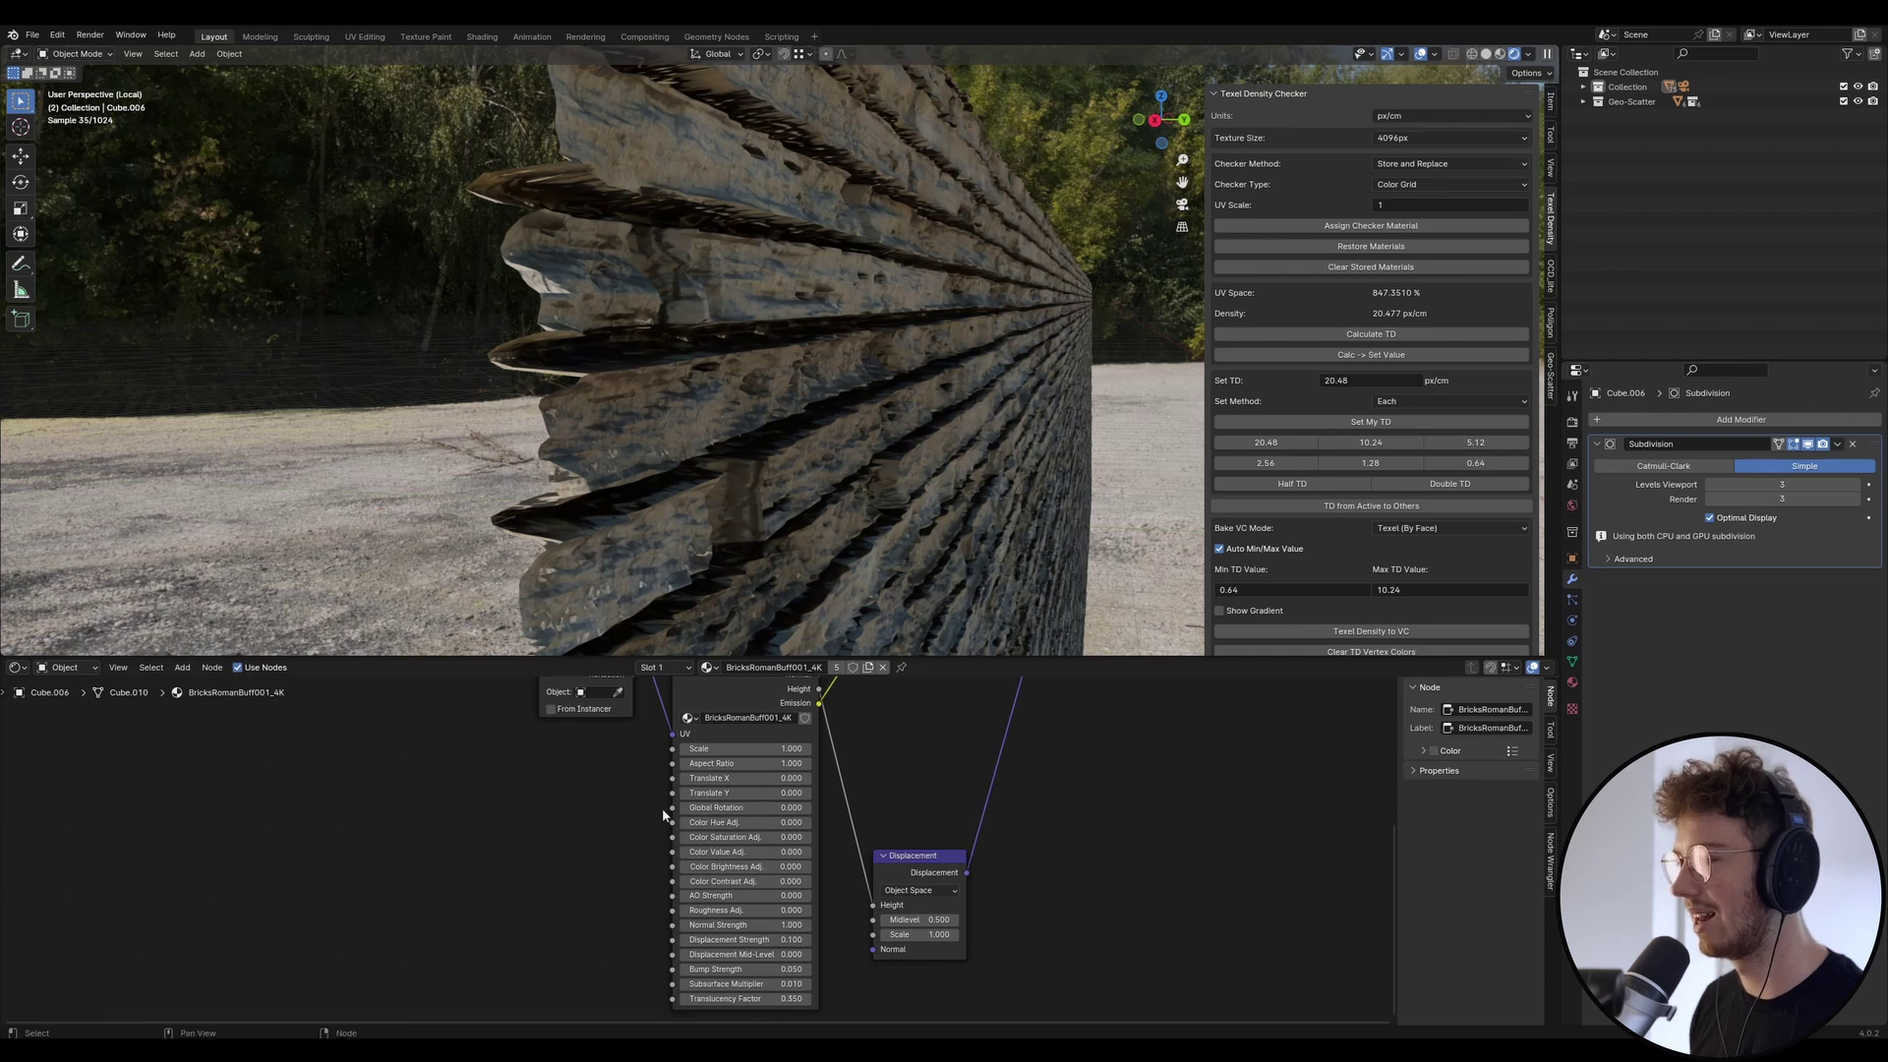
click(912, 935)
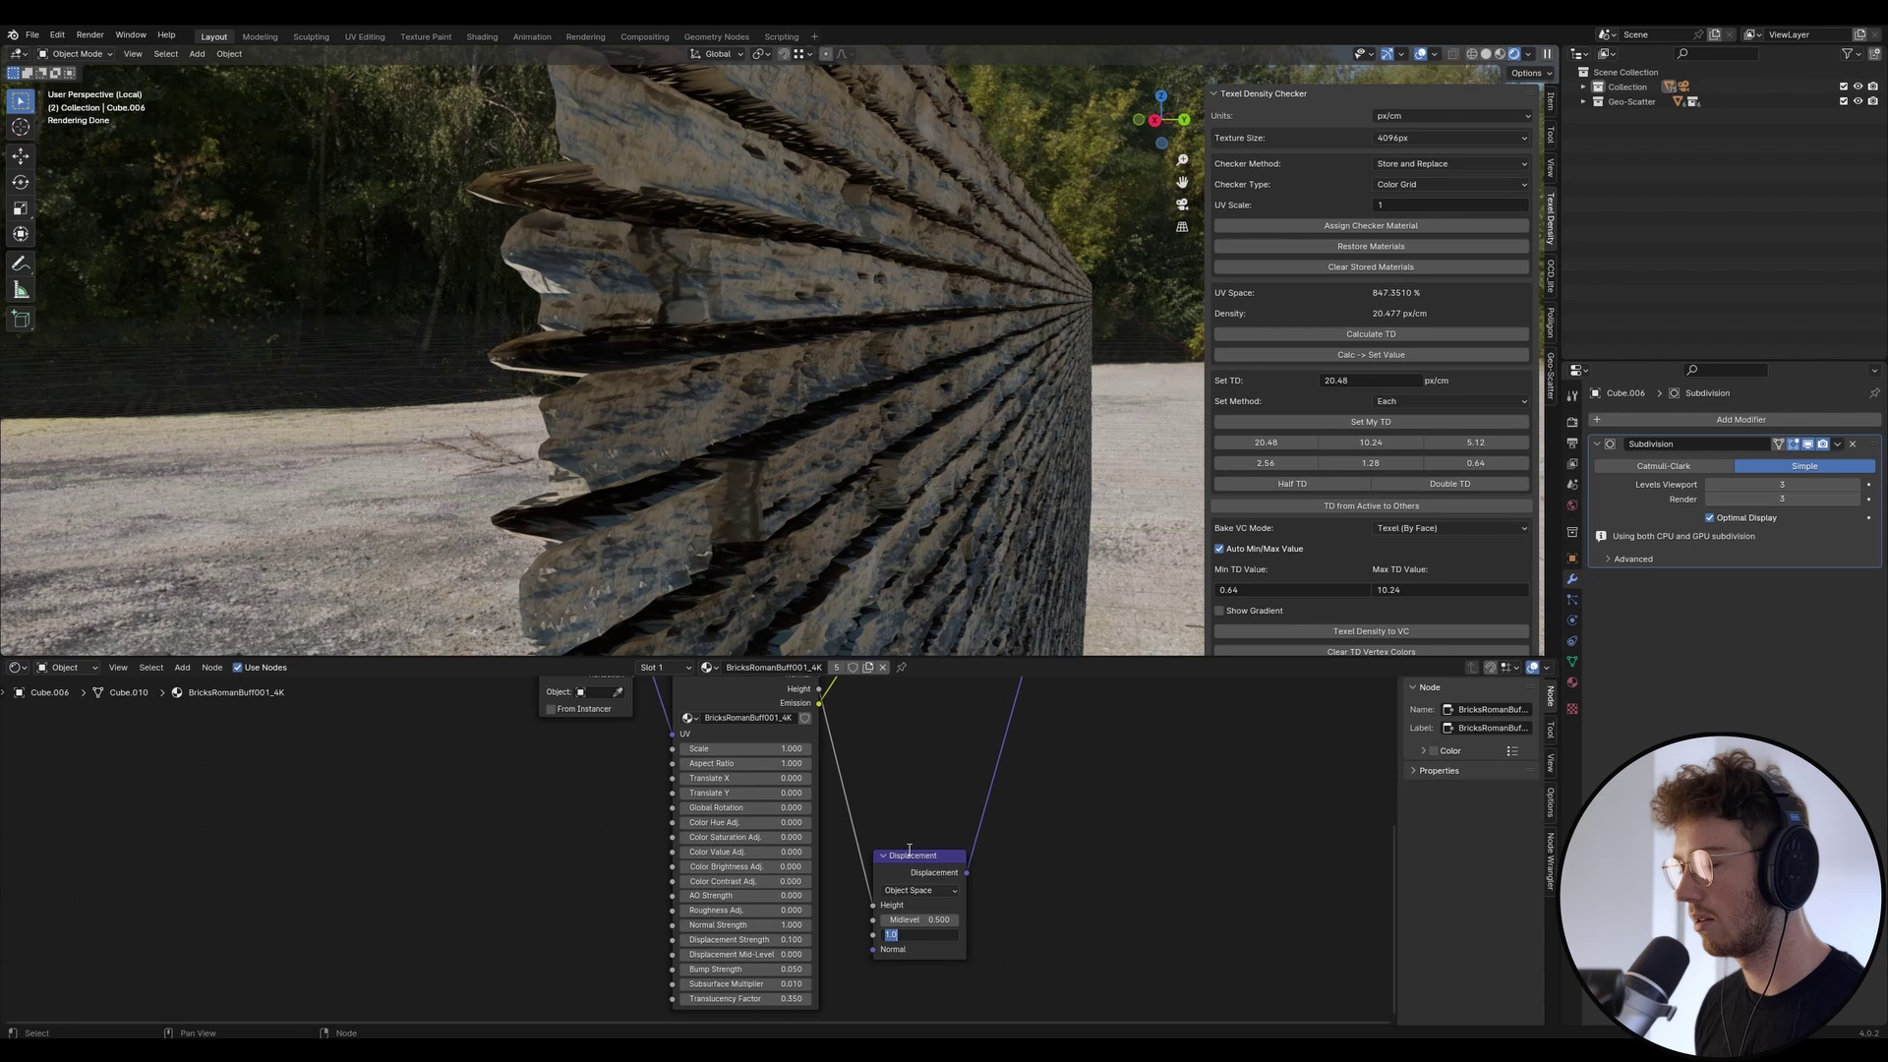
text(.1)
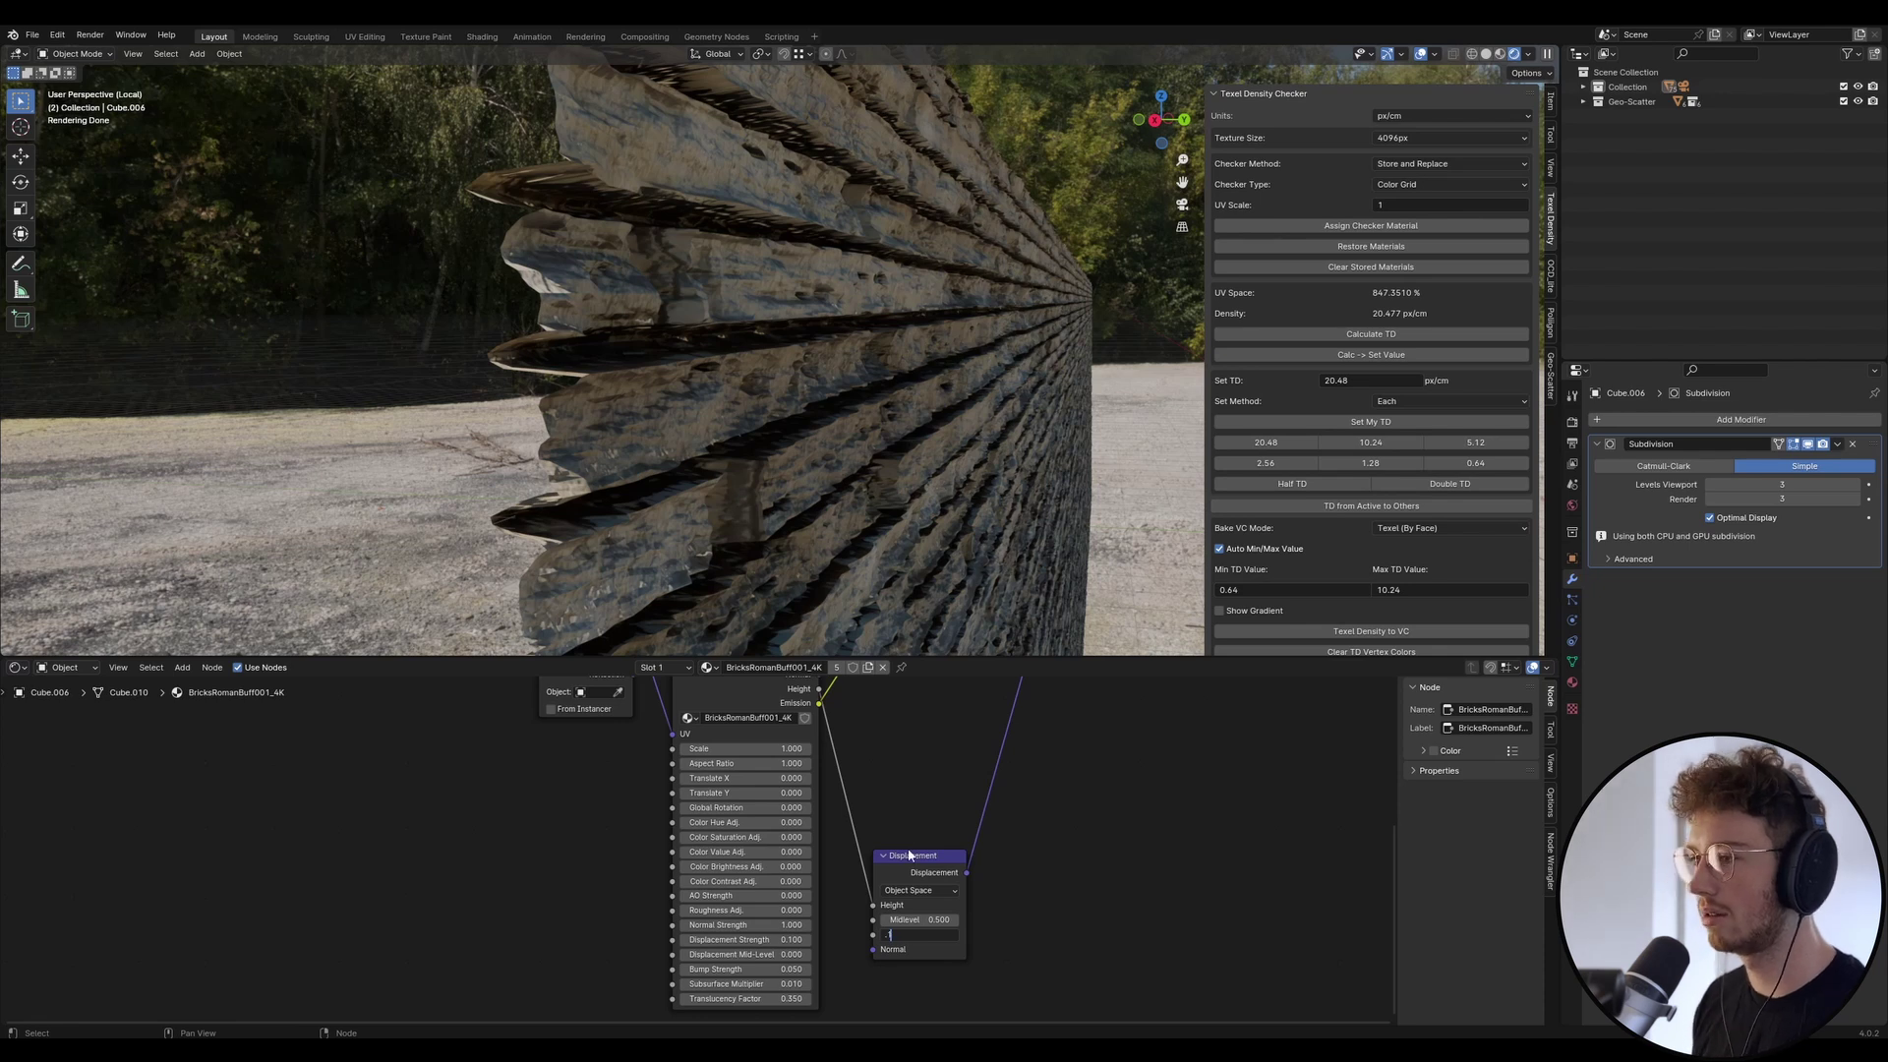
key(Return)
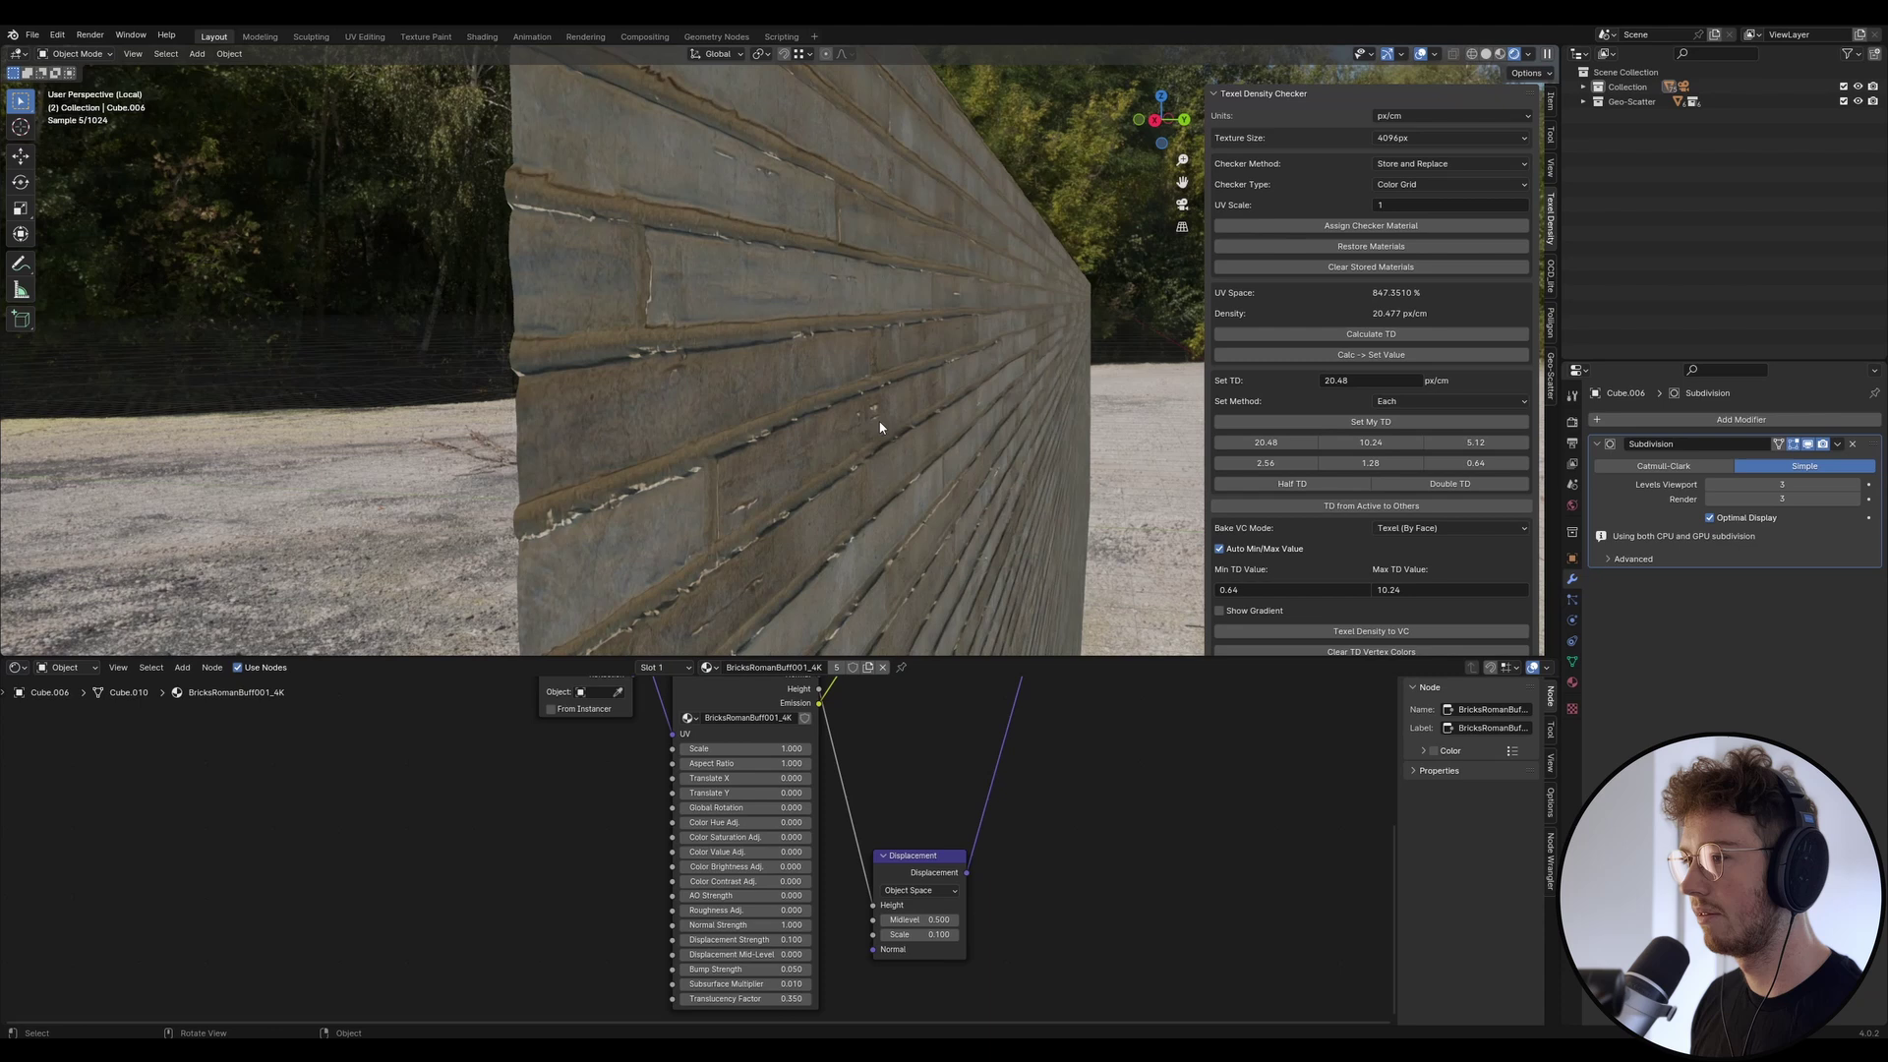
Inspect the displaced wall through the scene camera at different magnifications and save the file.
middle_drag(893, 428, 594, 421)
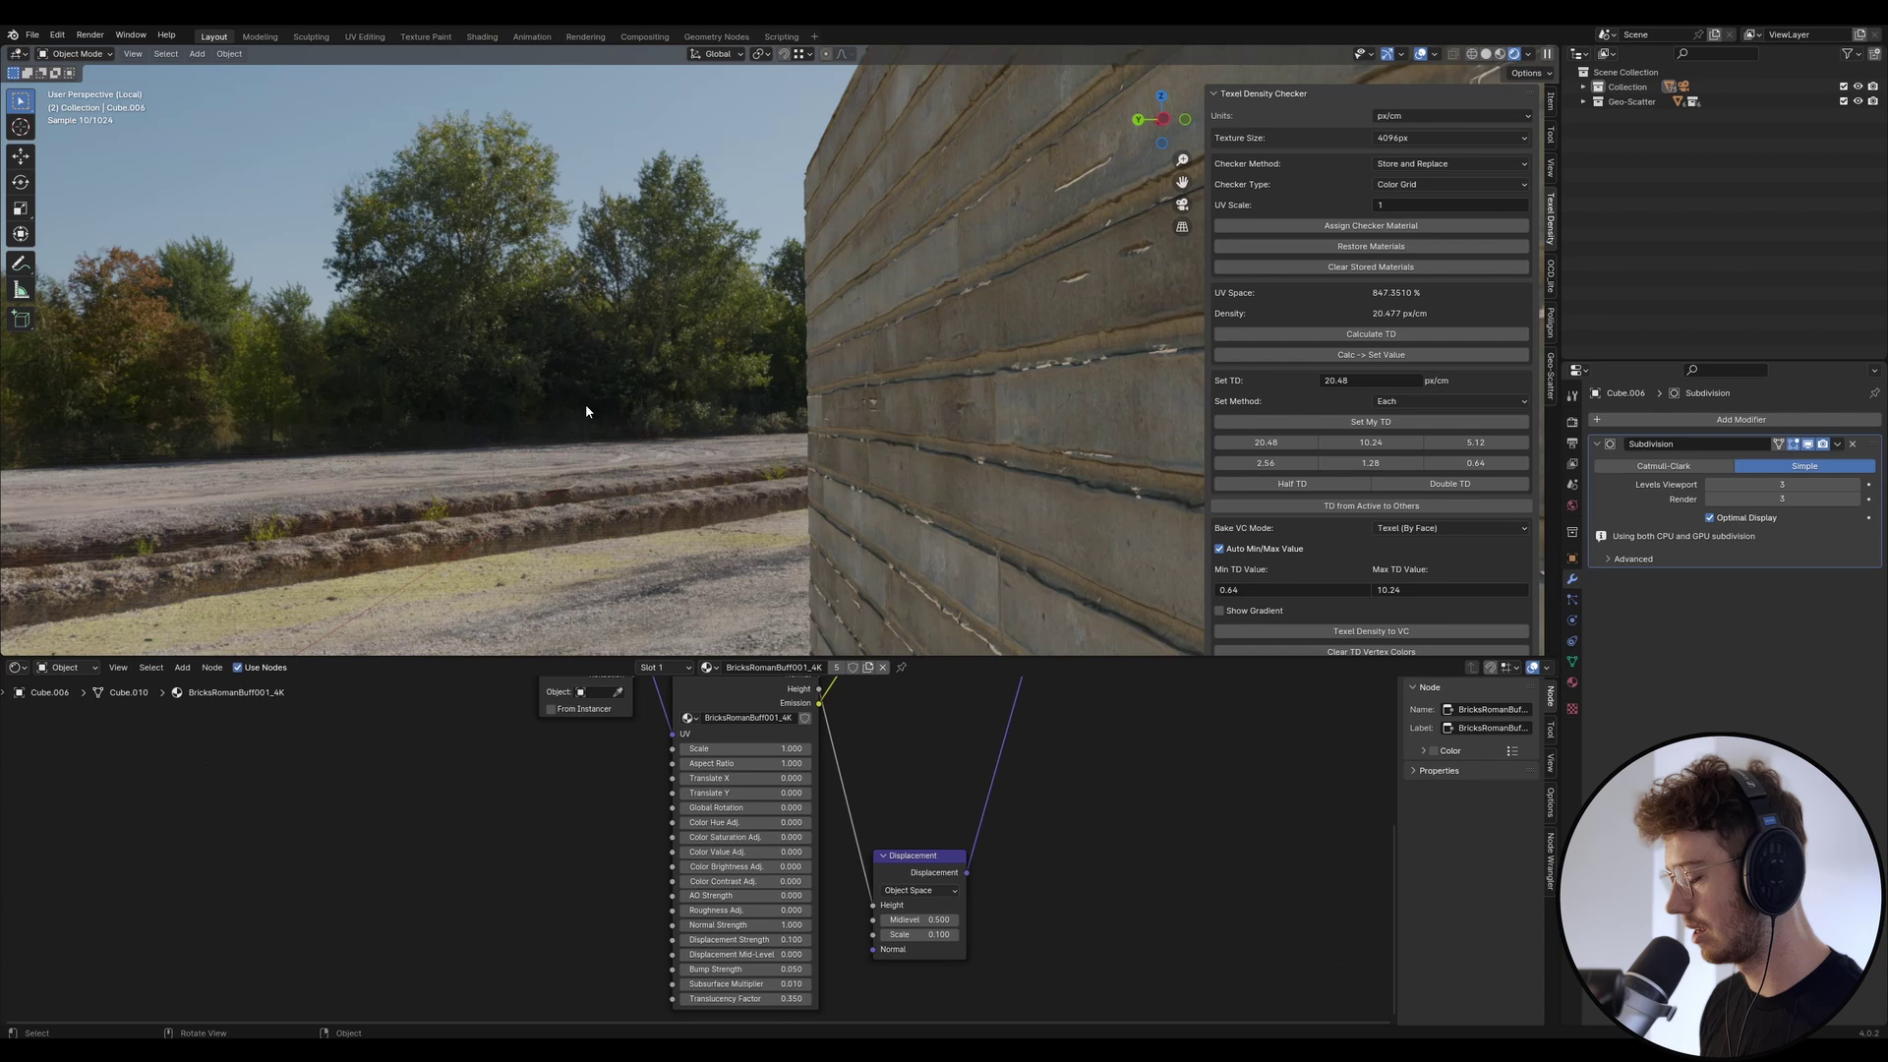
key(KP_0)
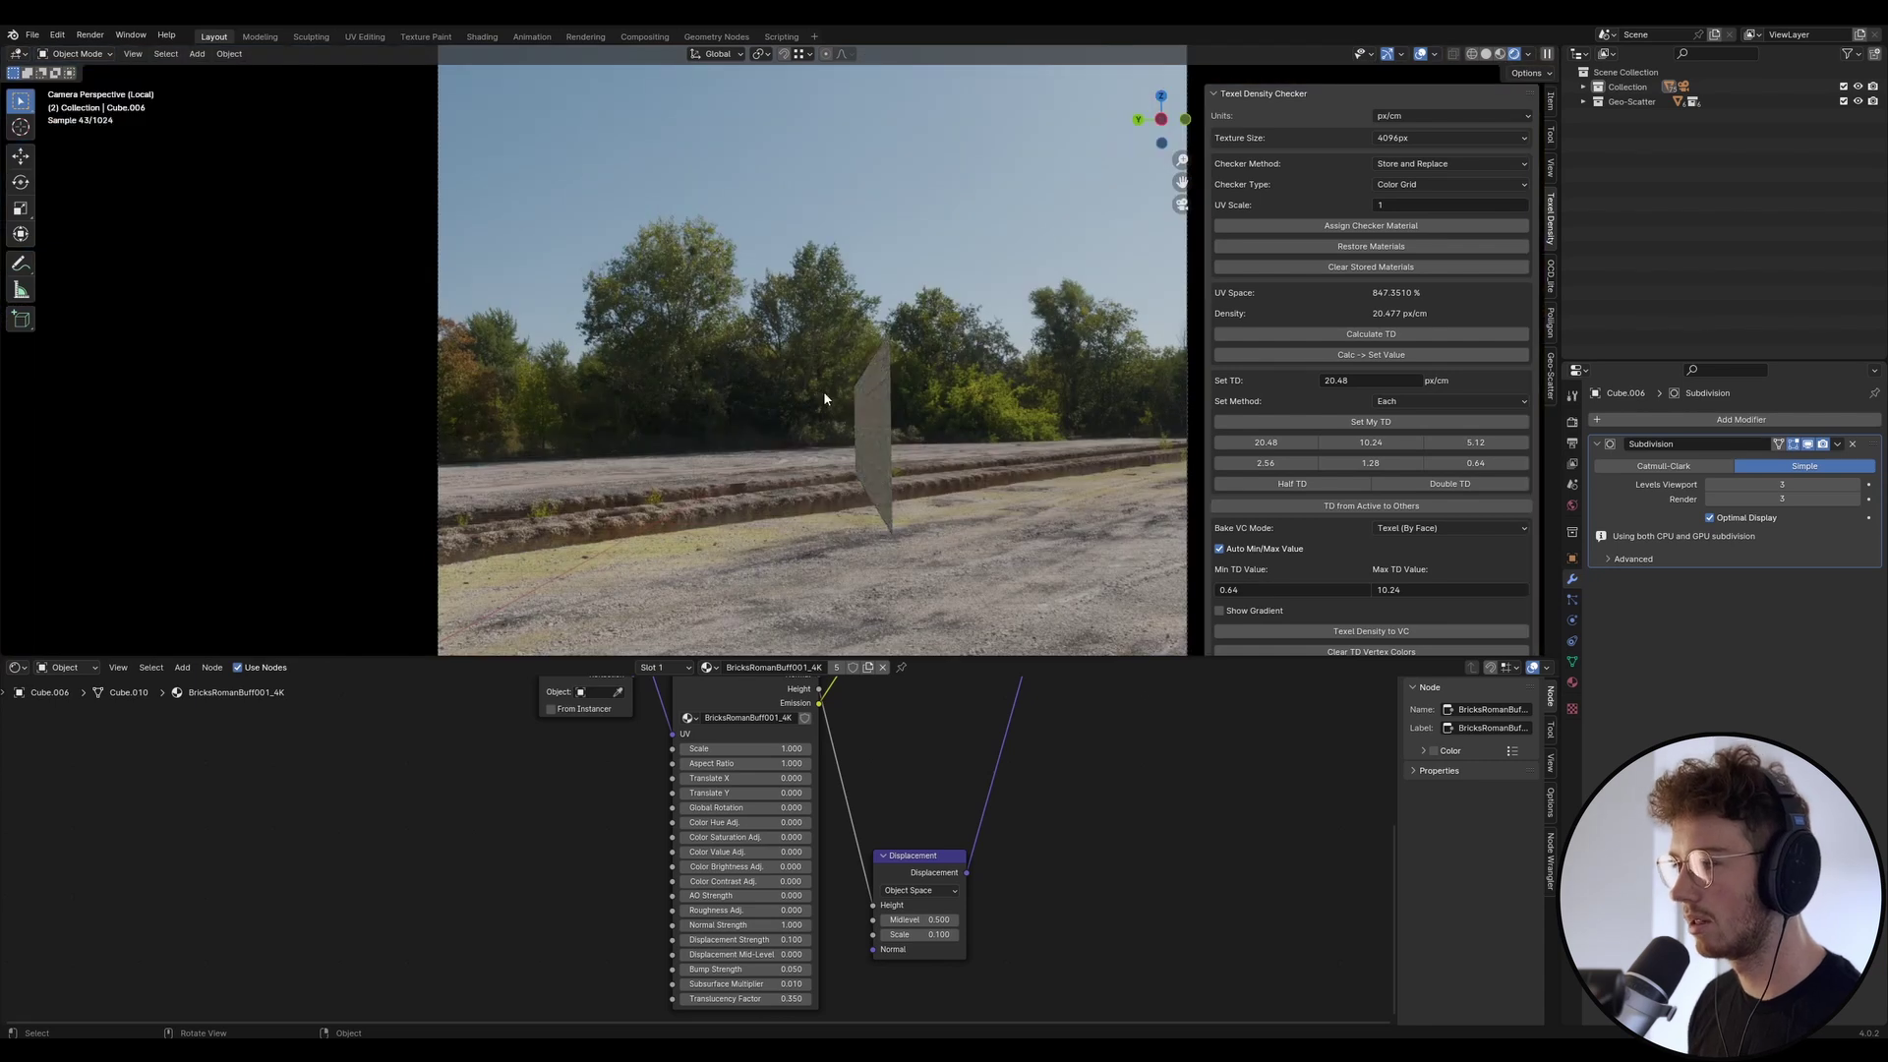
scroll(893, 421, up, 6)
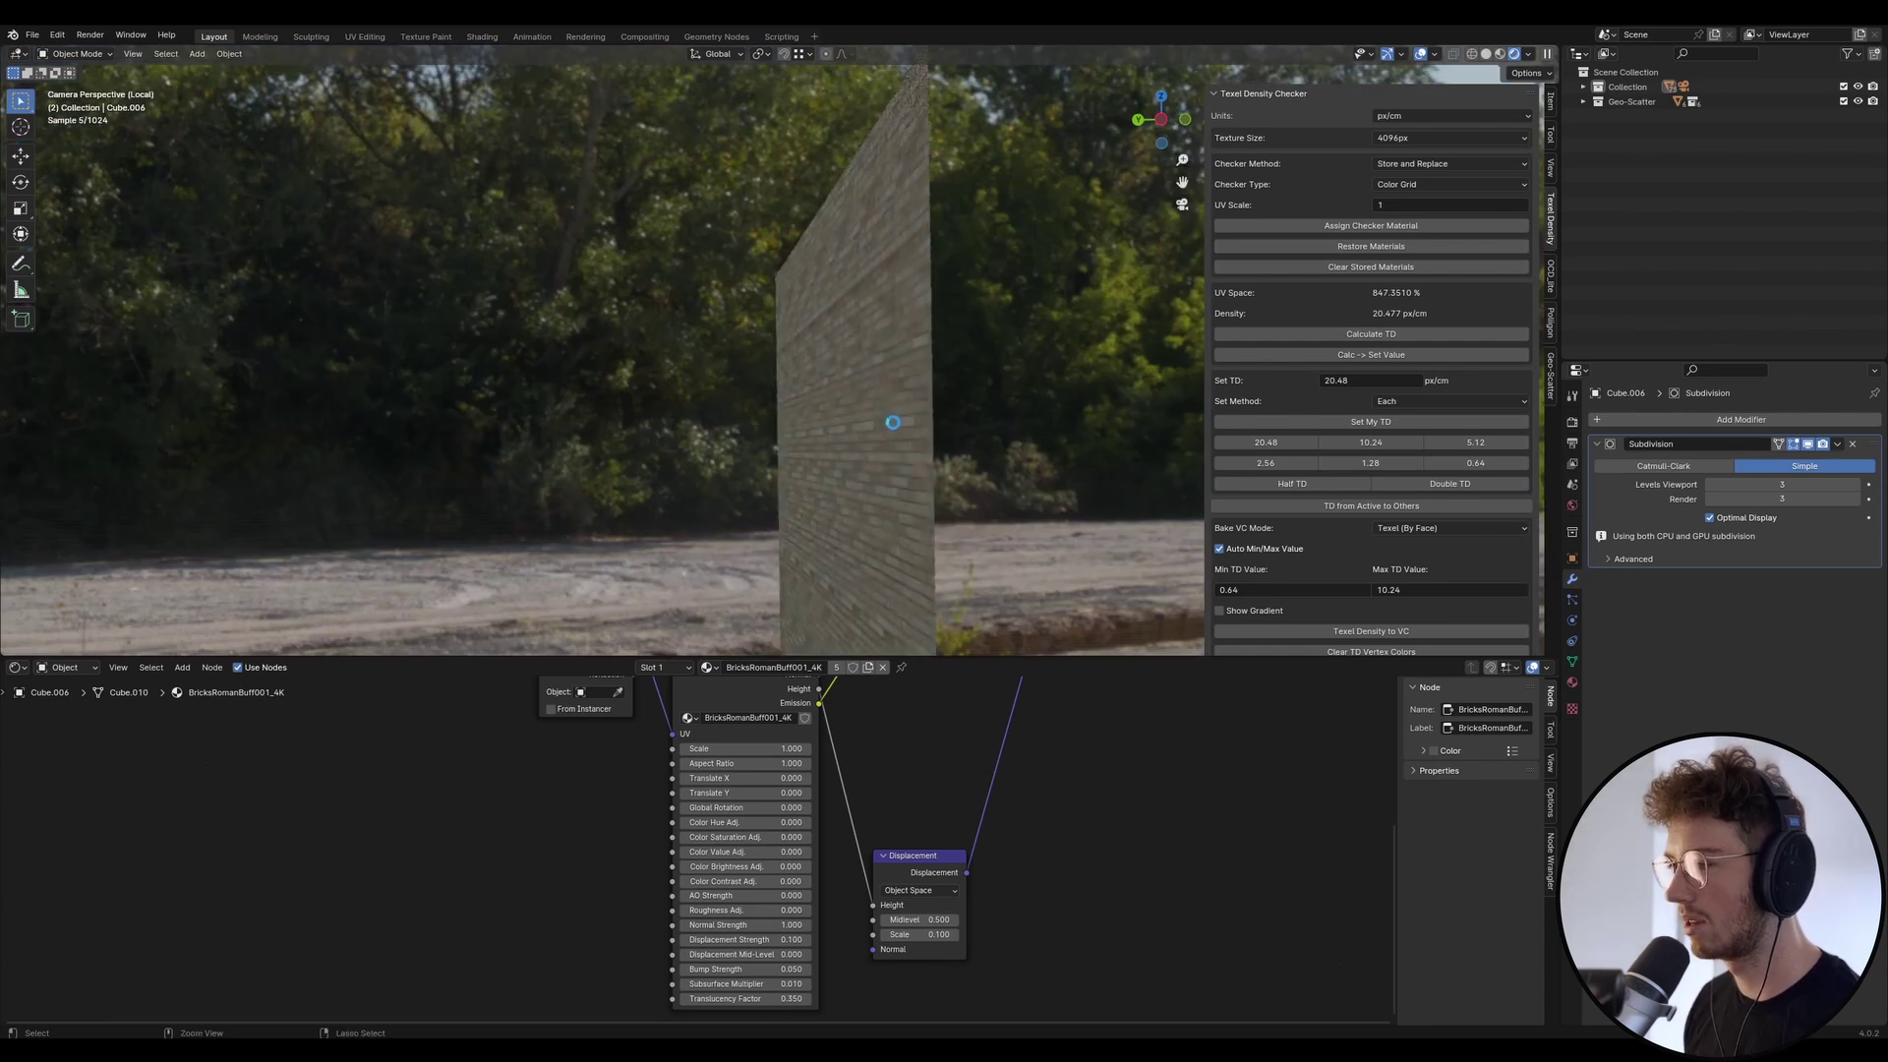
key(ctrl+s)
scroll(930, 423, up, 6)
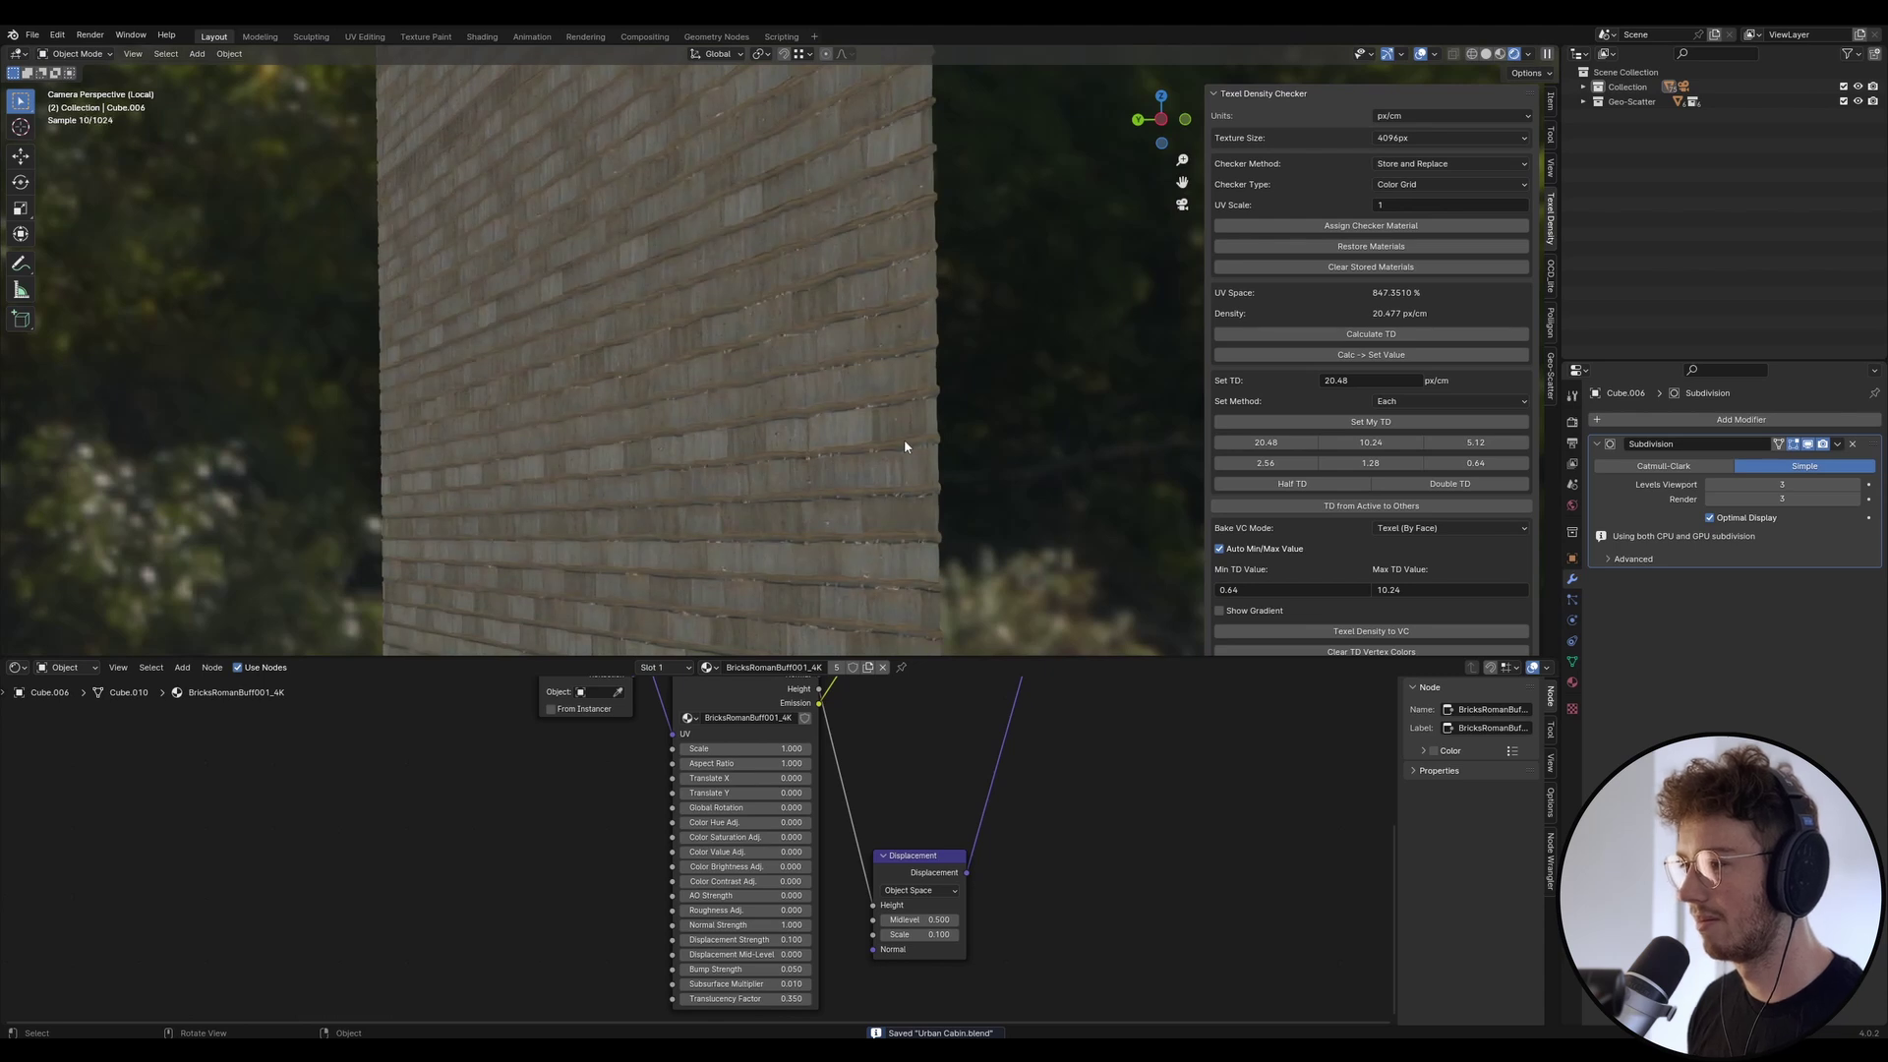
scroll(905, 439, down, 10)
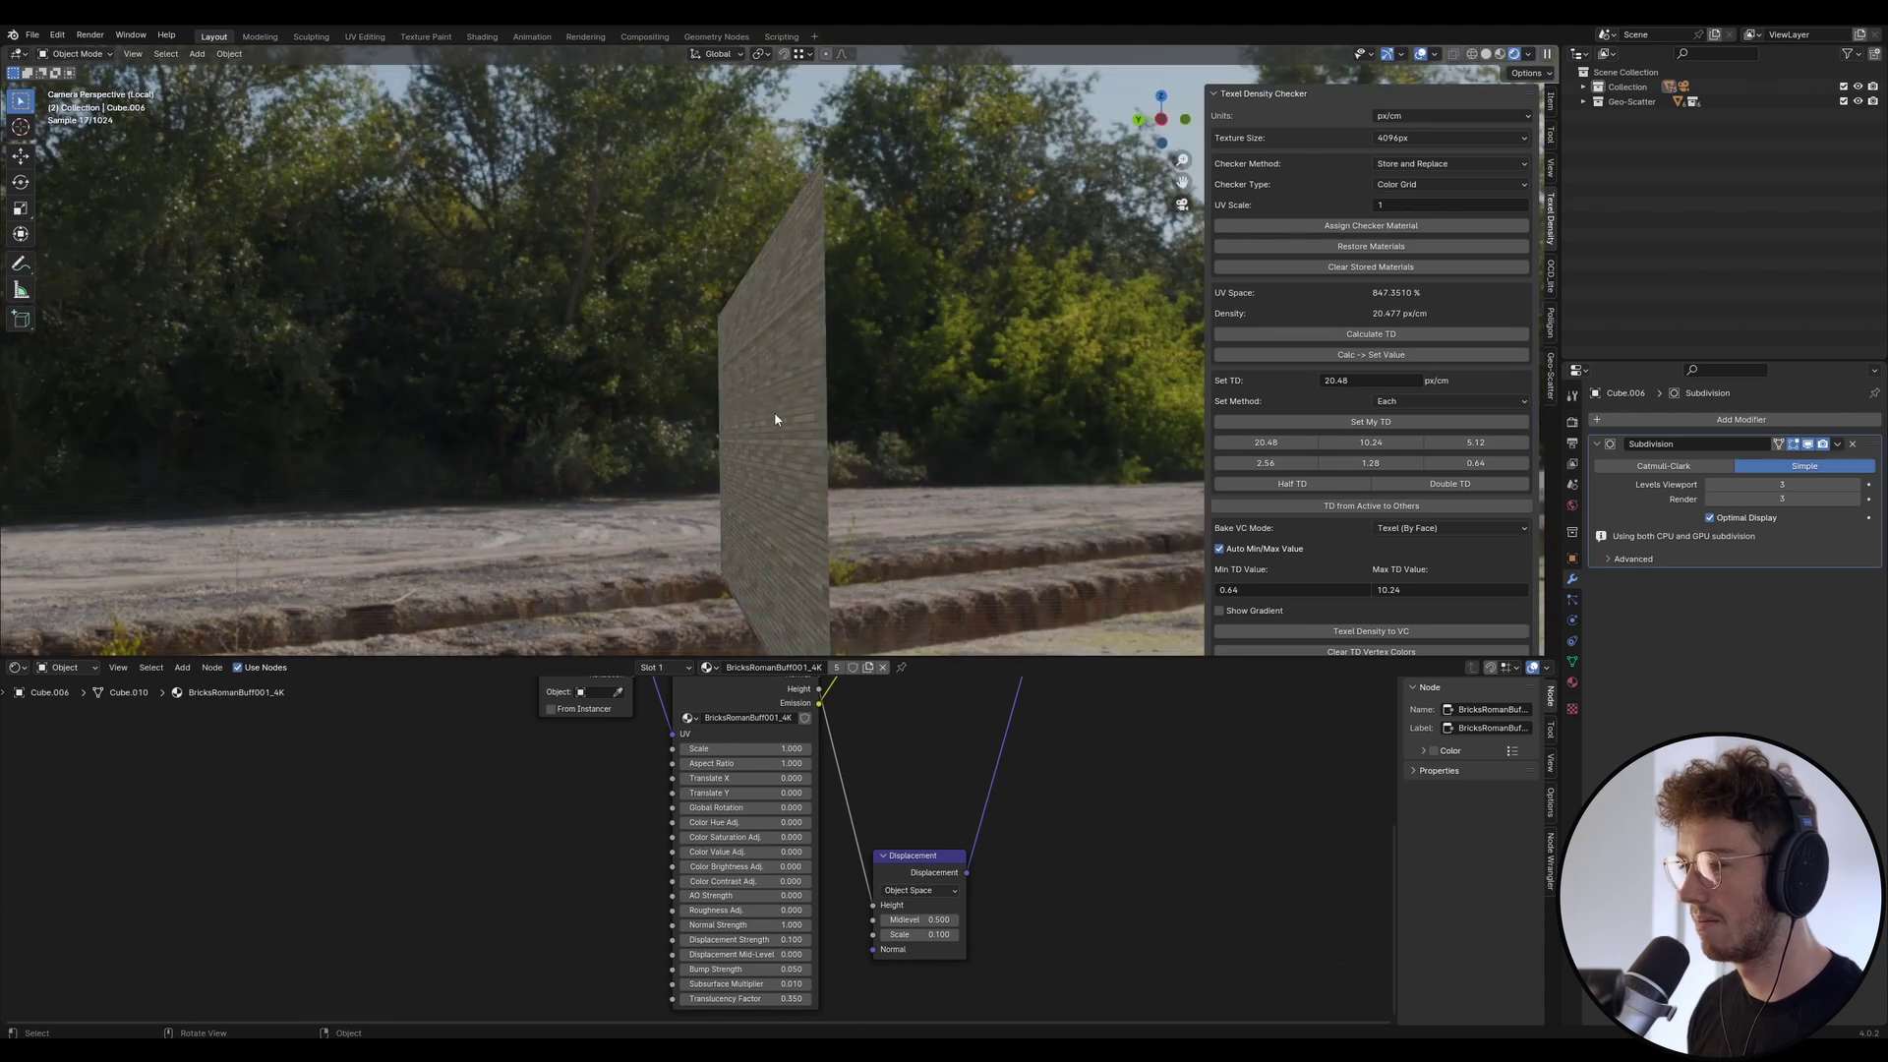
Apply the BricksRomanGrey002 material from the Poliigon assets at 3K to the rear wall.
click(772, 390)
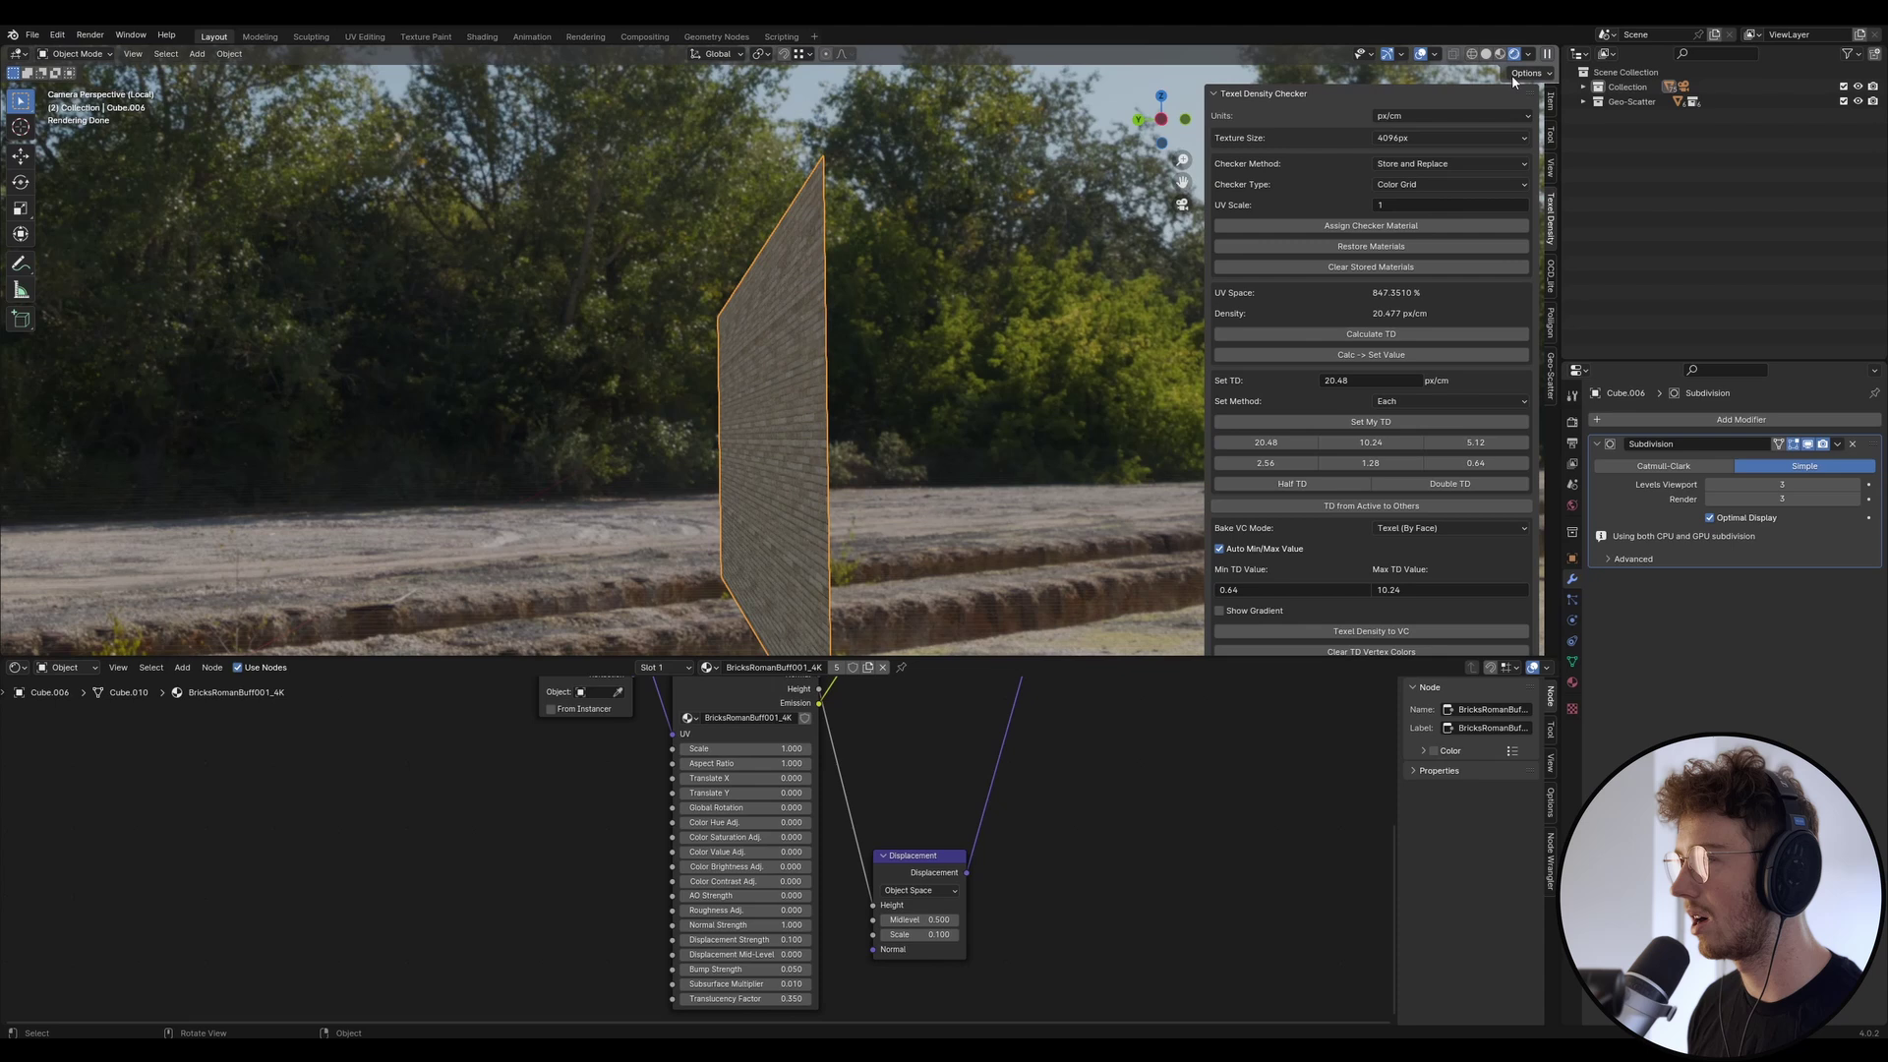
click(1552, 324)
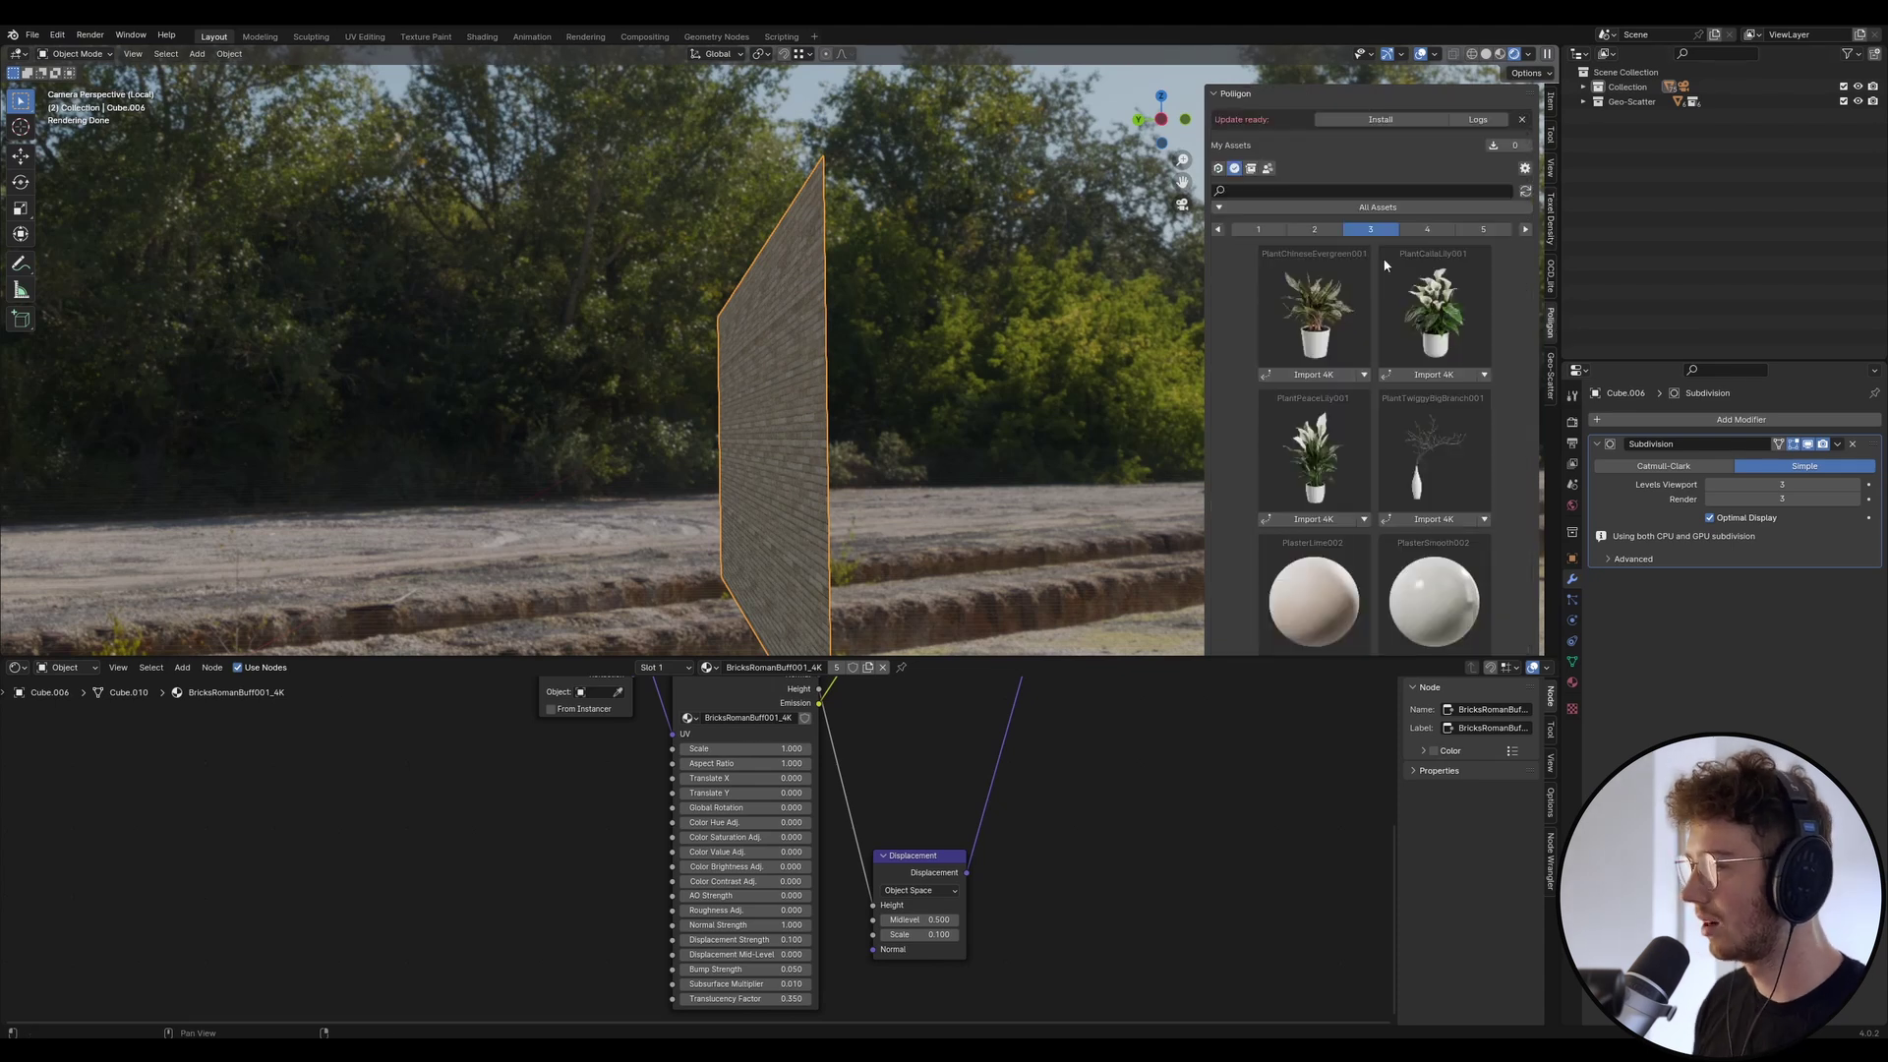
scroll(1456, 443, down, 5)
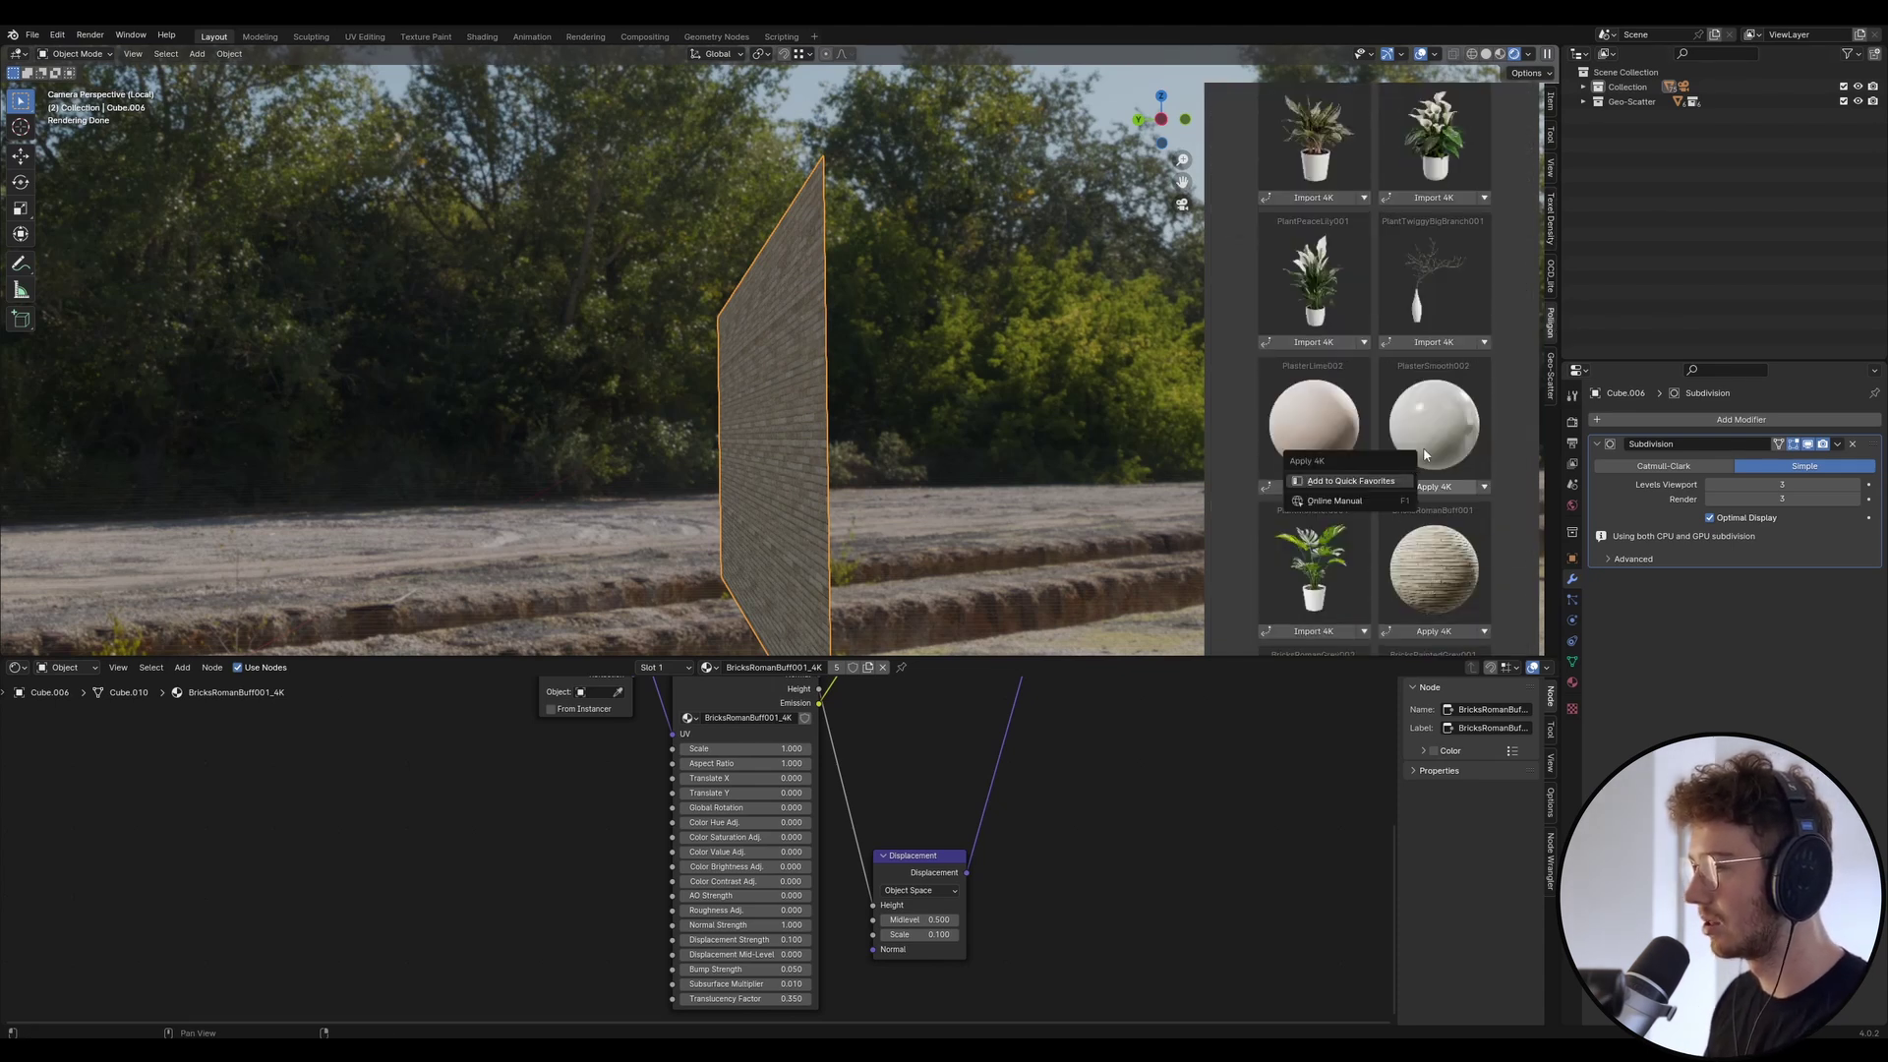
scroll(1485, 602, down, 4)
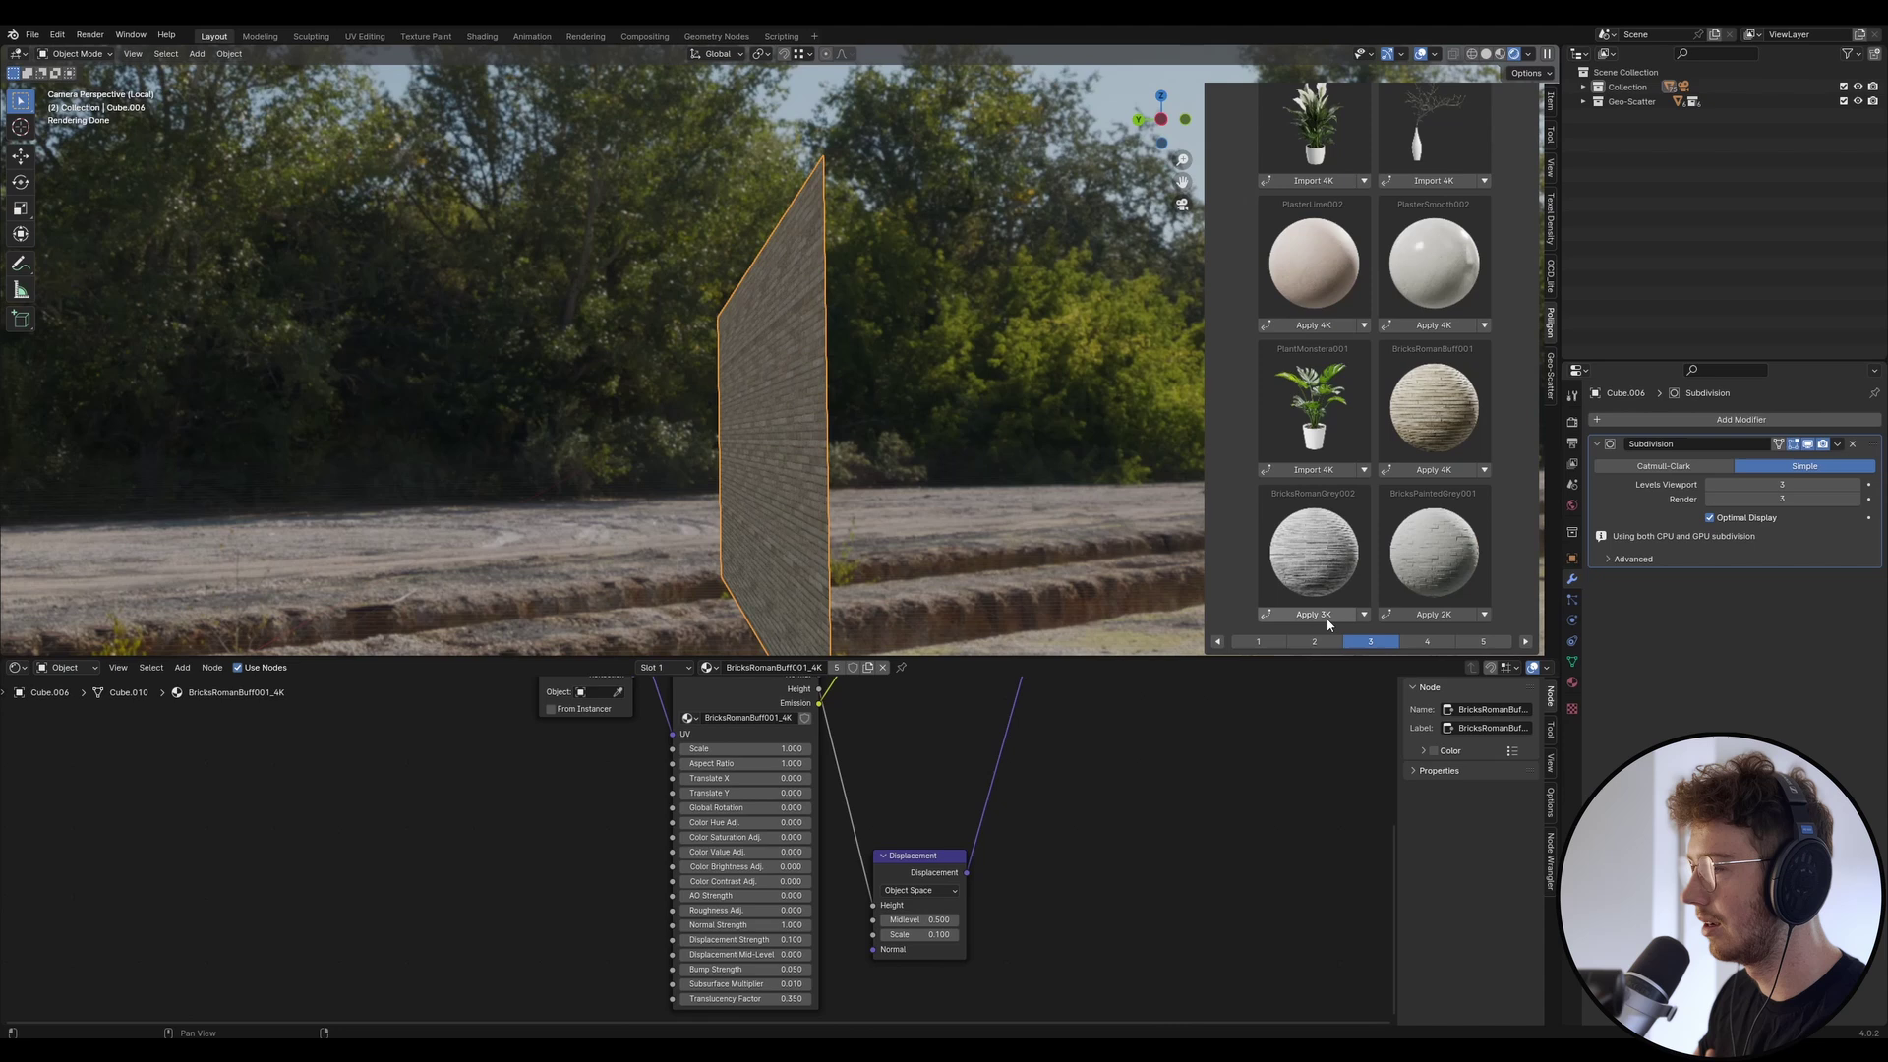
click(1323, 613)
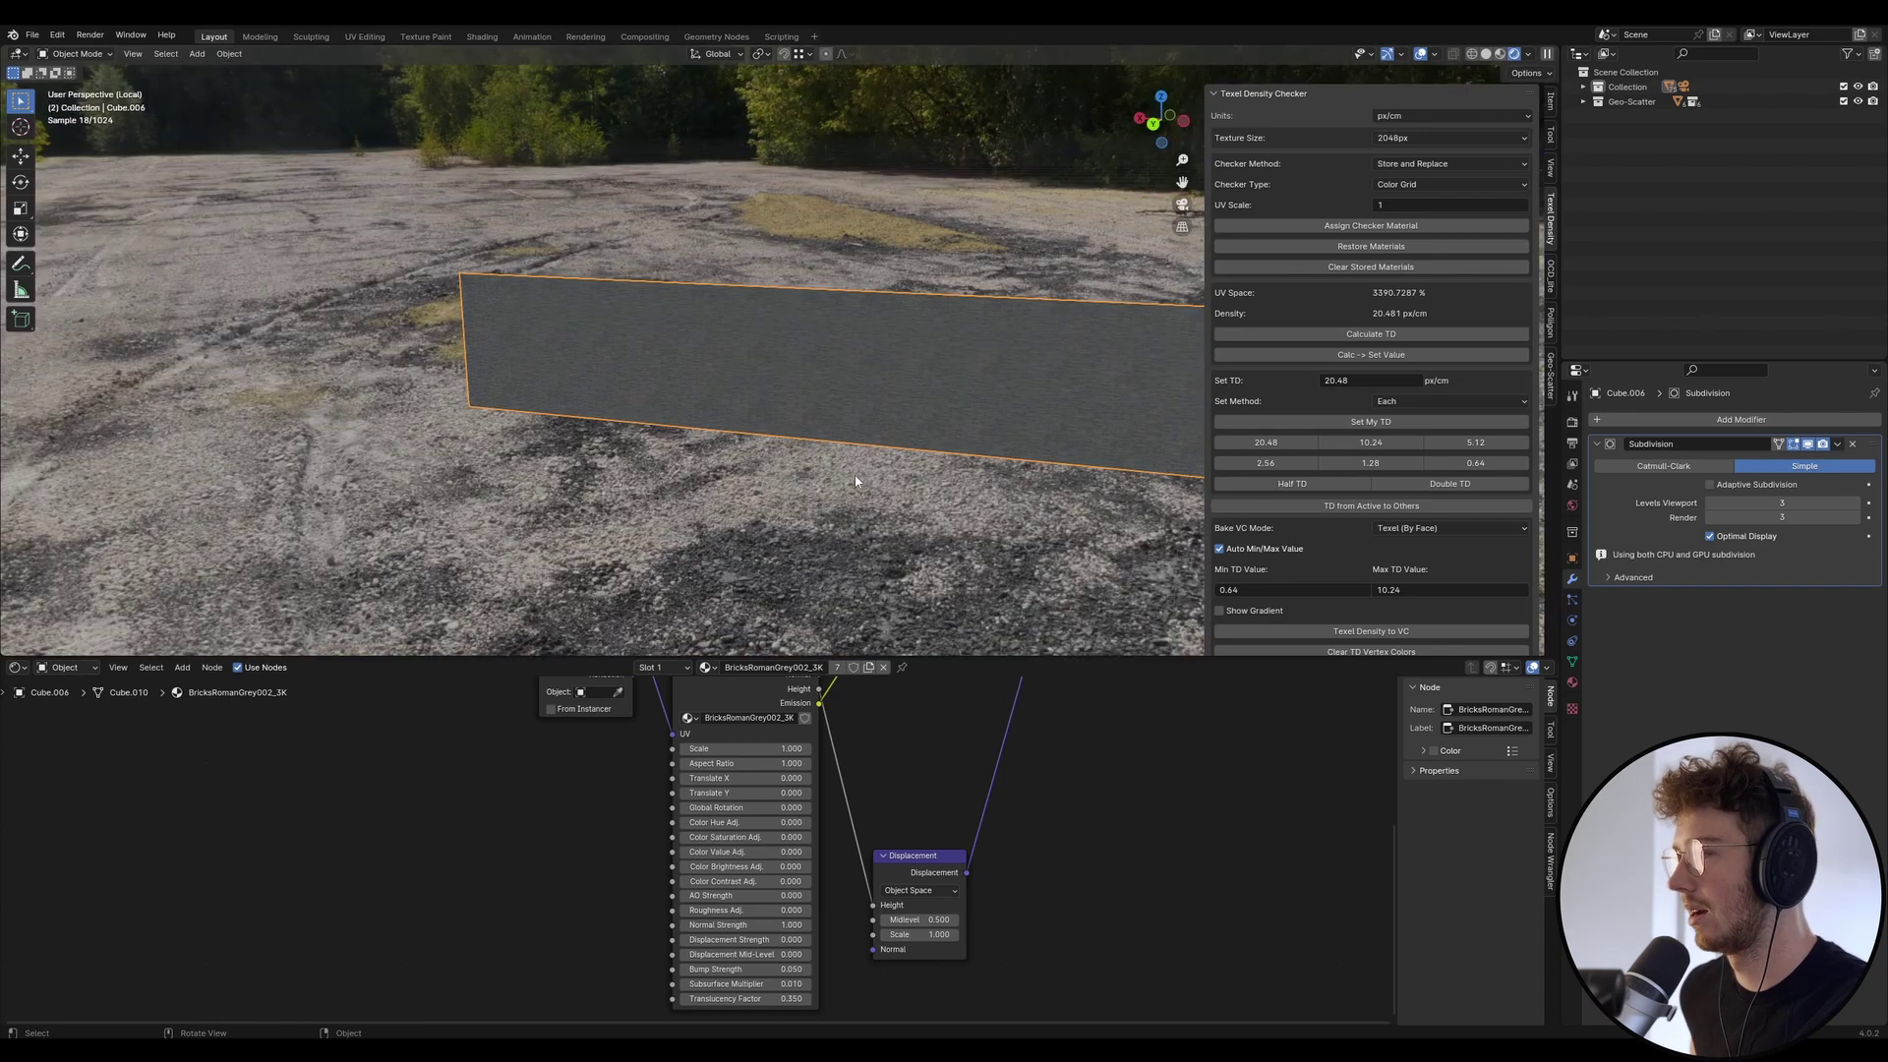
Examine the grey brick texture's scale and surface on the rear wall from the camera and close up.
key(KP_0)
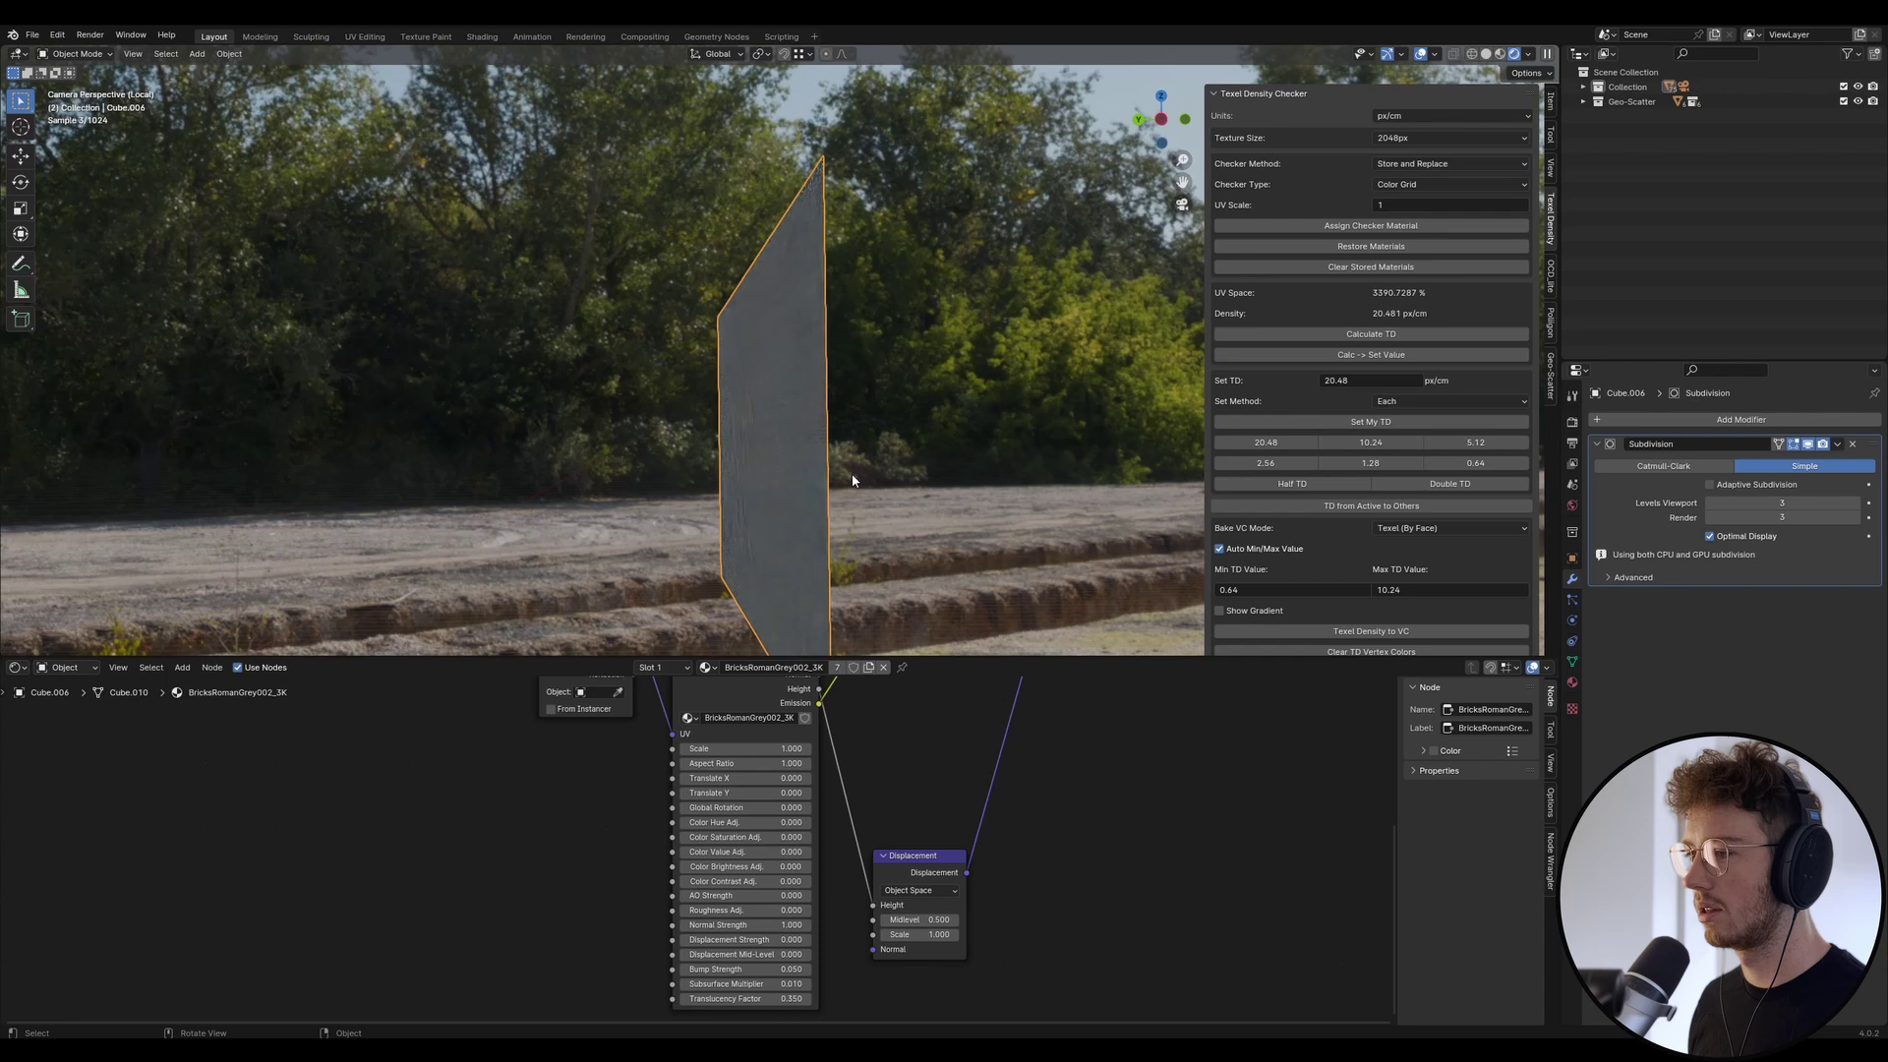
middle_drag(742, 468, 792, 450)
scroll(588, 374, up, 5)
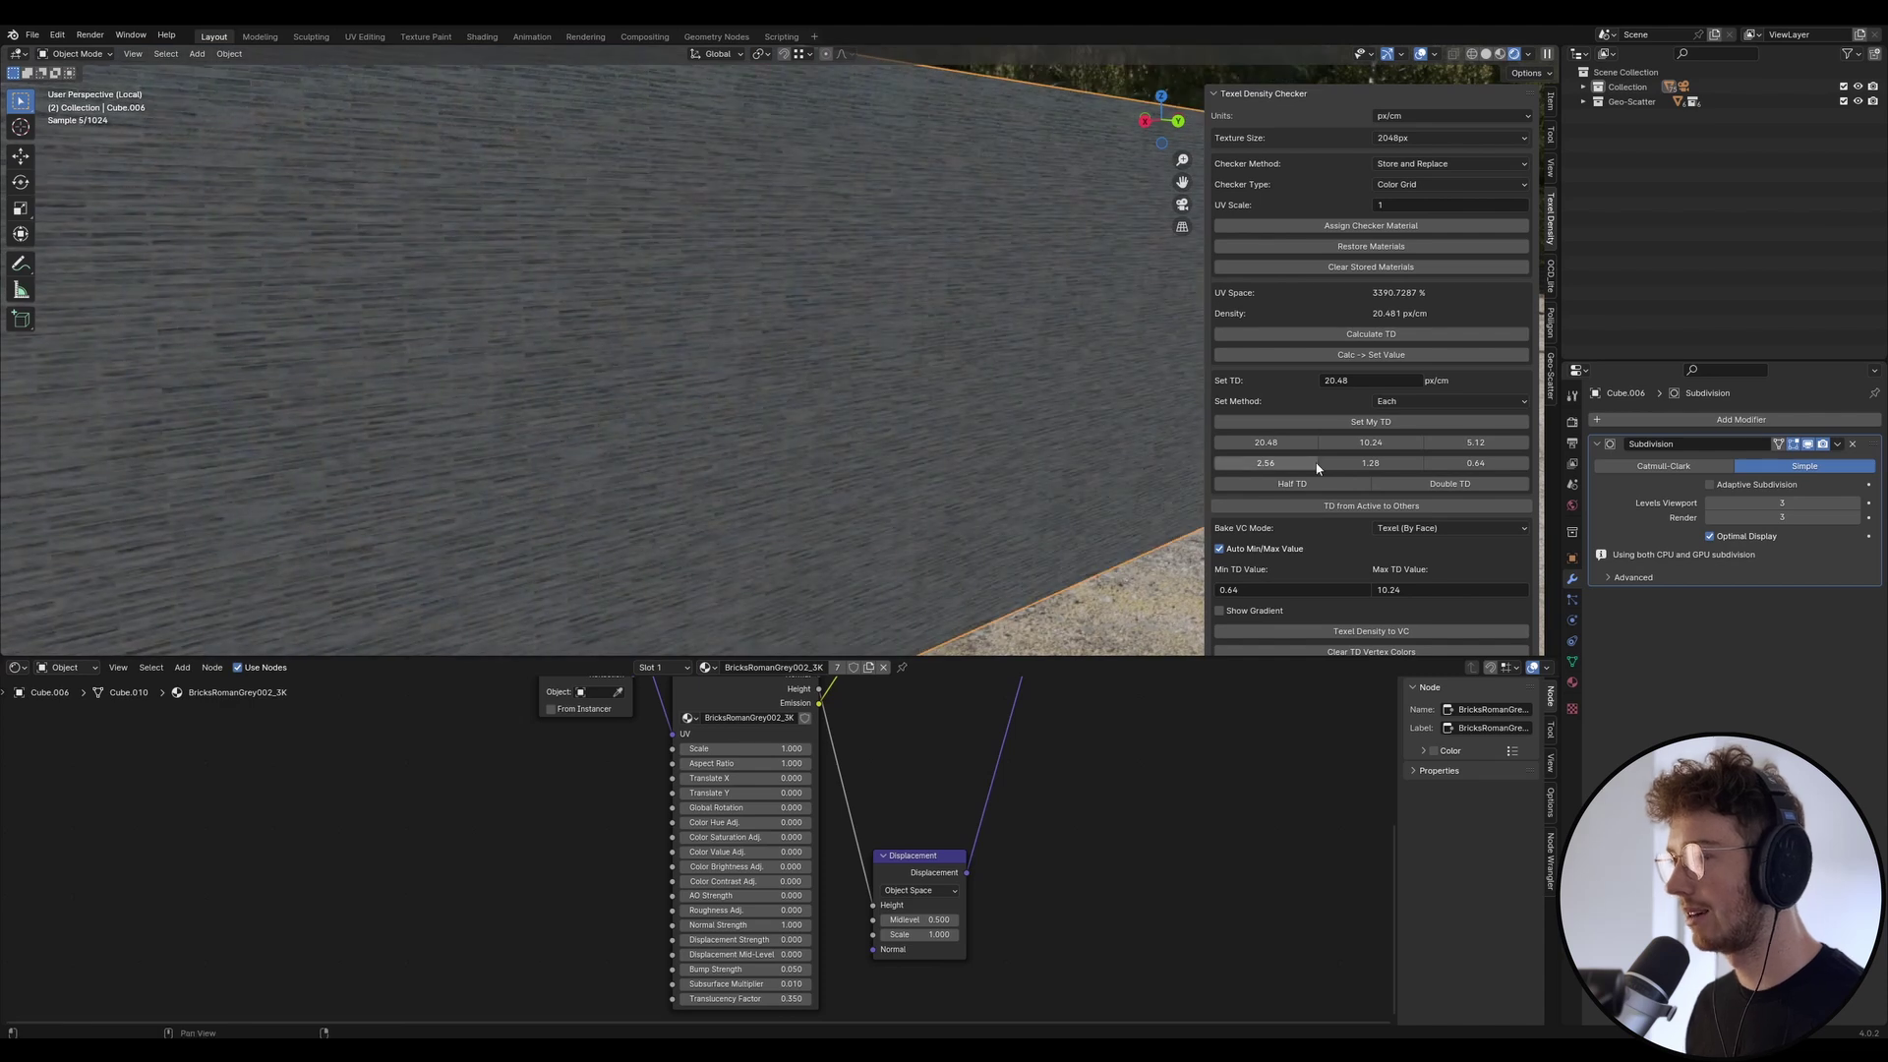
middle_drag(757, 461, 561, 430)
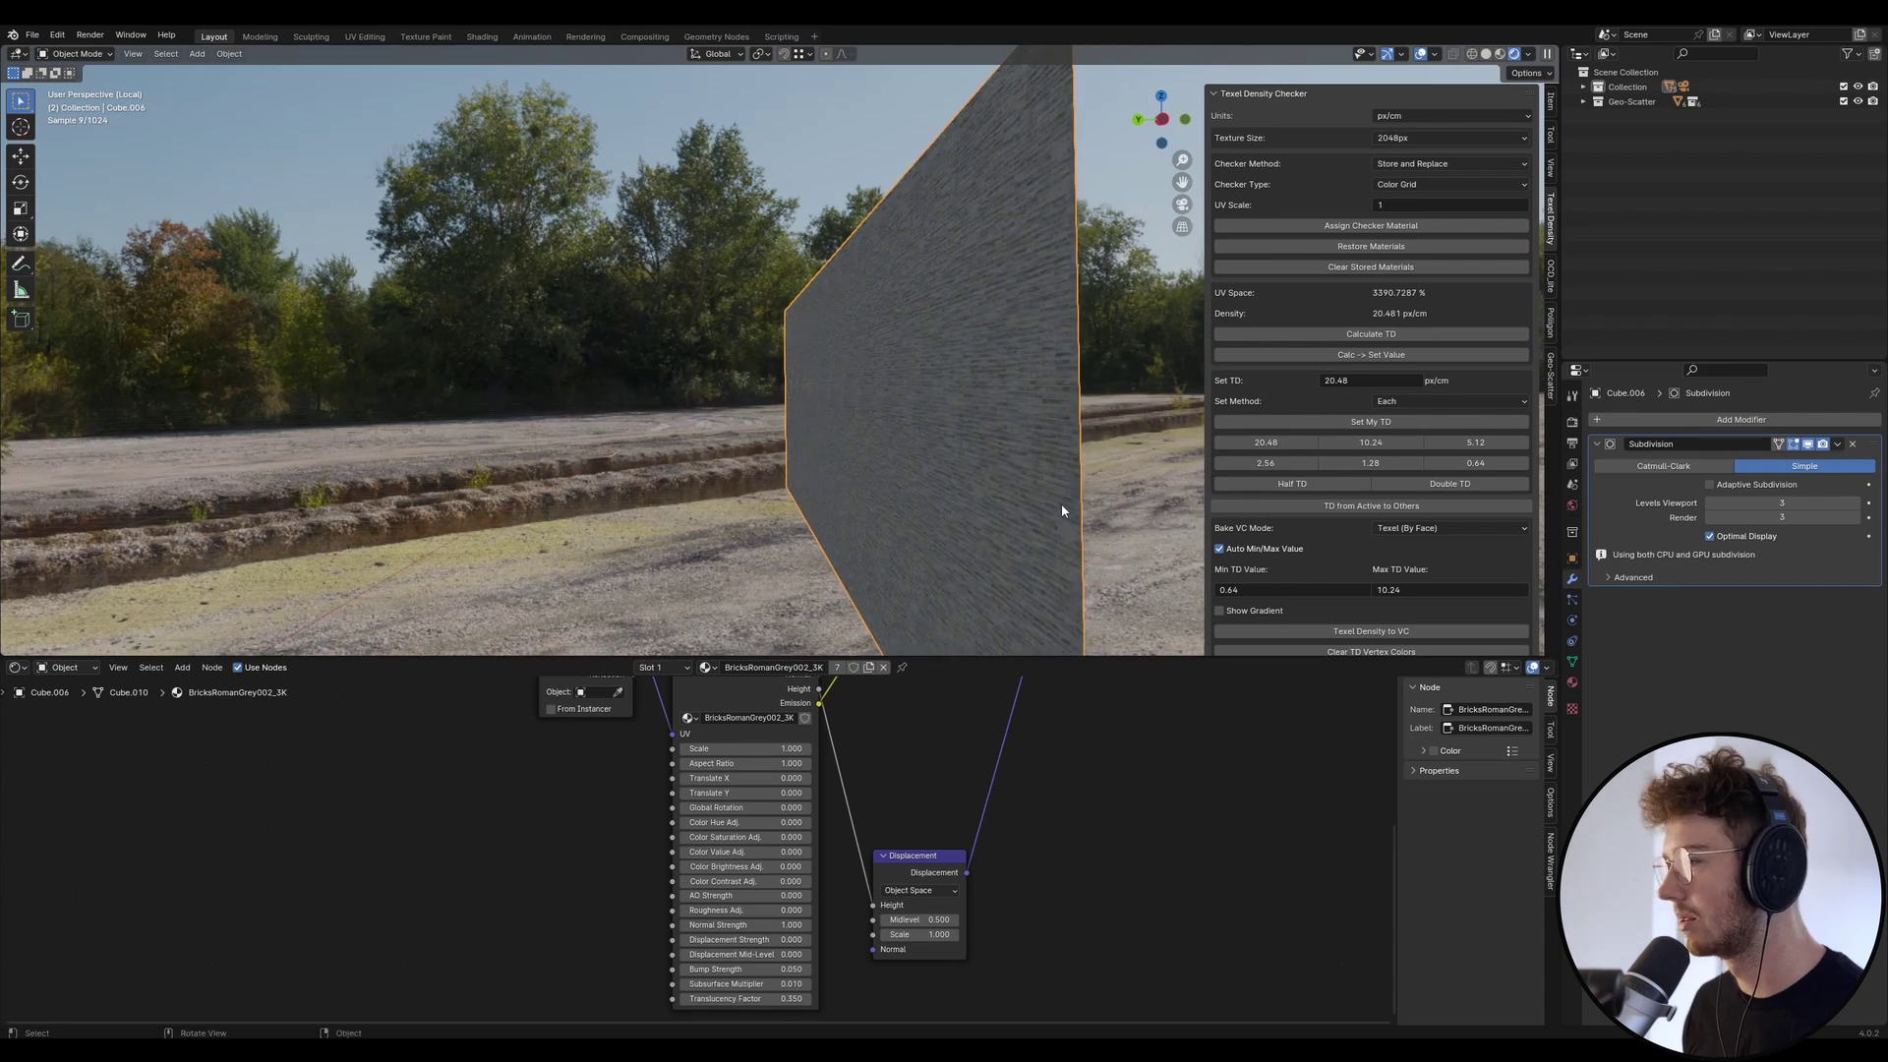
scroll(1062, 506, up, 2)
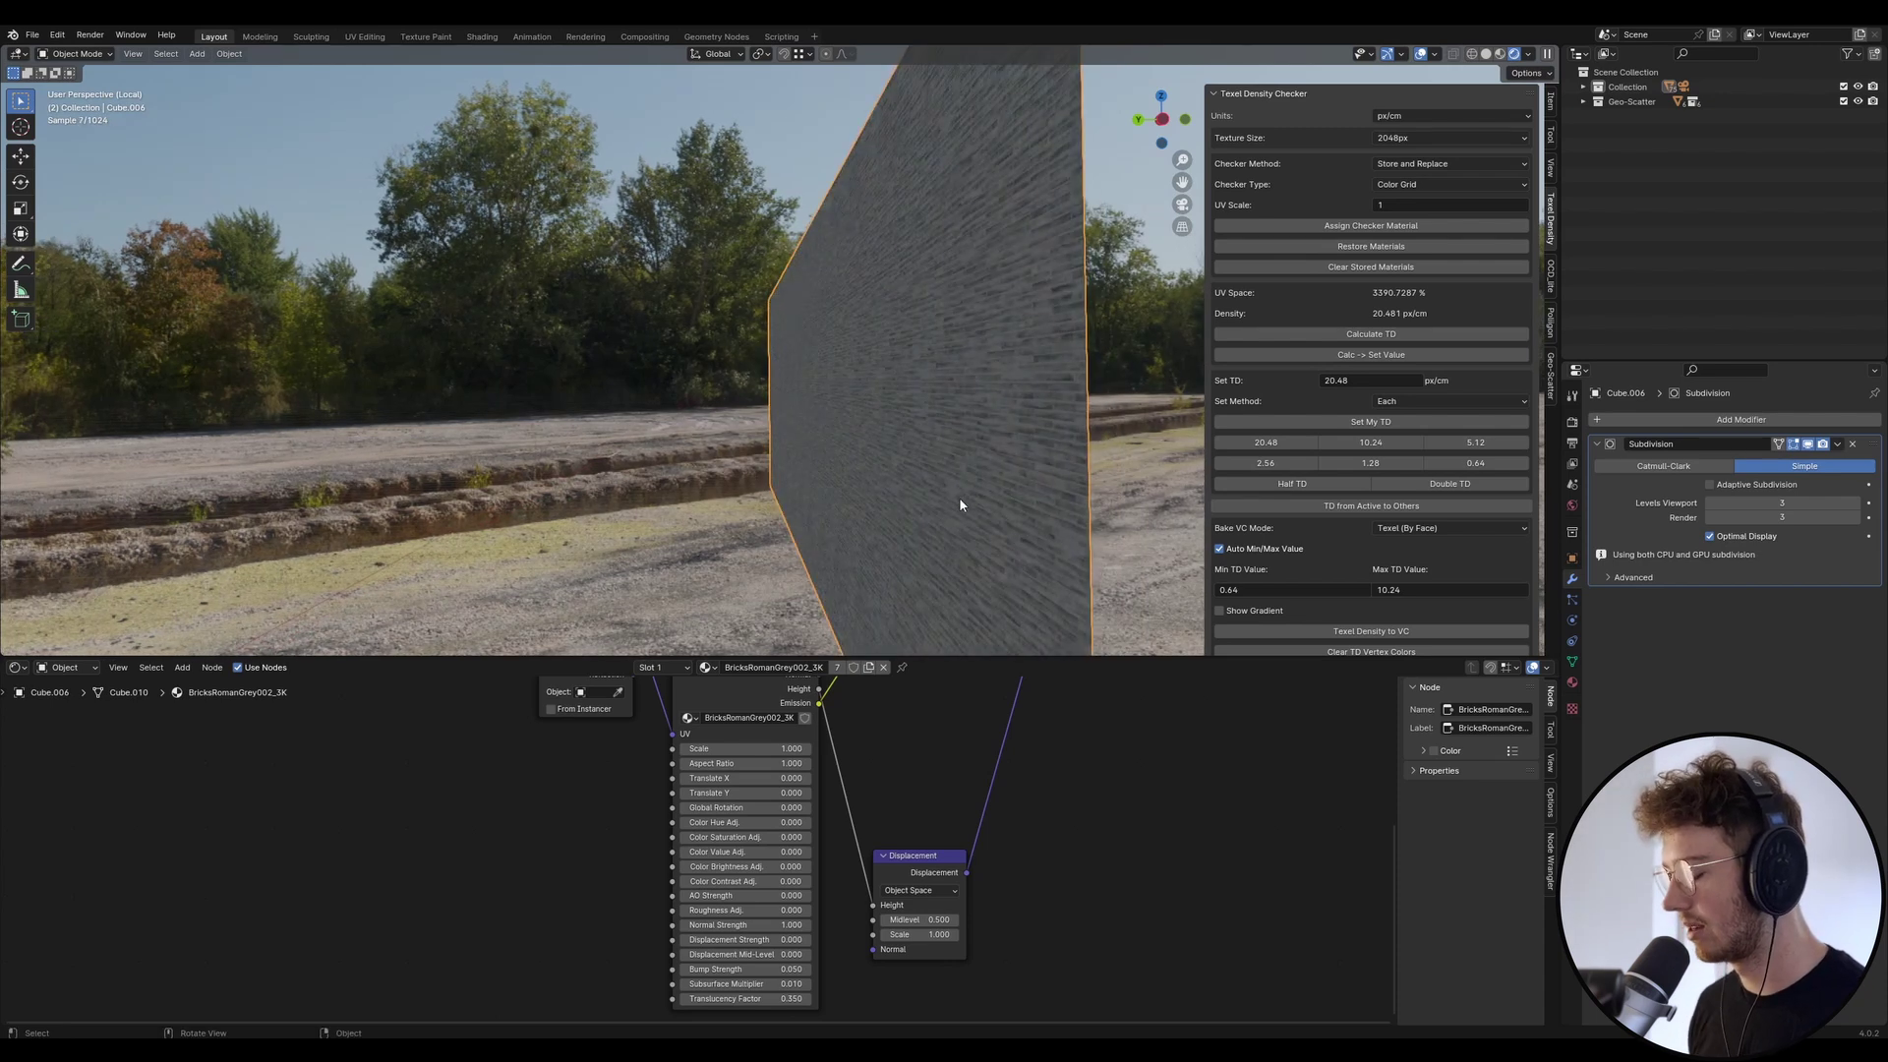
Leave local view and set the rear wall's texel density to 10.24 px/cm.
key(KP_0)
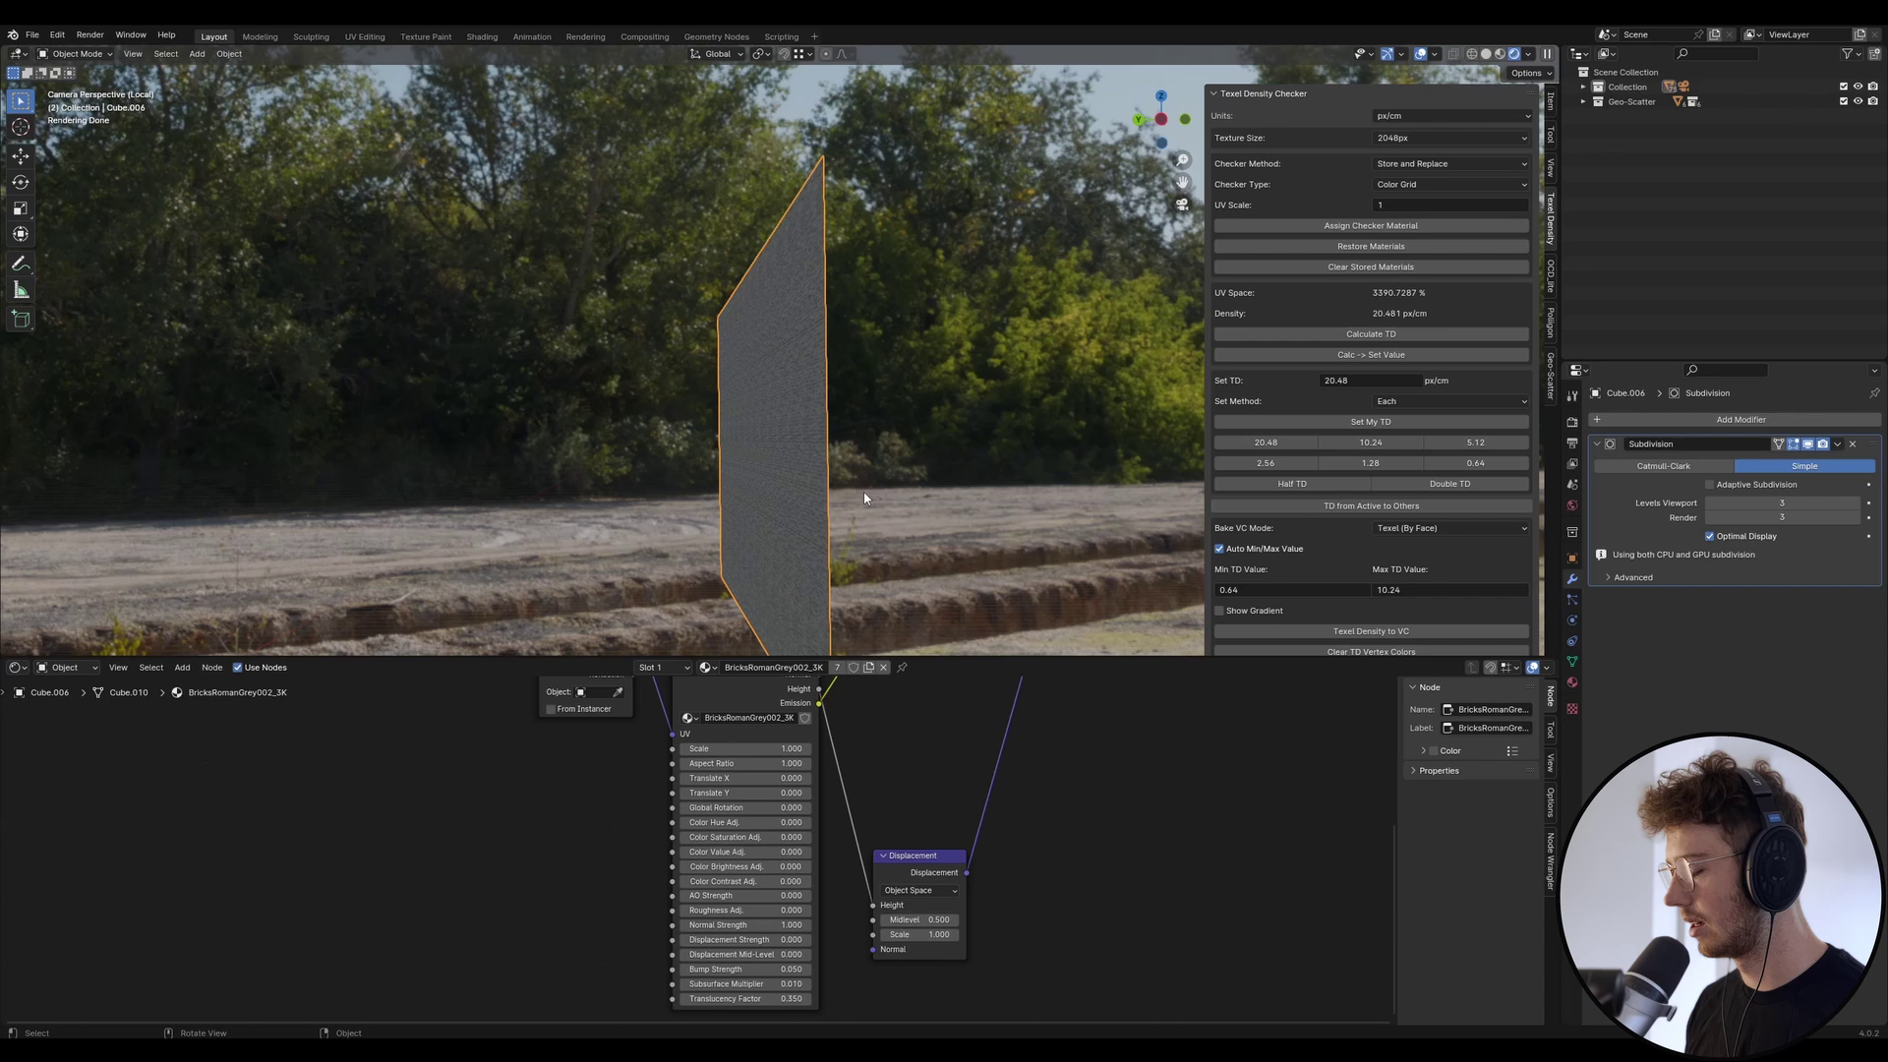
middle_drag(864, 498, 857, 498)
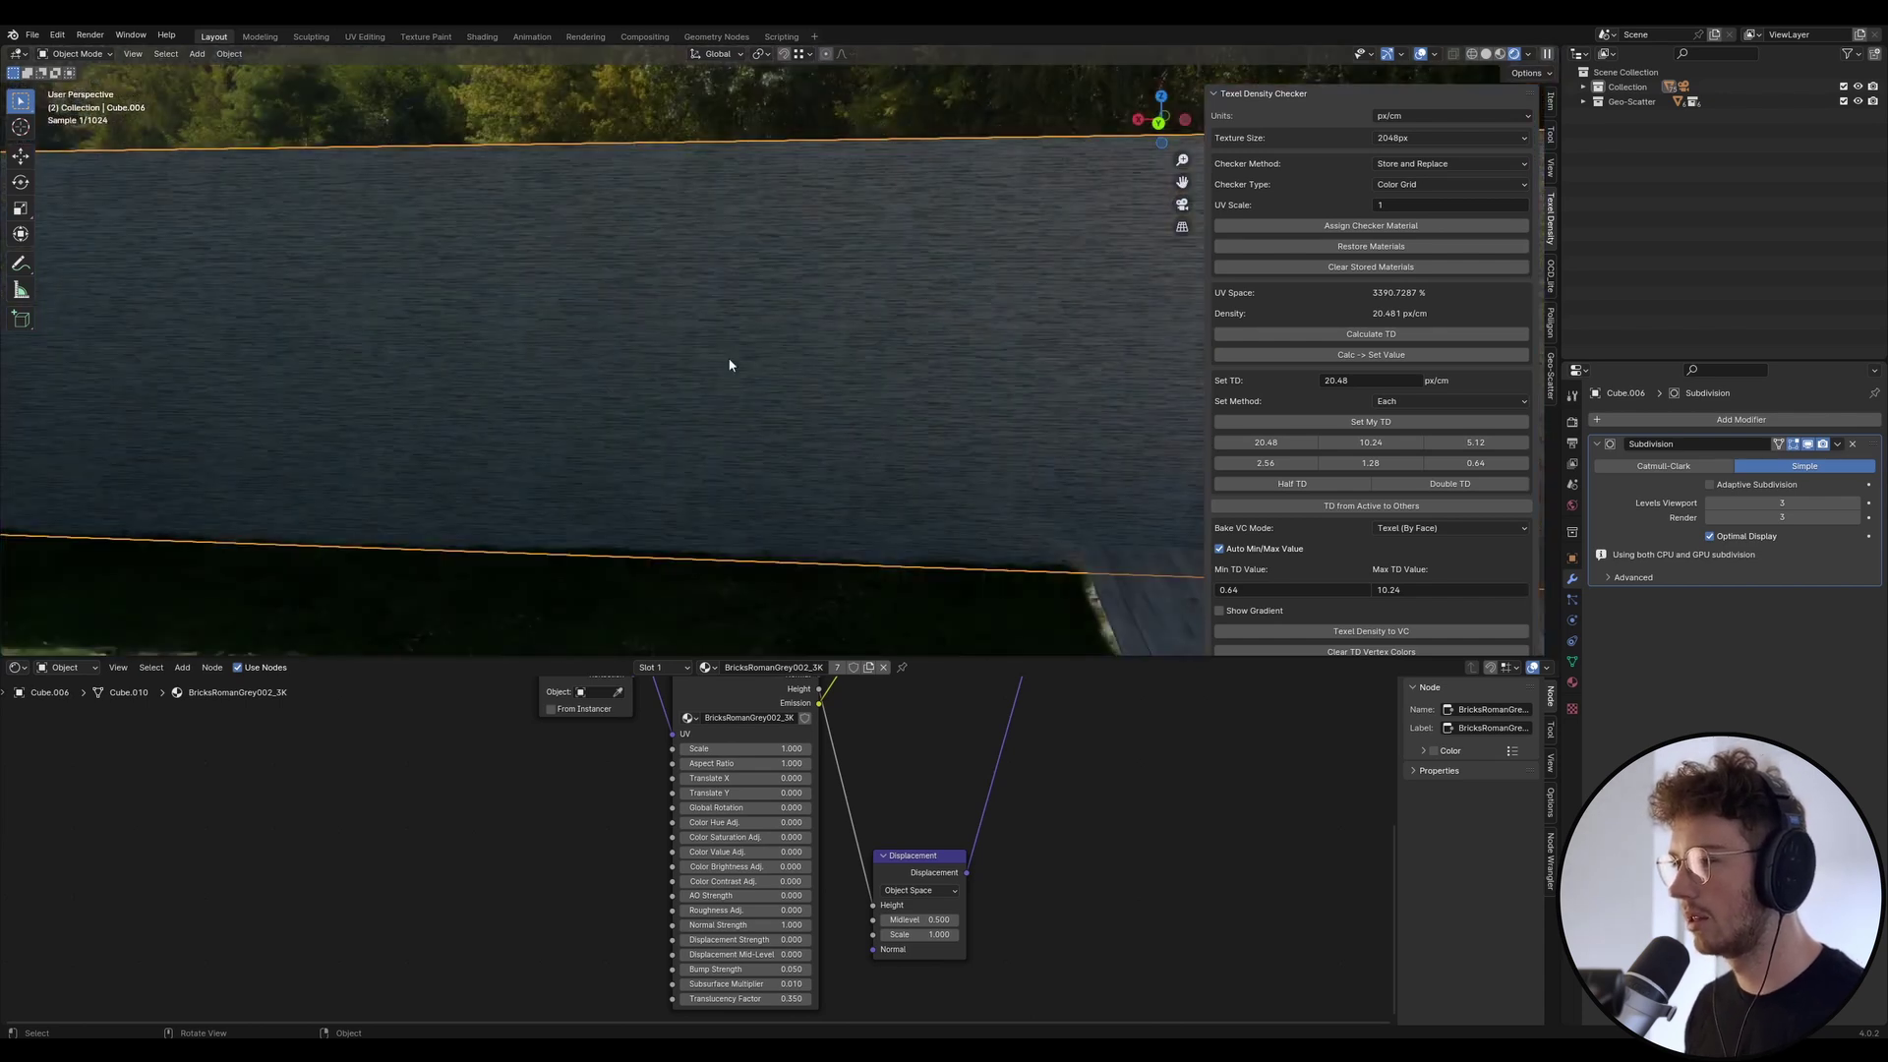
scroll(943, 339, down, 1)
shift+middle_drag(1015, 341, 856, 315)
click(1370, 441)
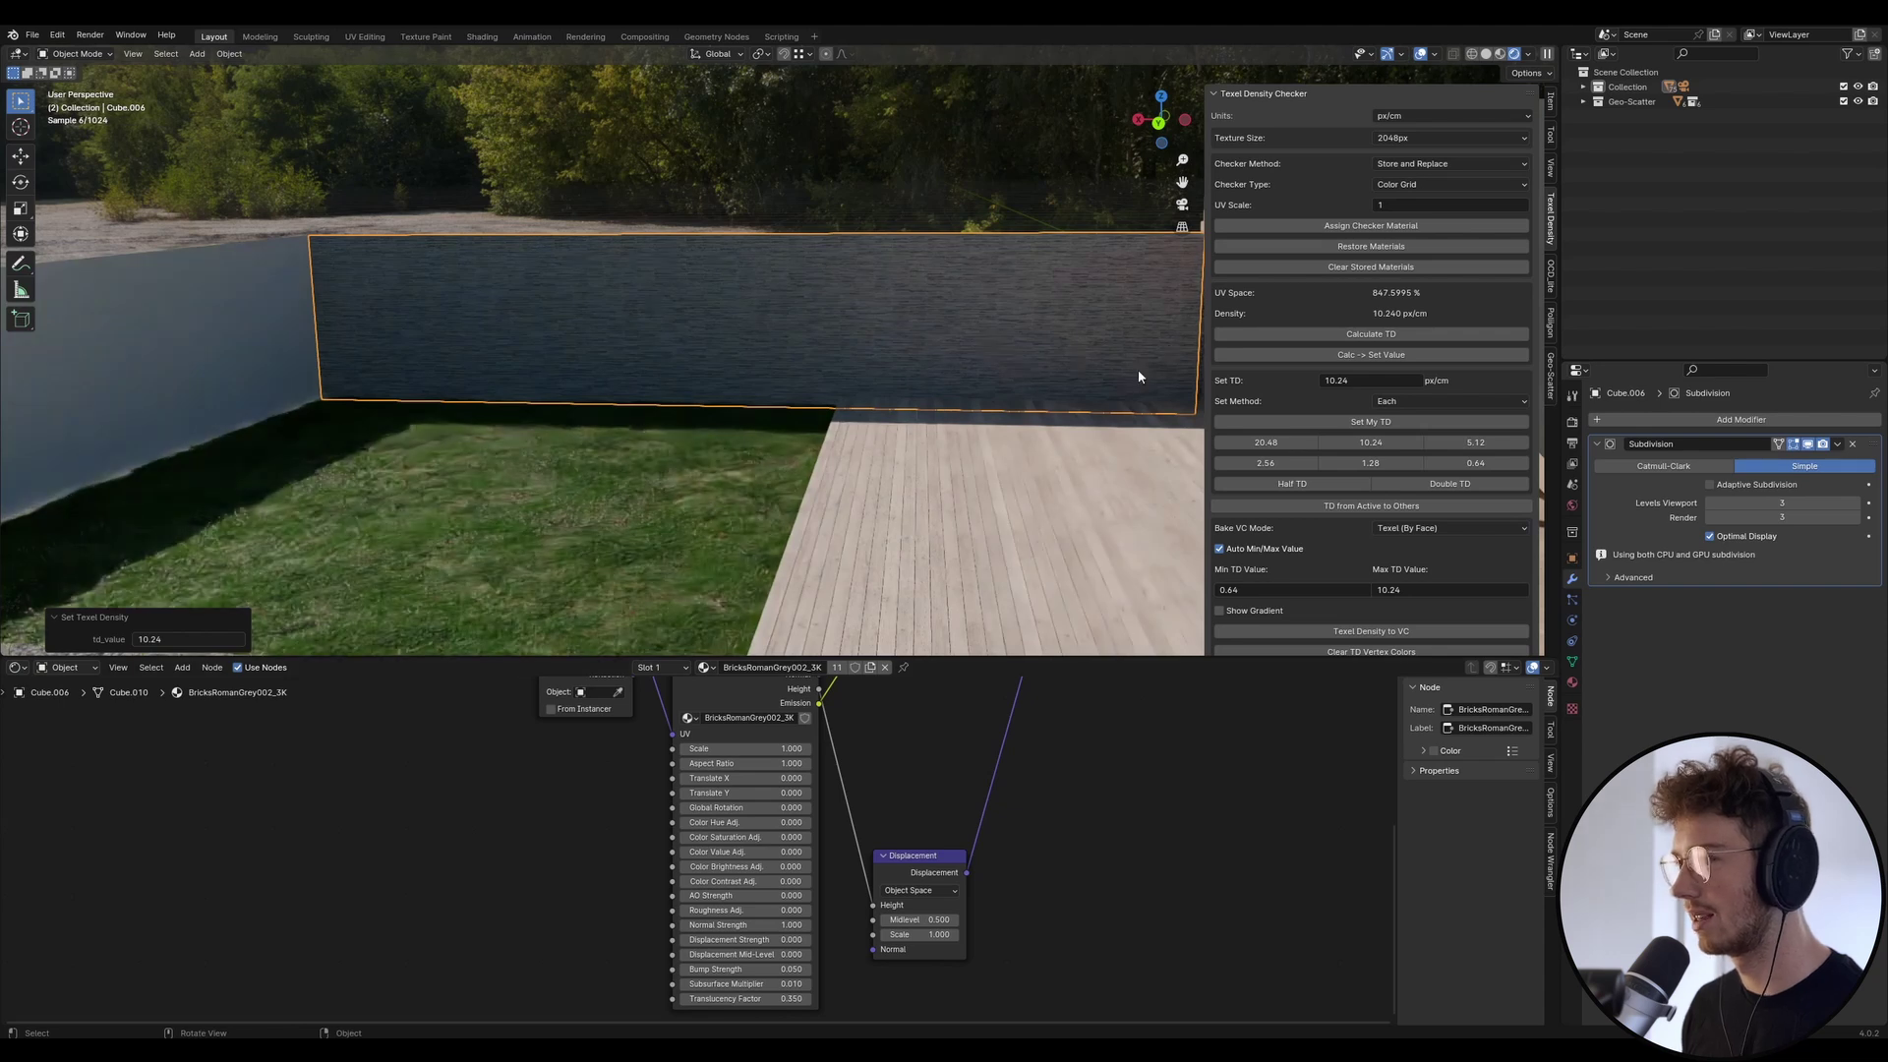
Examine the rescaled grey bricks from the garden, the deck and the scene camera, and save the file.
click(1059, 175)
shift+middle_drag(552, 282, 607, 282)
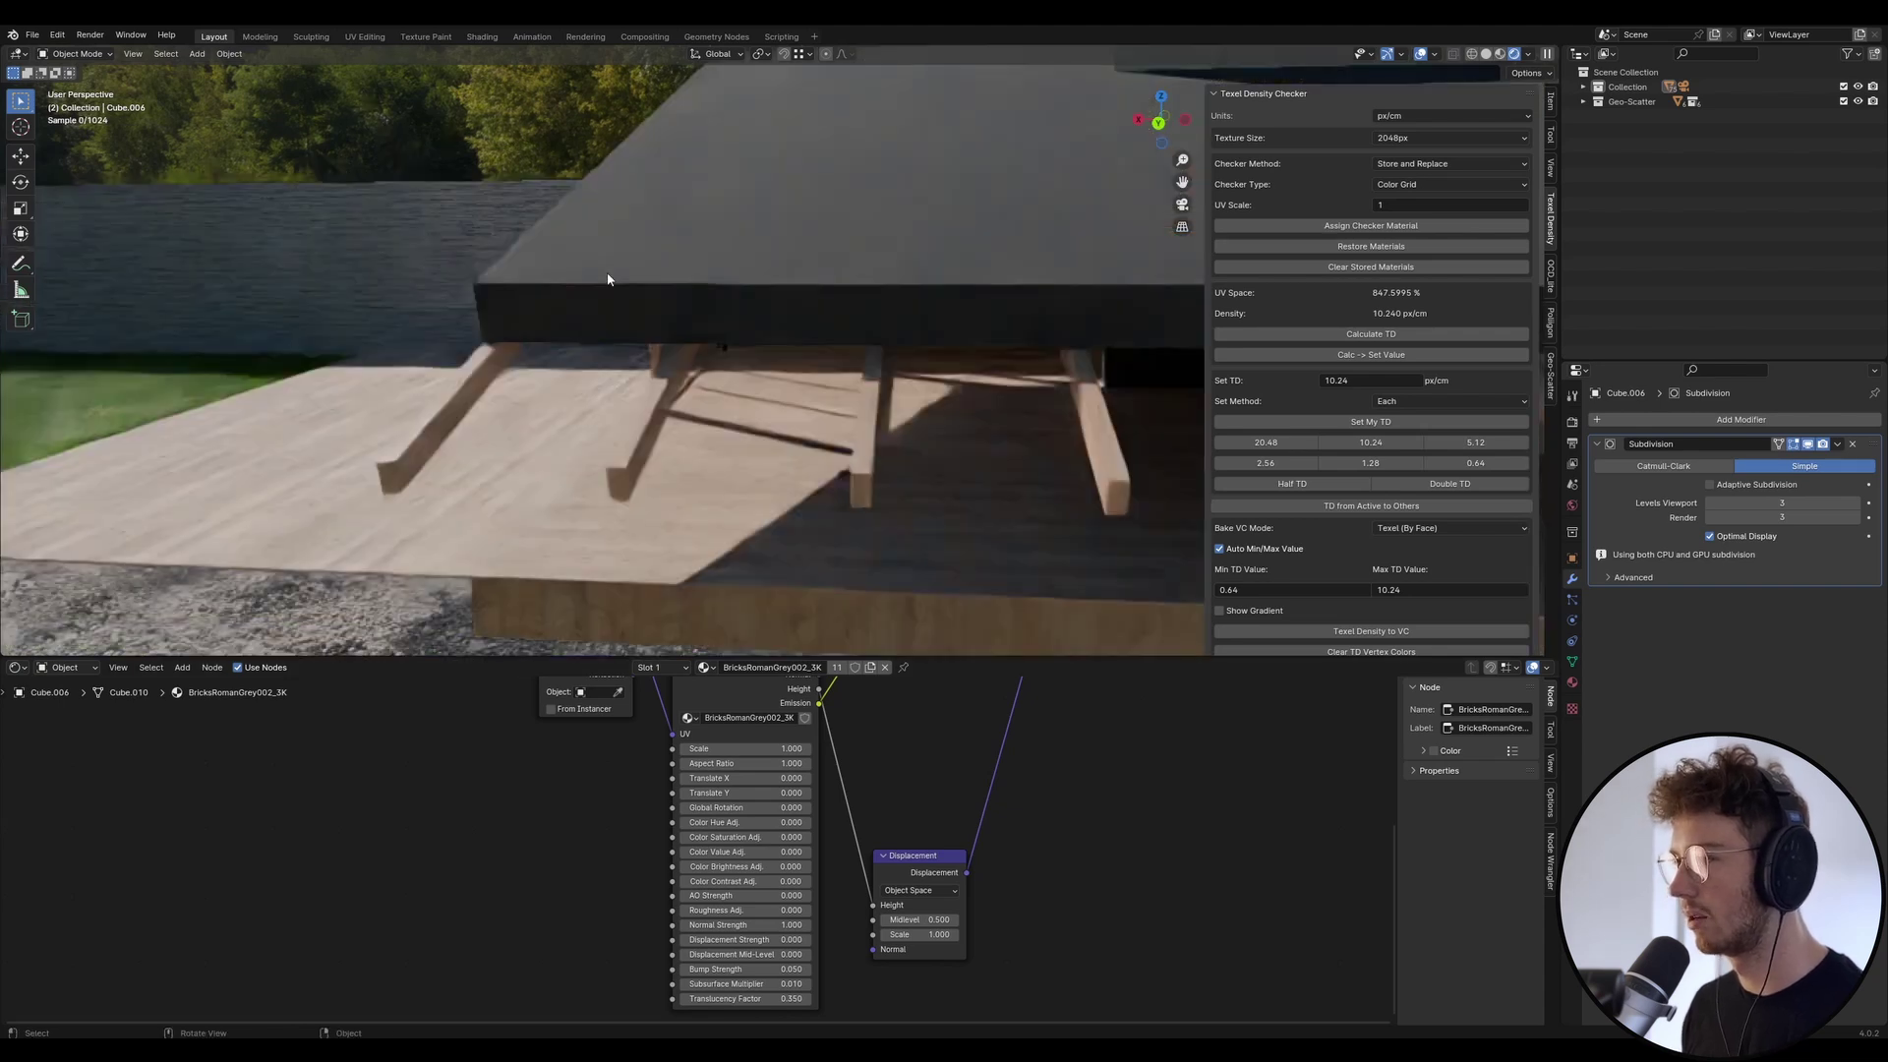
scroll(422, 363, up, 4)
middle_drag(422, 363, 464, 344)
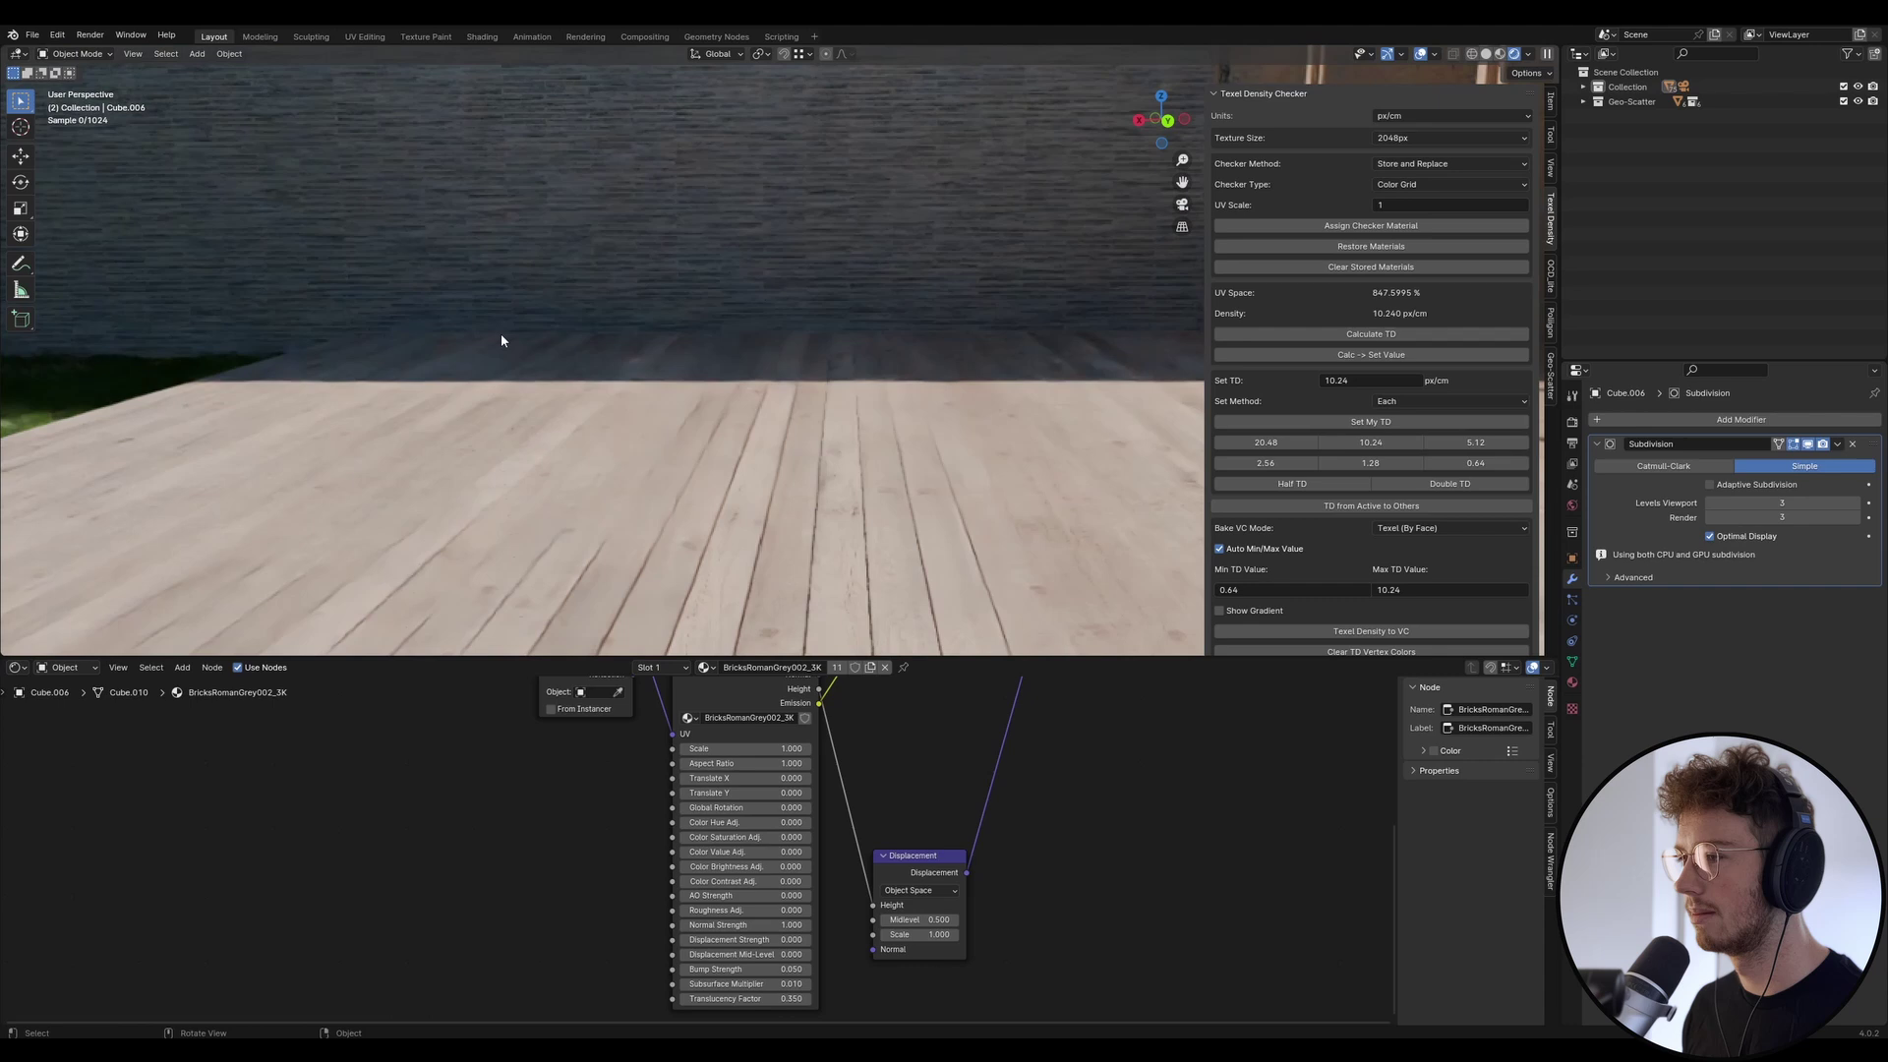
scroll(463, 341, down, 3)
scroll(728, 270, down, 5)
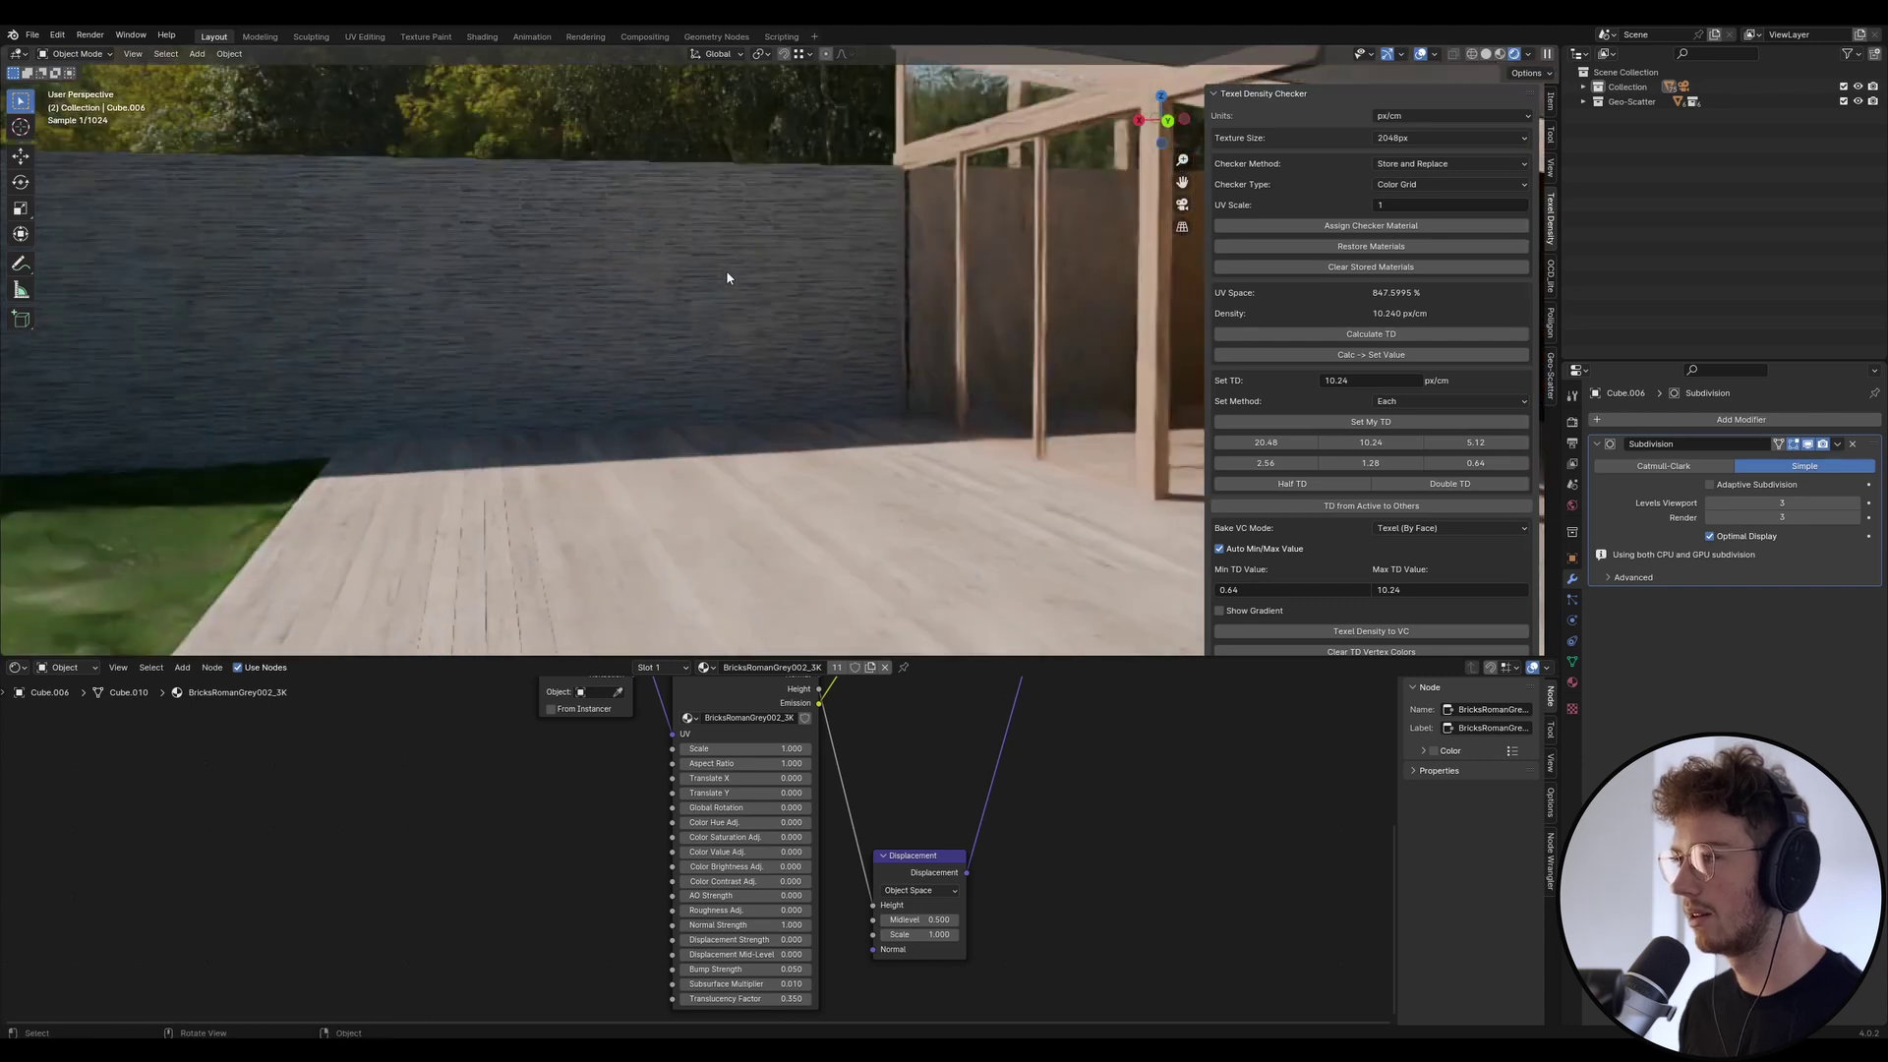
middle_drag(721, 296, 668, 291)
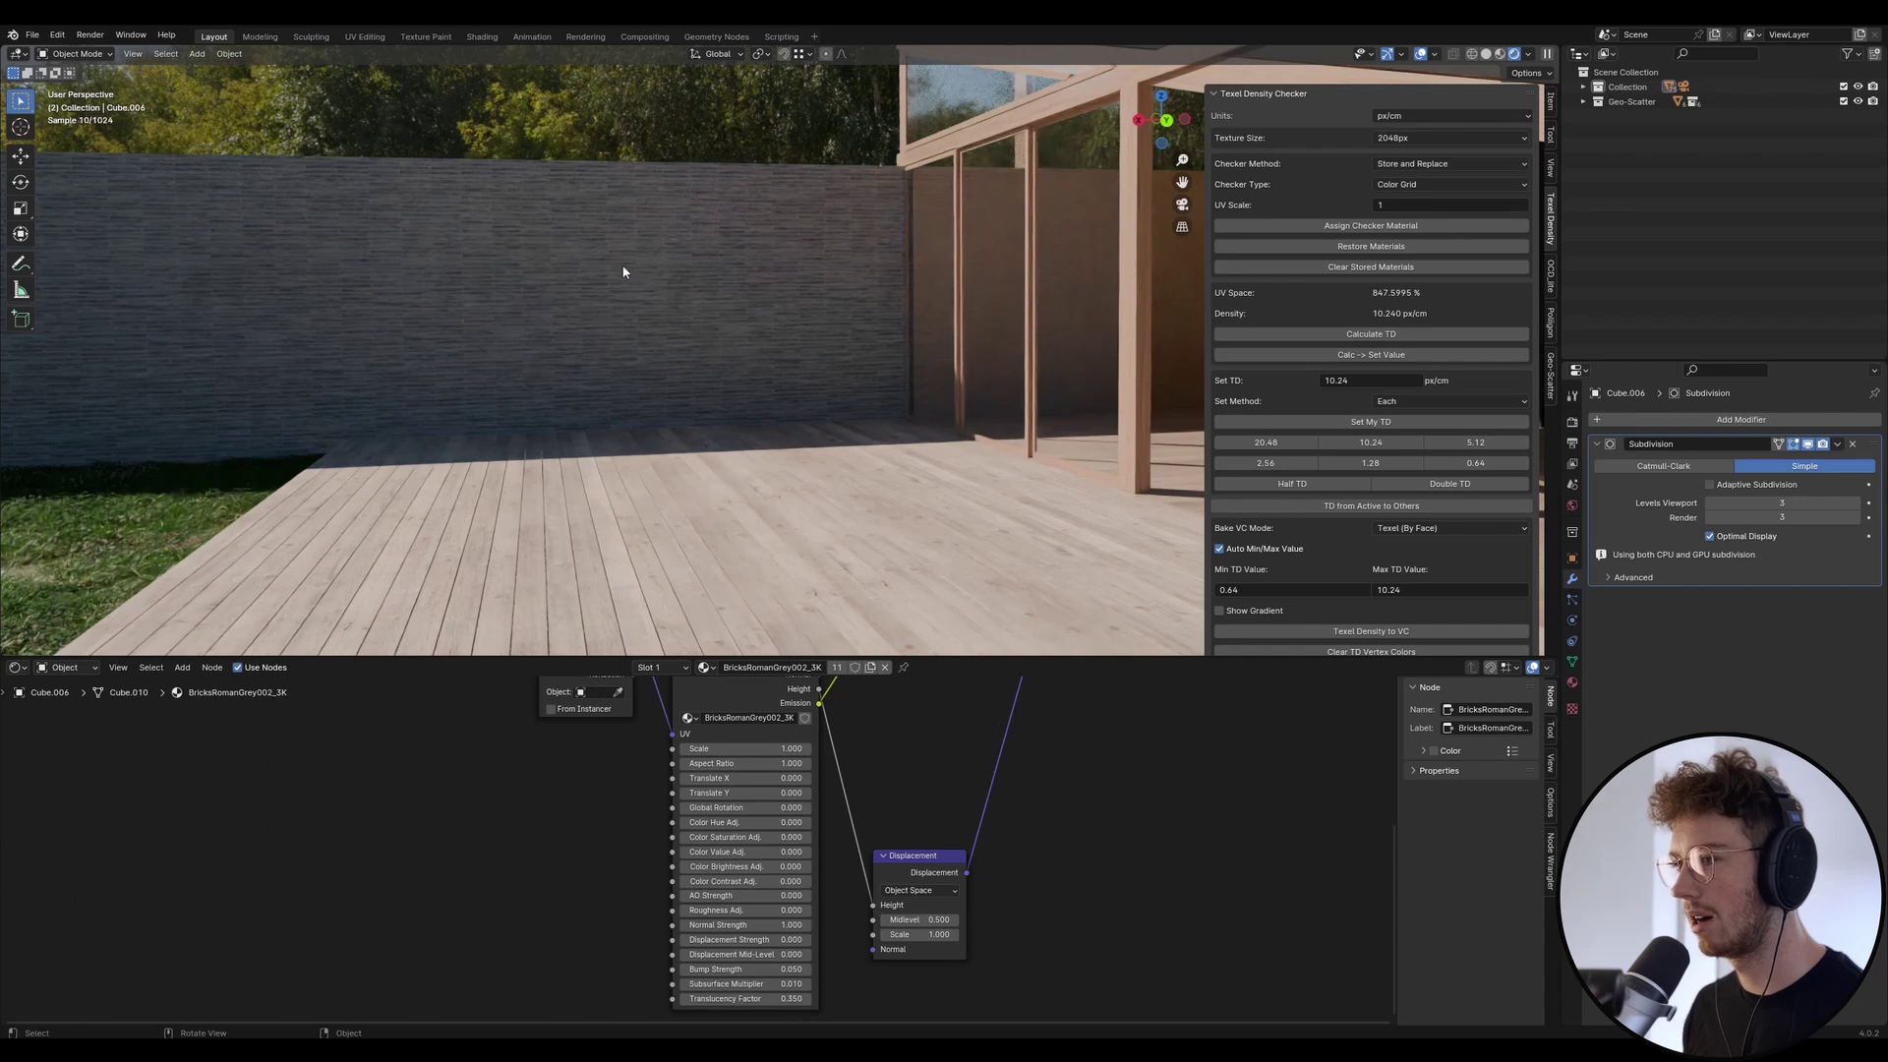
key(KP_0)
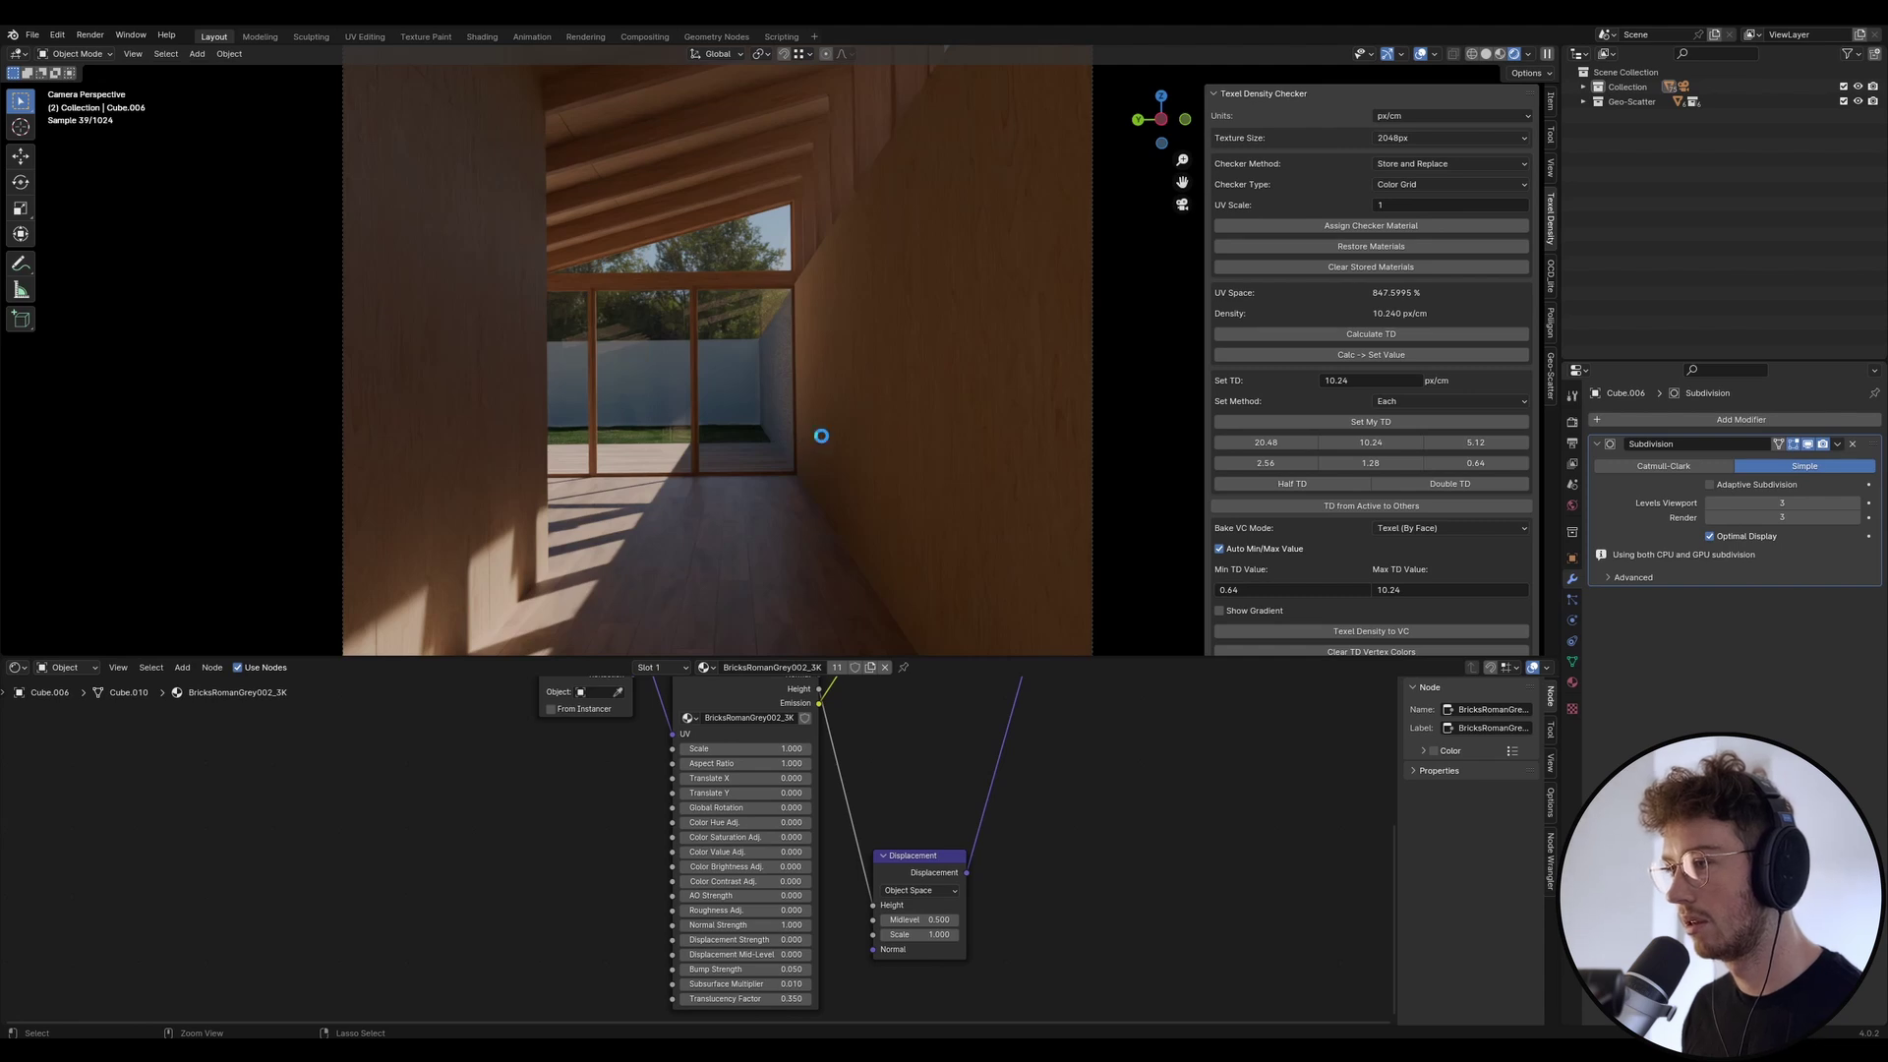
key(ctrl+s)
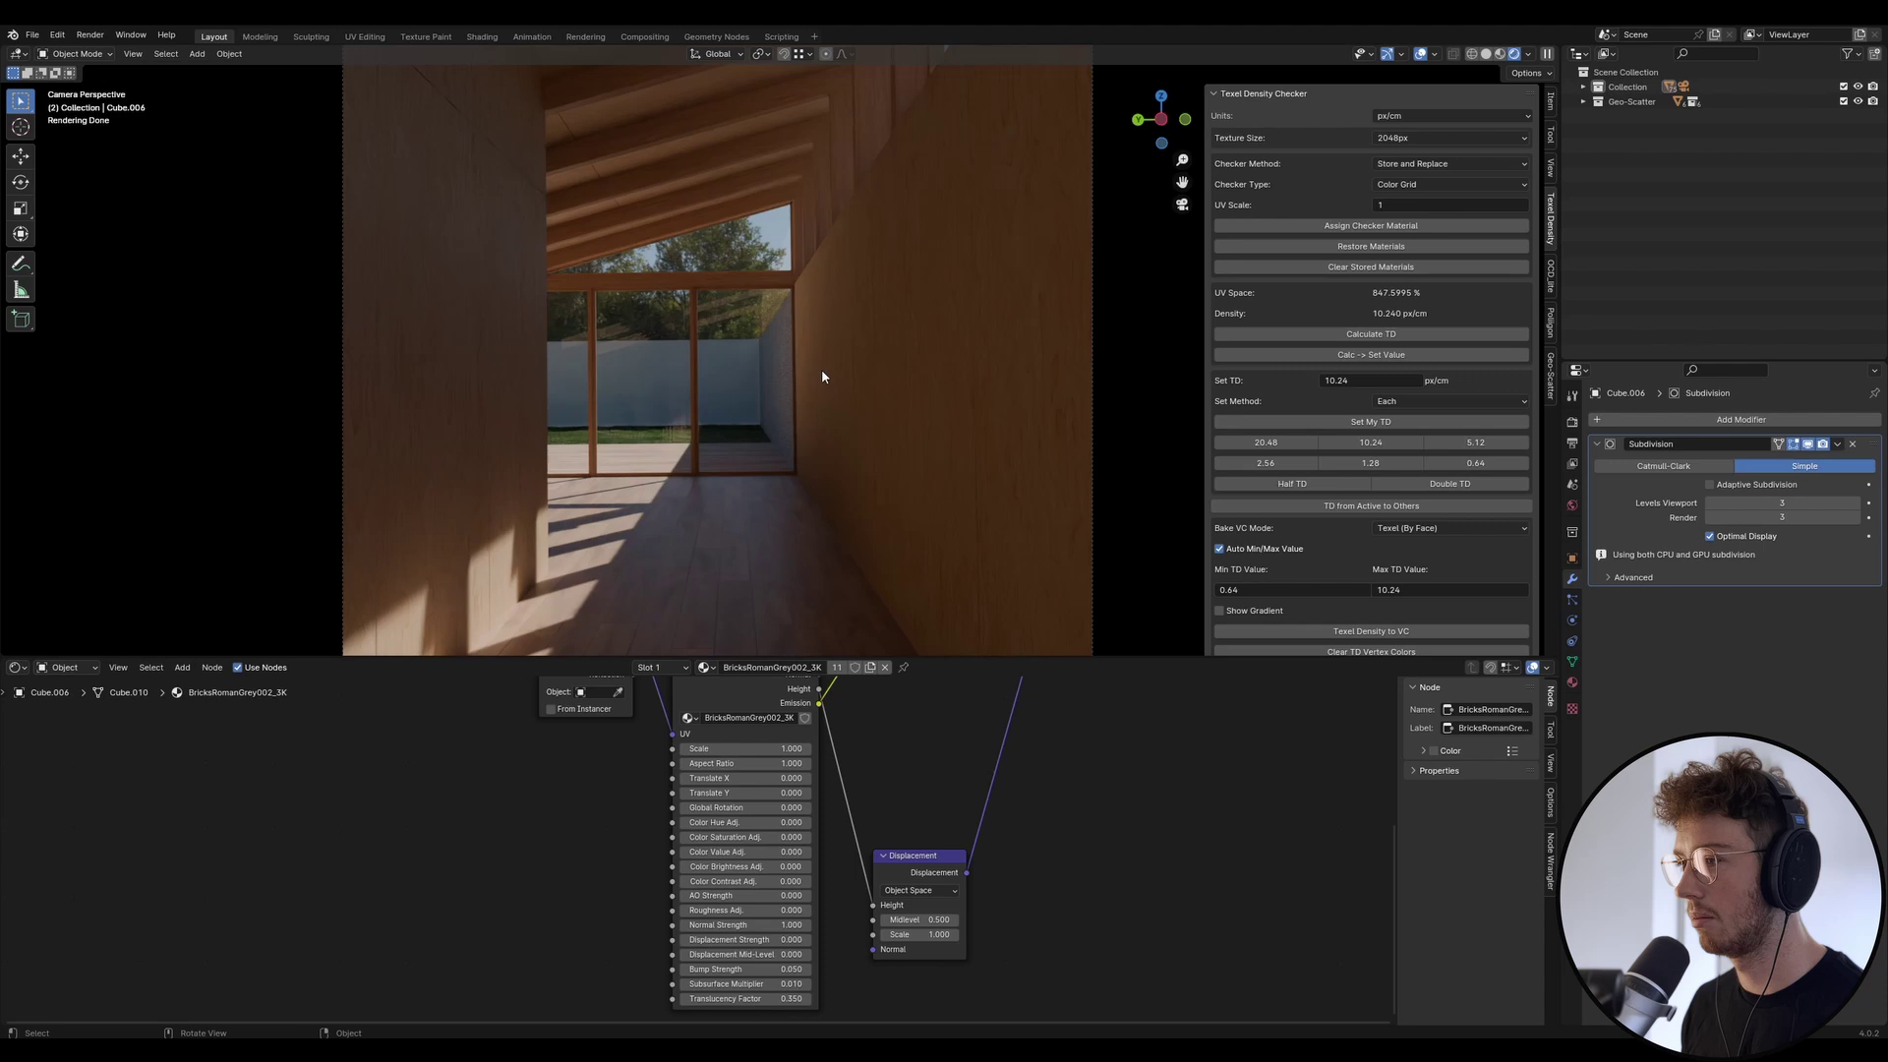
Select the rear garden wall in solid shading and return the viewport to rendered shading.
click(1486, 56)
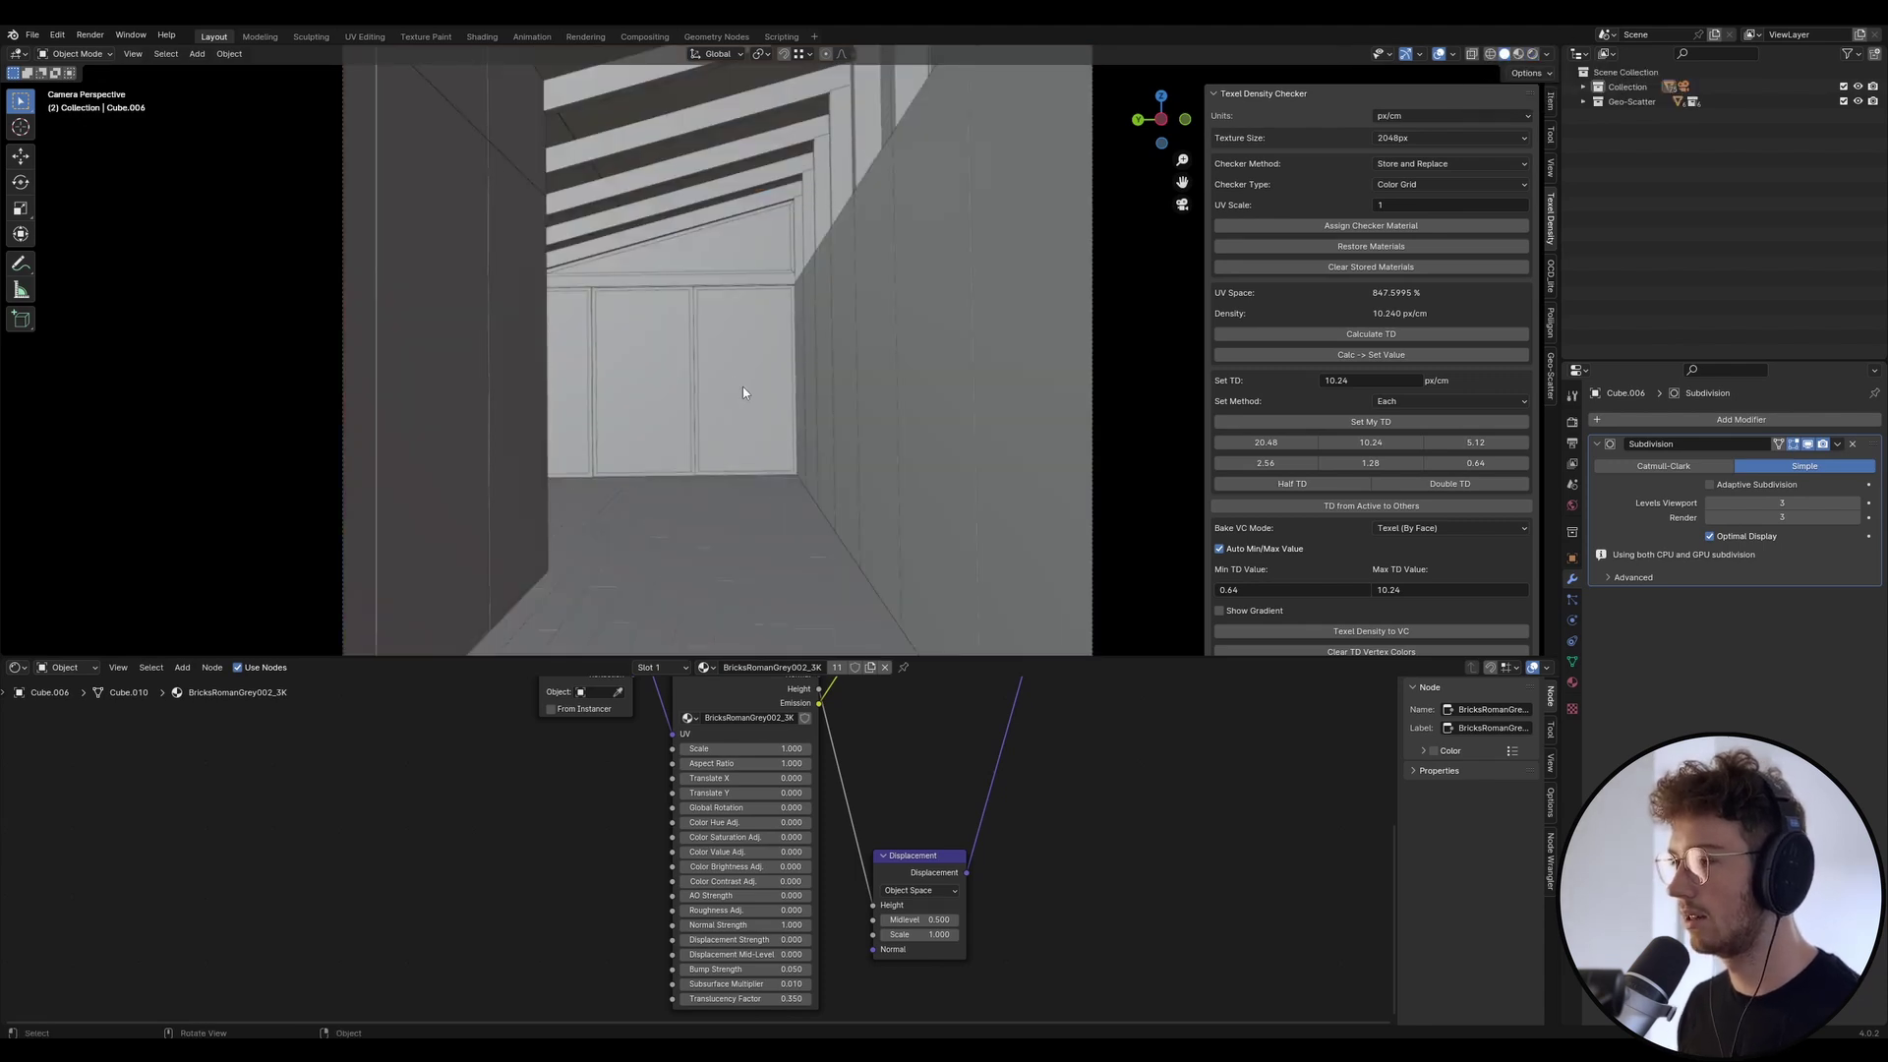
middle_drag(743, 393, 859, 417)
scroll(860, 417, down, 4)
shift+middle_drag(560, 374, 944, 429)
click(812, 373)
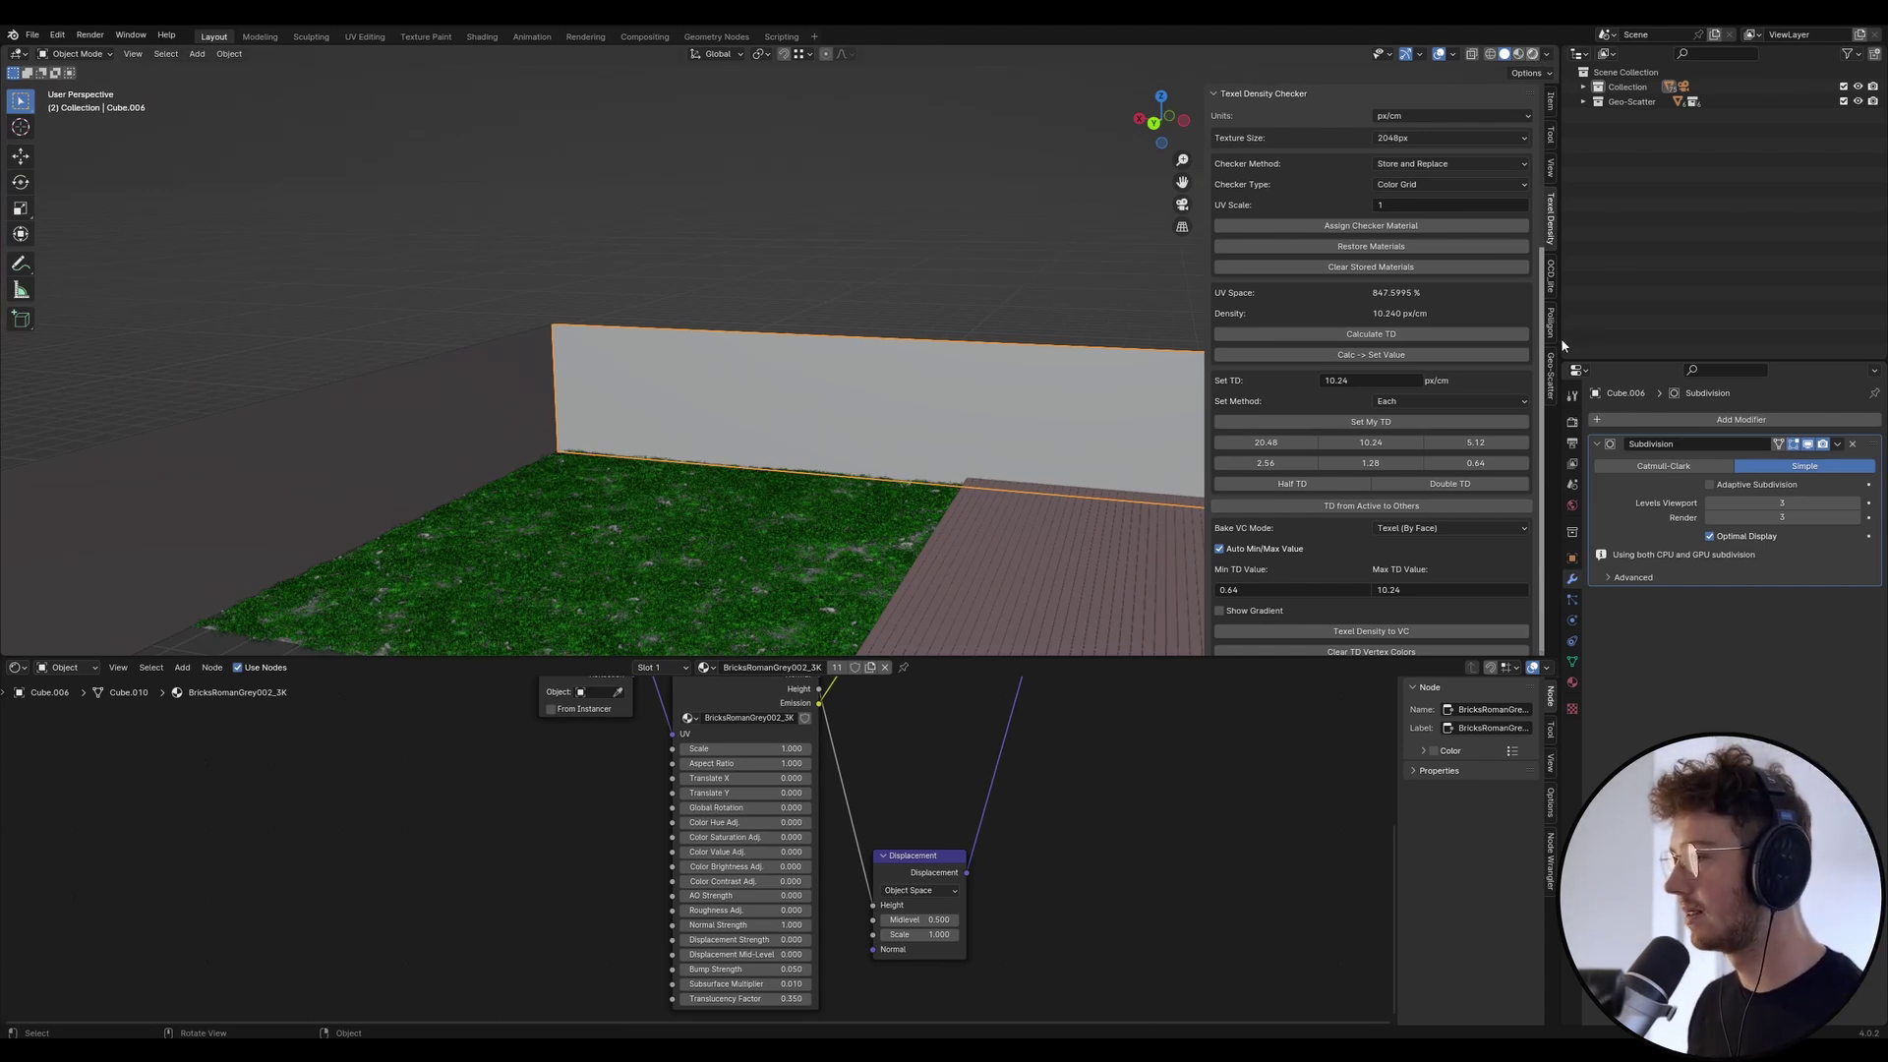
key(z)
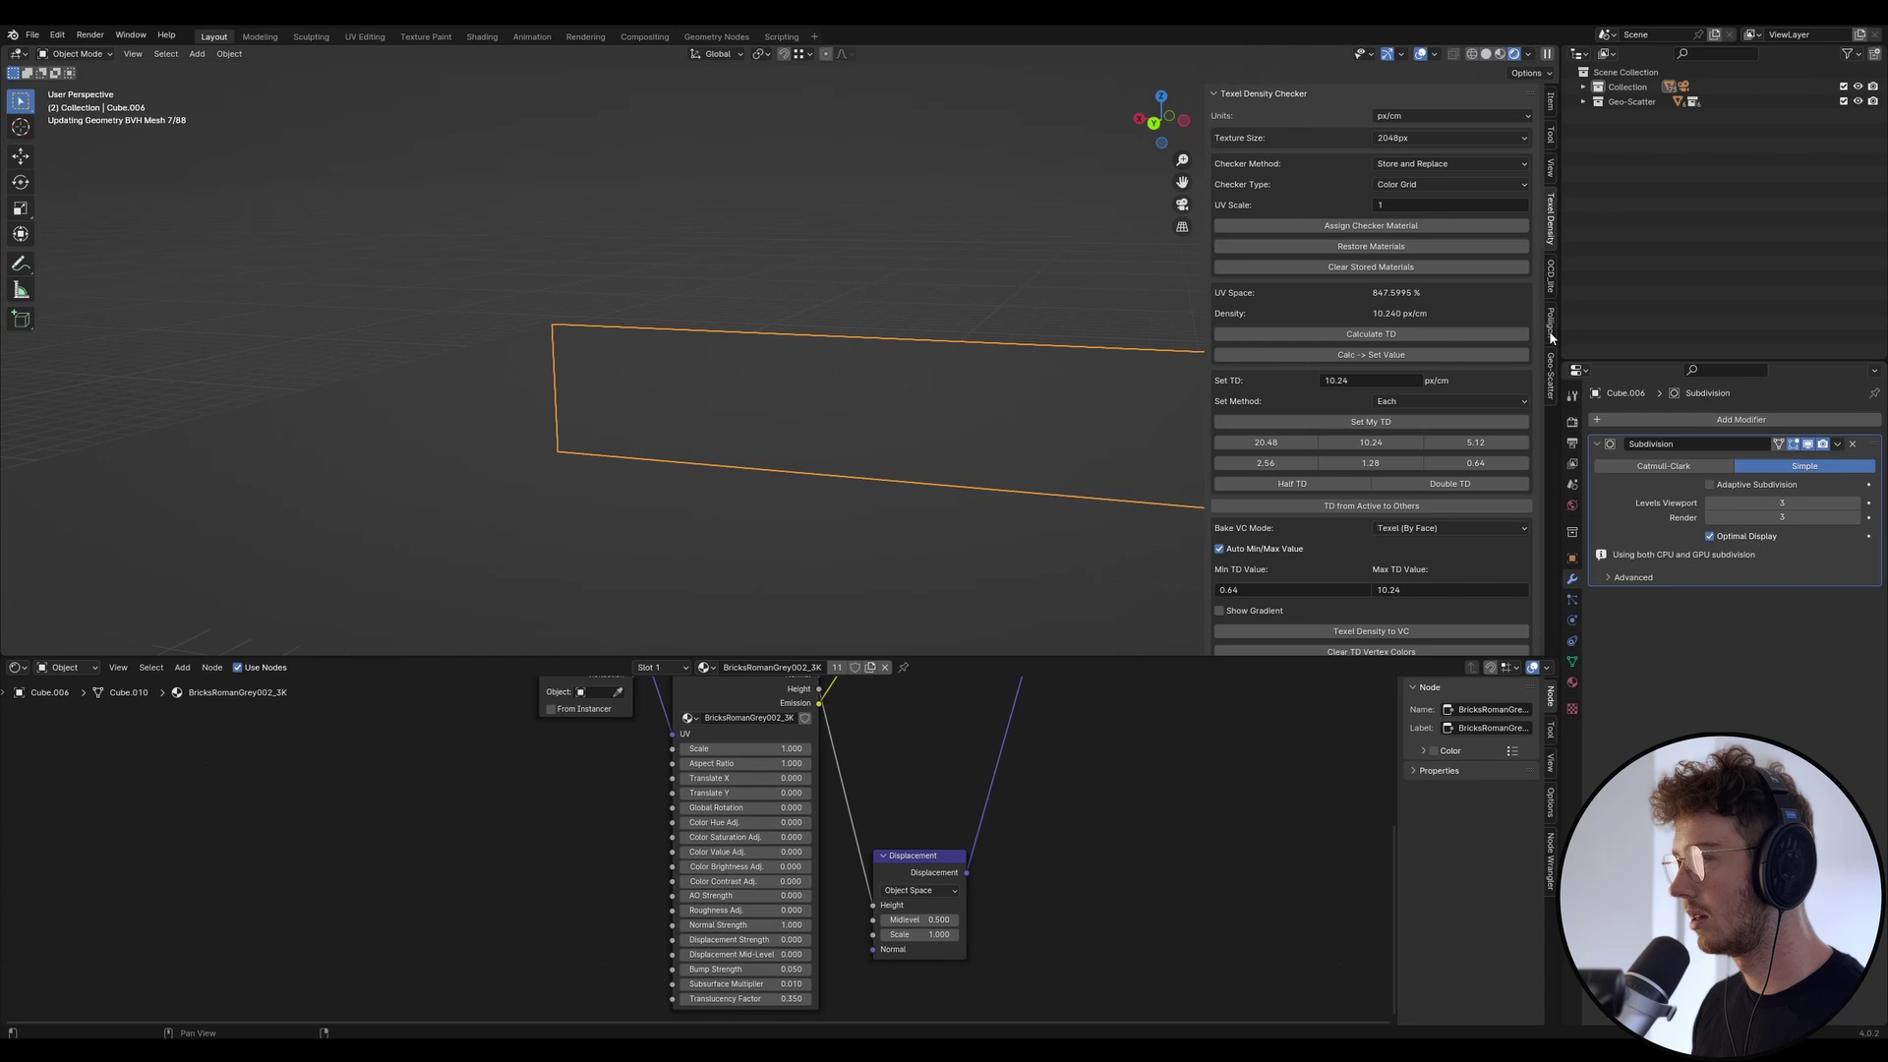
Browse the Poliigon assets for another brick and apply BricksPaintedWhite003 at 4K to the rear wall.
click(1551, 322)
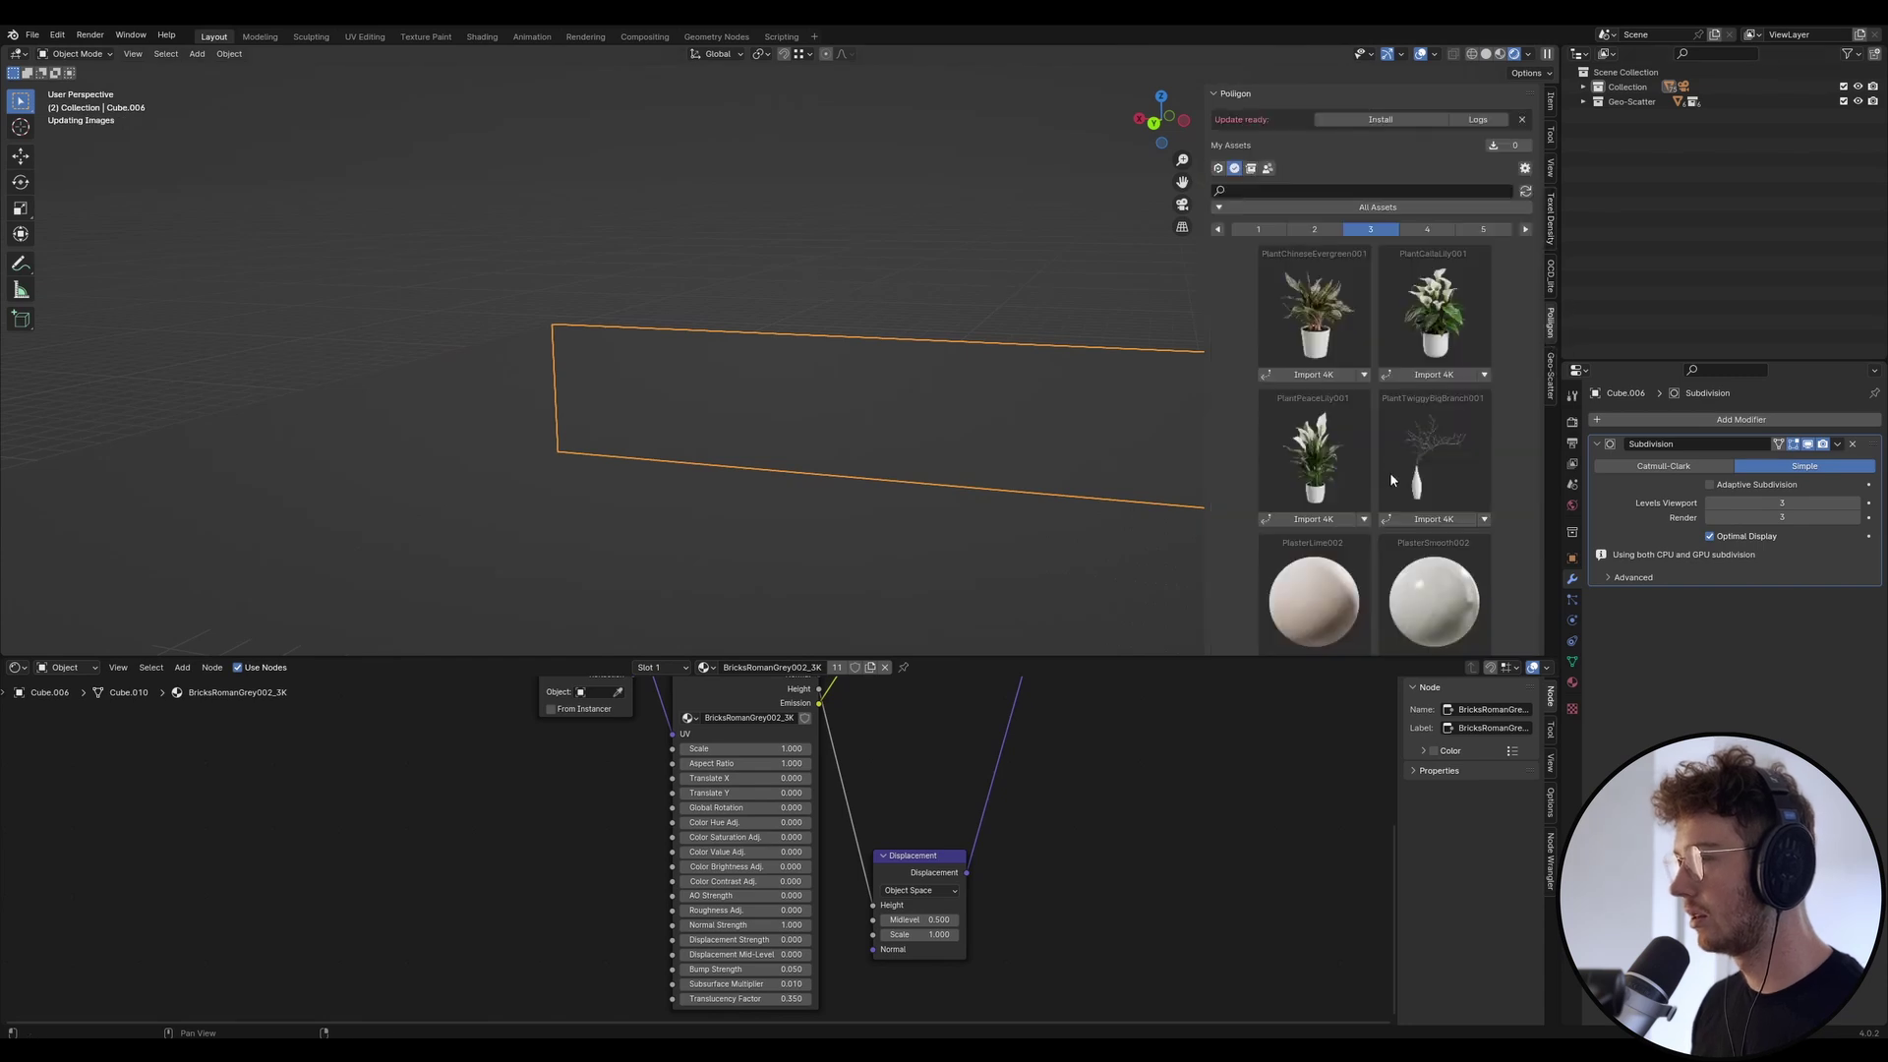
scroll(1390, 472, down, 5)
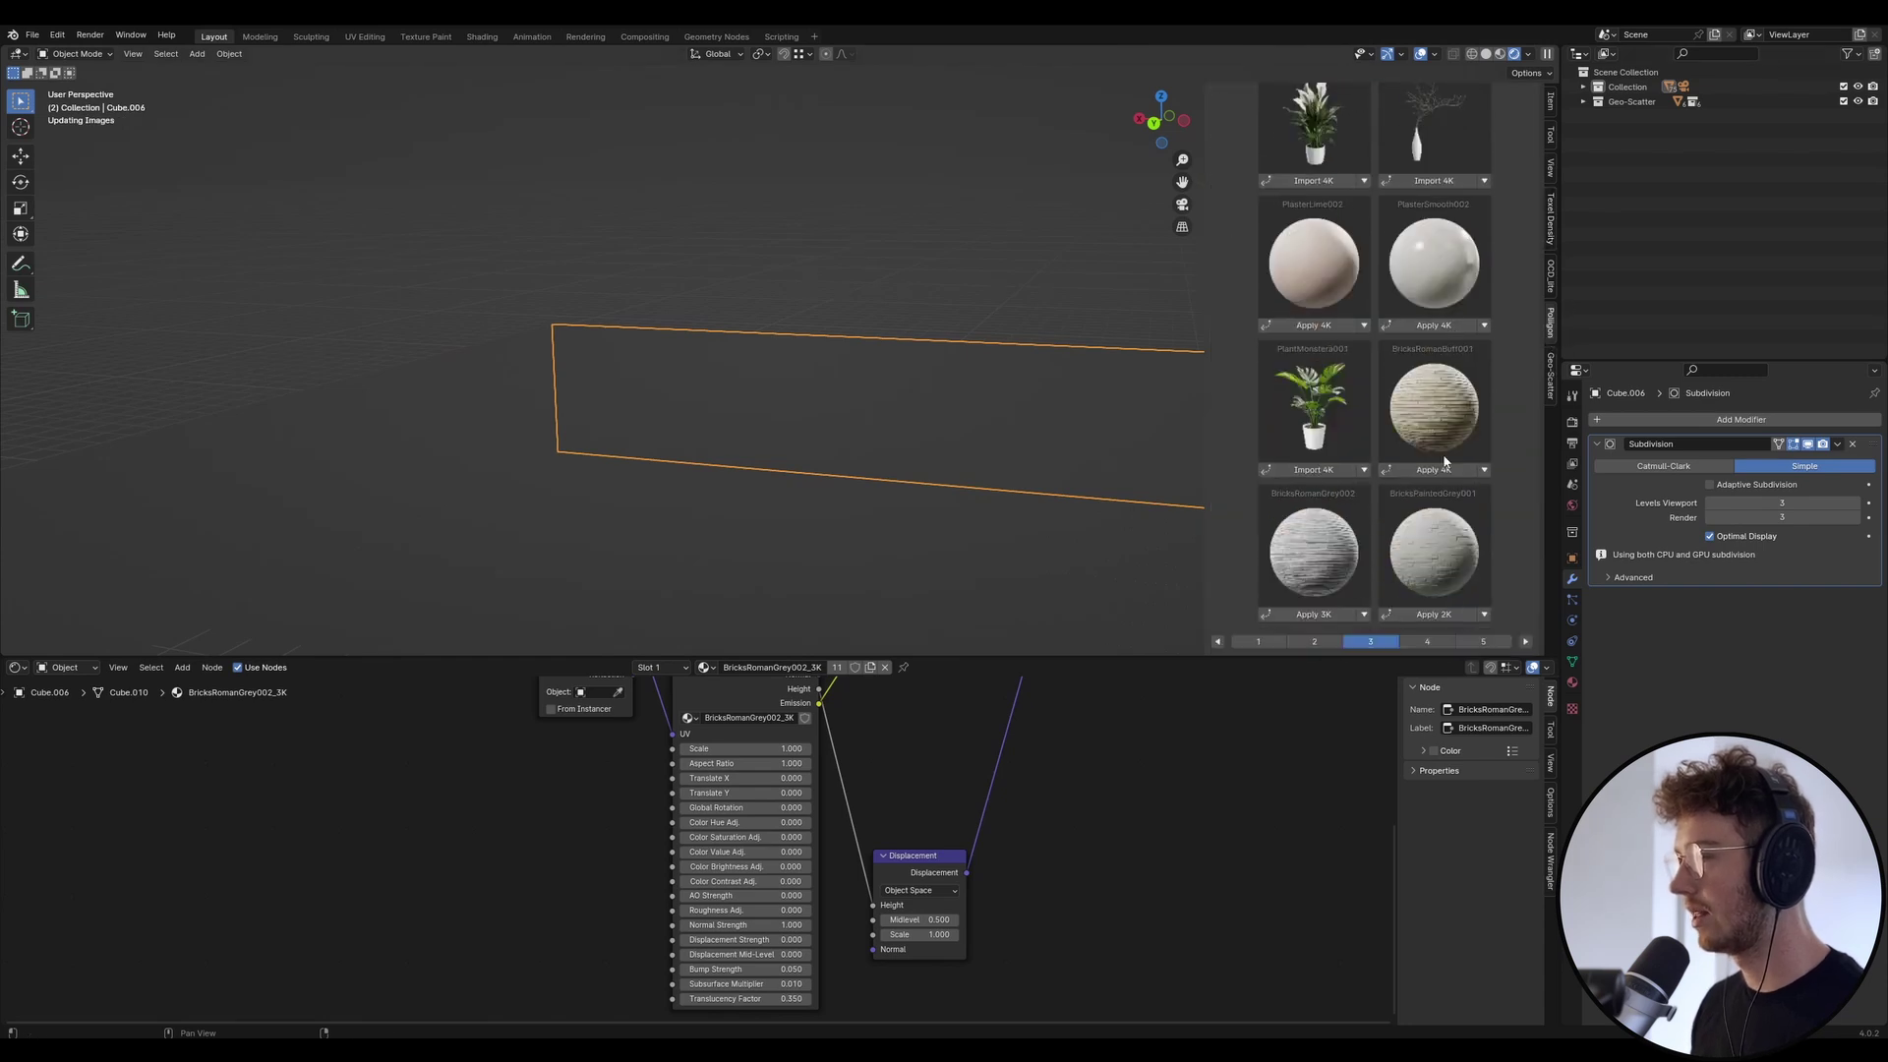
click(1428, 641)
scroll(1358, 413, up, 5)
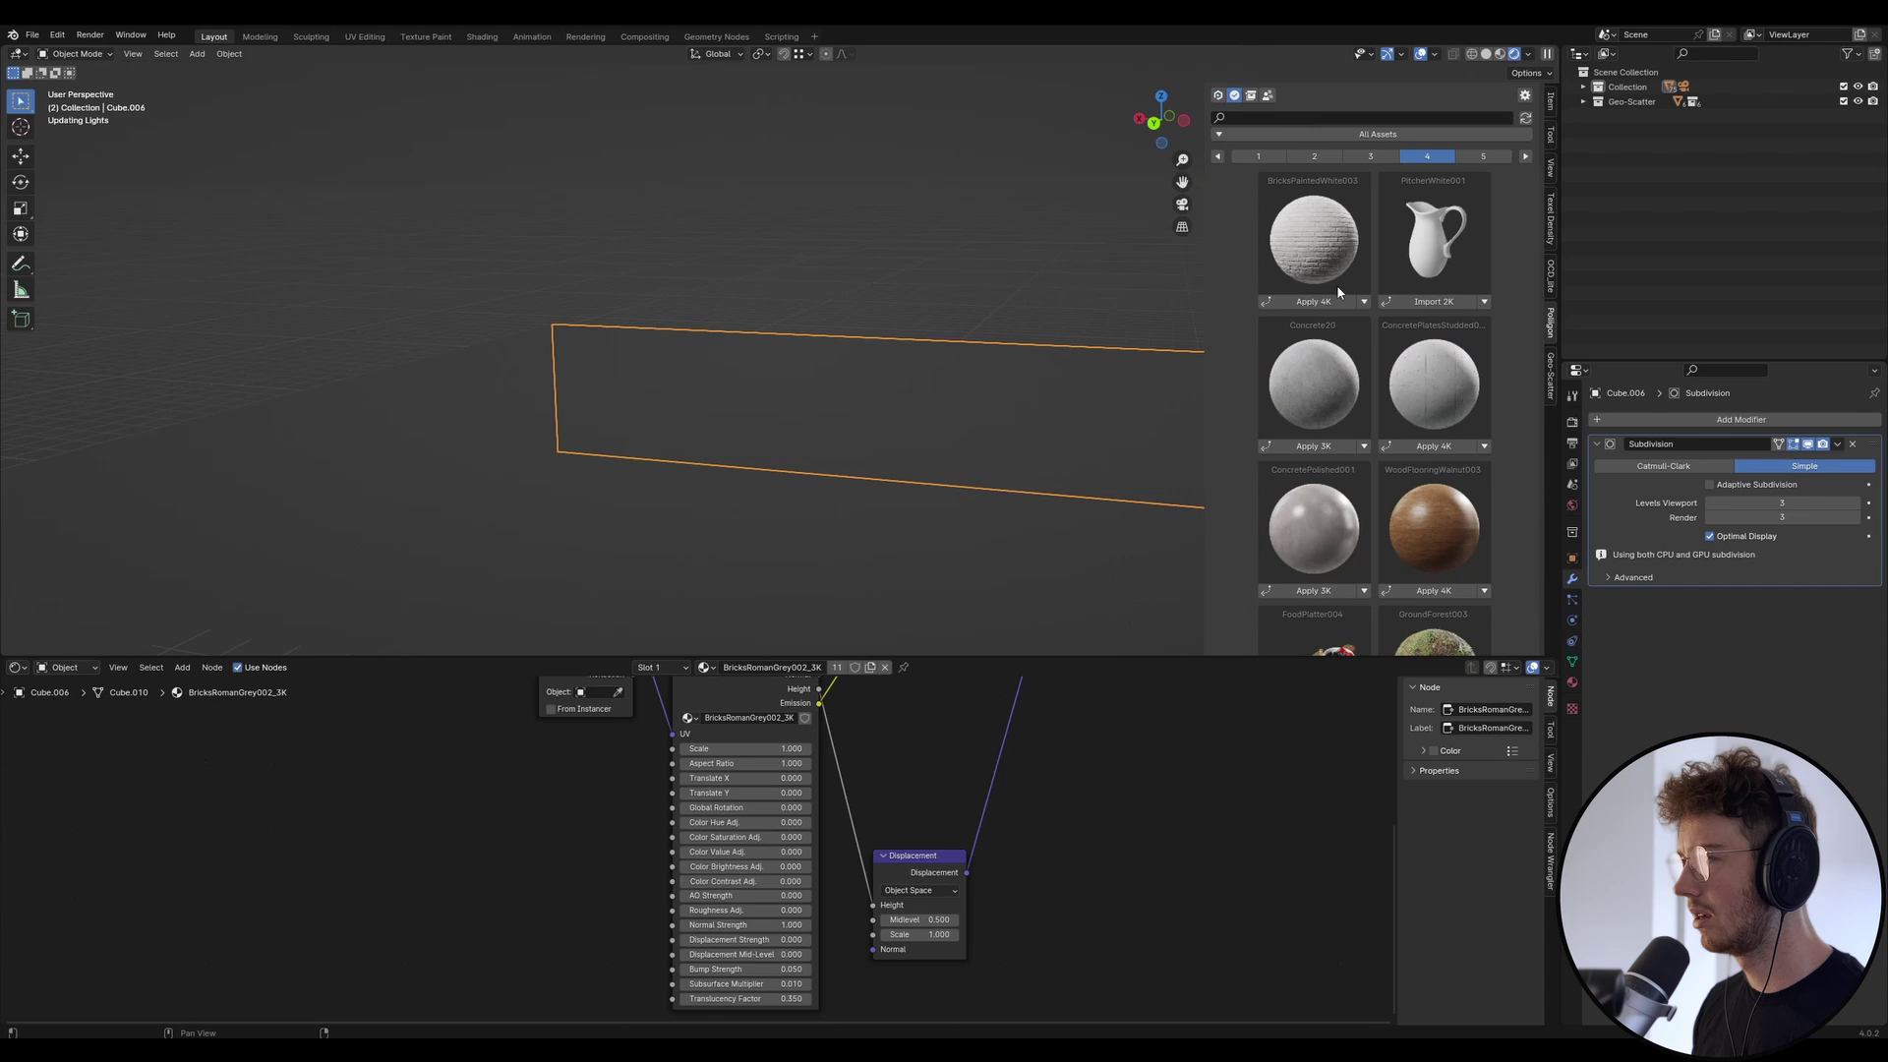
scroll(1337, 285, down, 5)
click(1365, 643)
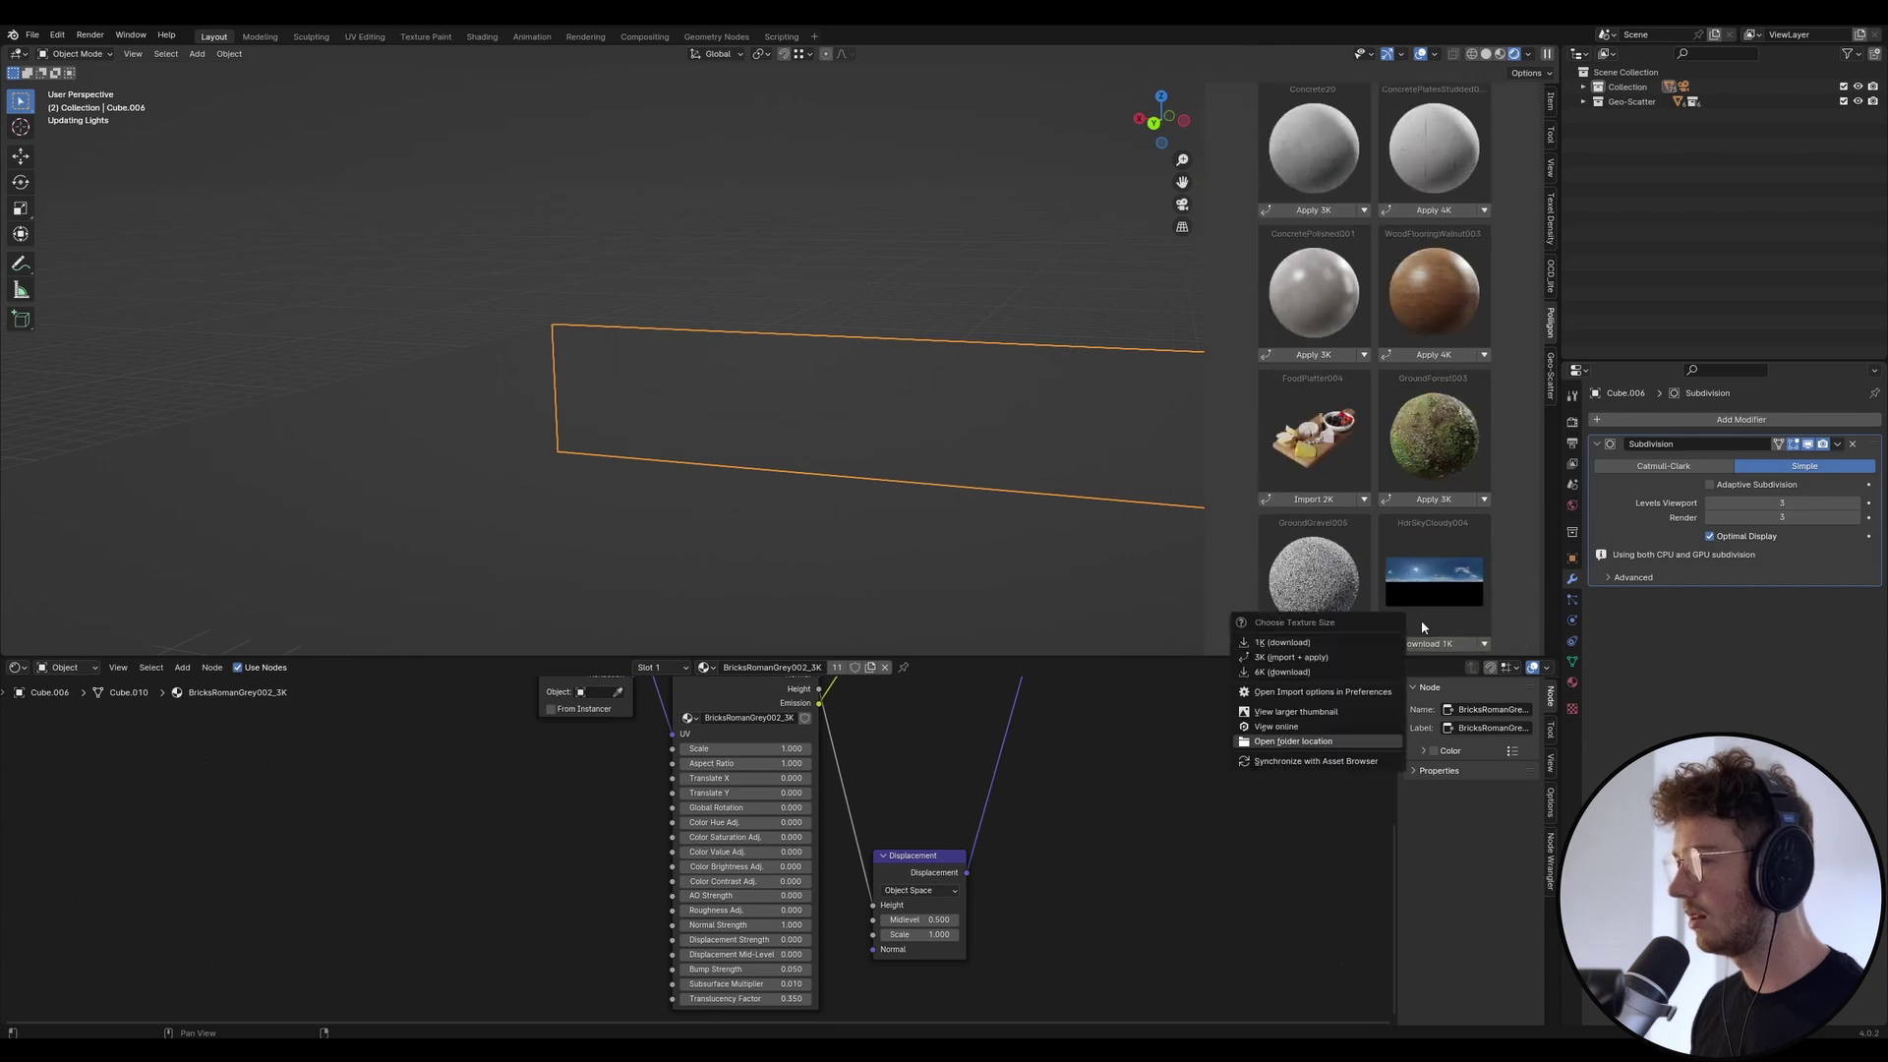
scroll(1513, 629, down, 1)
click(1370, 642)
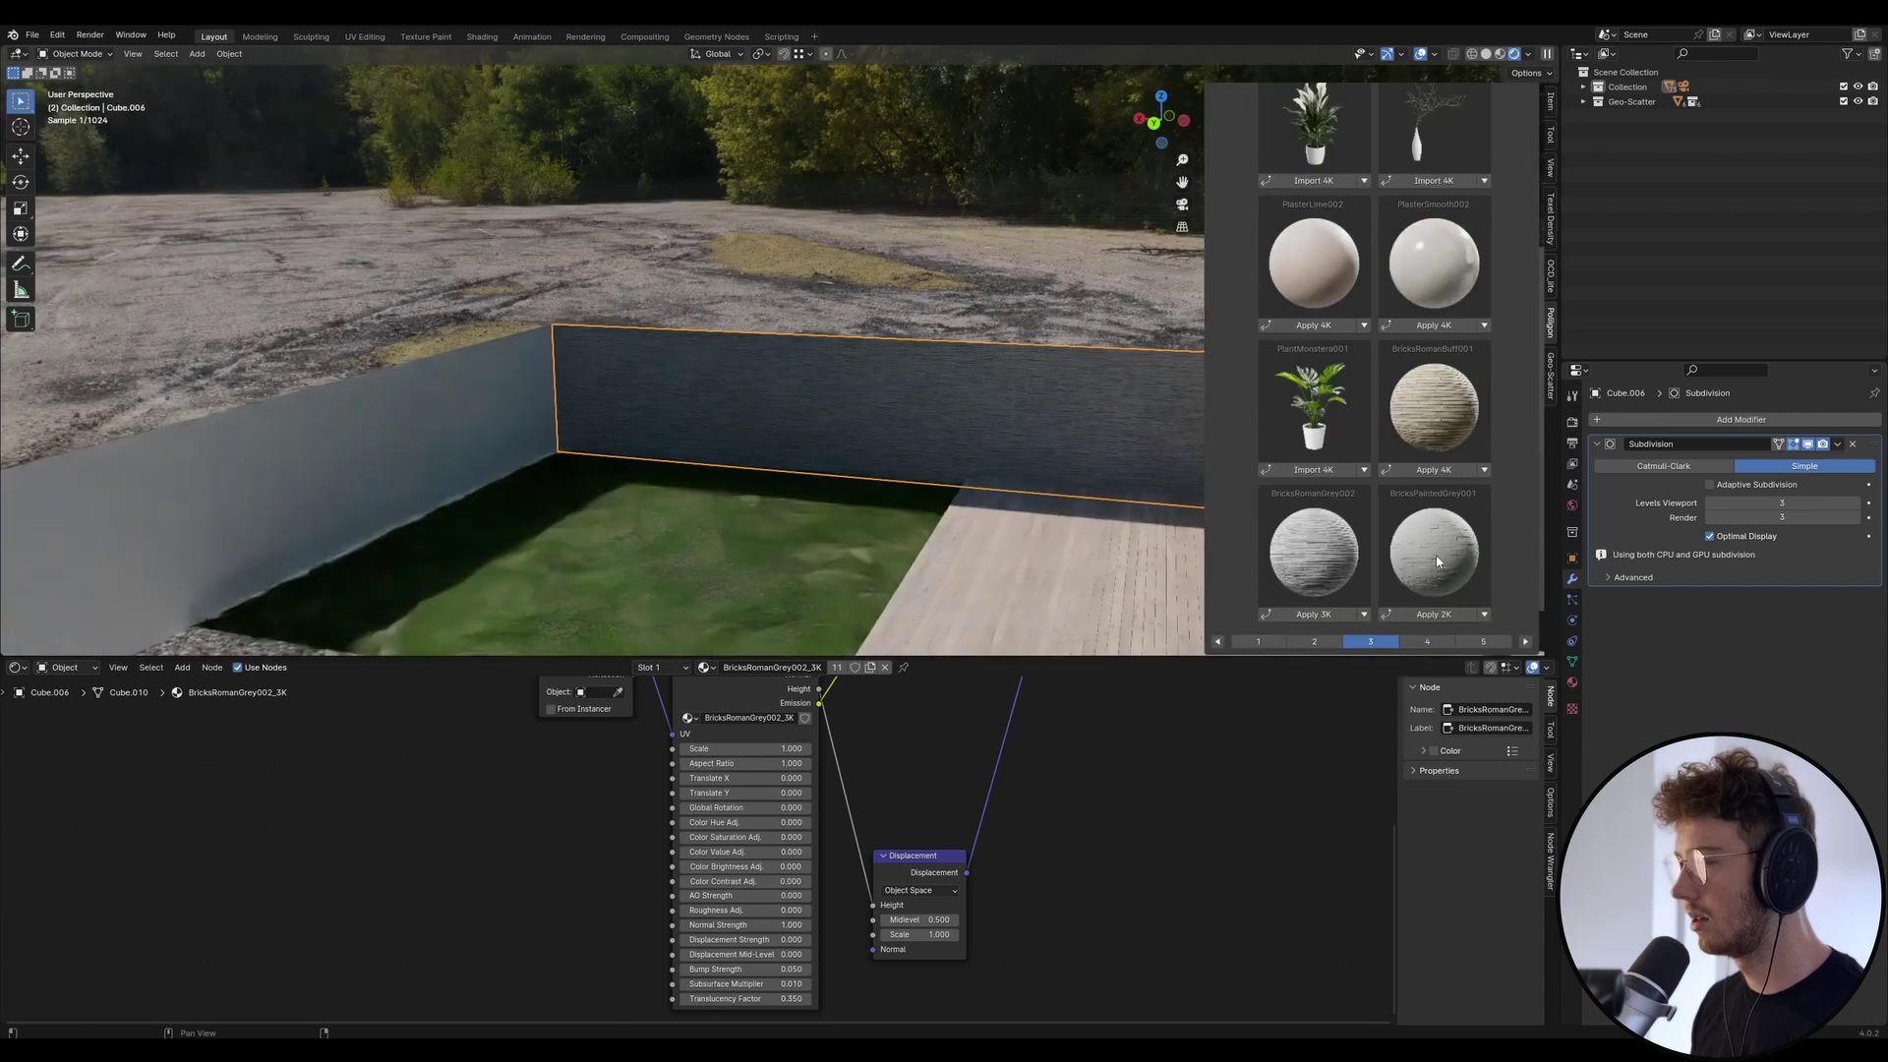
click(1427, 641)
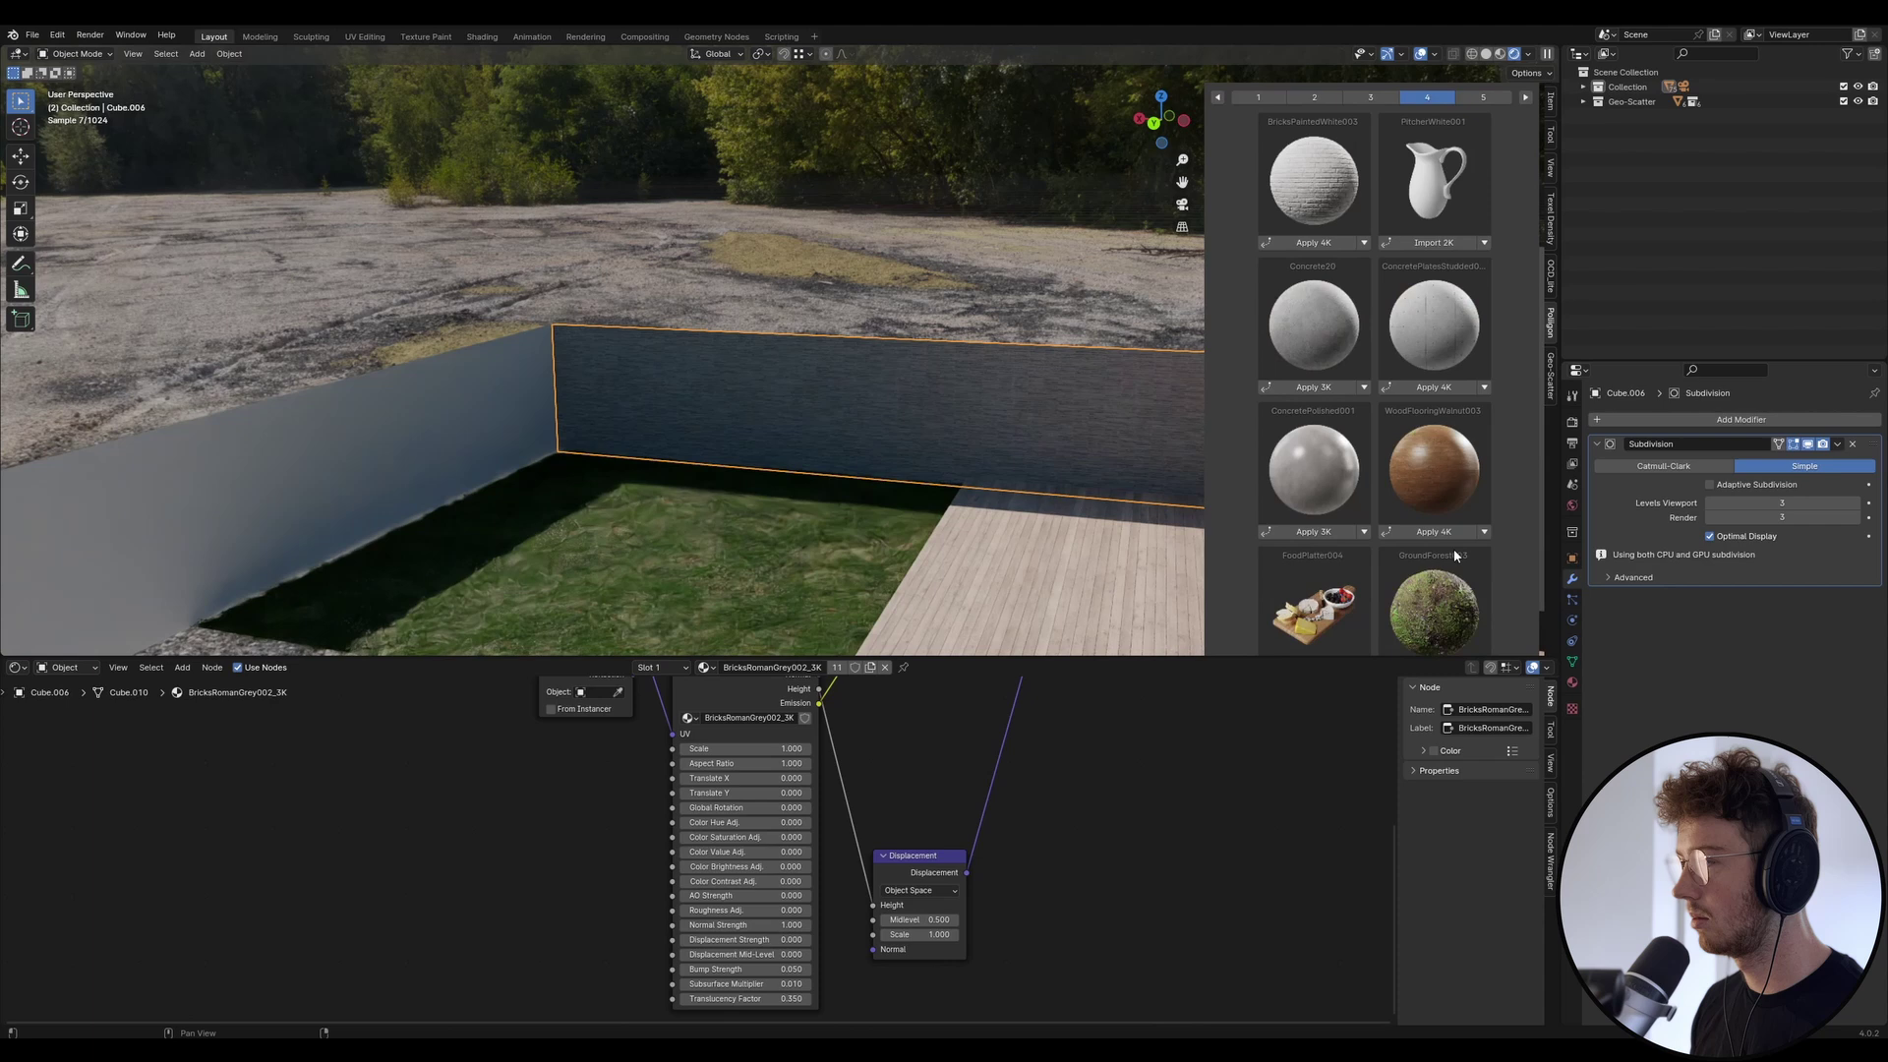
scroll(1453, 549, up, 4)
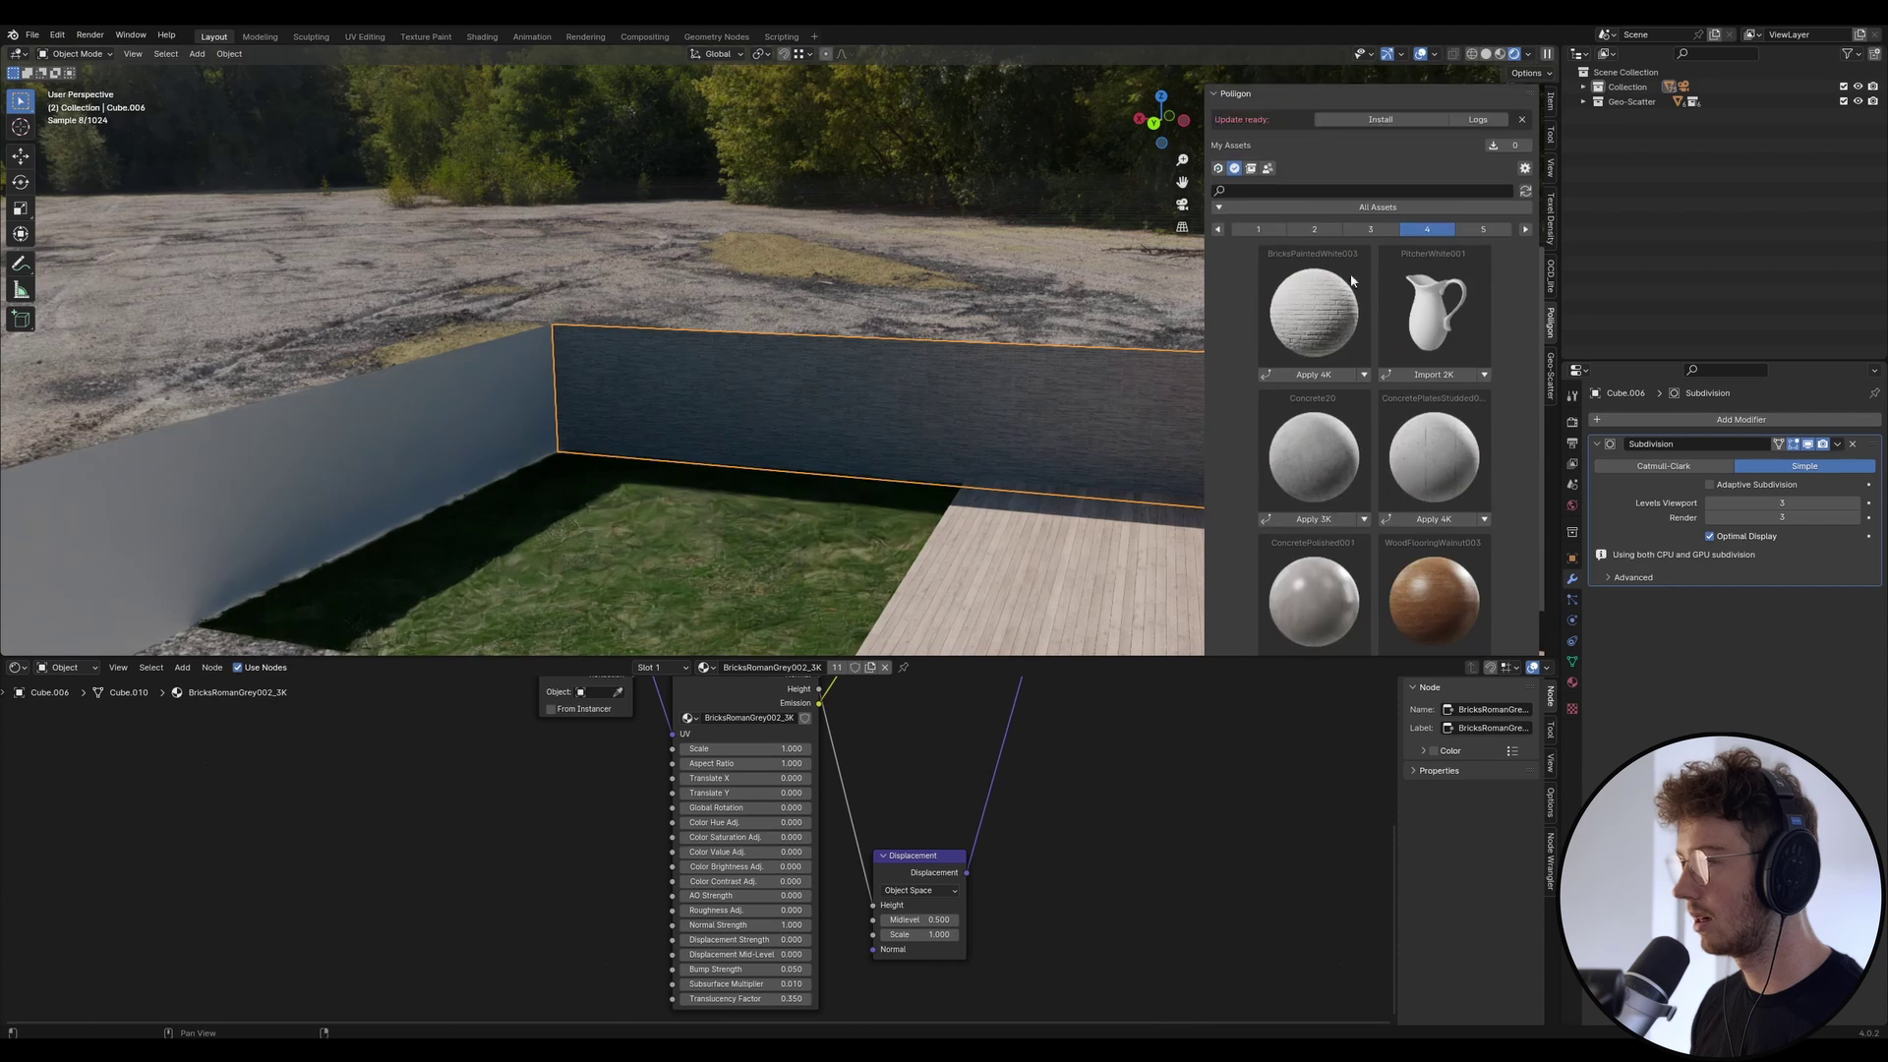
click(1311, 375)
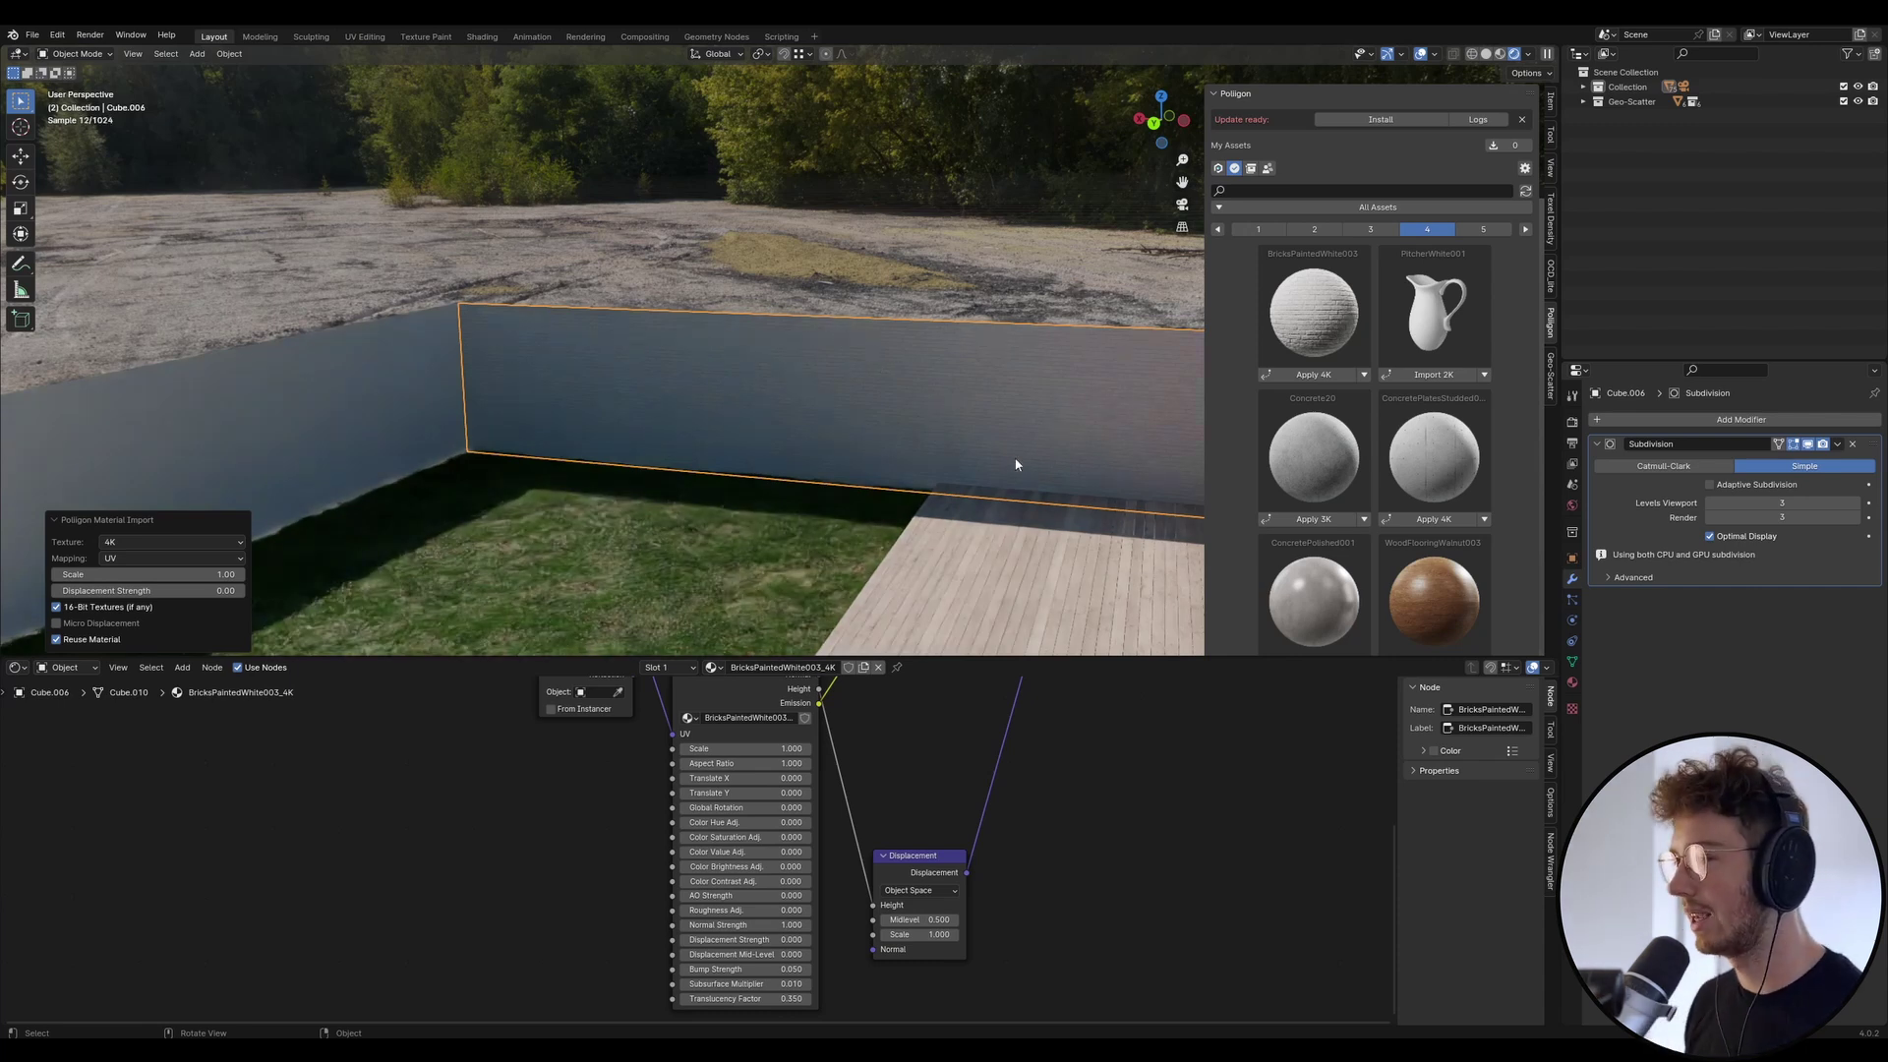
Examine the white painted bricks on the rear wall close up and through the scene camera.
scroll(988, 450, up, 2)
middle_drag(986, 450, 719, 385)
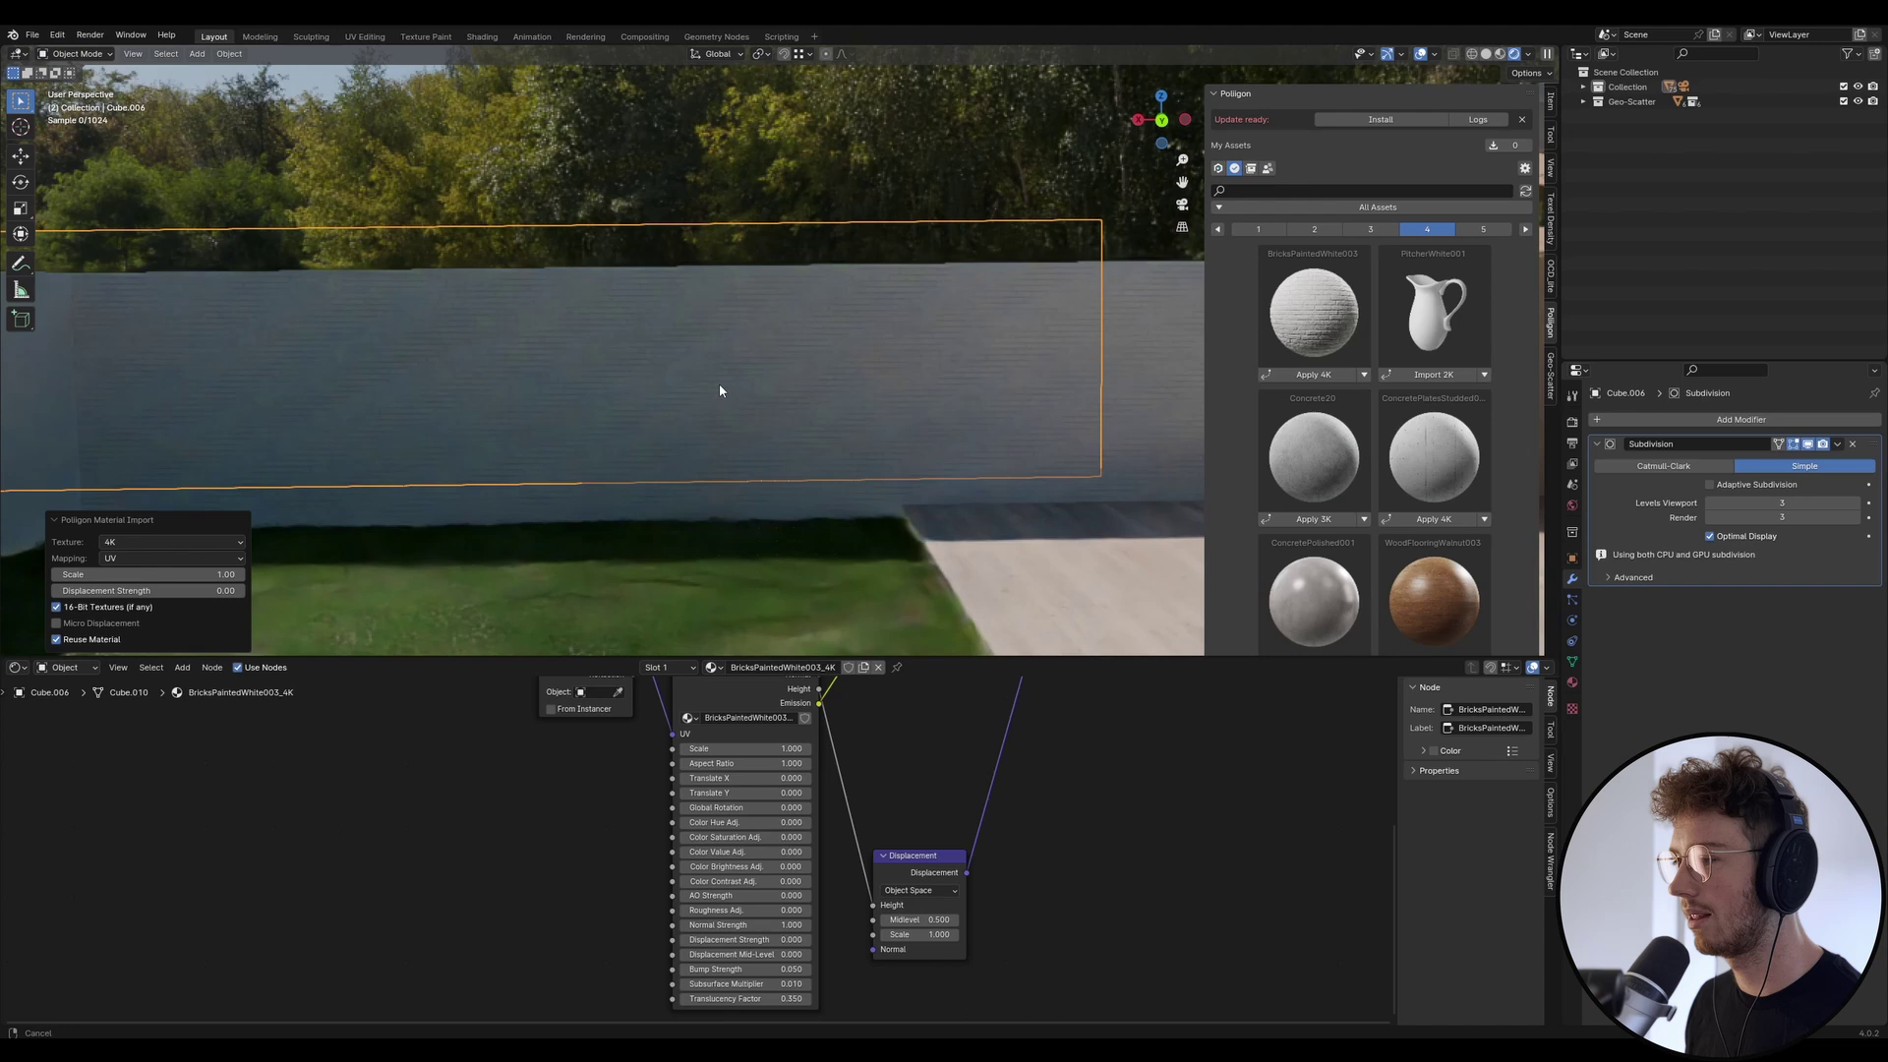
click(750, 165)
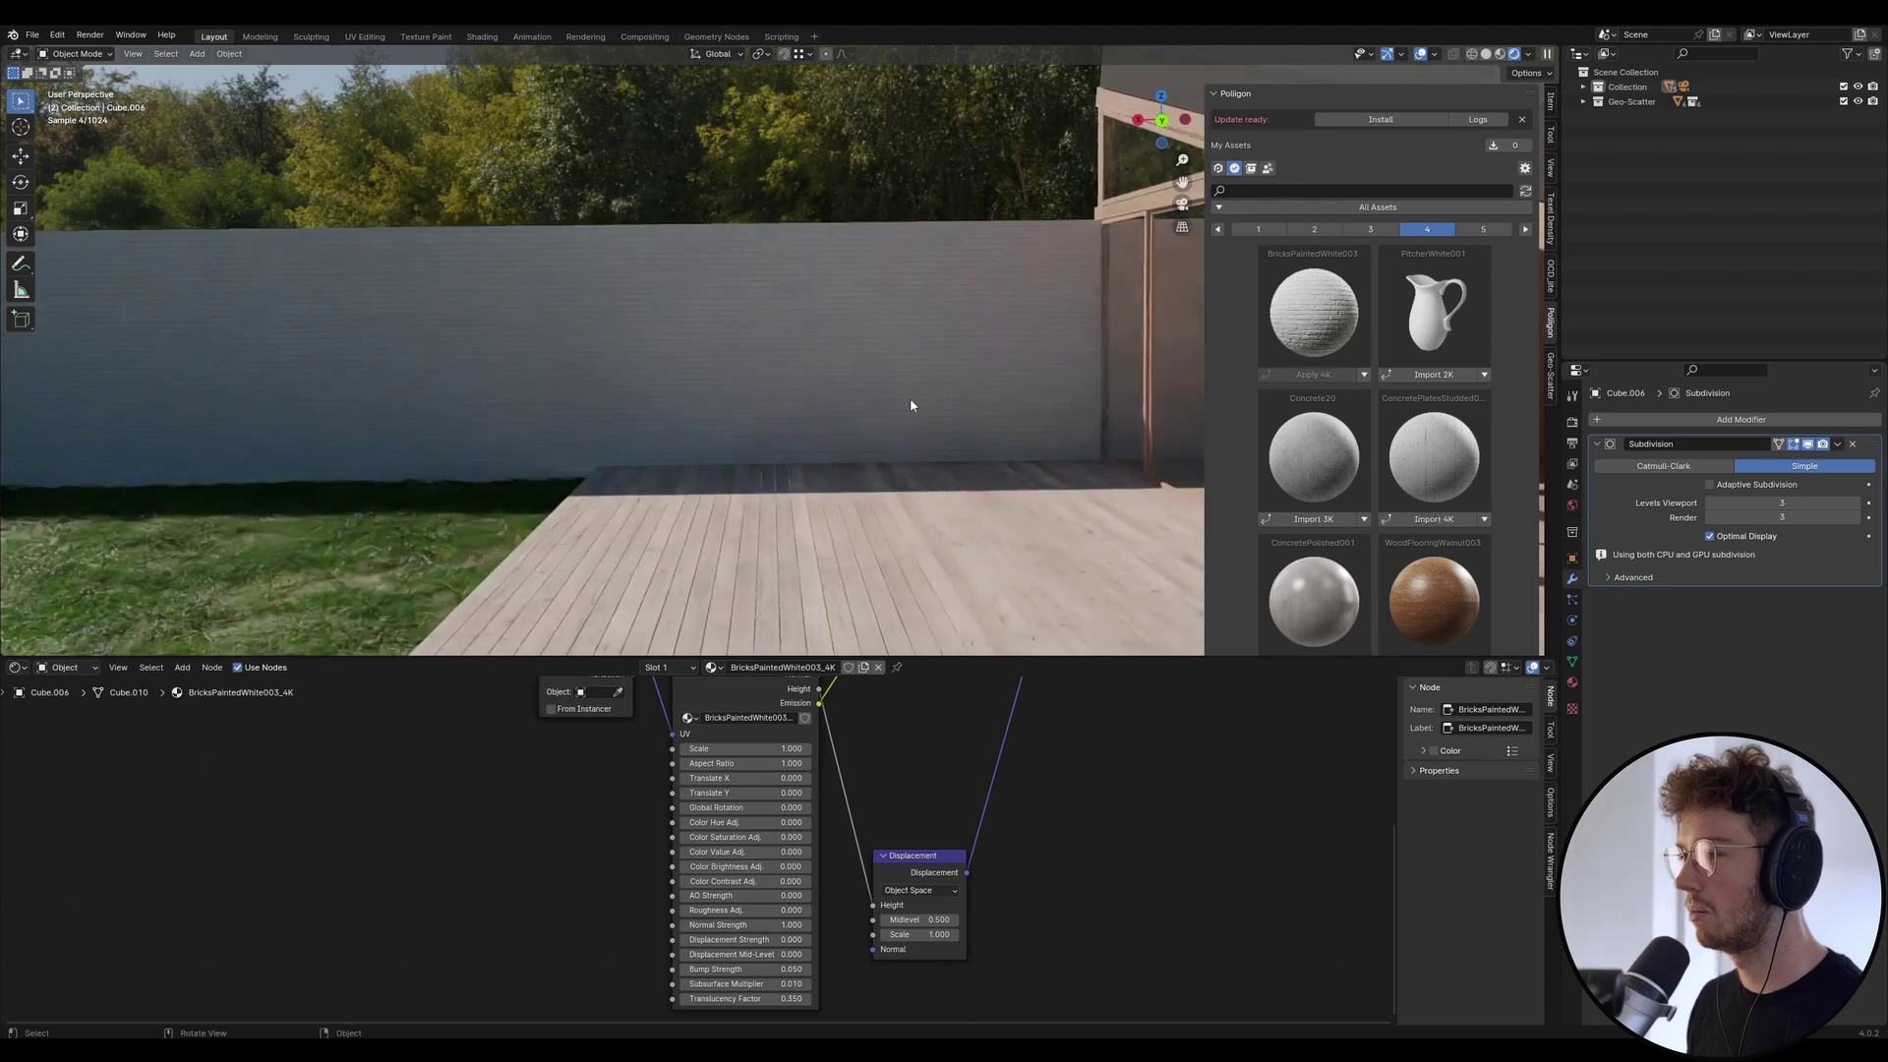
middle_drag(911, 405, 927, 394)
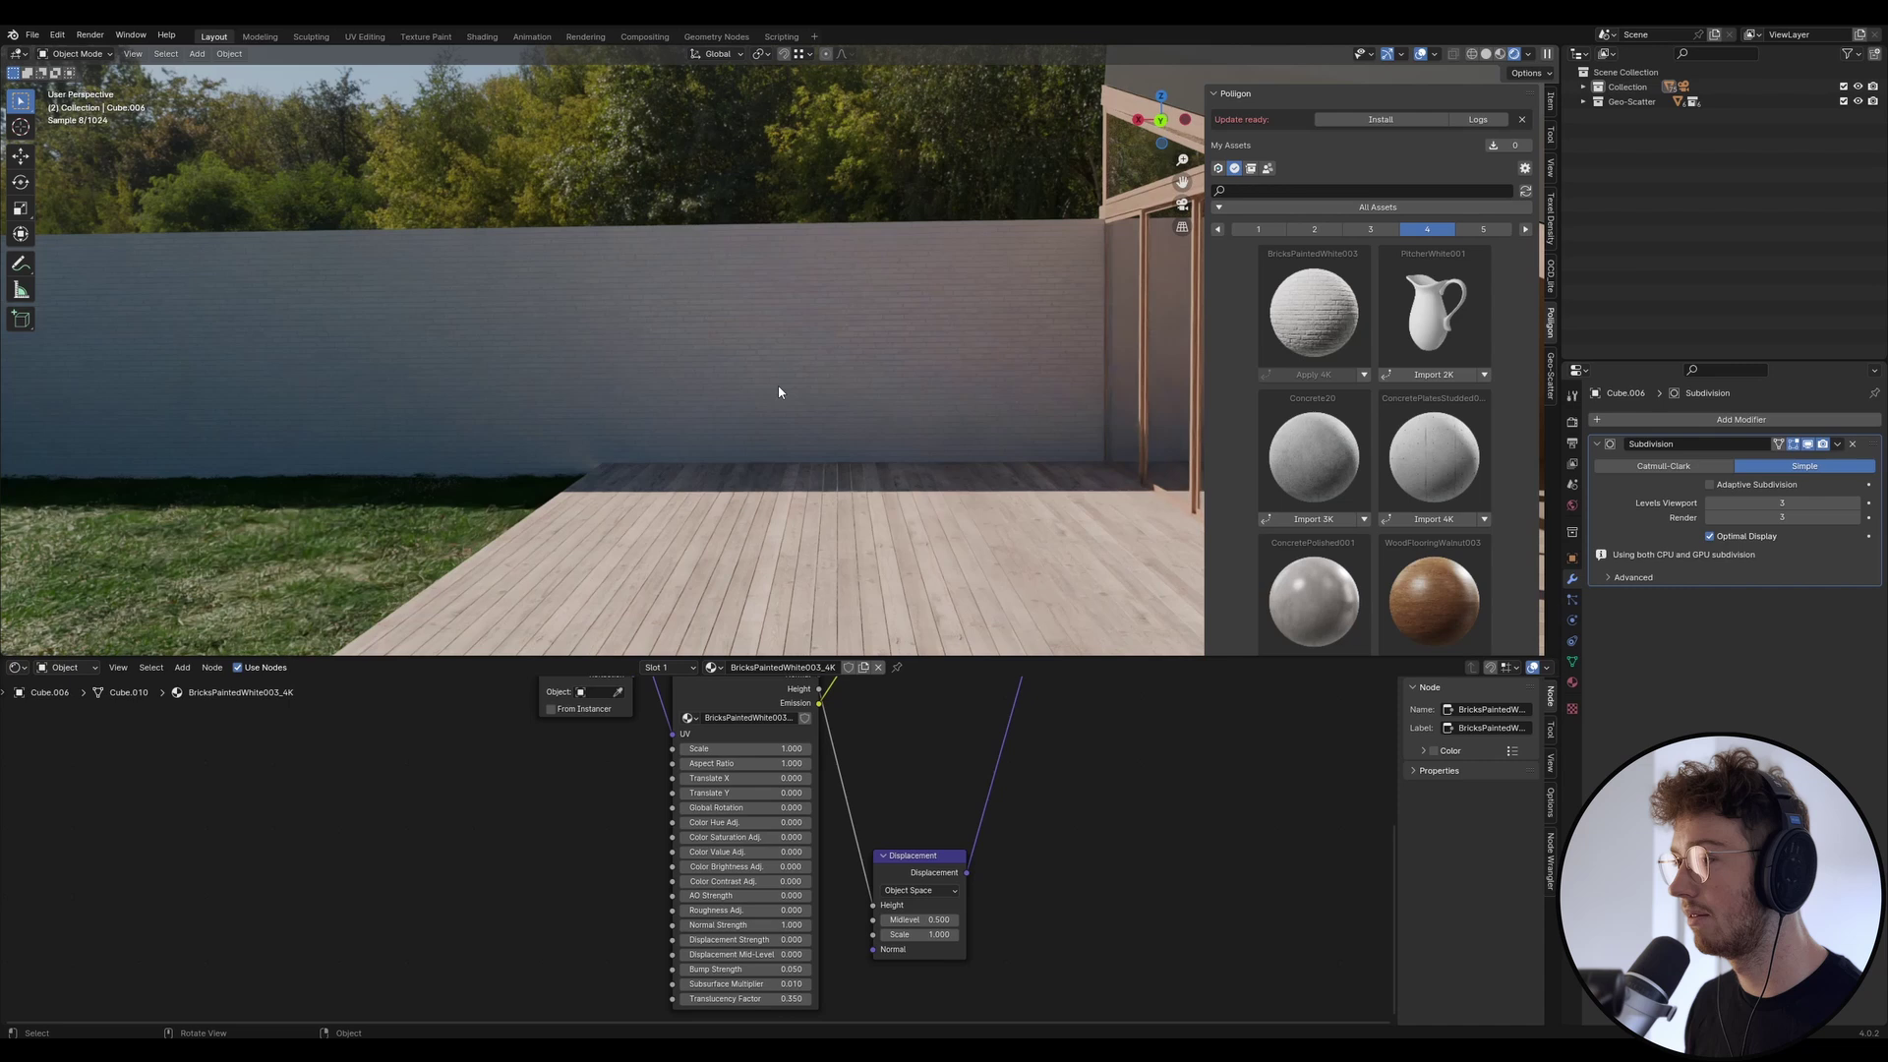
scroll(451, 446, up, 4)
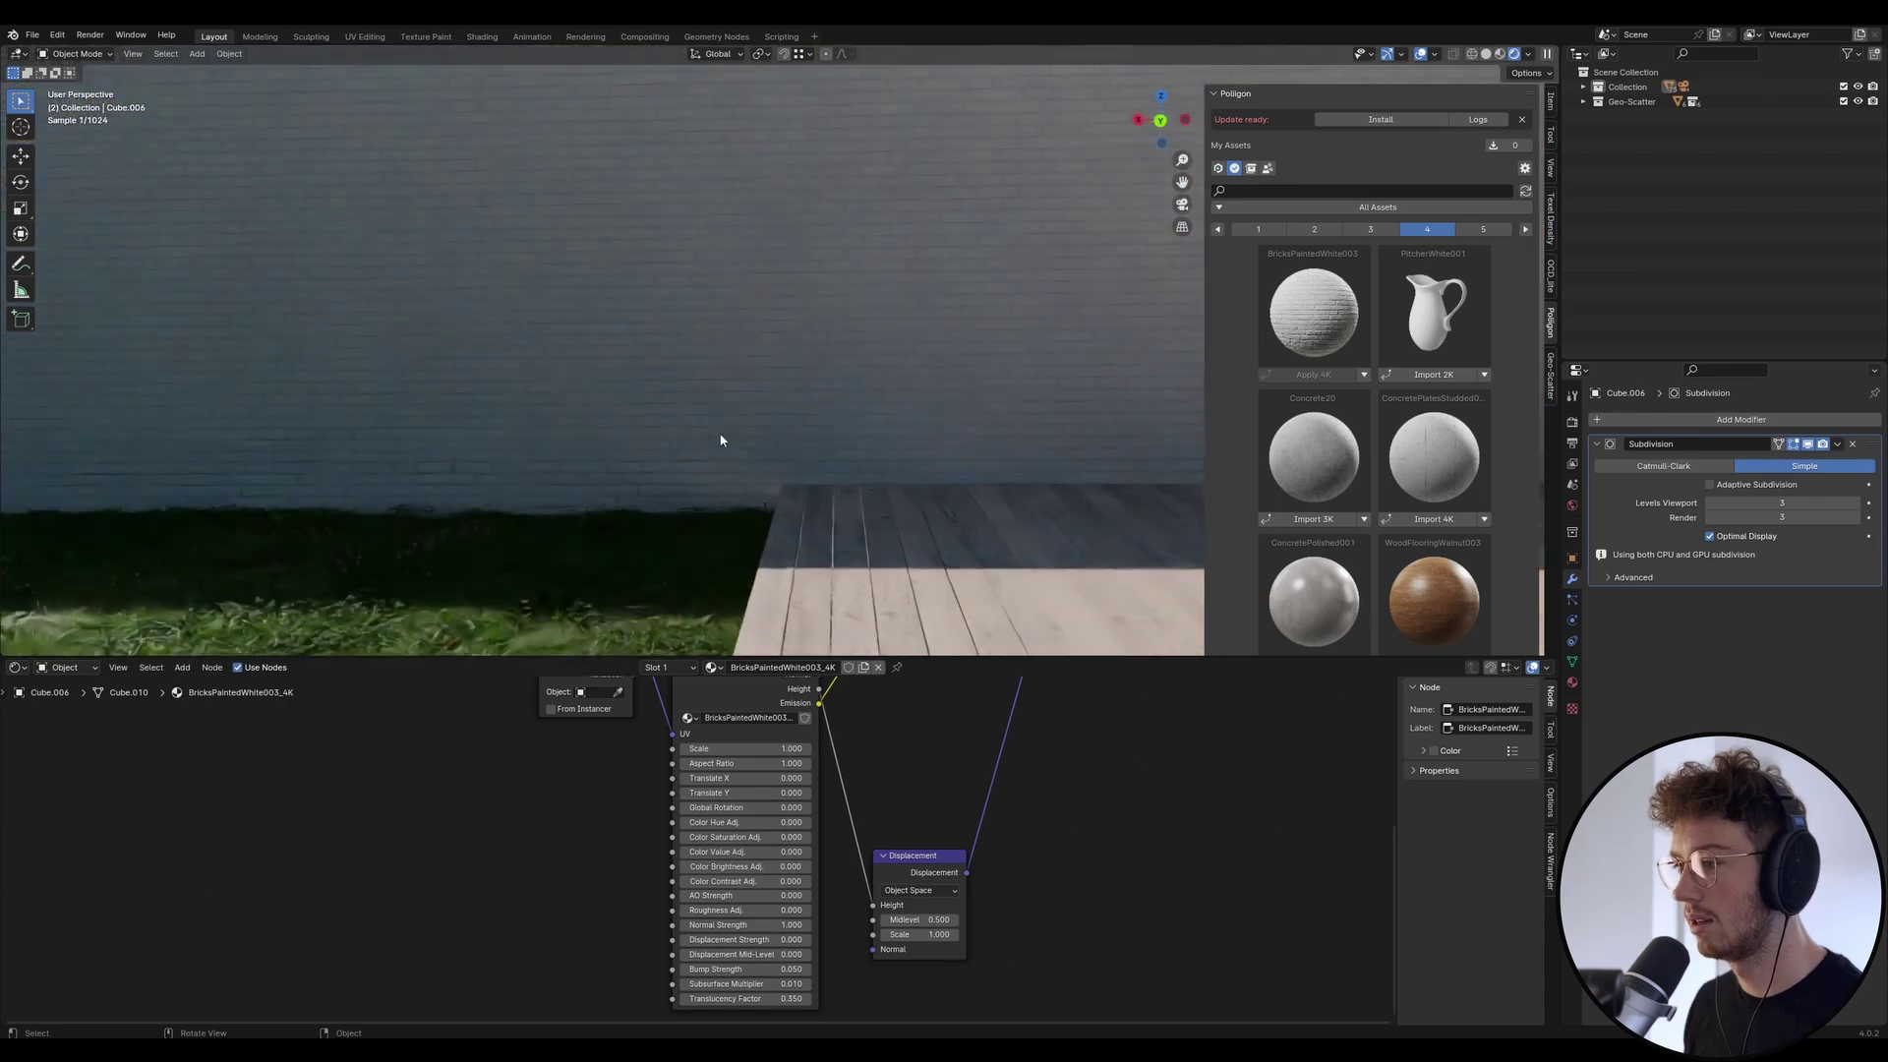
key(KP_0)
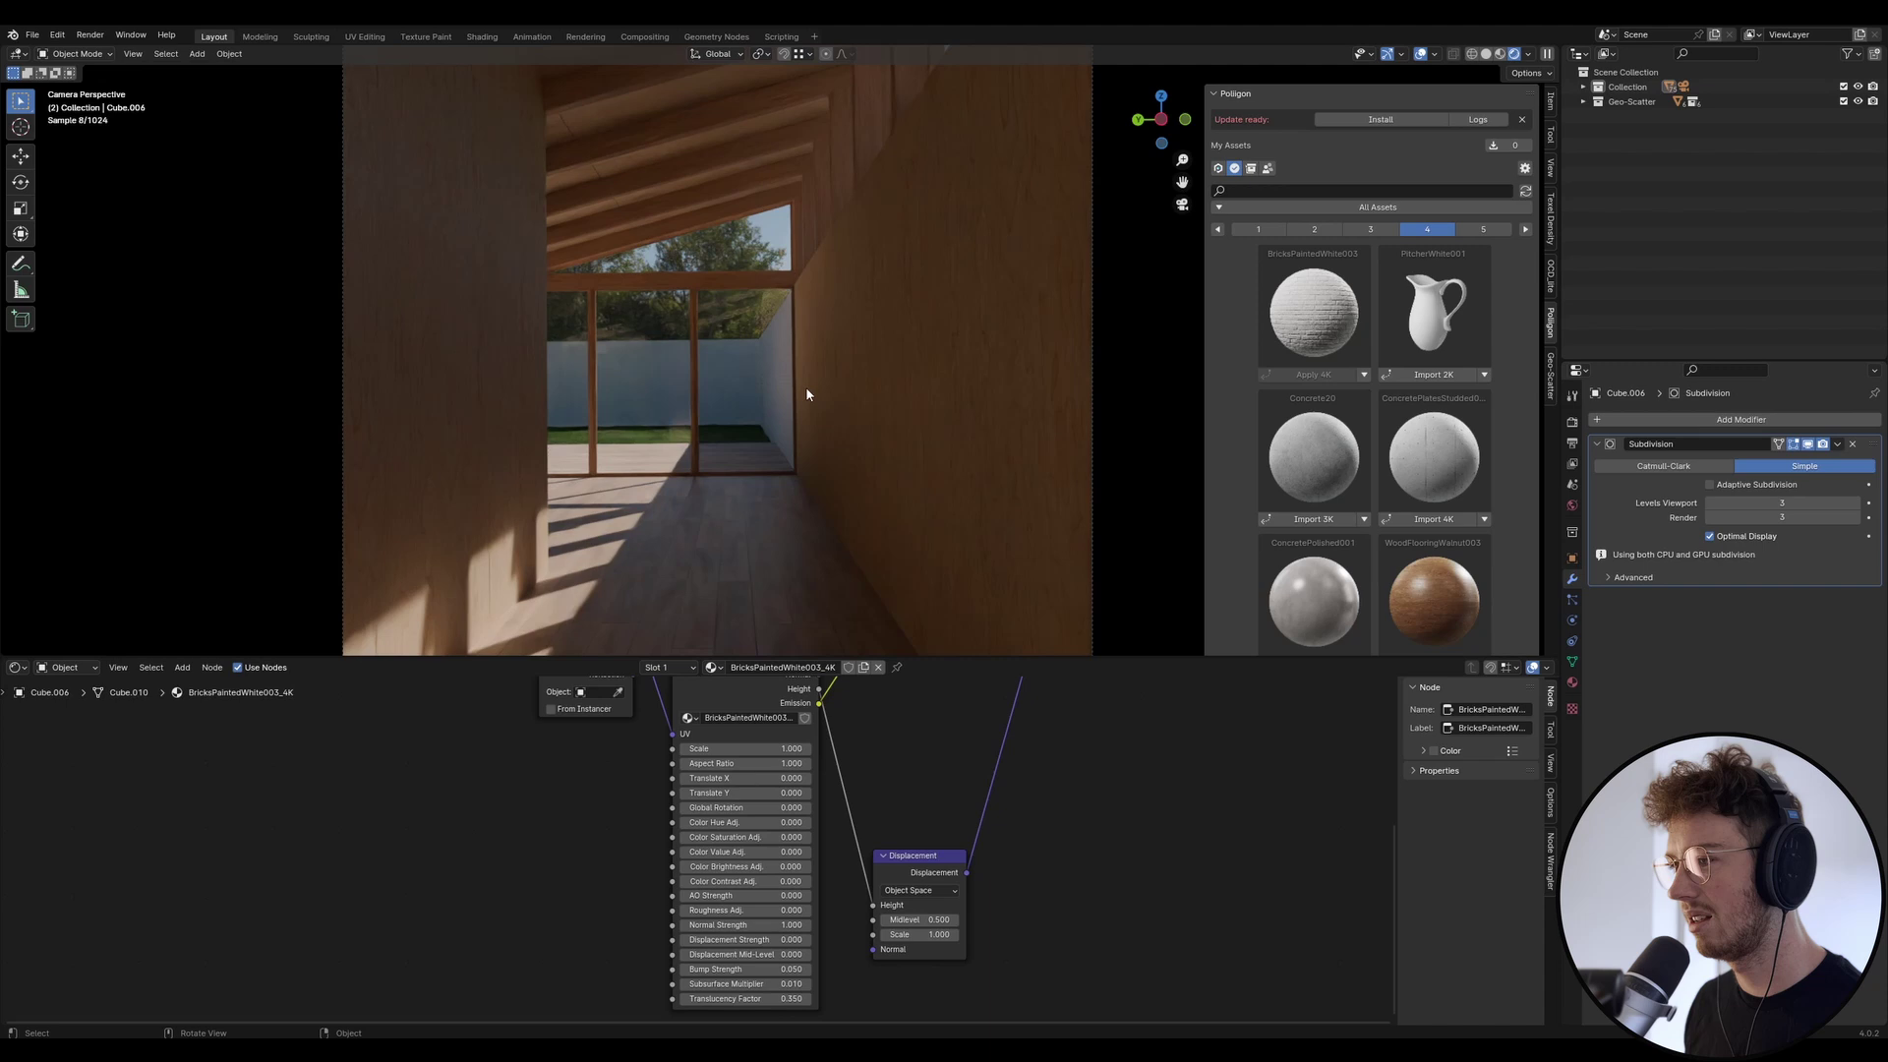
Apply the Poliigon BricksPaintedGrey001 material at 2K to the rear wall and inspect its surface close up.
click(778, 368)
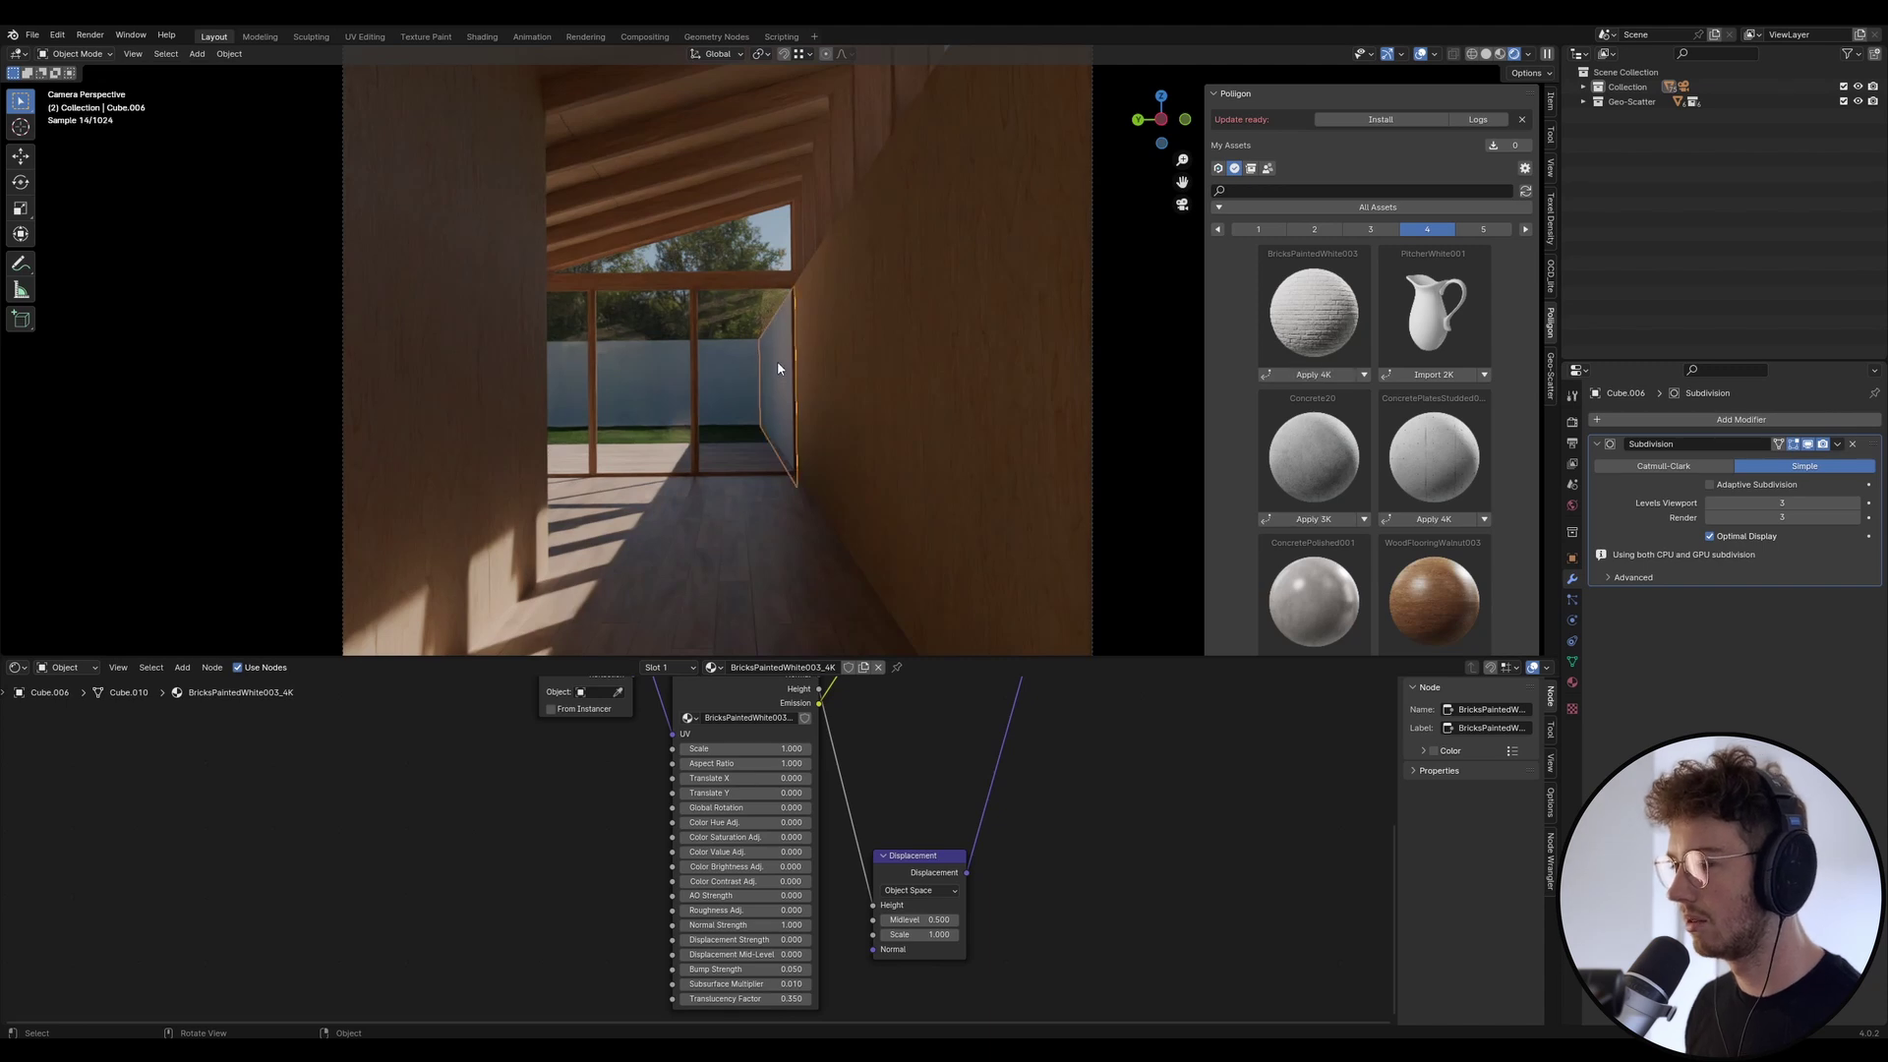
scroll(1378, 474, down, 8)
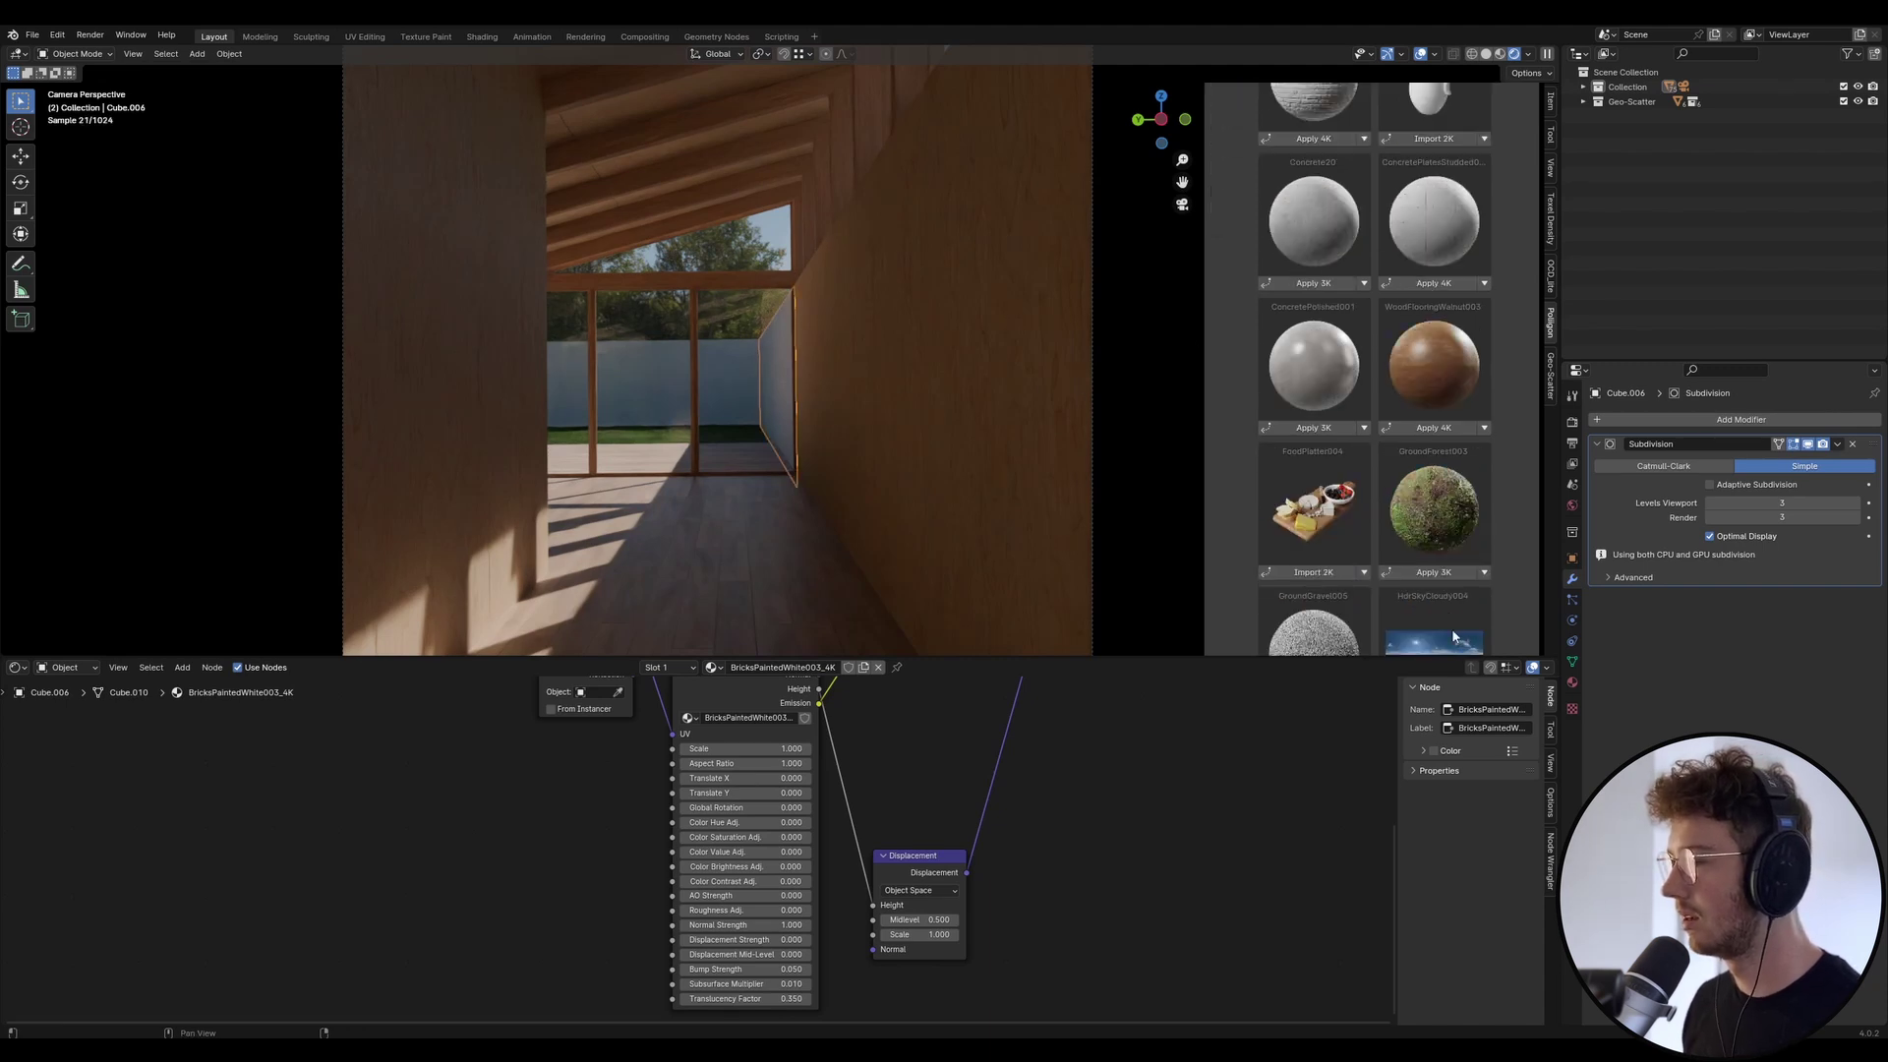
click(1371, 643)
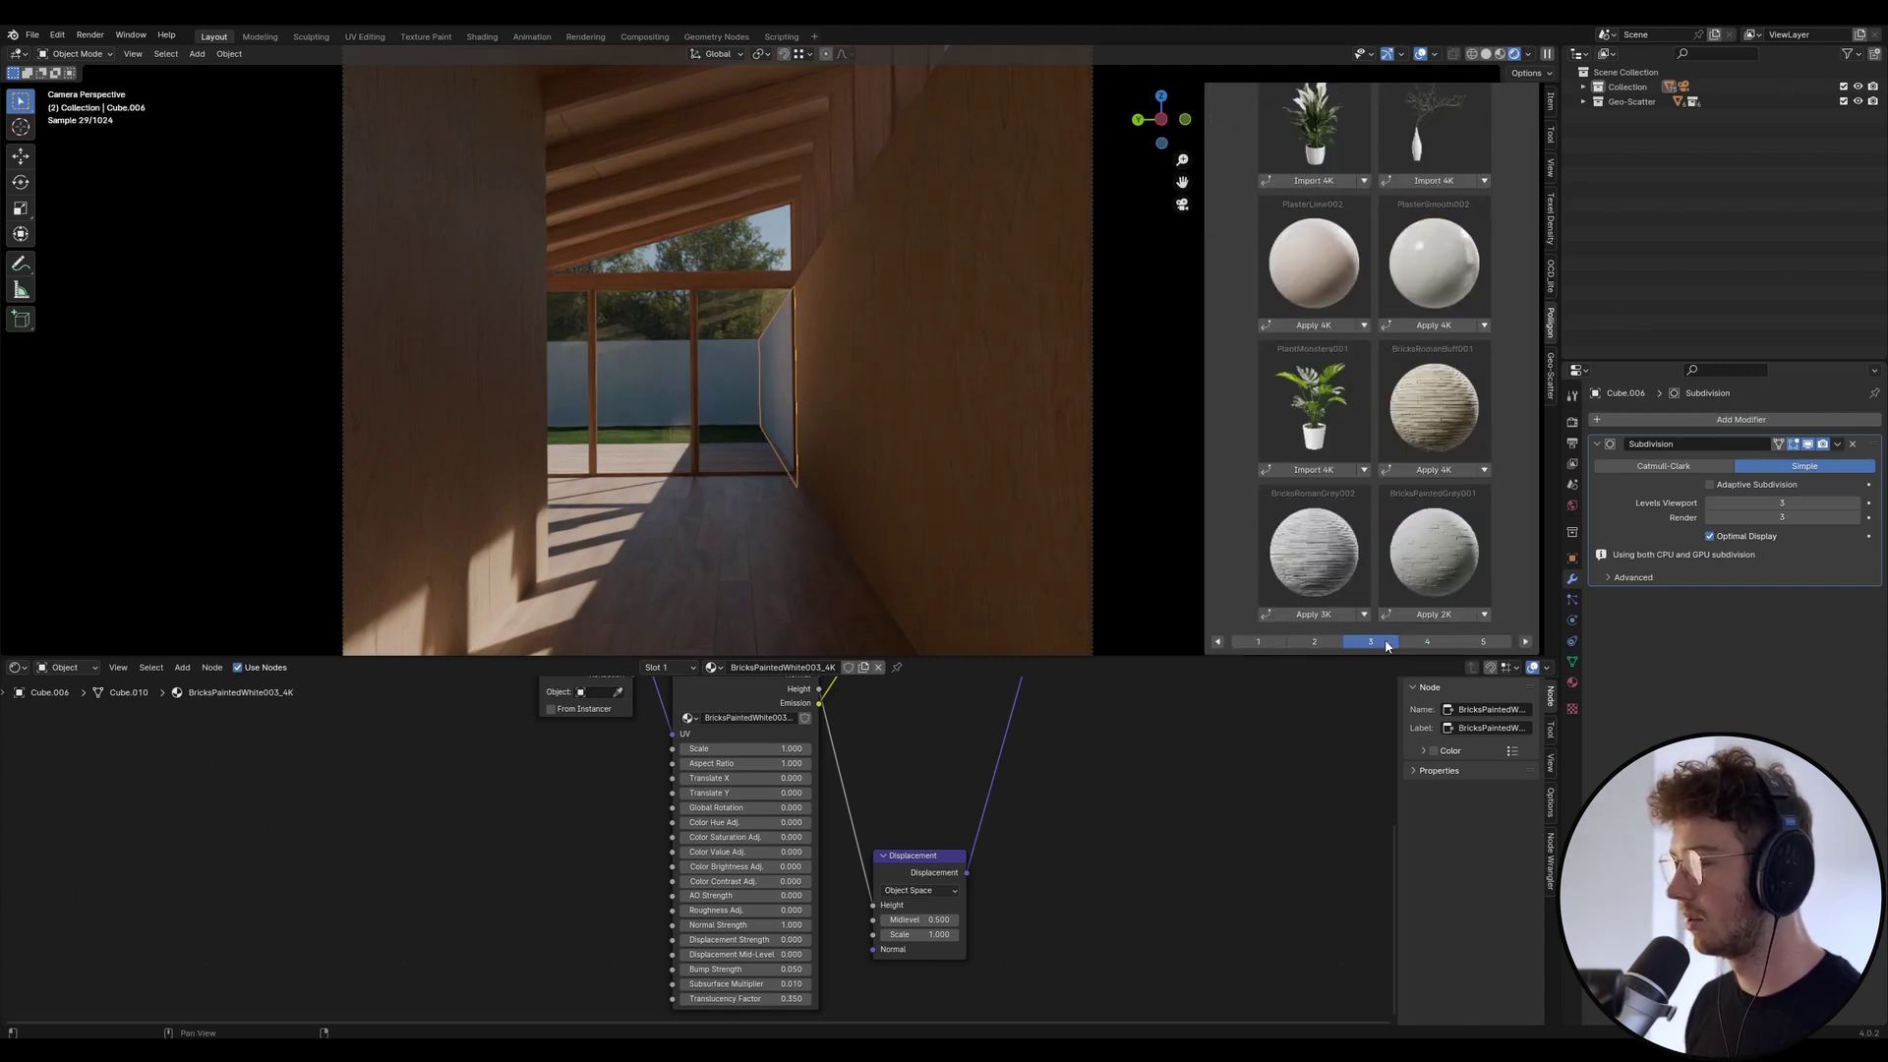
click(1434, 615)
key(KP_Decimal)
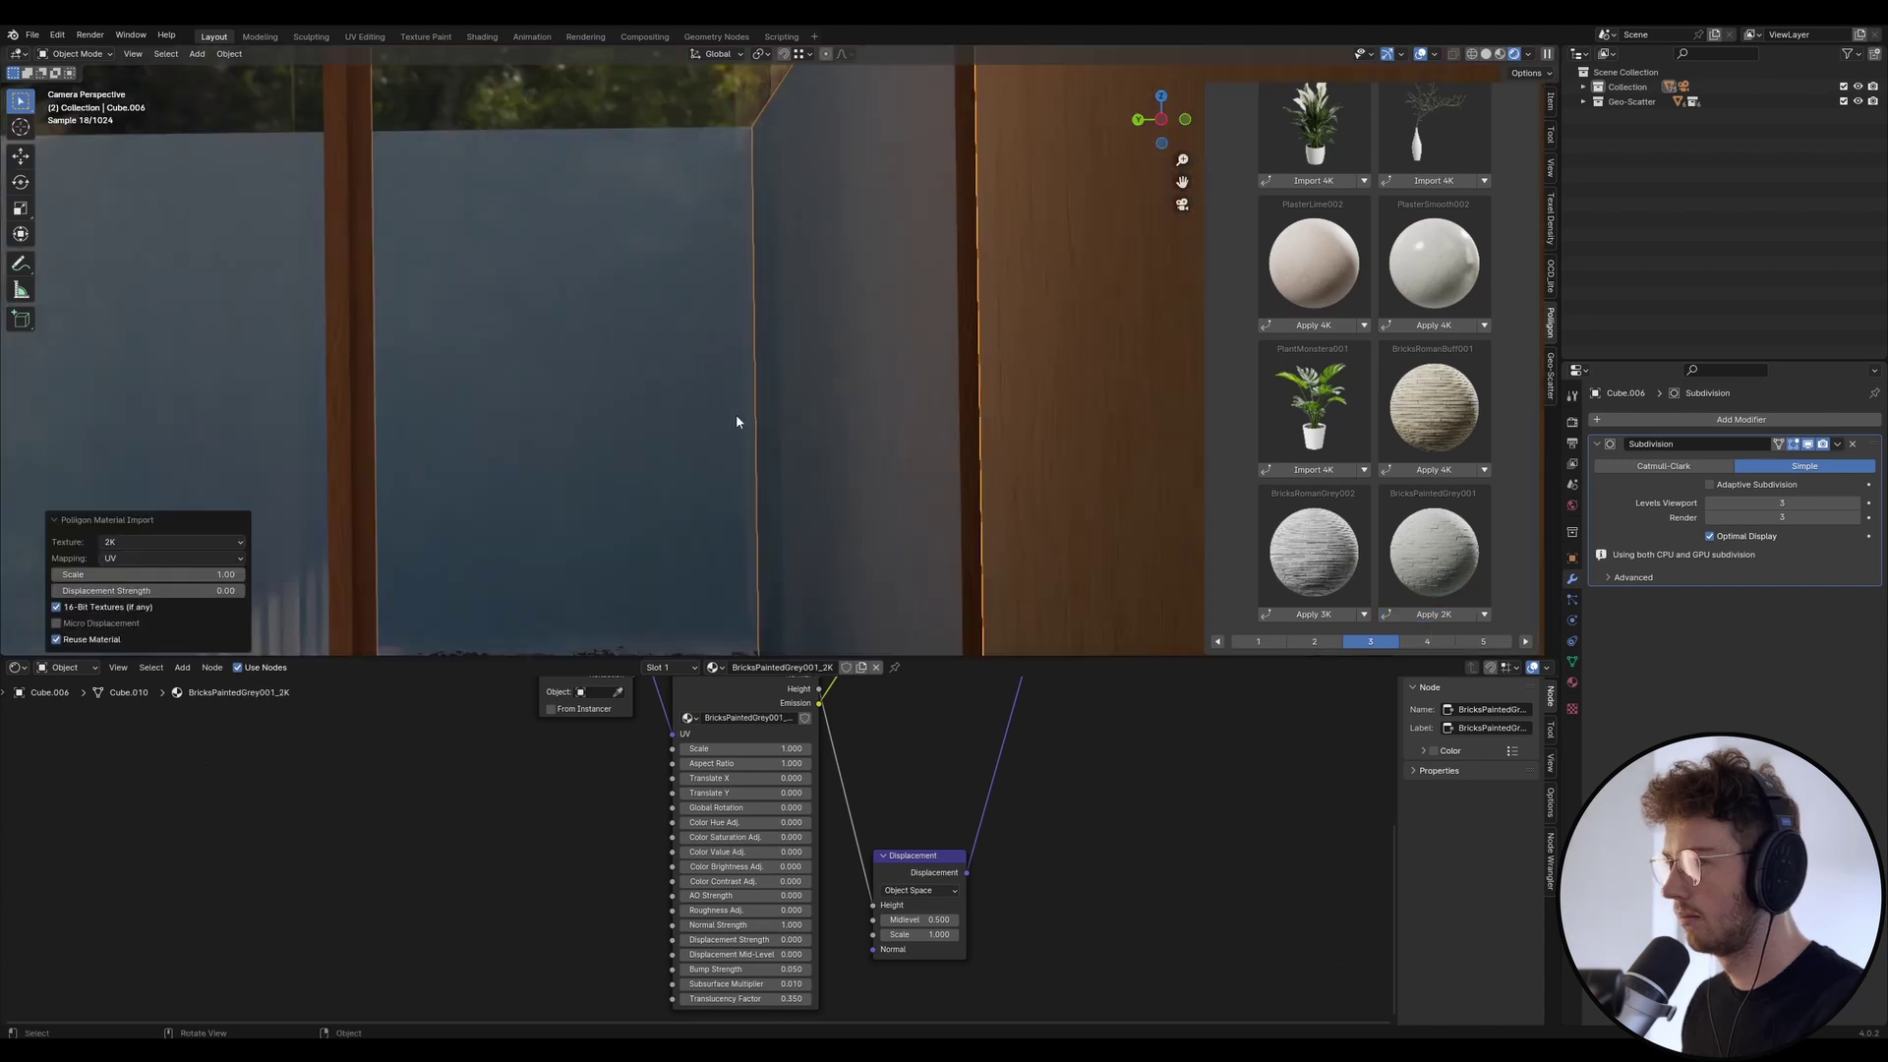
middle_drag(712, 409, 2, 482)
scroll(982, 406, down, 2)
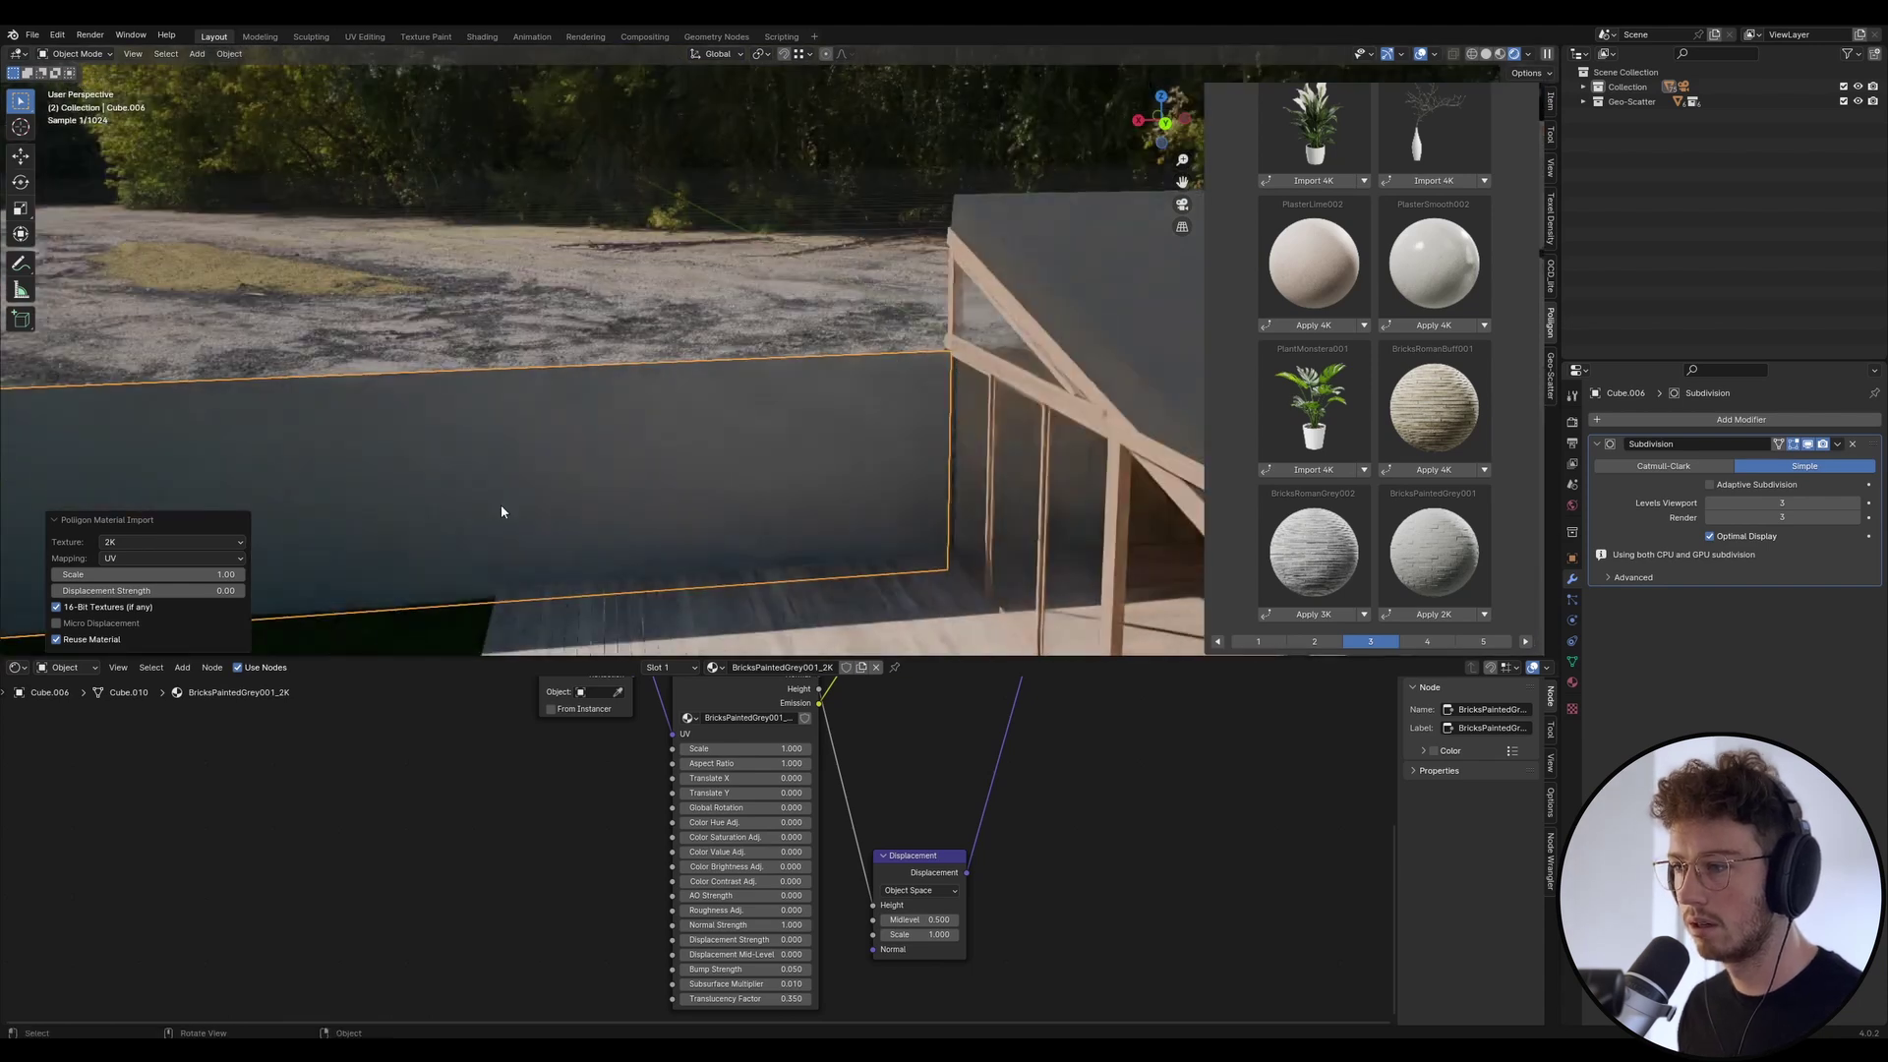
scroll(573, 491, up, 6)
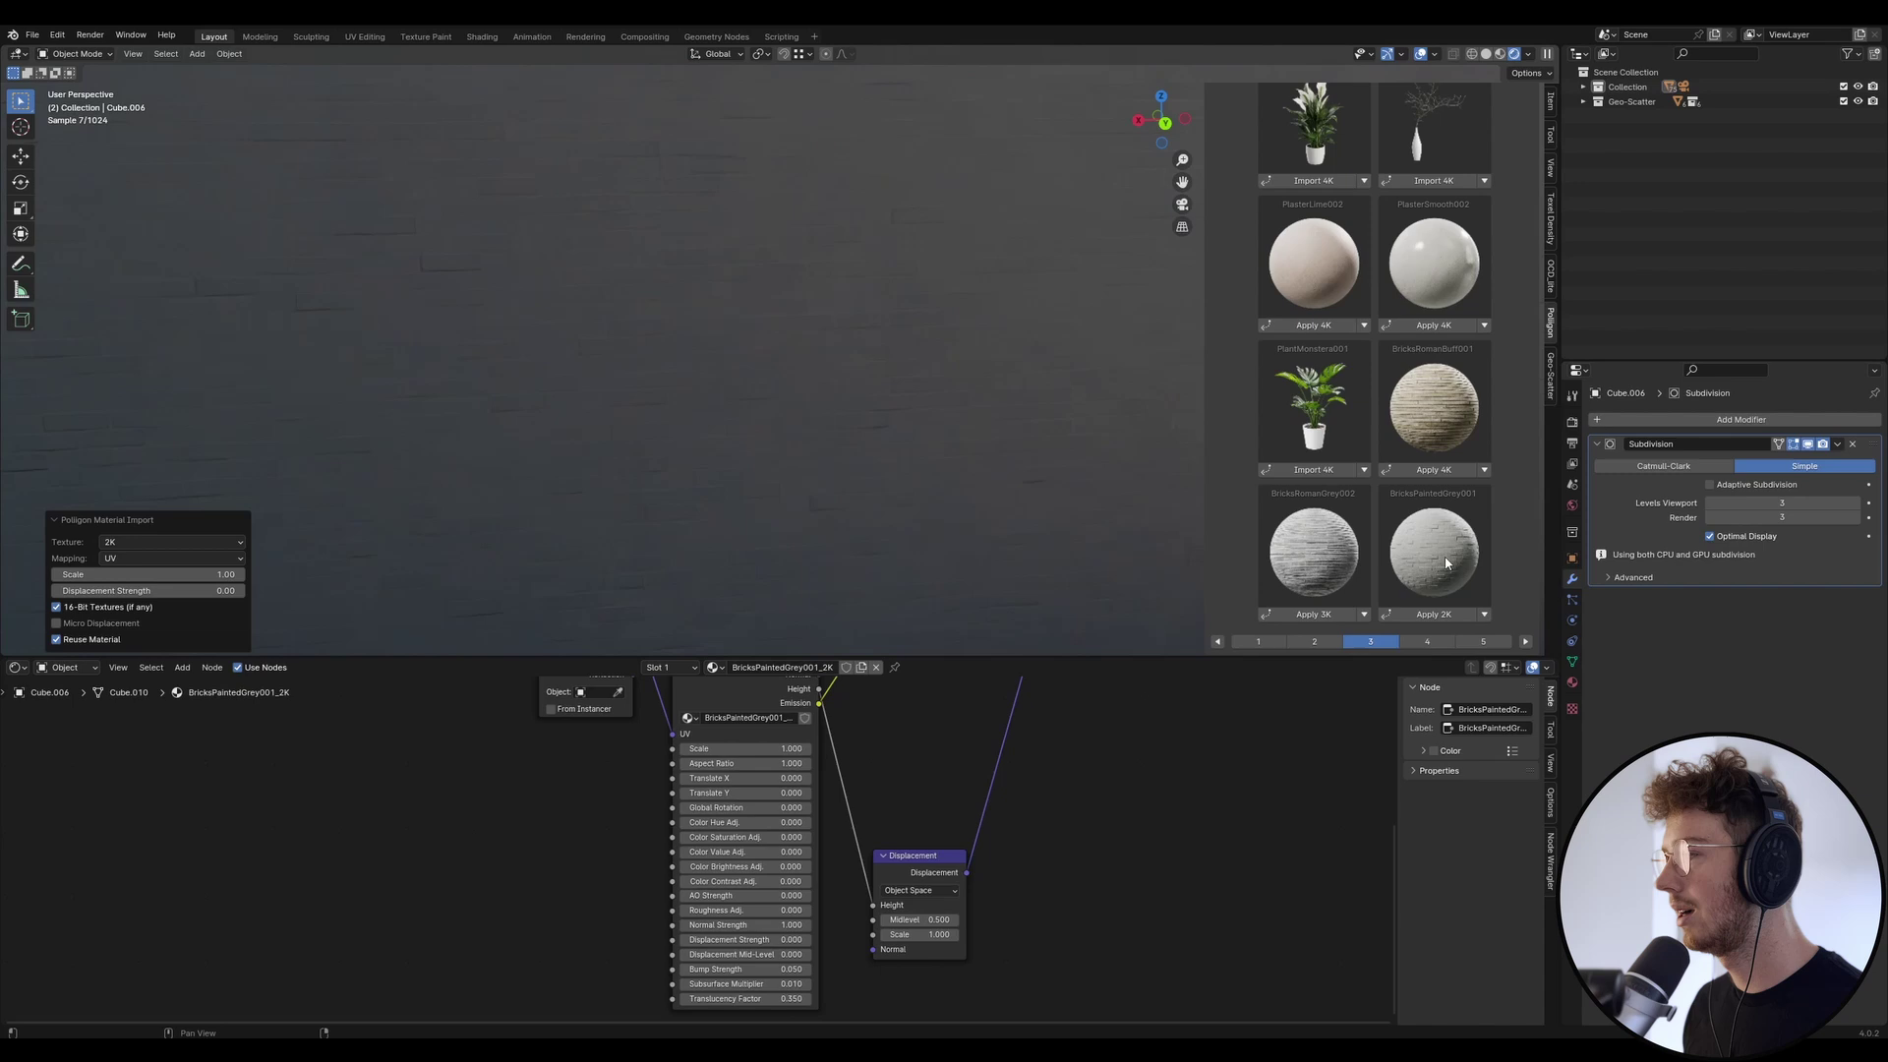
Reassign the existing BricksRomanGrey002_3K material to the rear wall and check it through the scene camera.
click(712, 667)
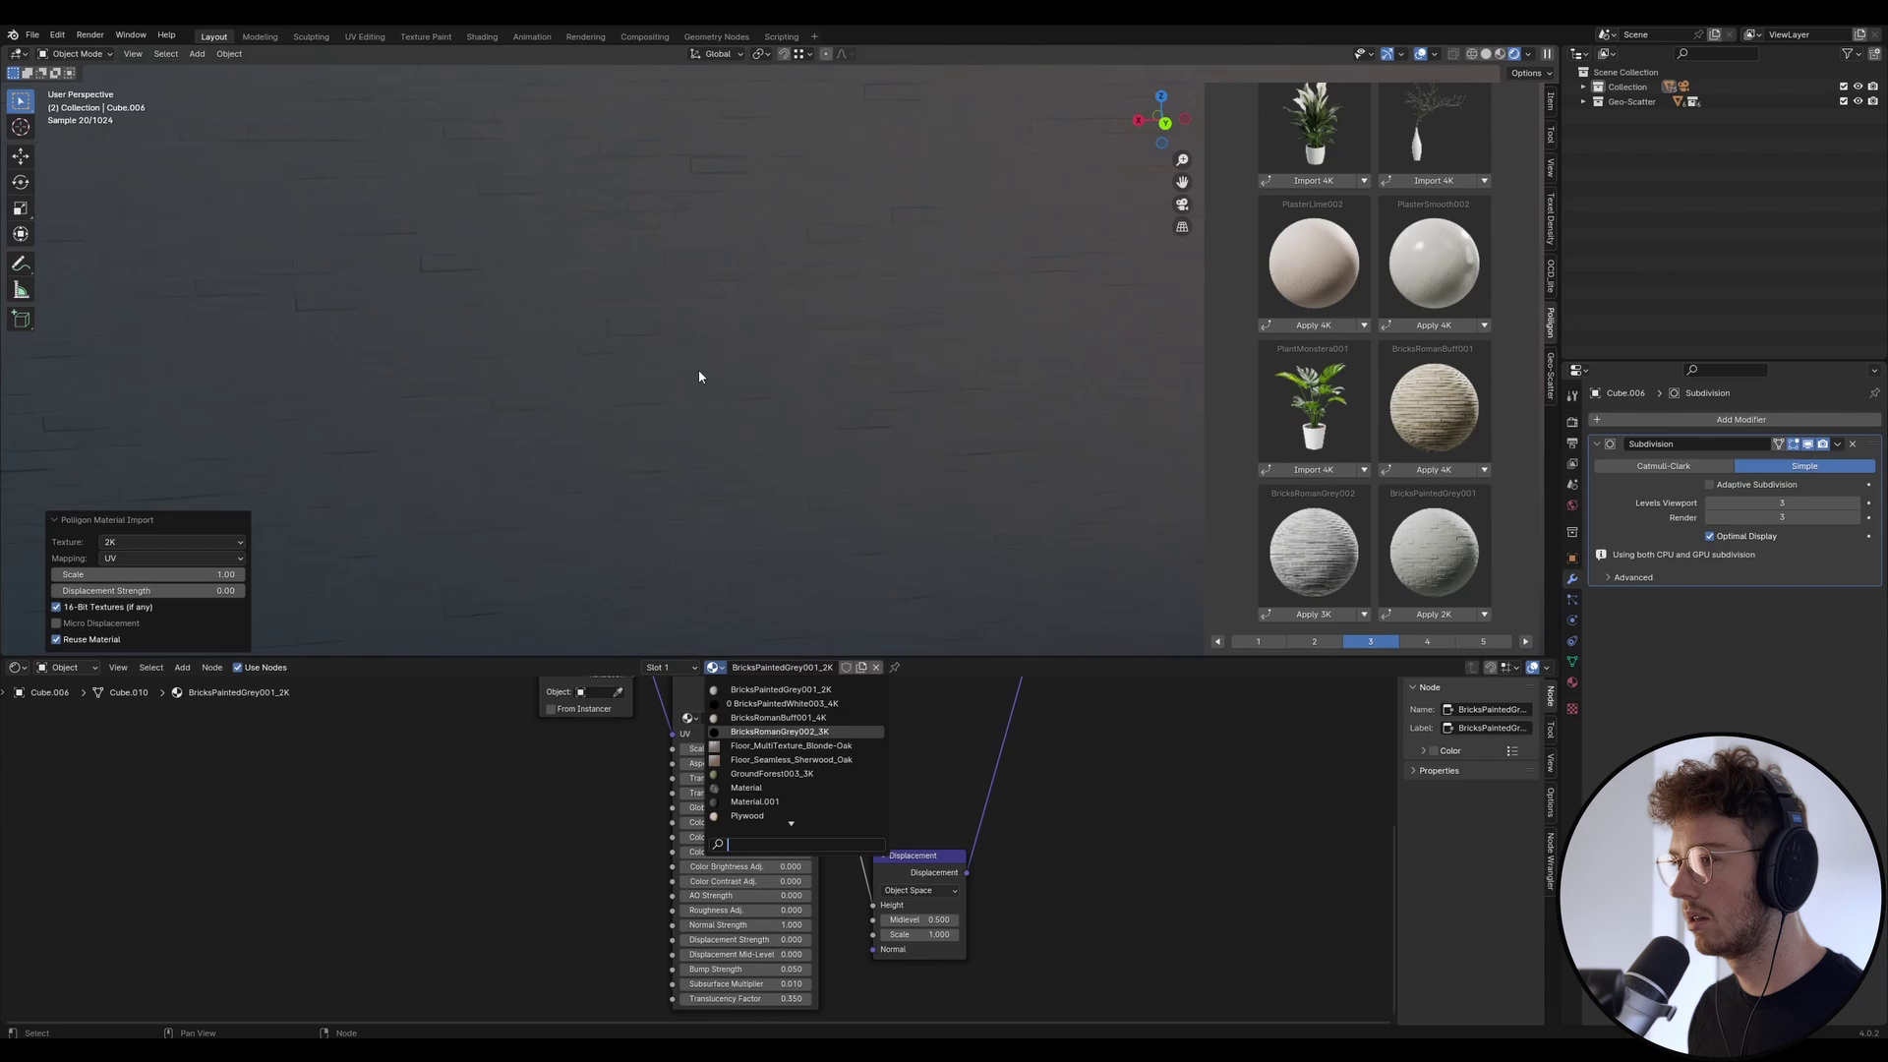
key(Return)
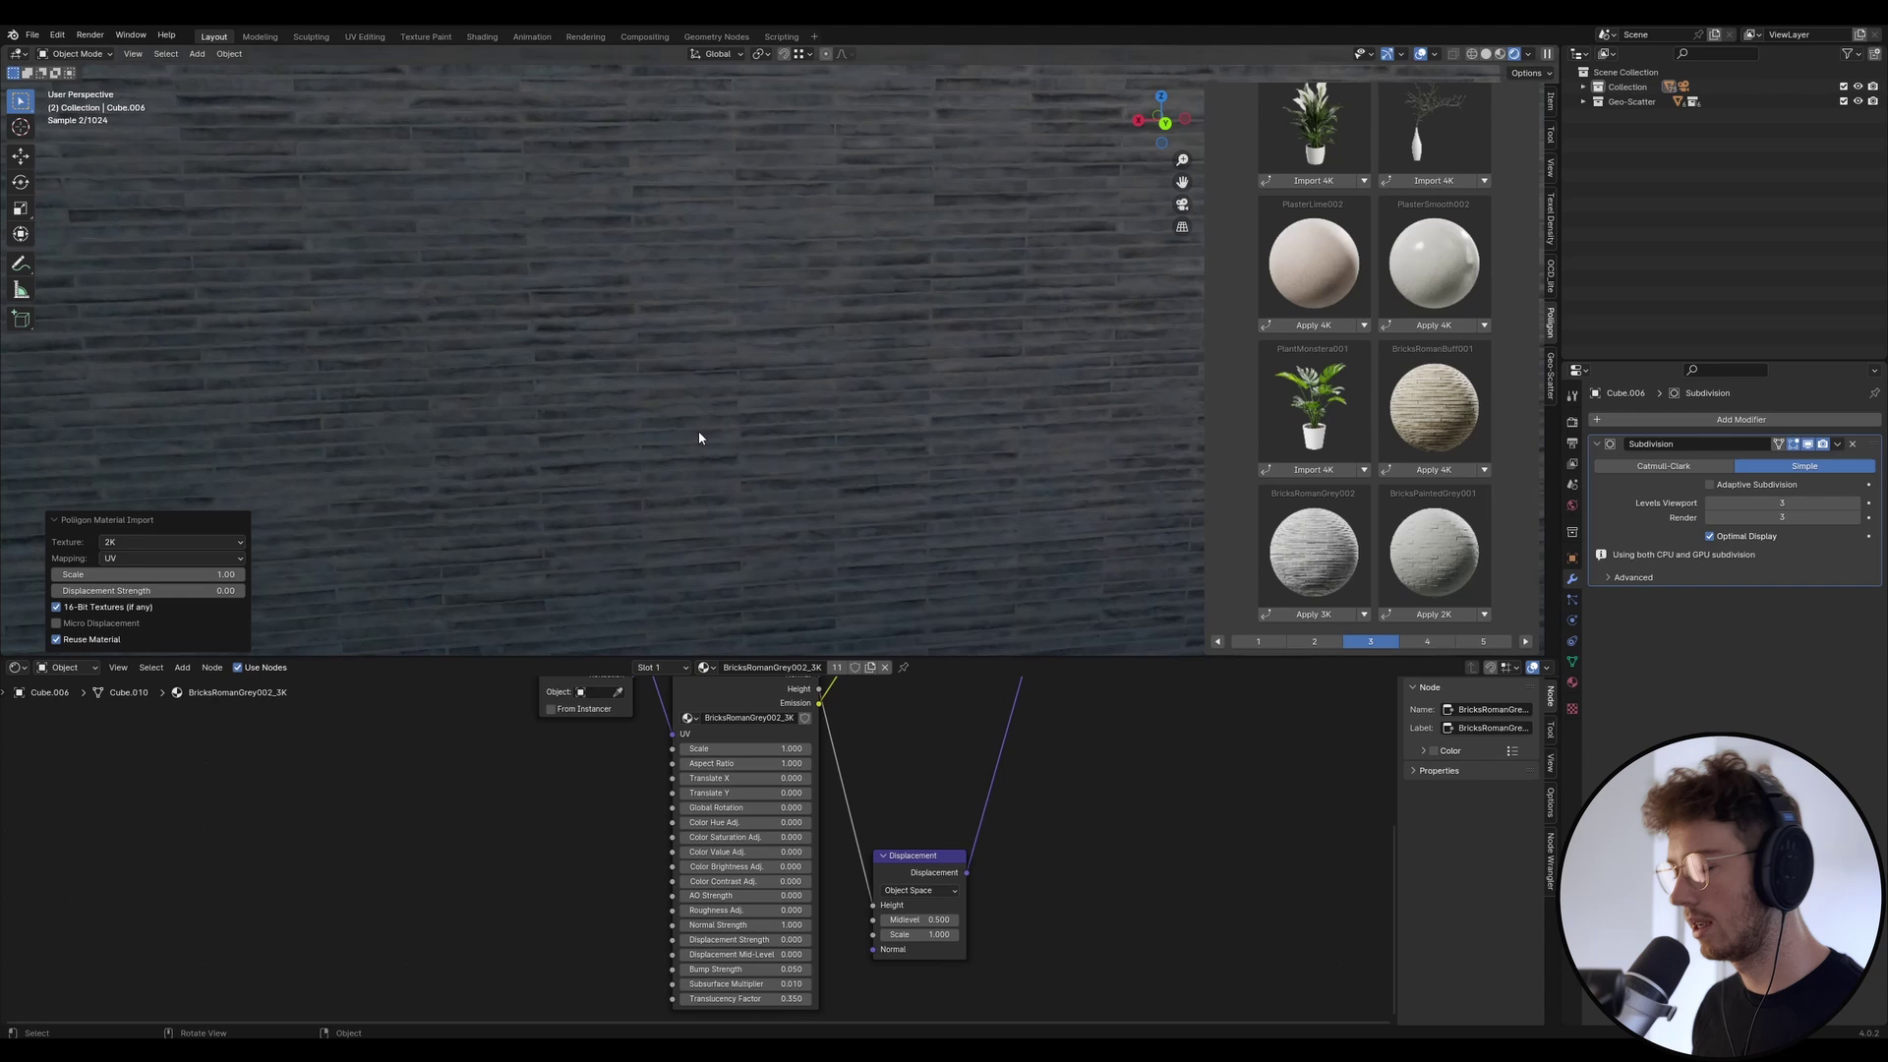
key(KP_0)
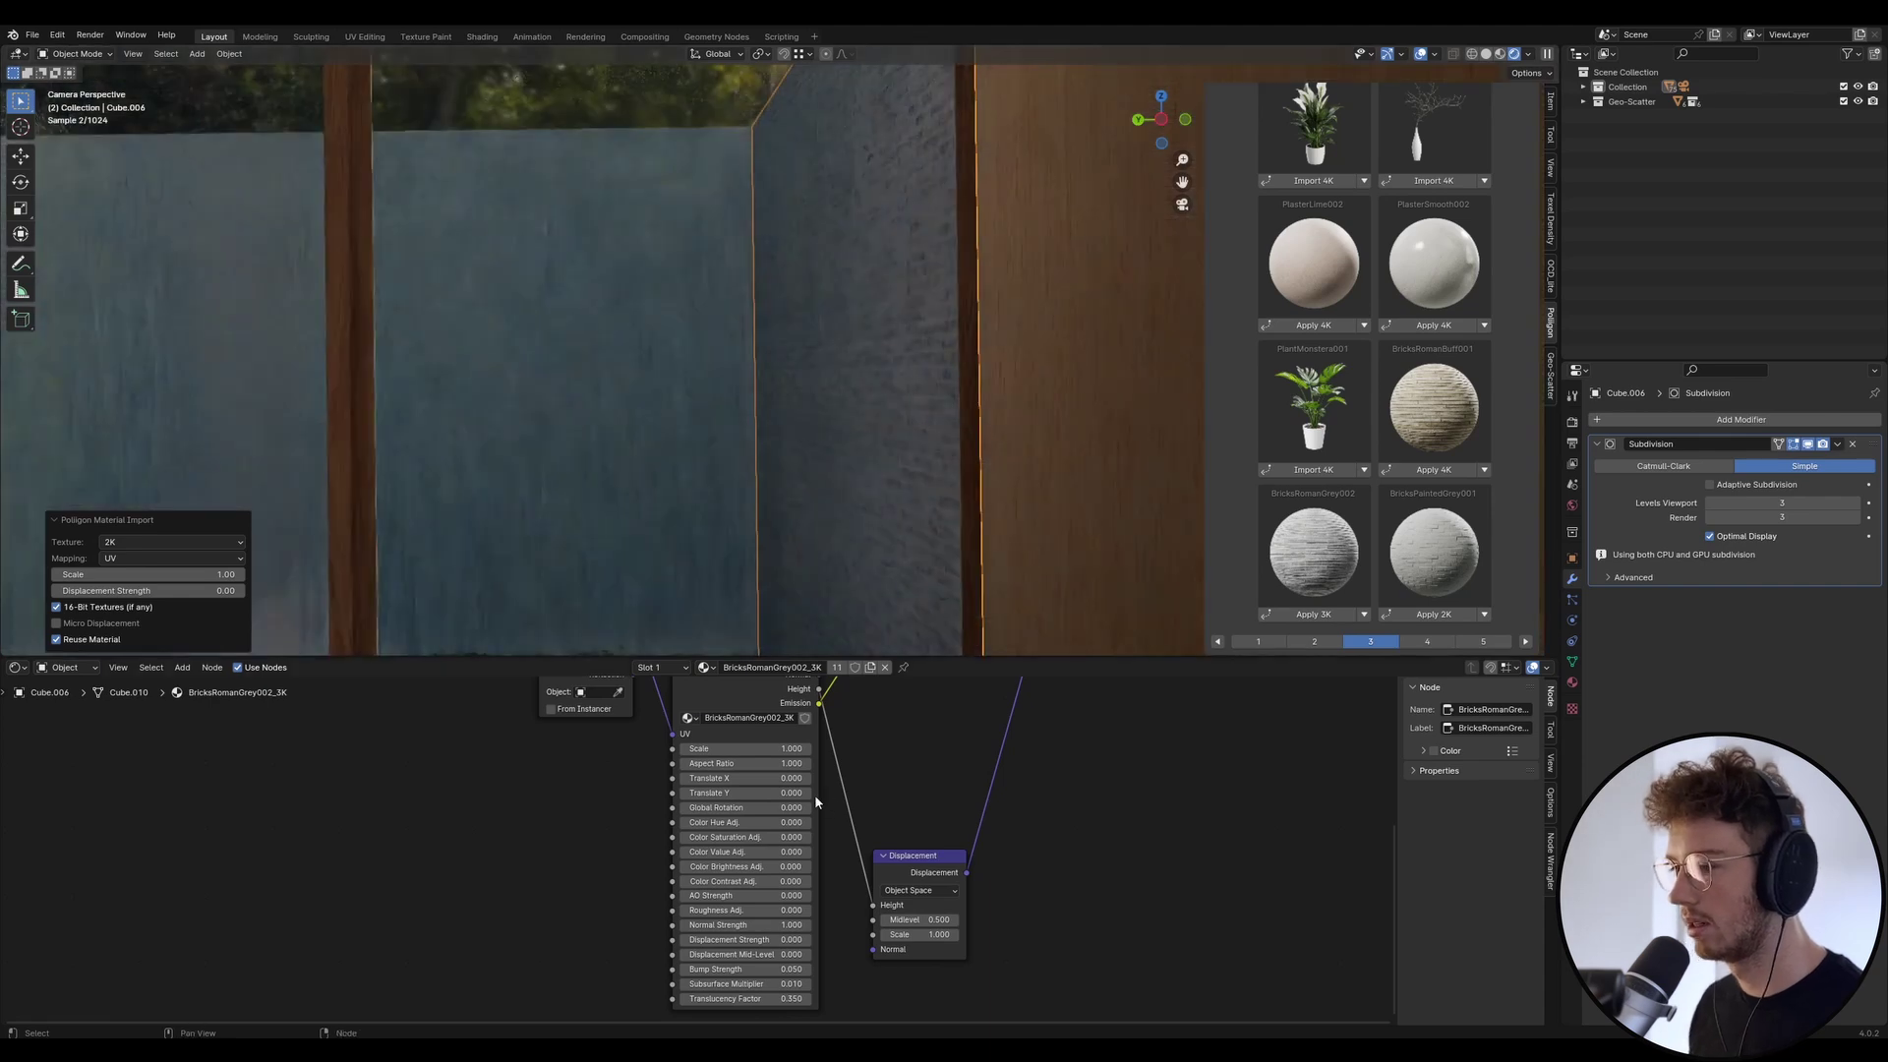
scroll(772, 864, up, 2)
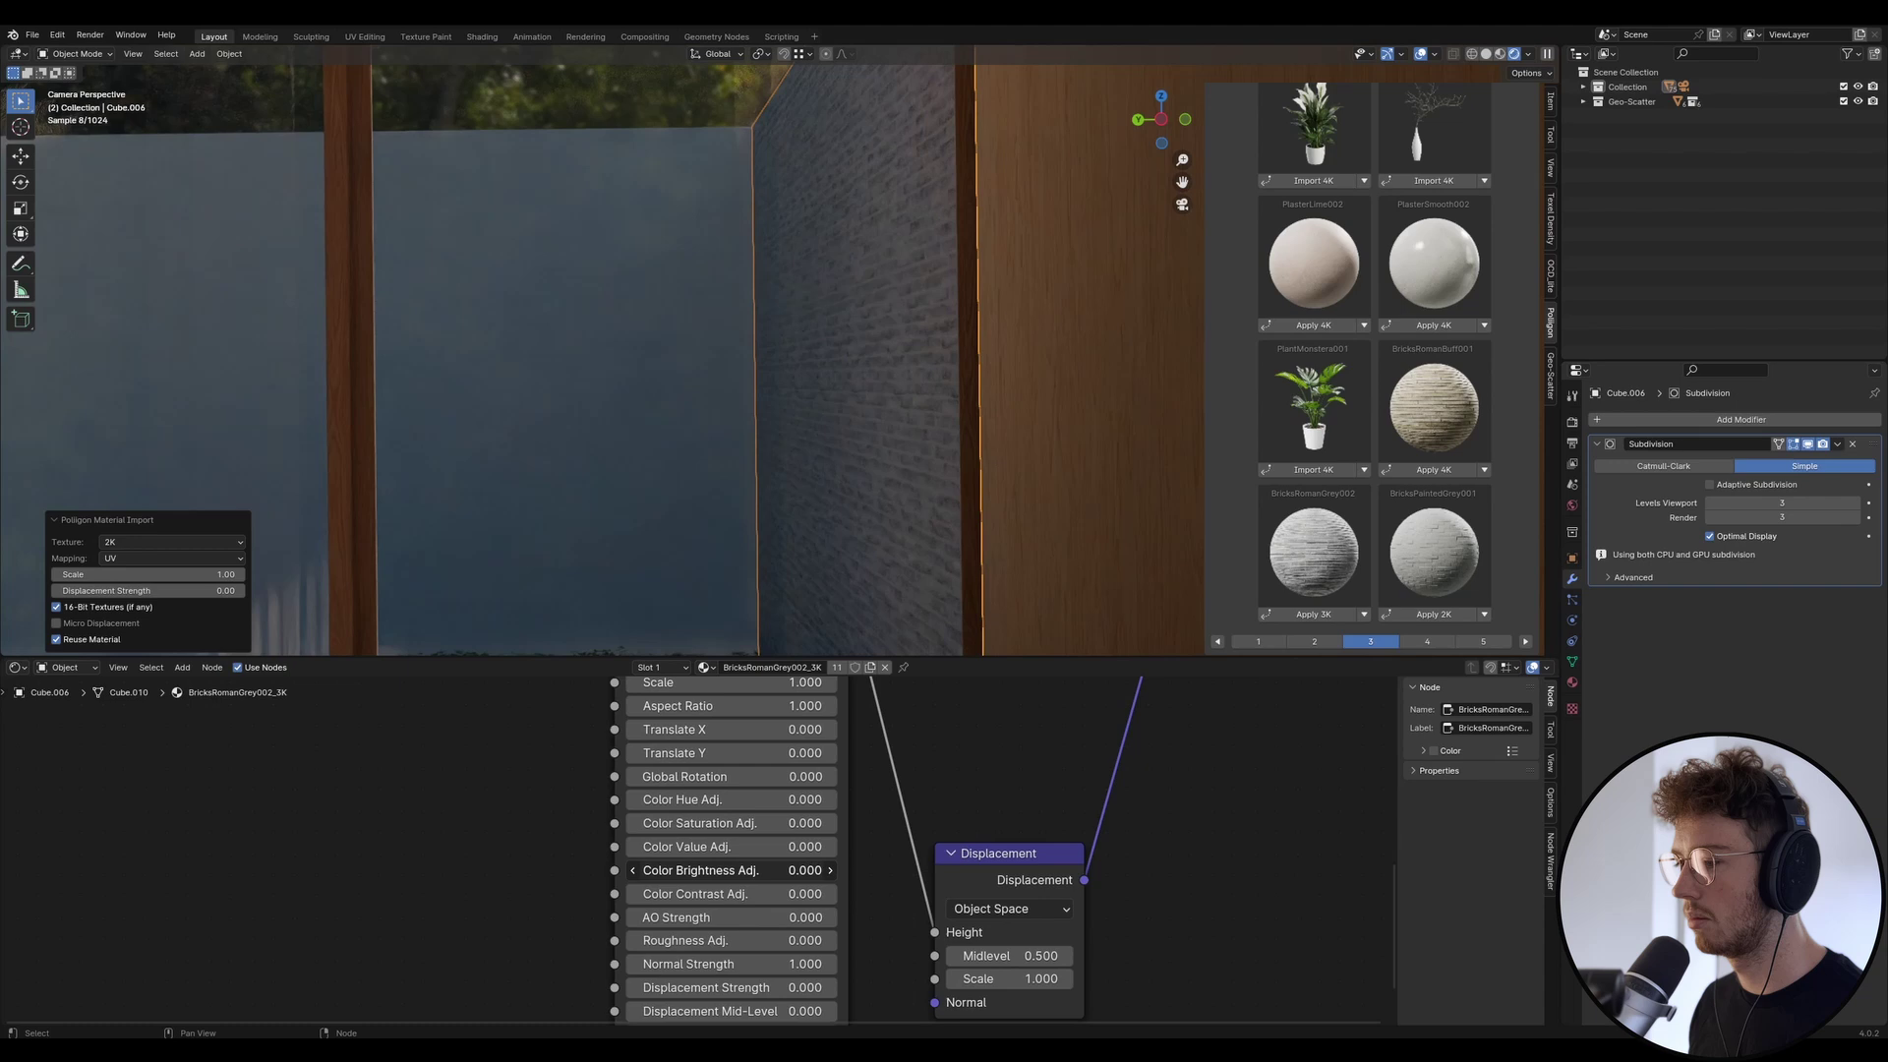
Set the grey brick material's Color Brightness Adj. to 1.700 and Color Hue Adj. to 0.200, checking the wall through the camera.
drag(759, 860, 846, 859)
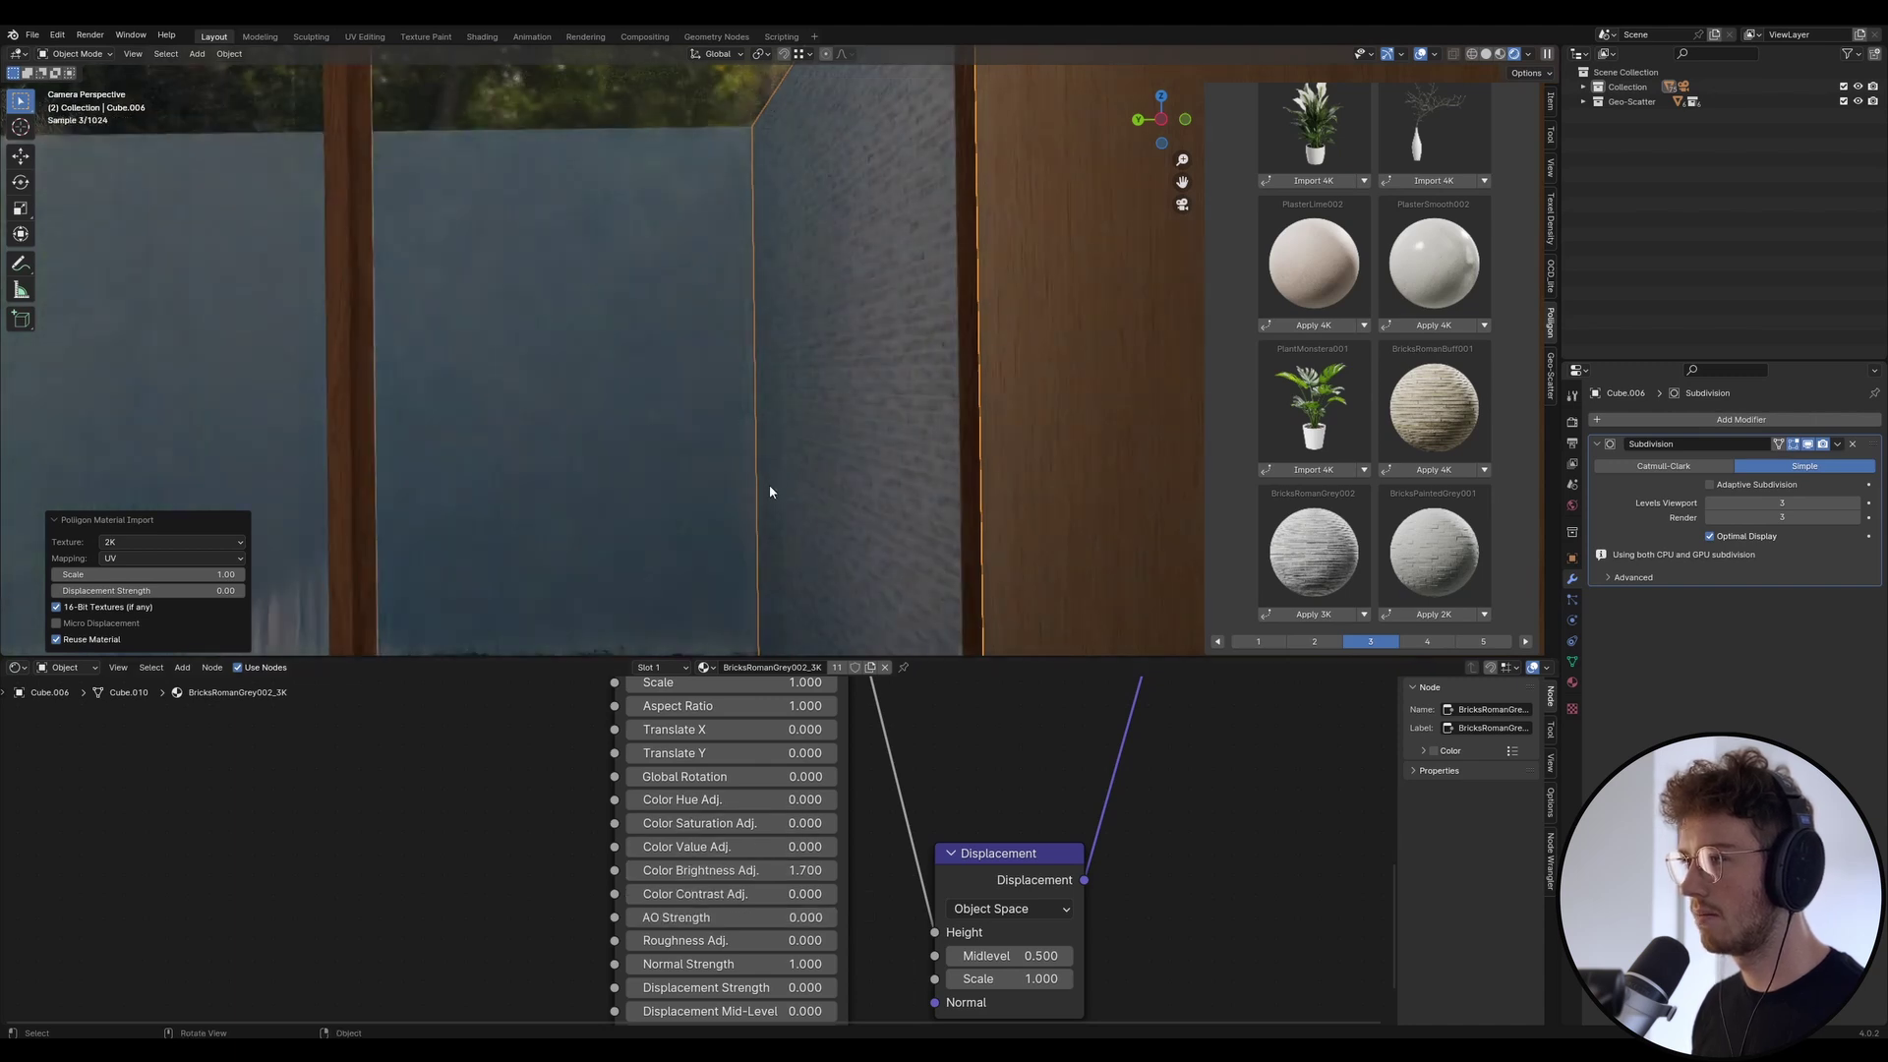
click(832, 800)
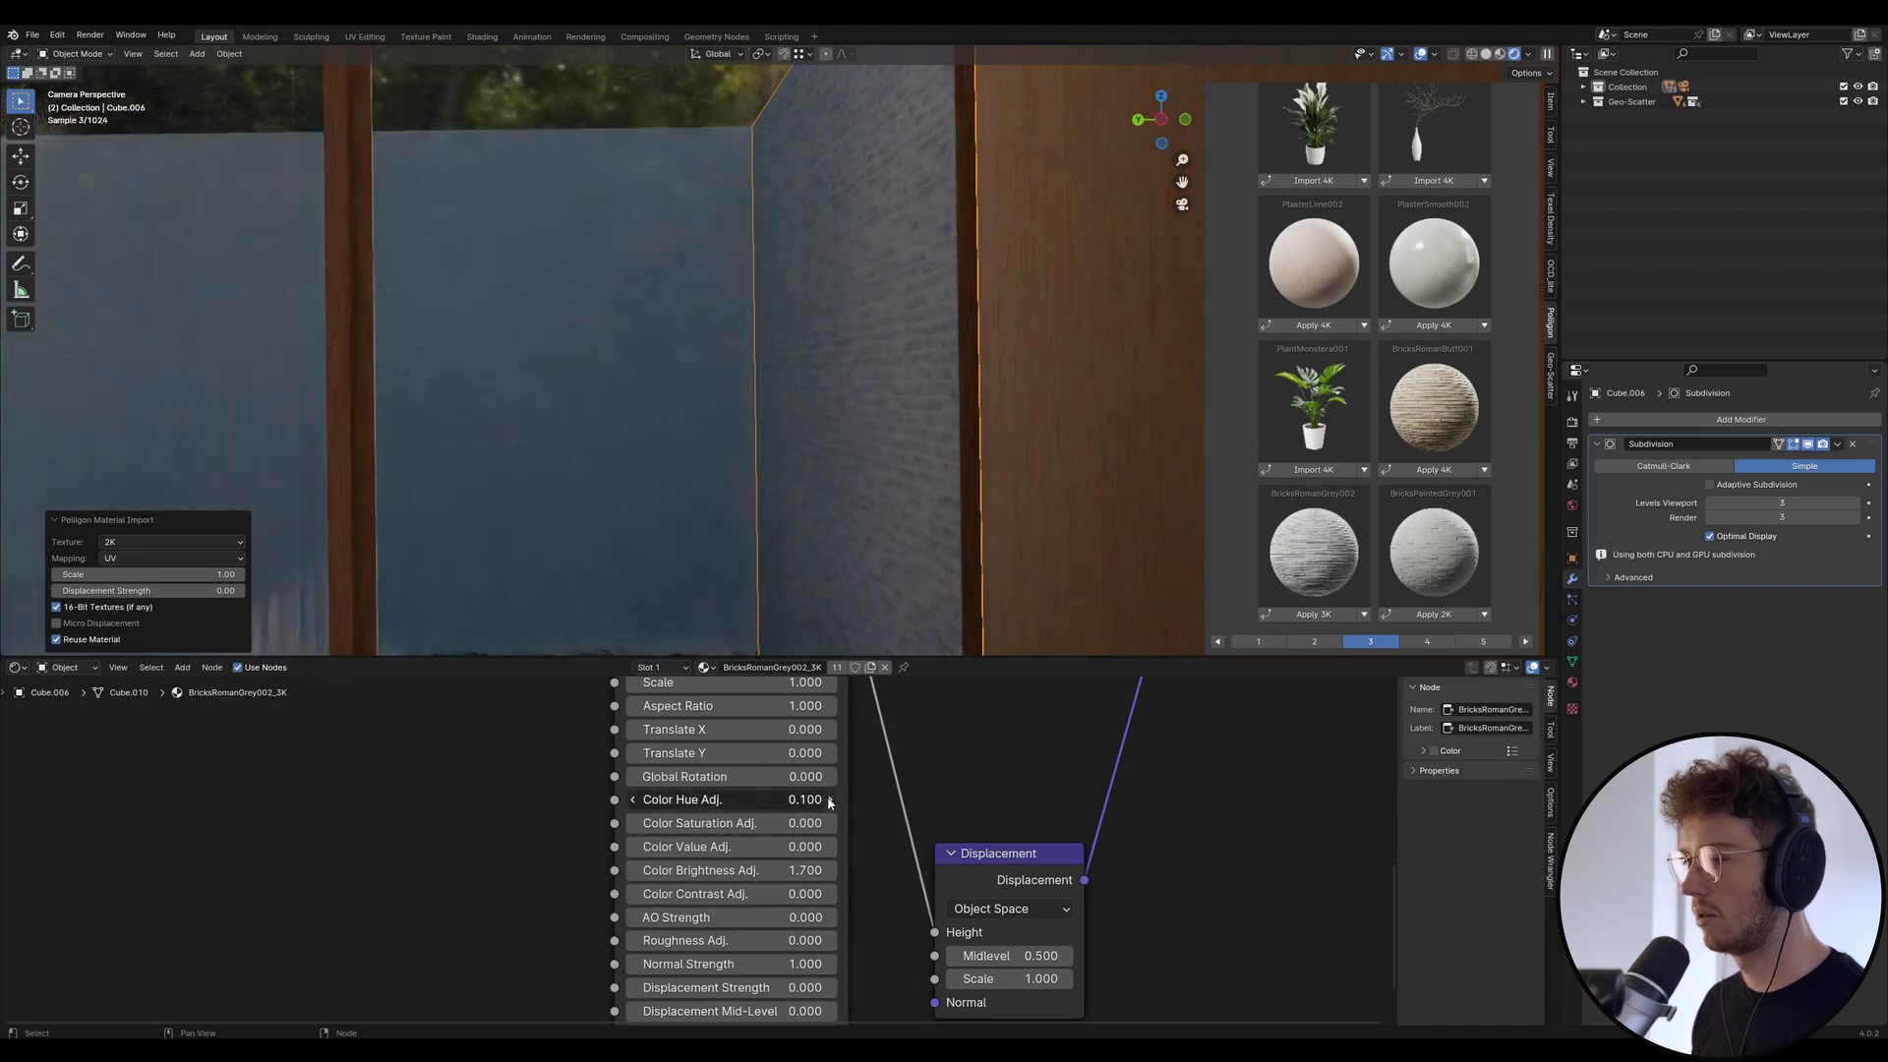
click(831, 801)
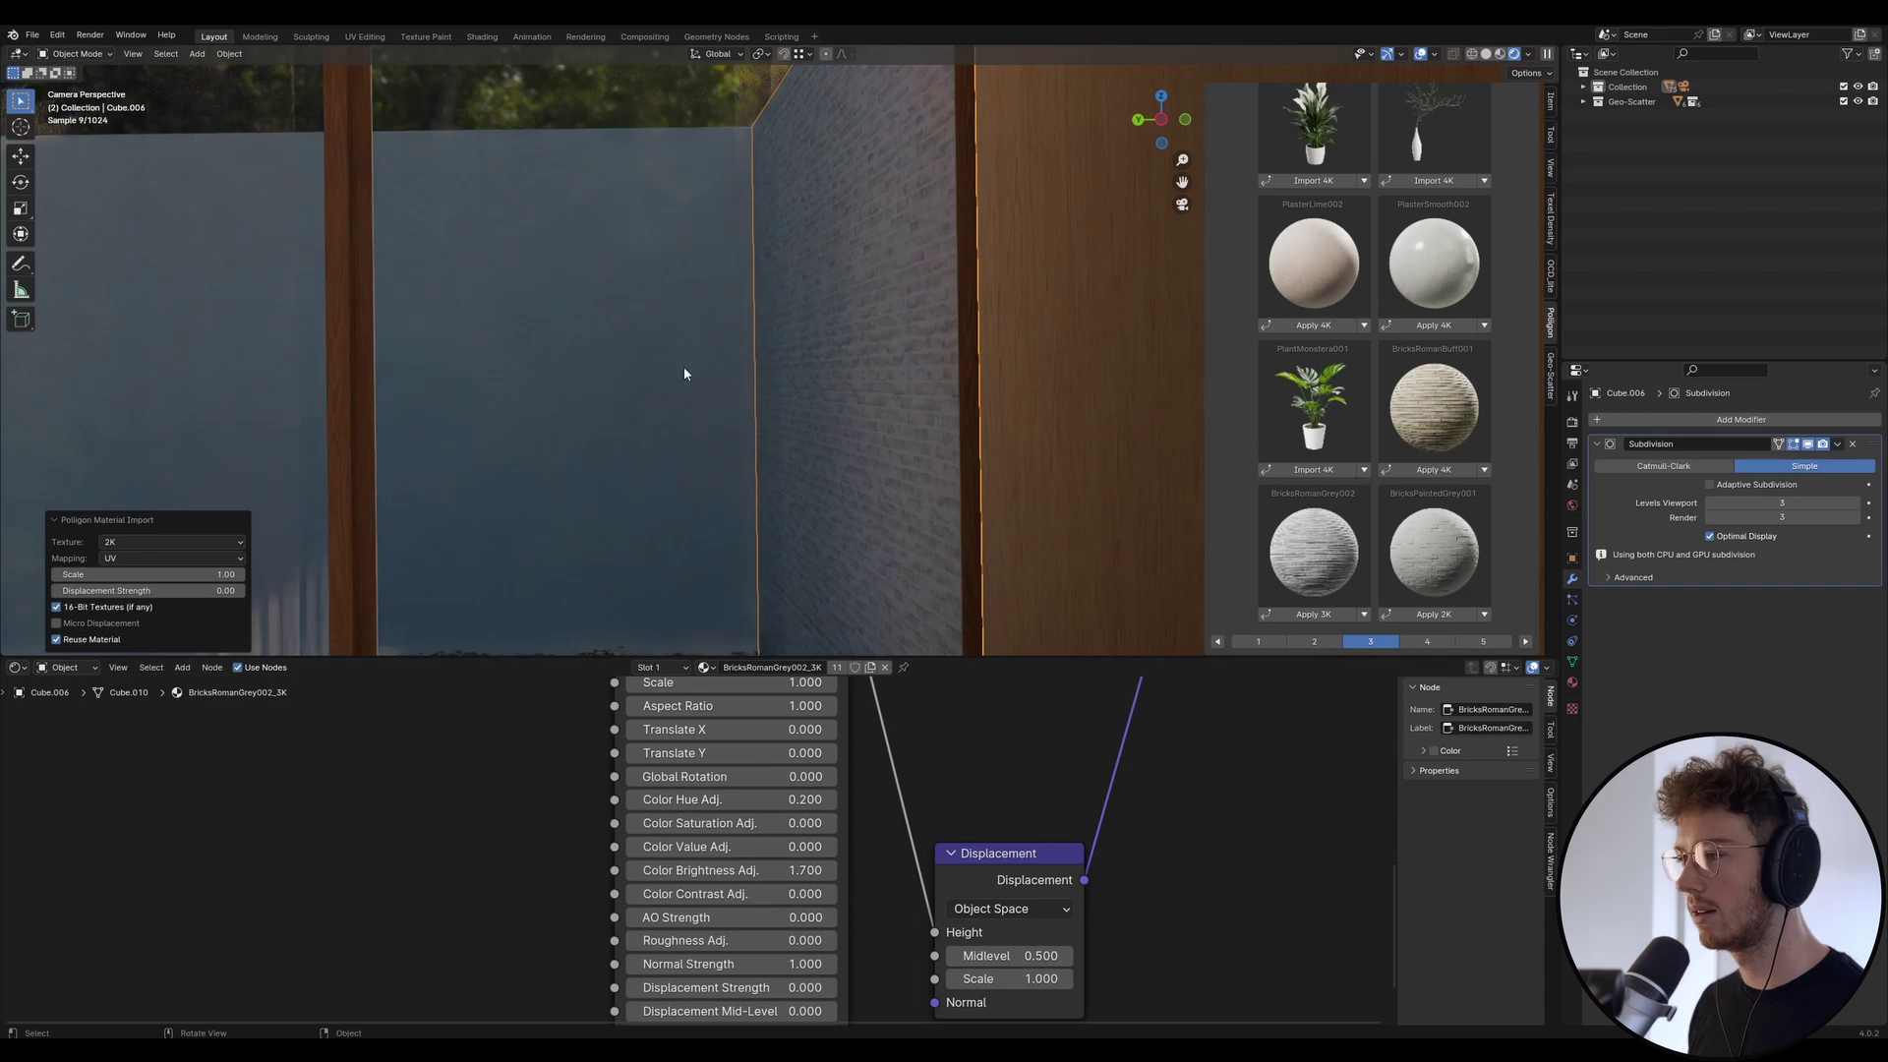
scroll(733, 418, down, 7)
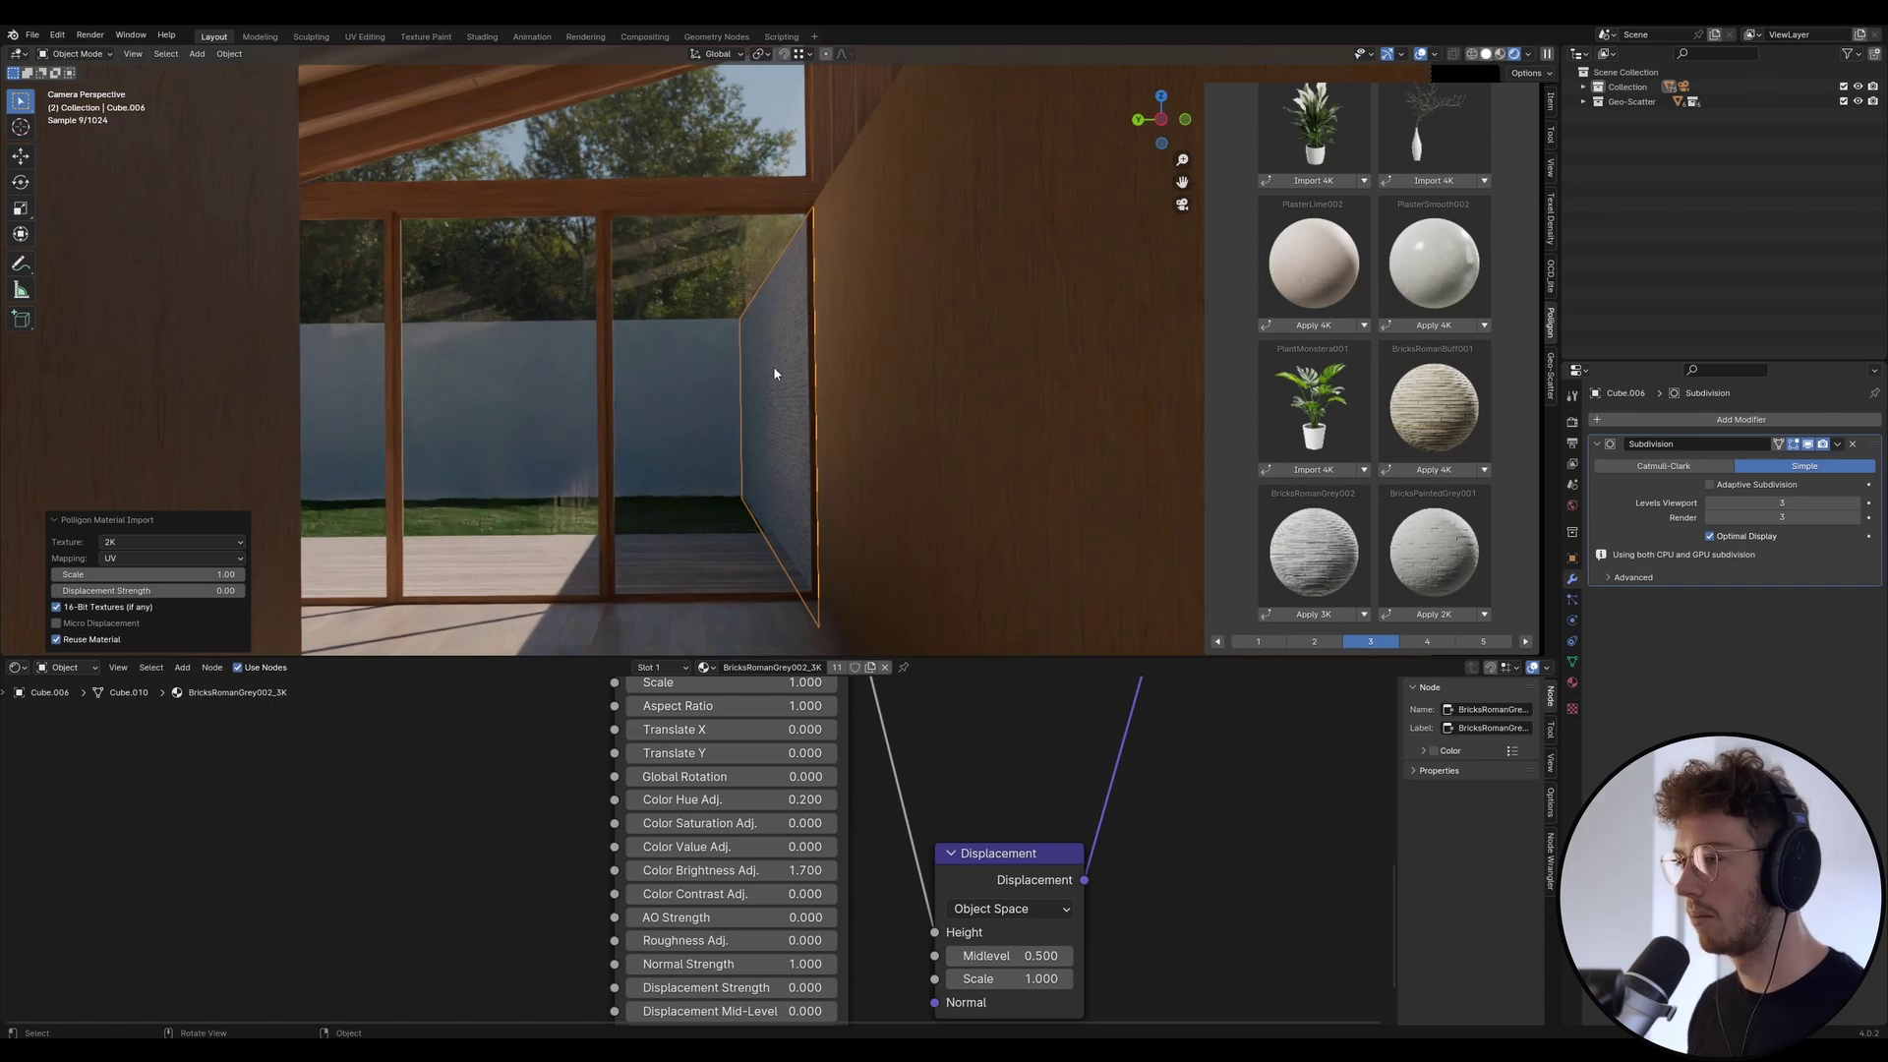
Duplicate the grey brick wall in solid view and snap the copy's end to the open garden corner of the original wall.
key(z)
middle_drag(830, 413, 1001, 435)
scroll(1002, 435, down, 2)
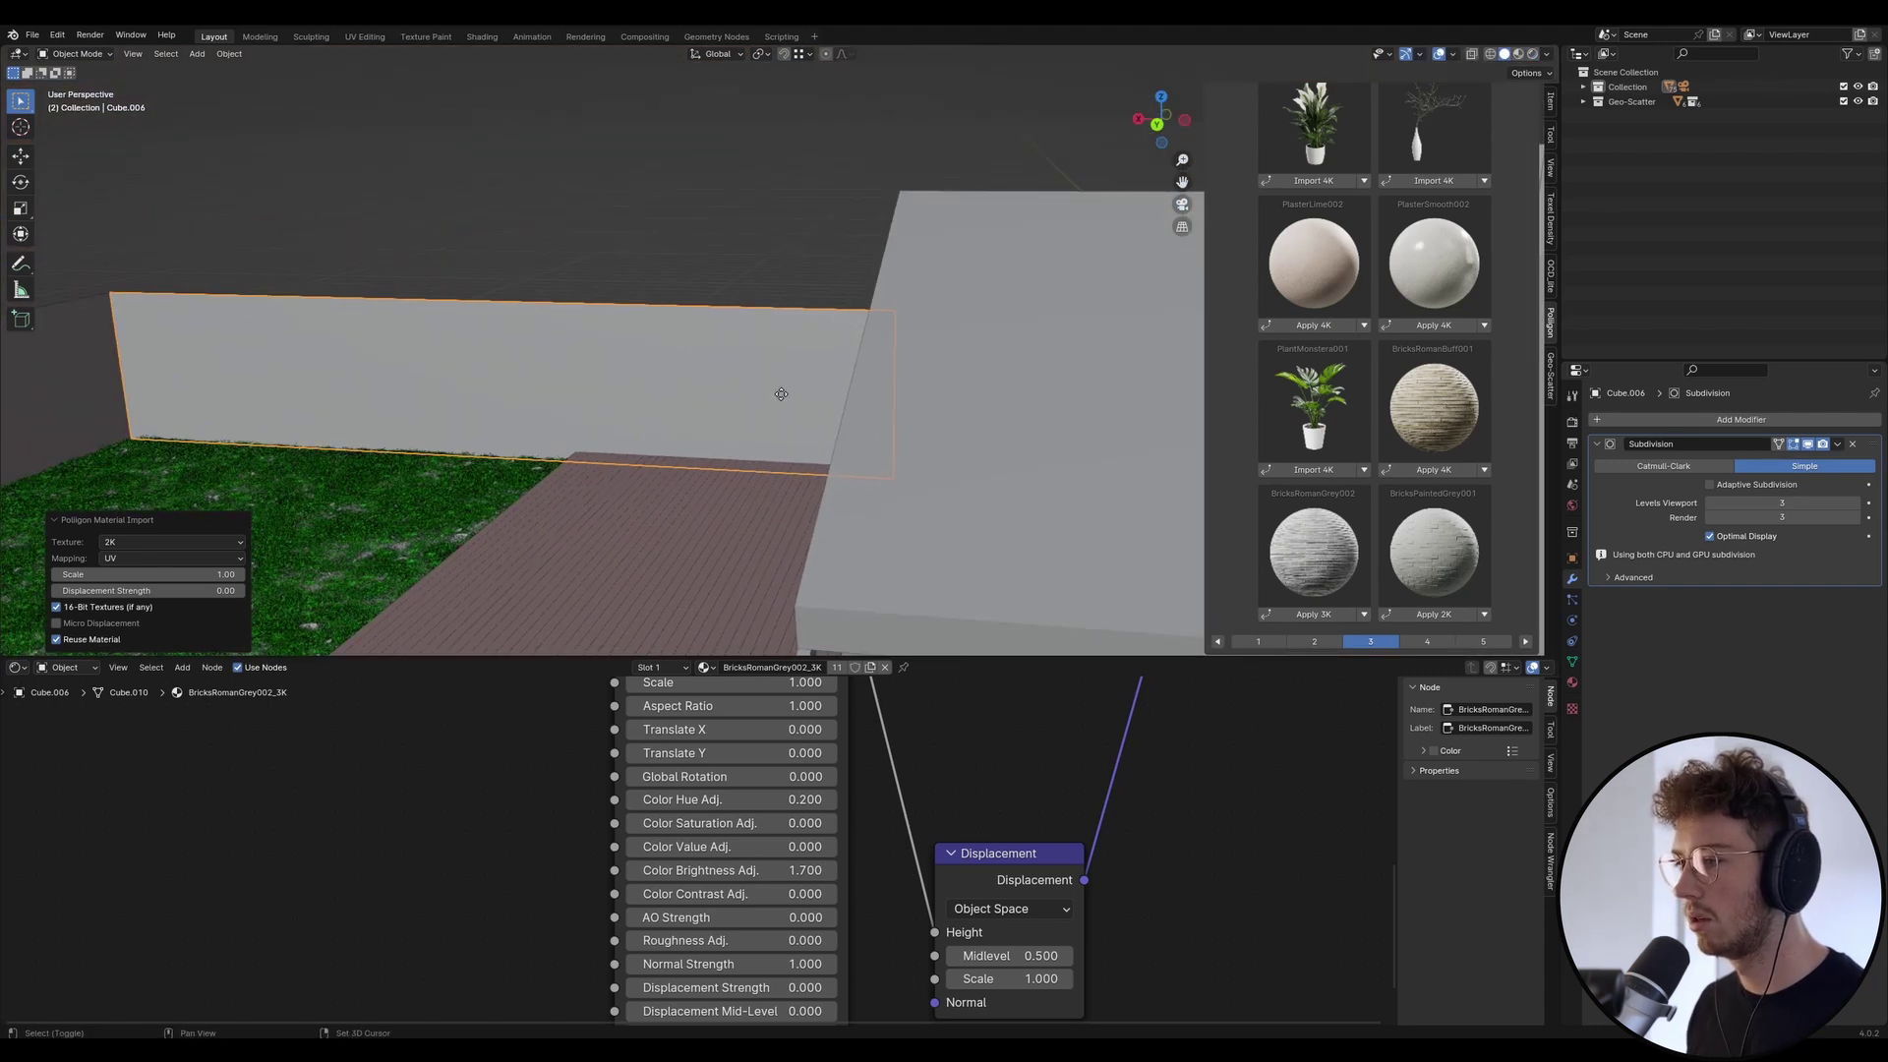
scroll(752, 386, down, 4)
key(shift+d)
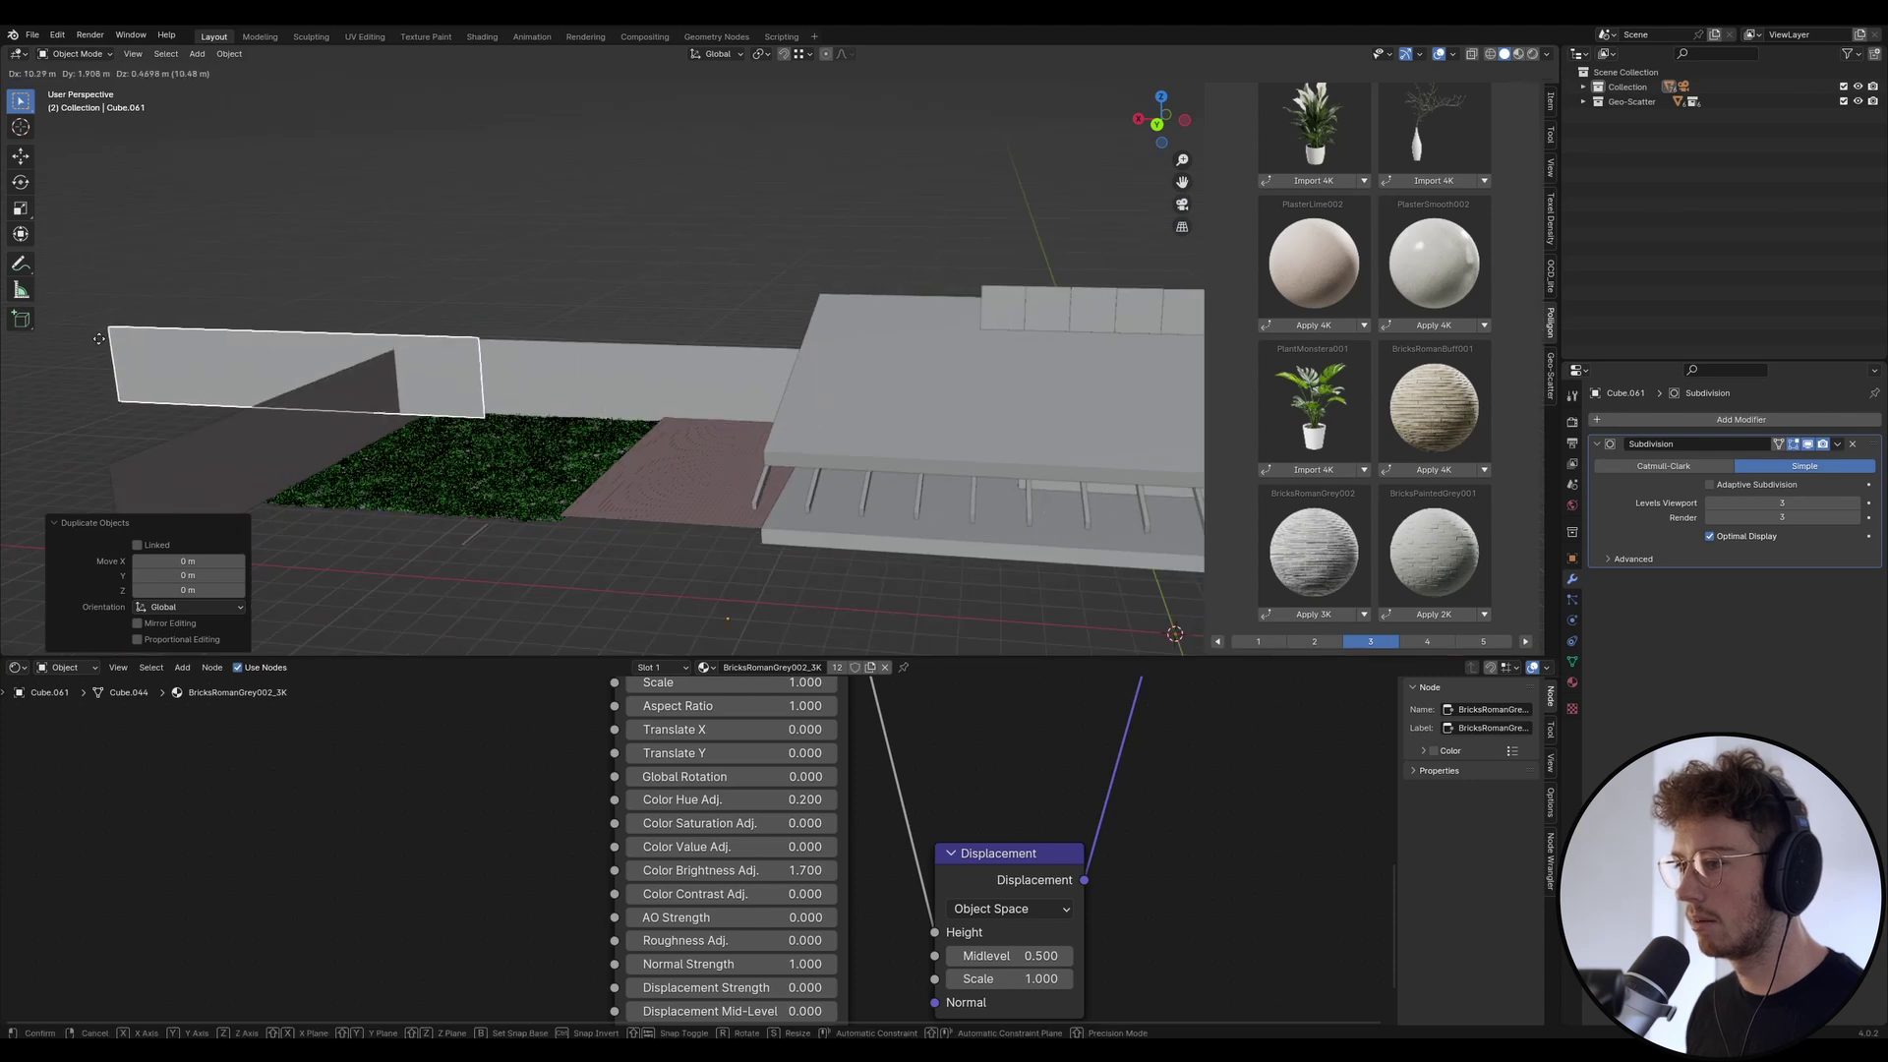
click(1463, 350)
key(g)
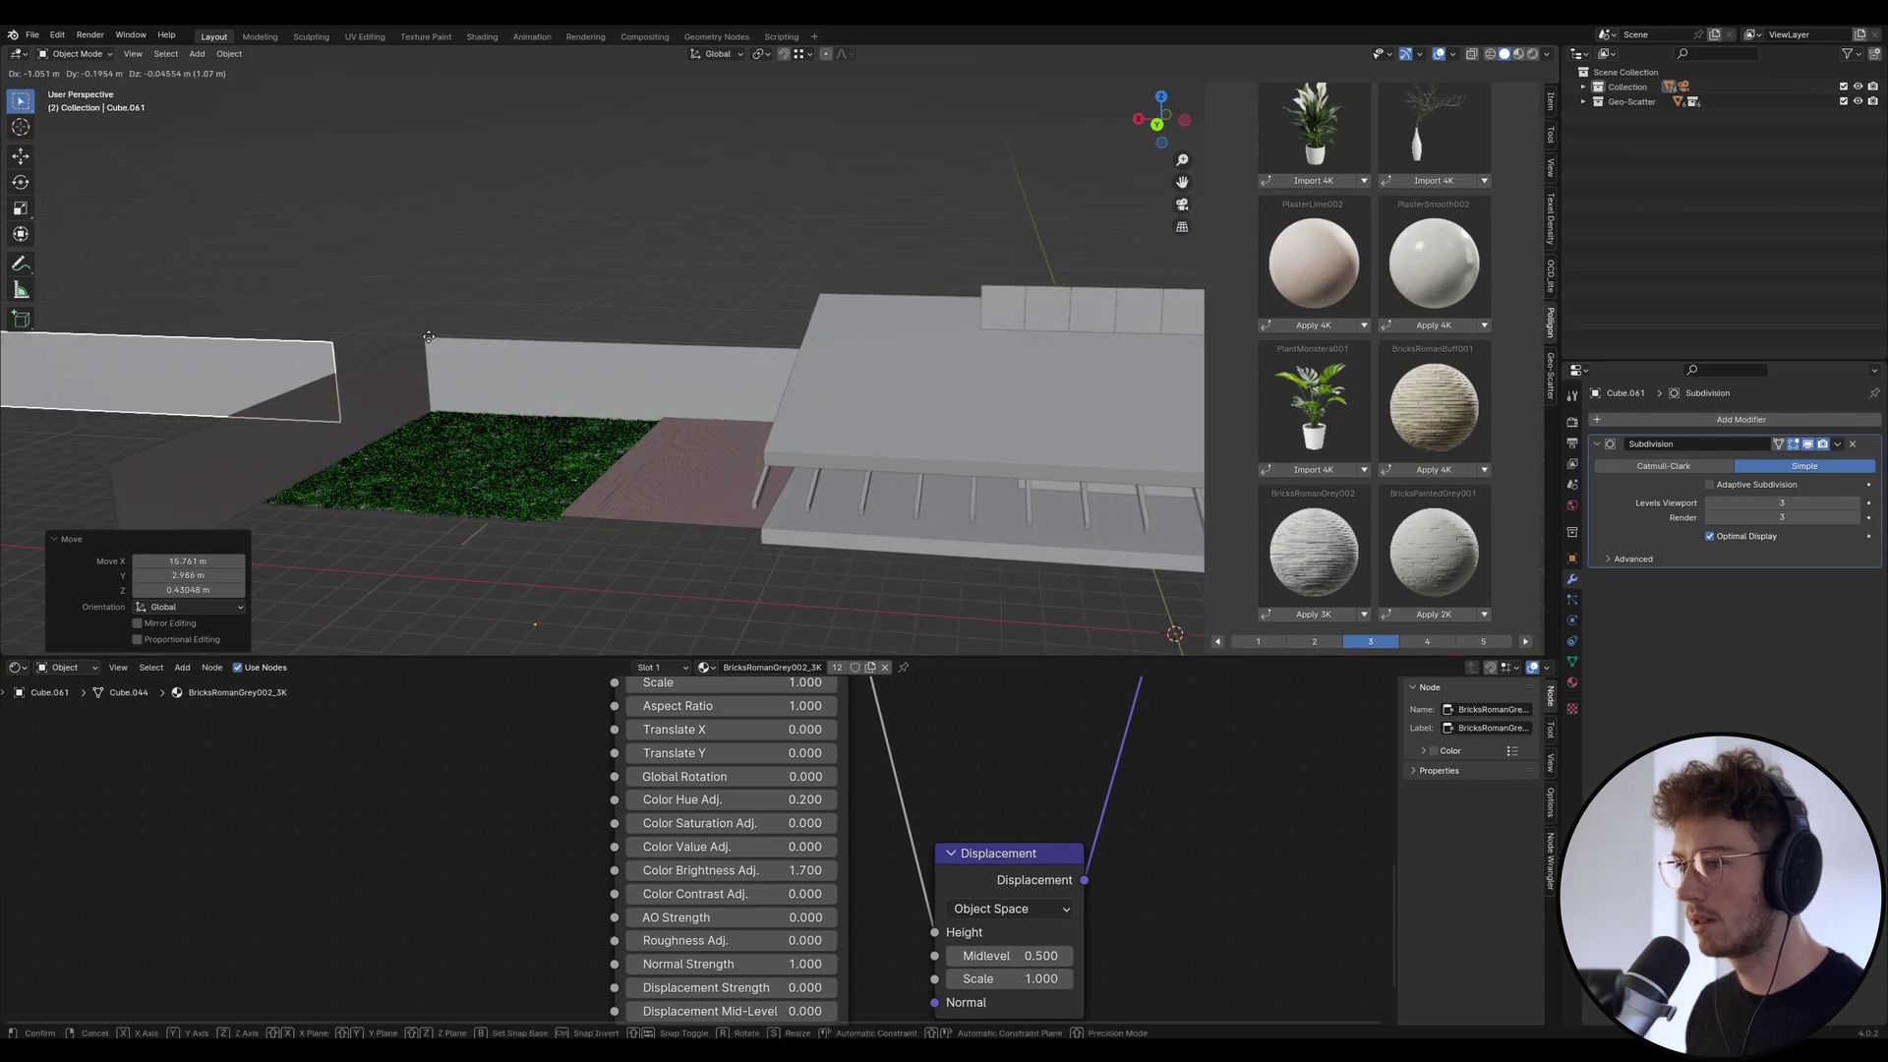
right_click(422, 337)
key(g)
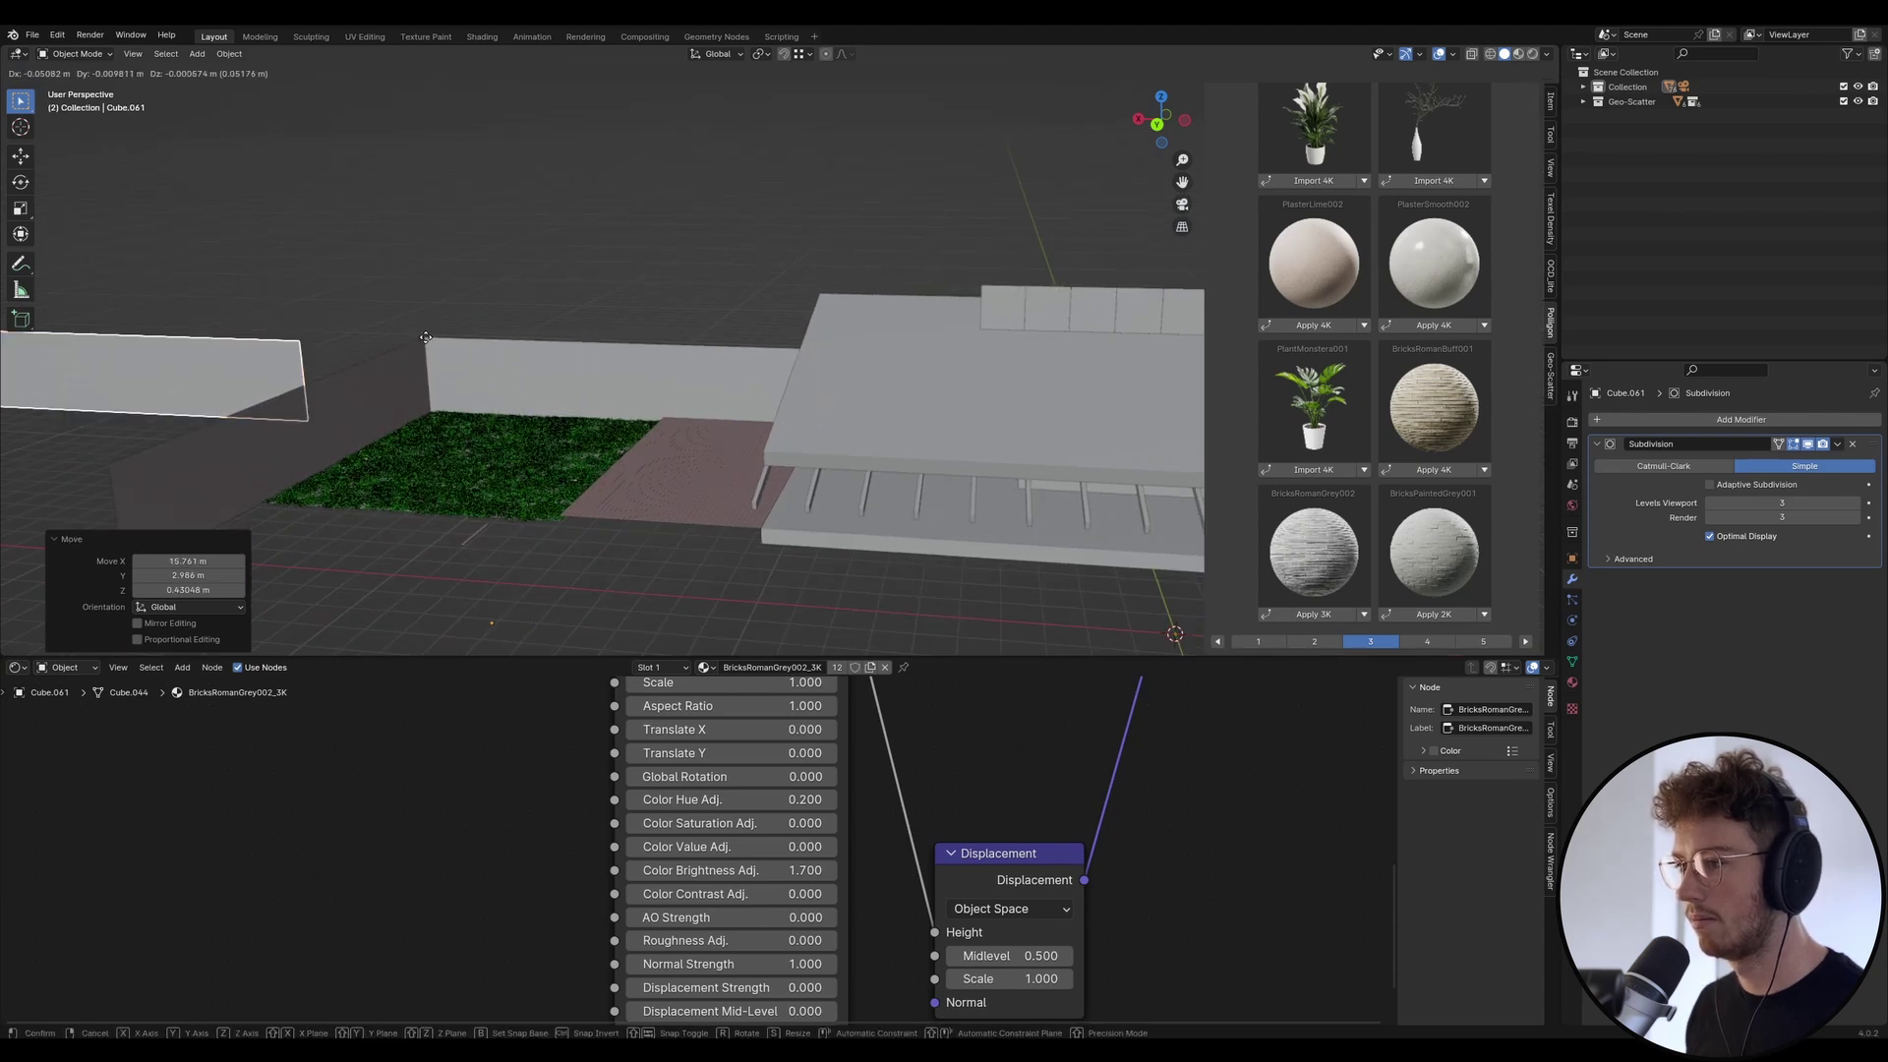
ctrl+click(424, 342)
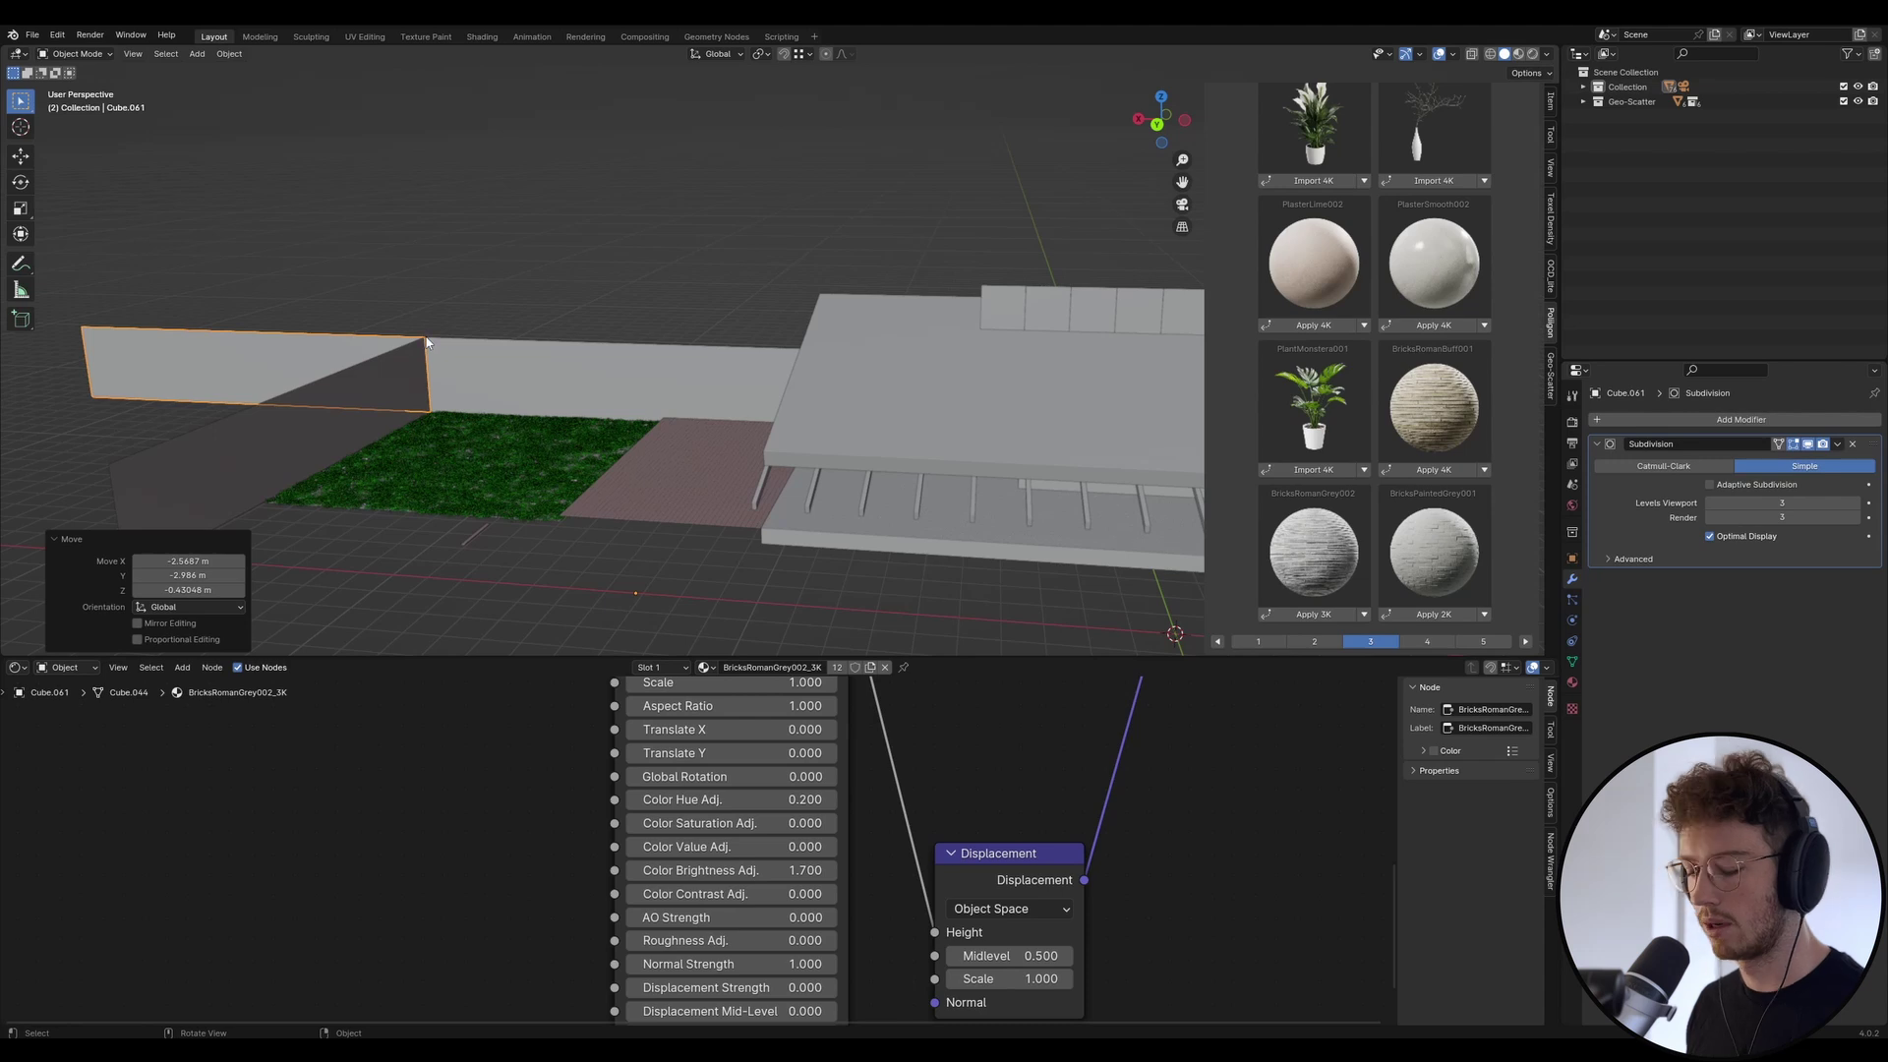
Rotate the duplicated brick wall 90° around the Z axis and snap it over the untextured wall at the far end of the garden.
text(r90)
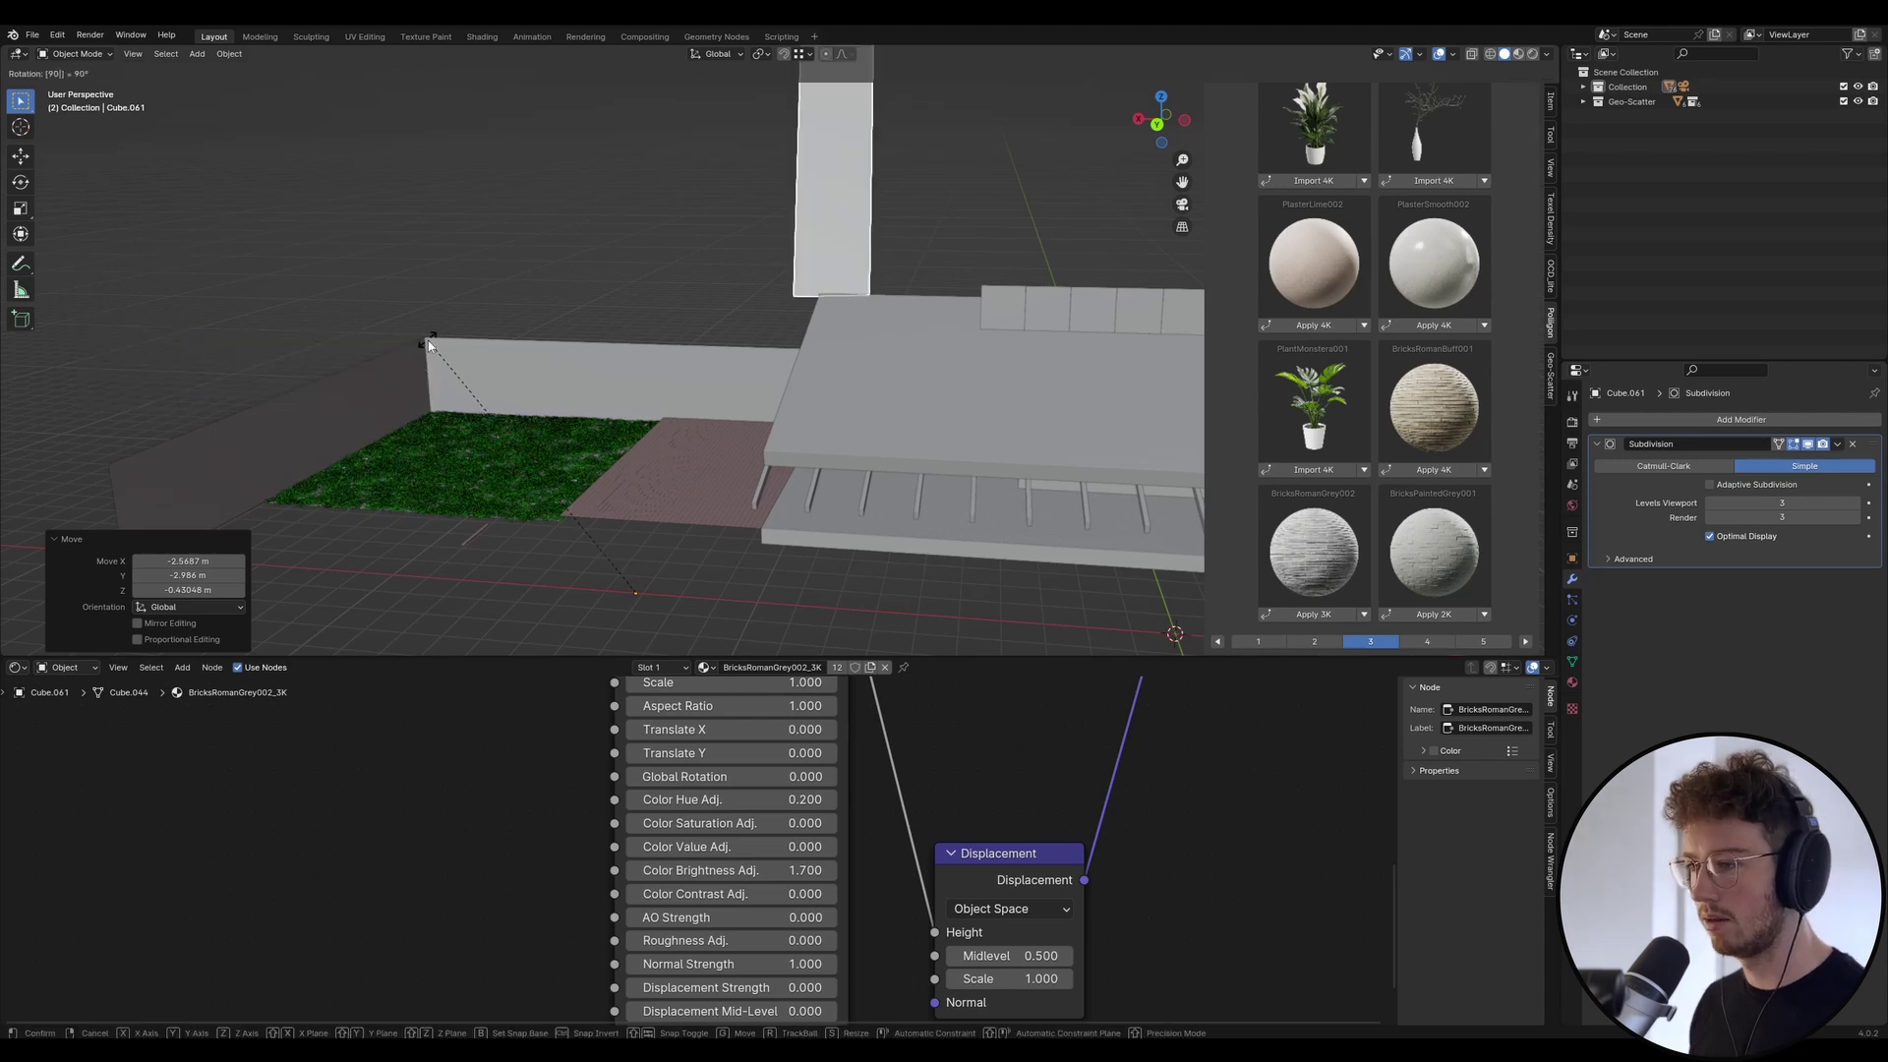
right_click(428, 344)
text(rz90)
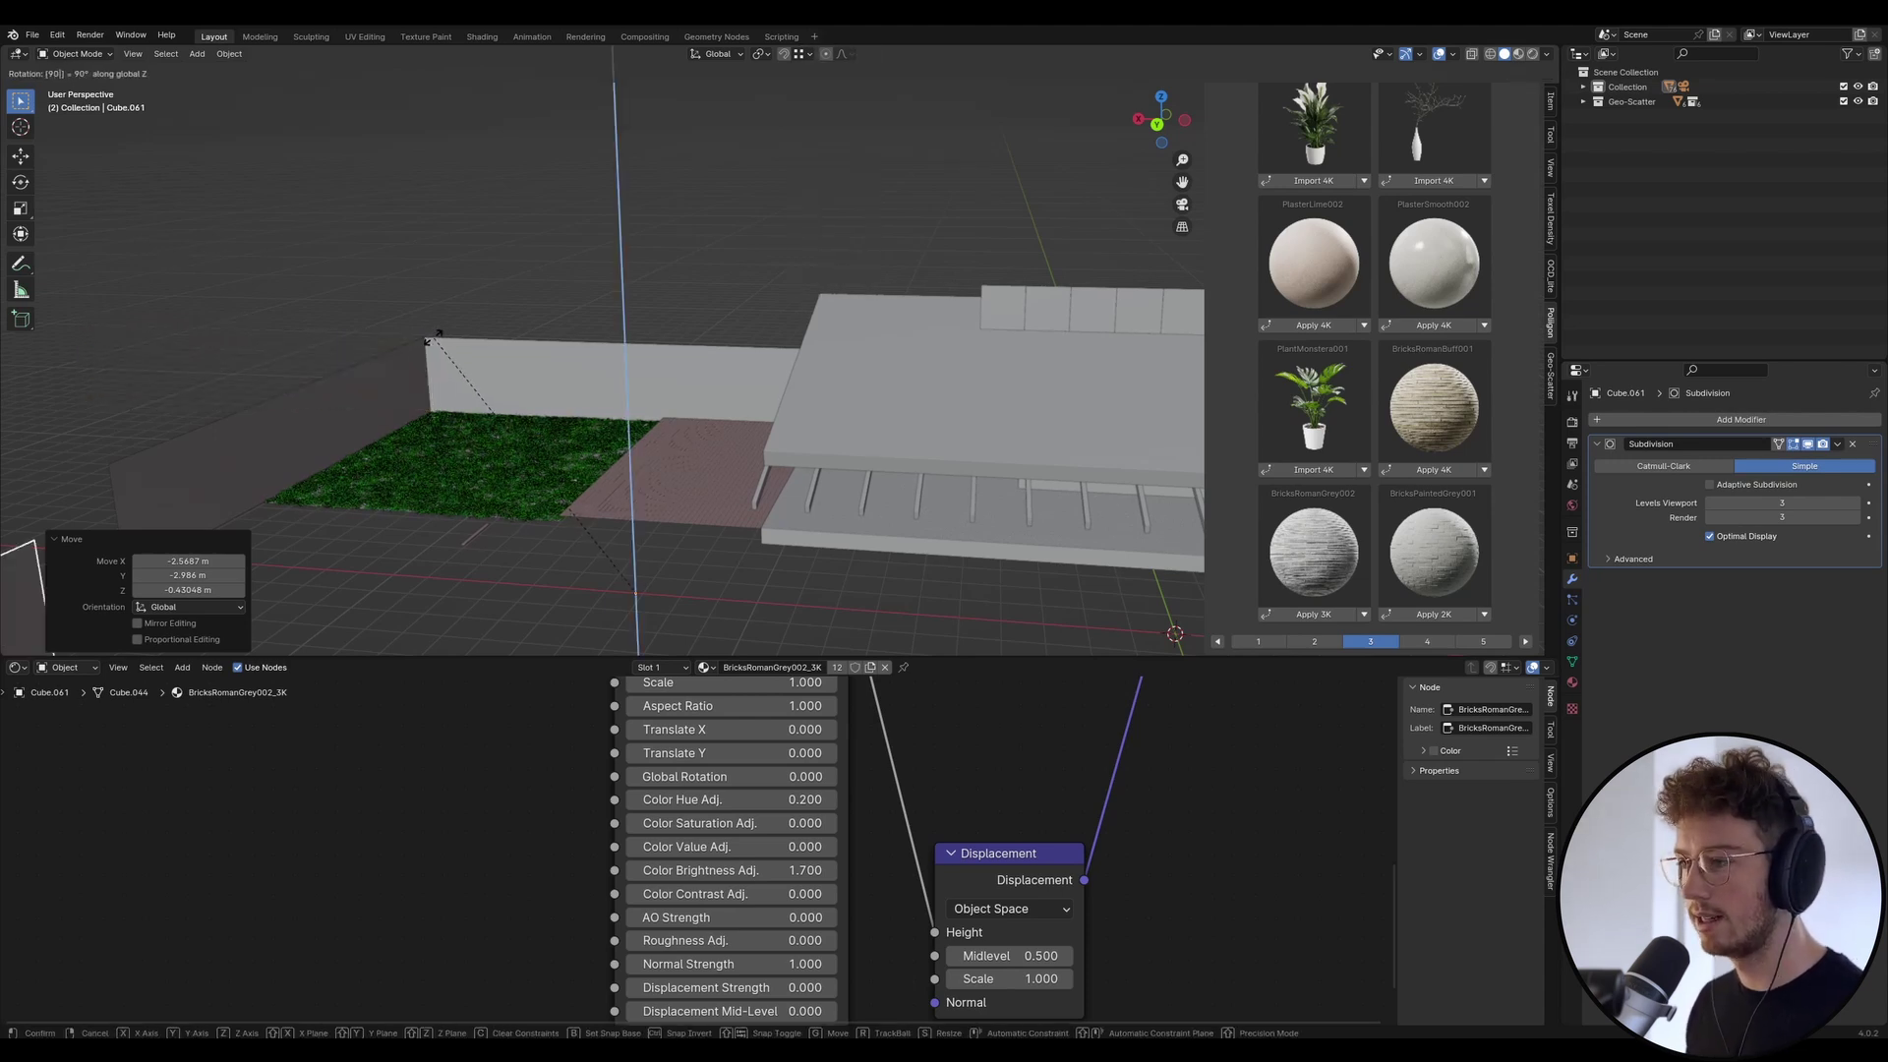
key(Return)
key(g)
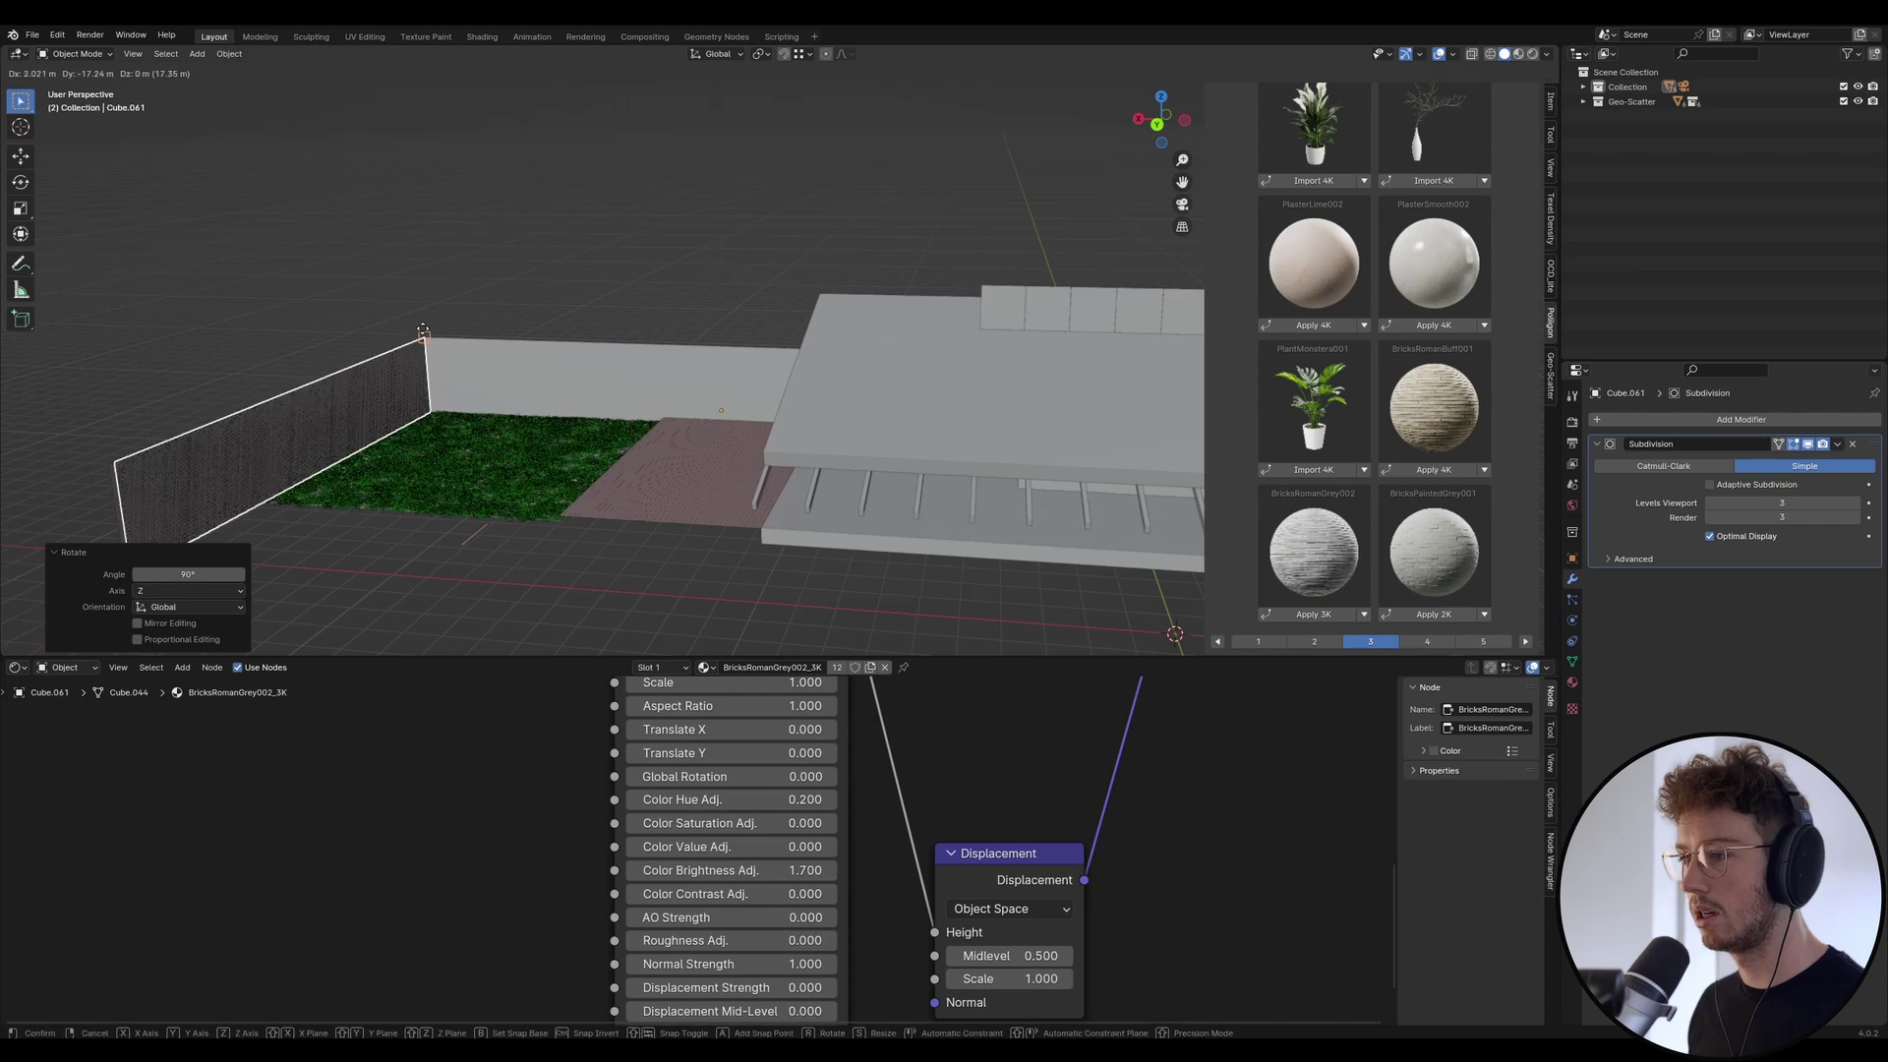
click(367, 364)
Delete the old untextured wall beneath the duplicate and check the remaining brick wall's mesh.
click(366, 366)
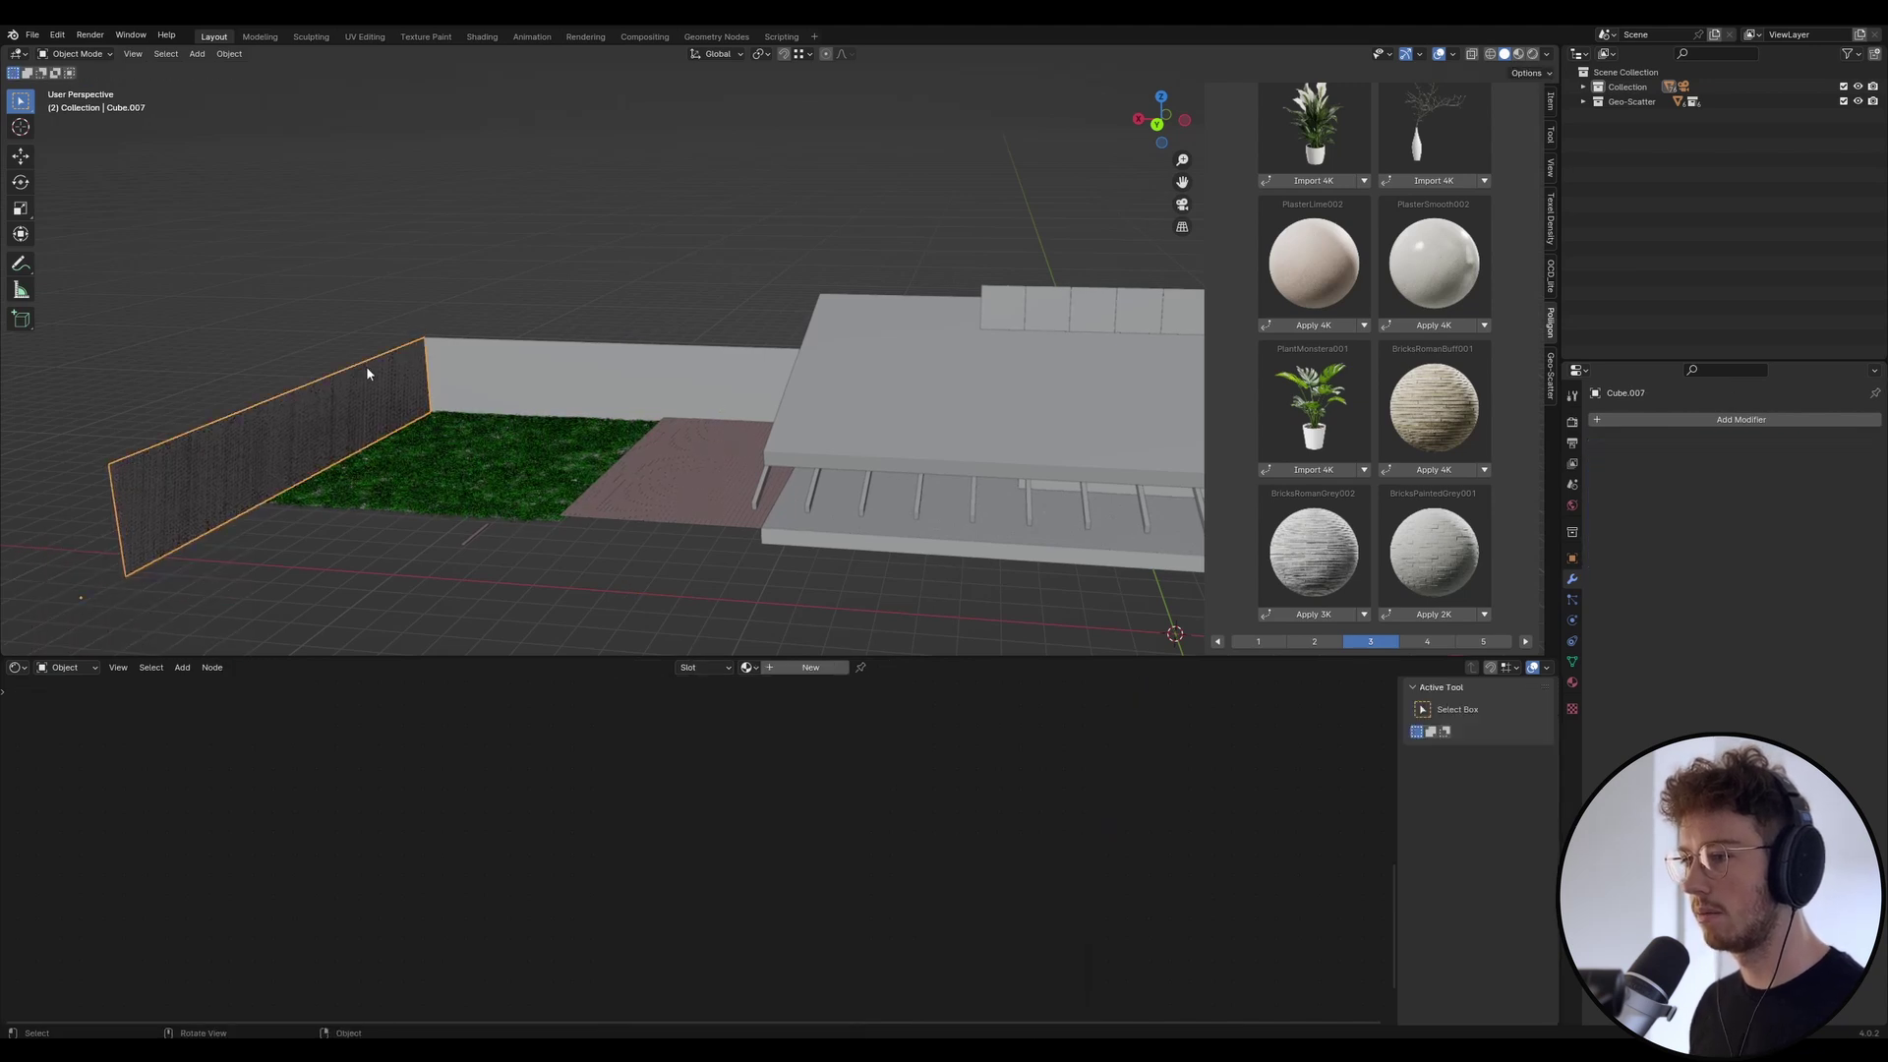
key(Delete)
click(367, 369)
key(Tab)
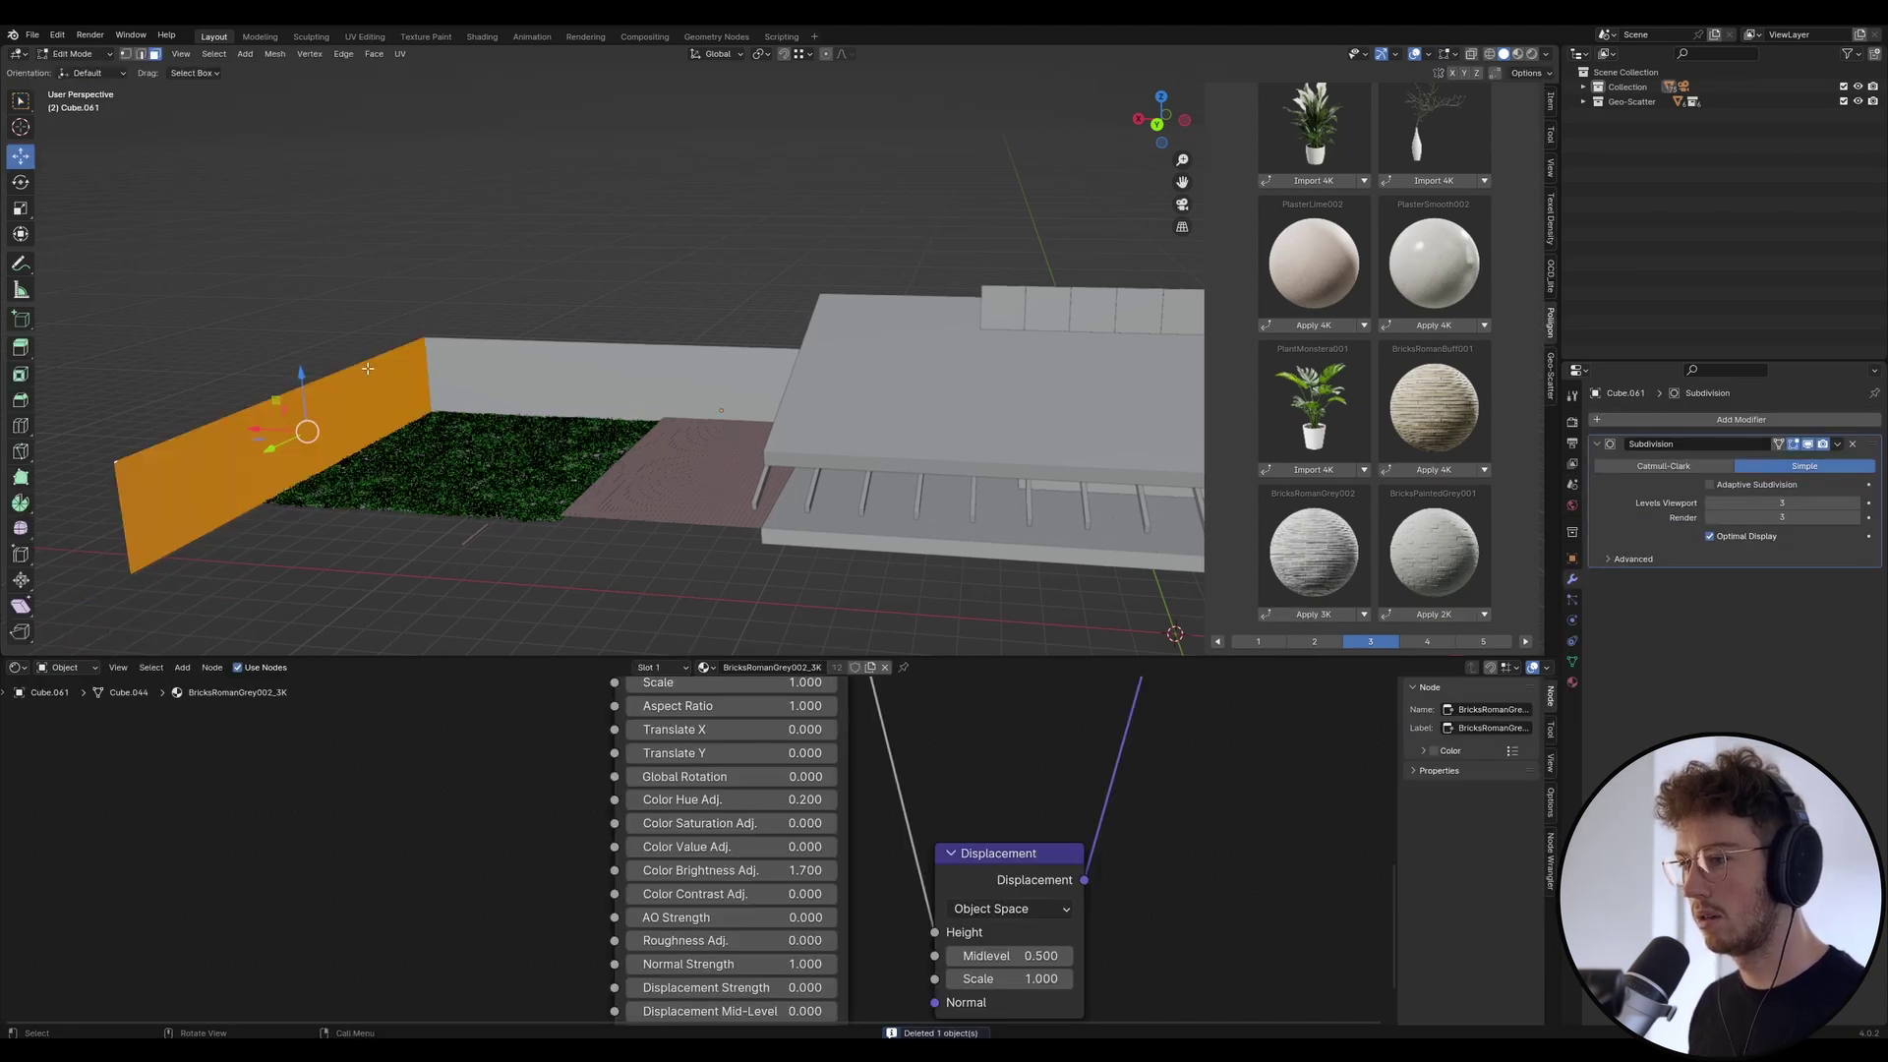
key(Tab)
Return to the scene camera, save the Urban Cabin file and show the scene in rendered shading.
key(KP_0)
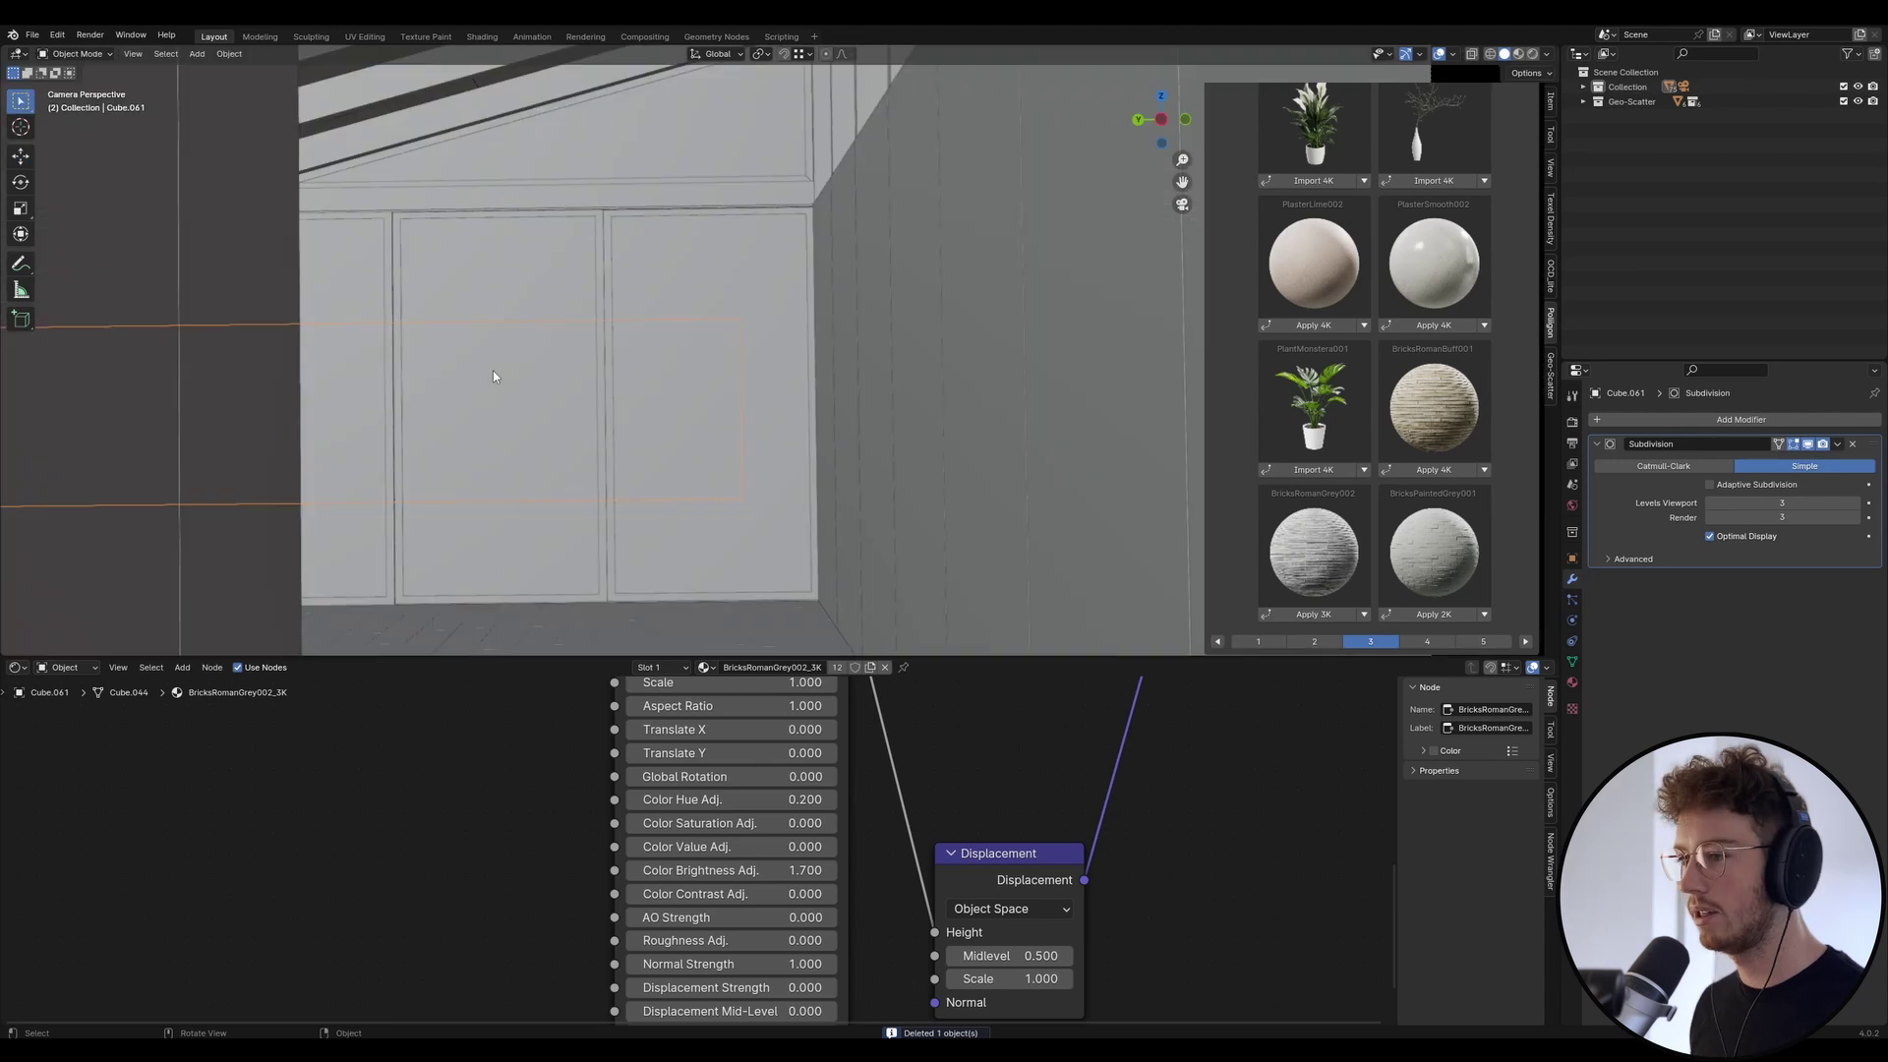
scroll(777, 349, down, 3)
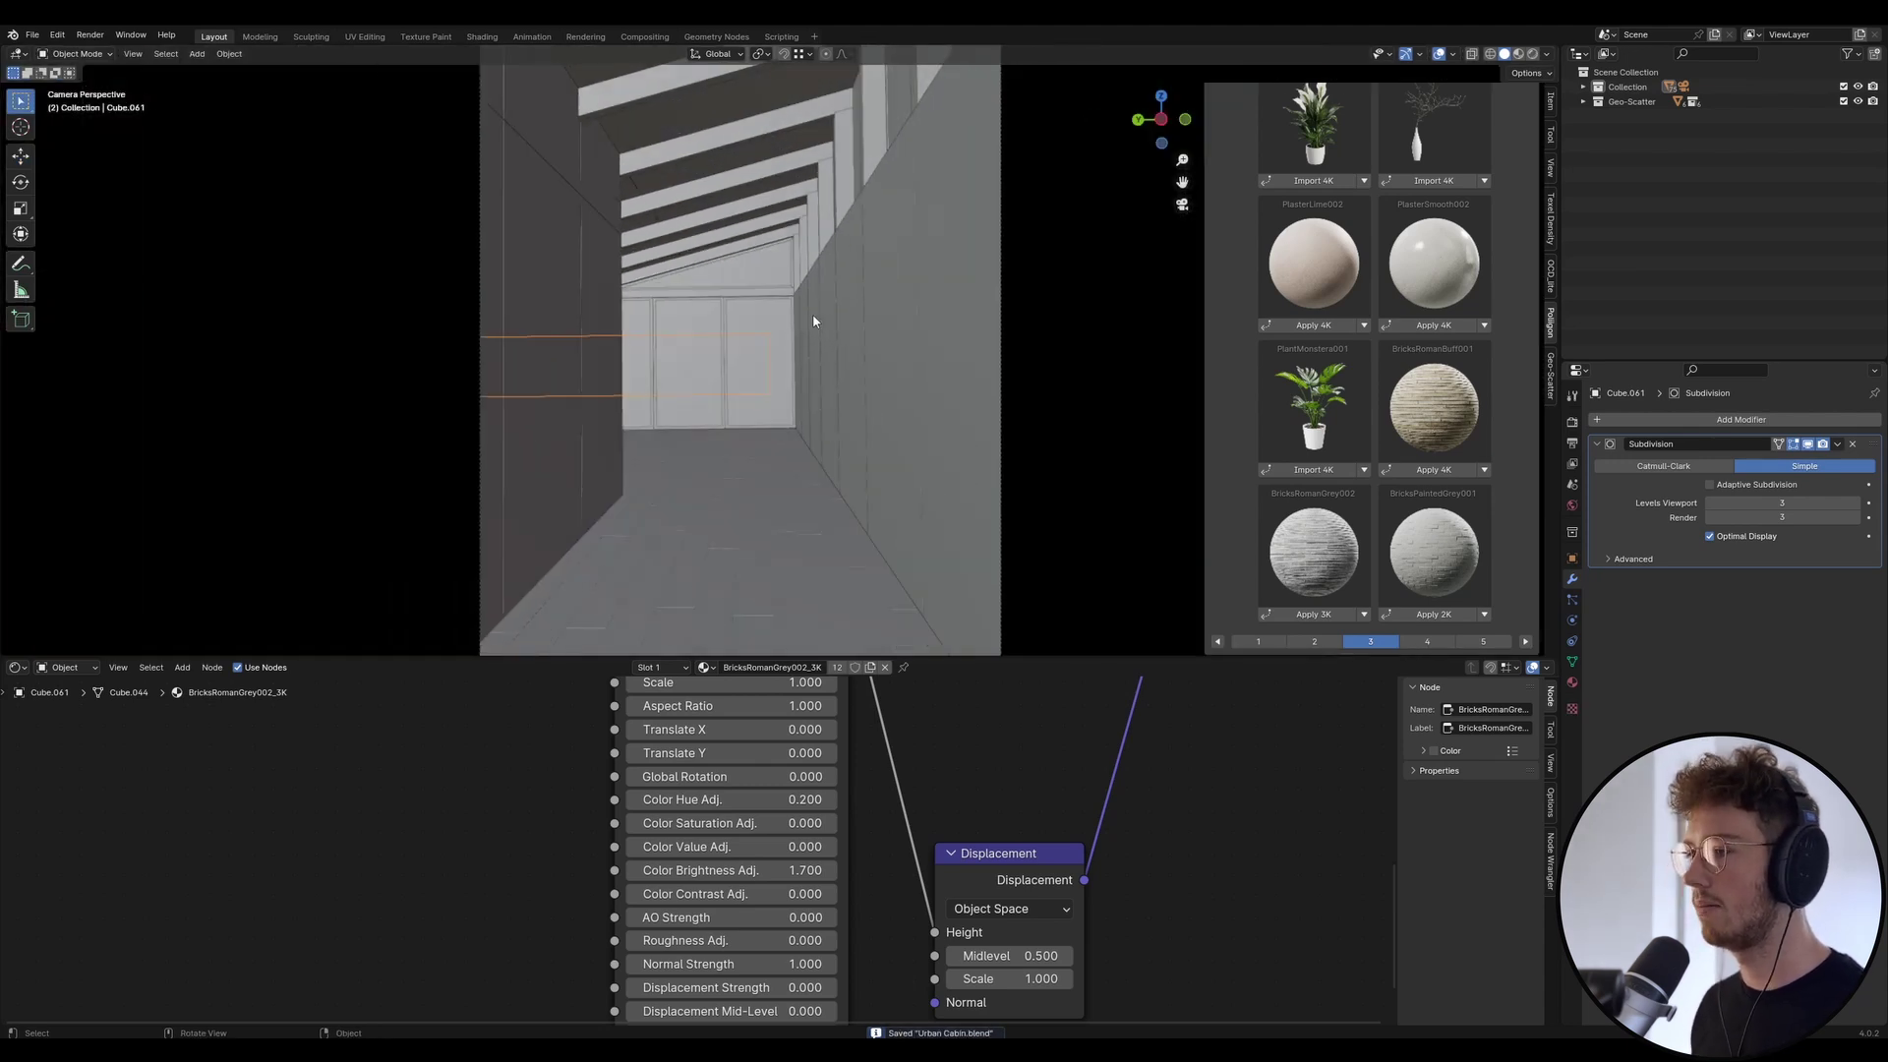
key(ctrl+s)
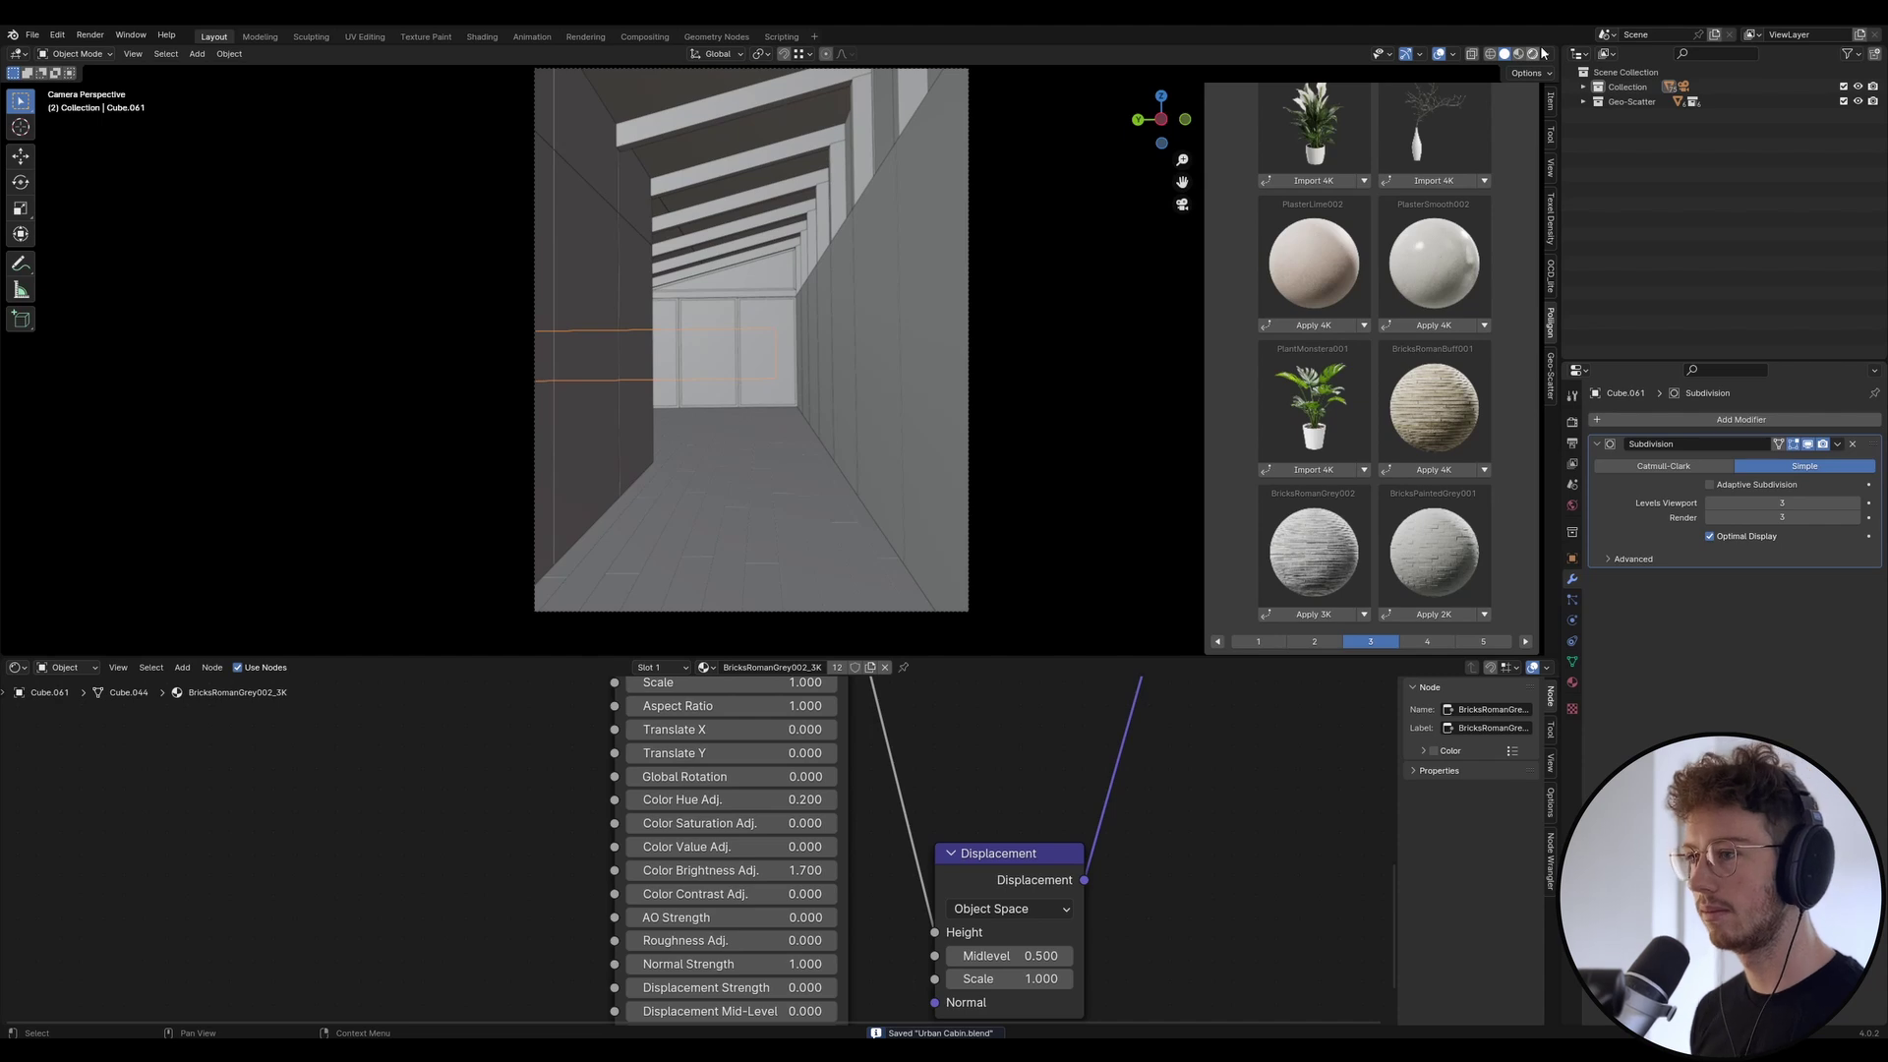
click(1535, 54)
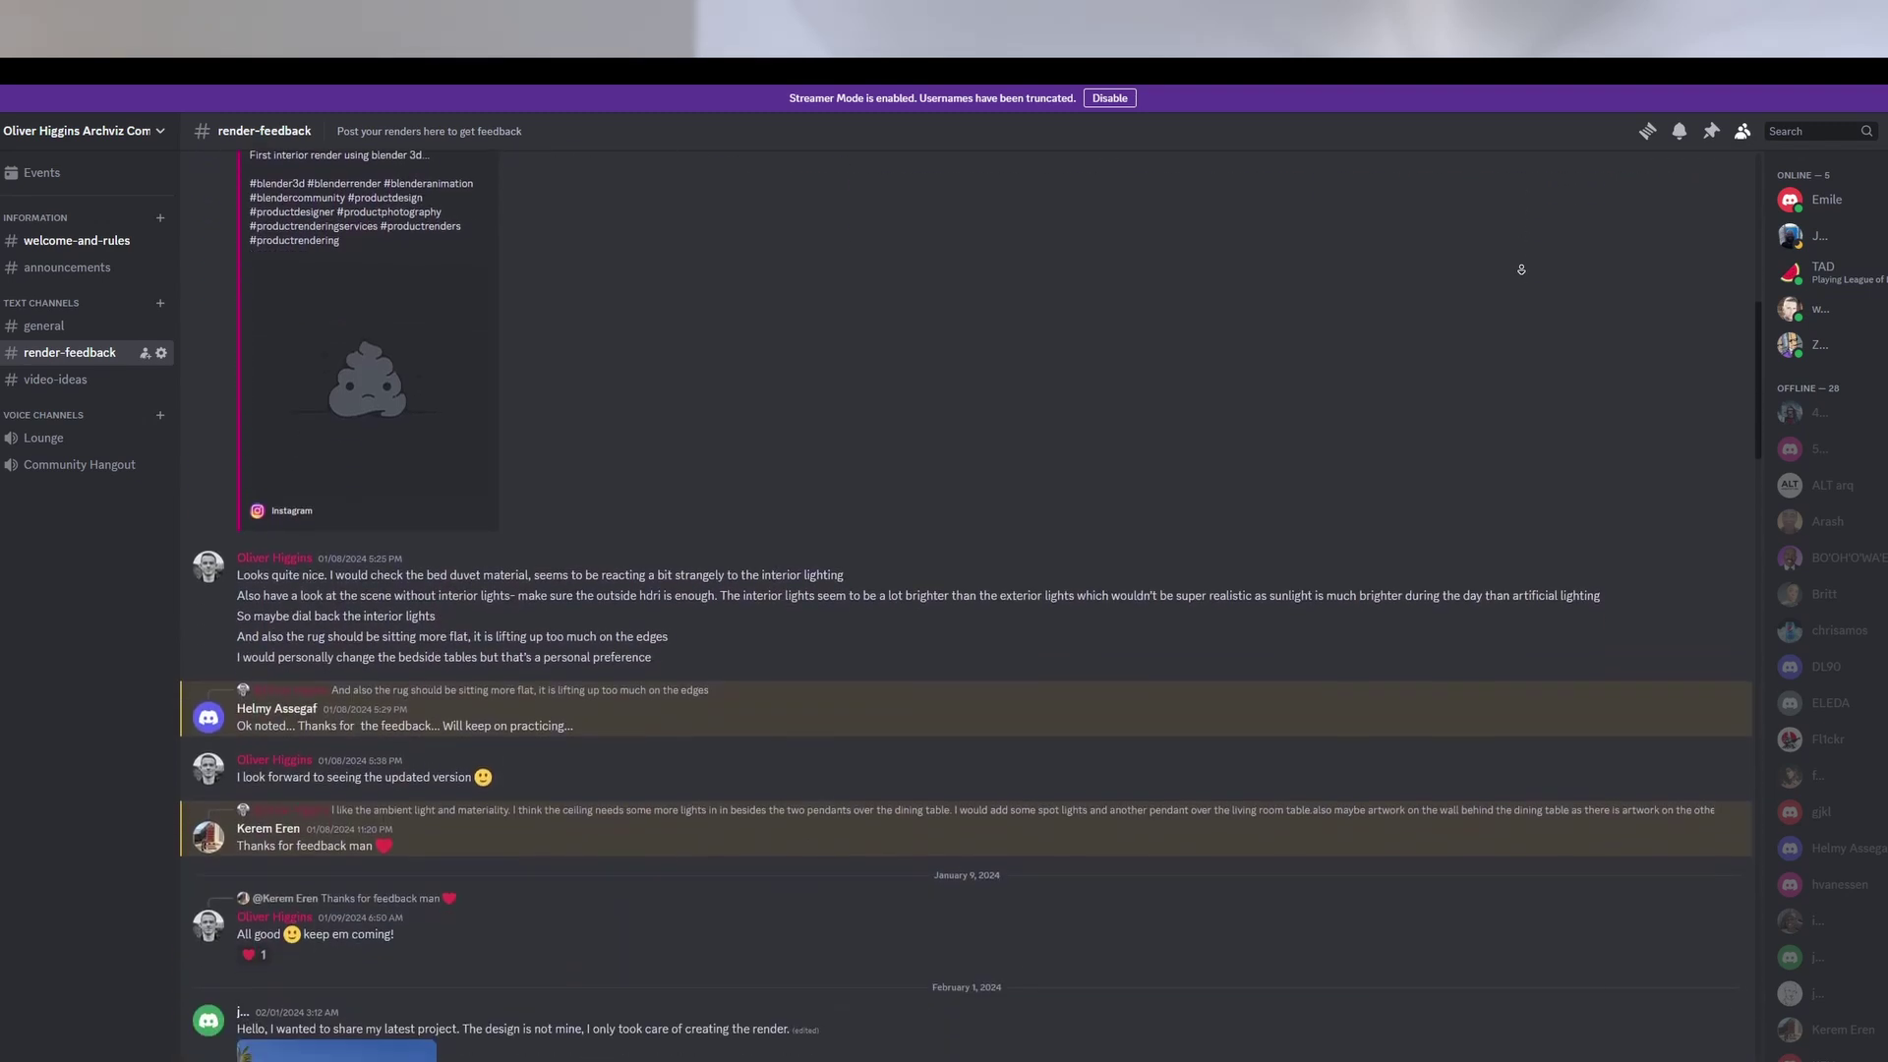
Read through the posted renders and comments in Discord's render-feedback channel.
scroll(1522, 270, down, 10)
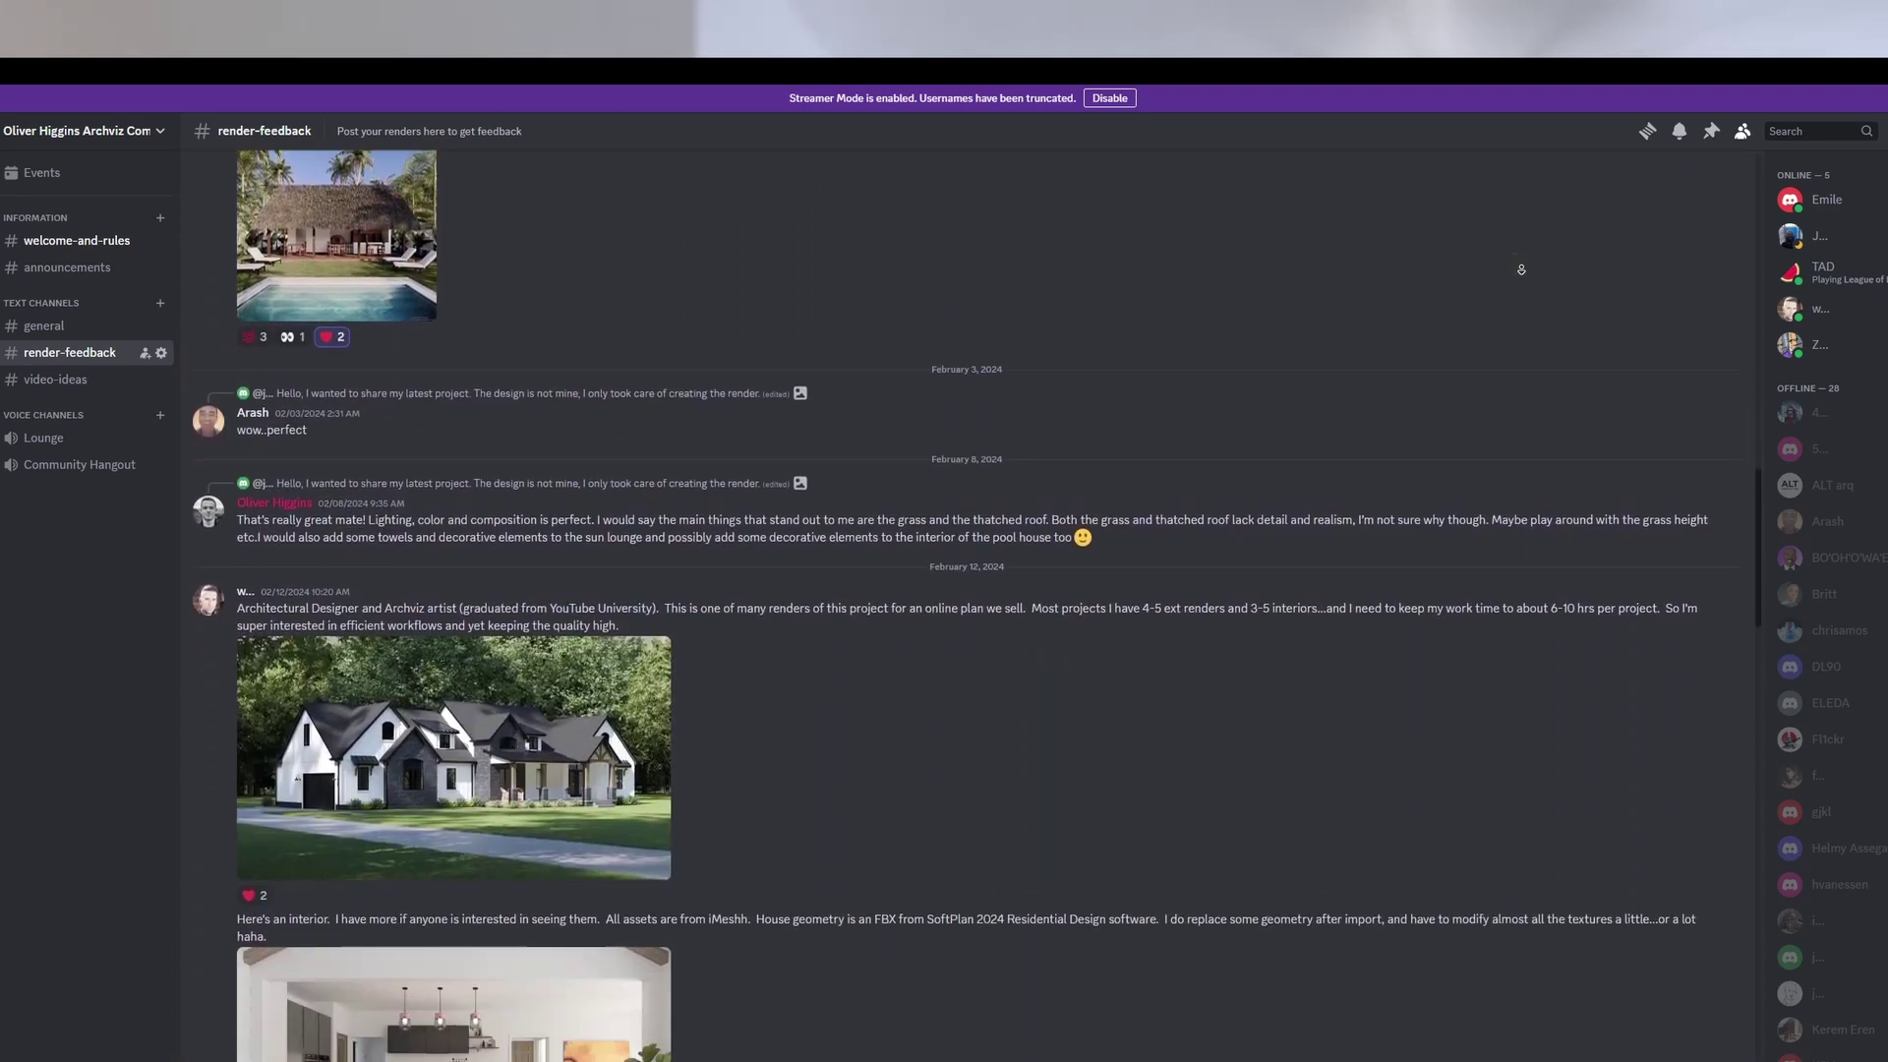
scroll(1521, 269, down, 10)
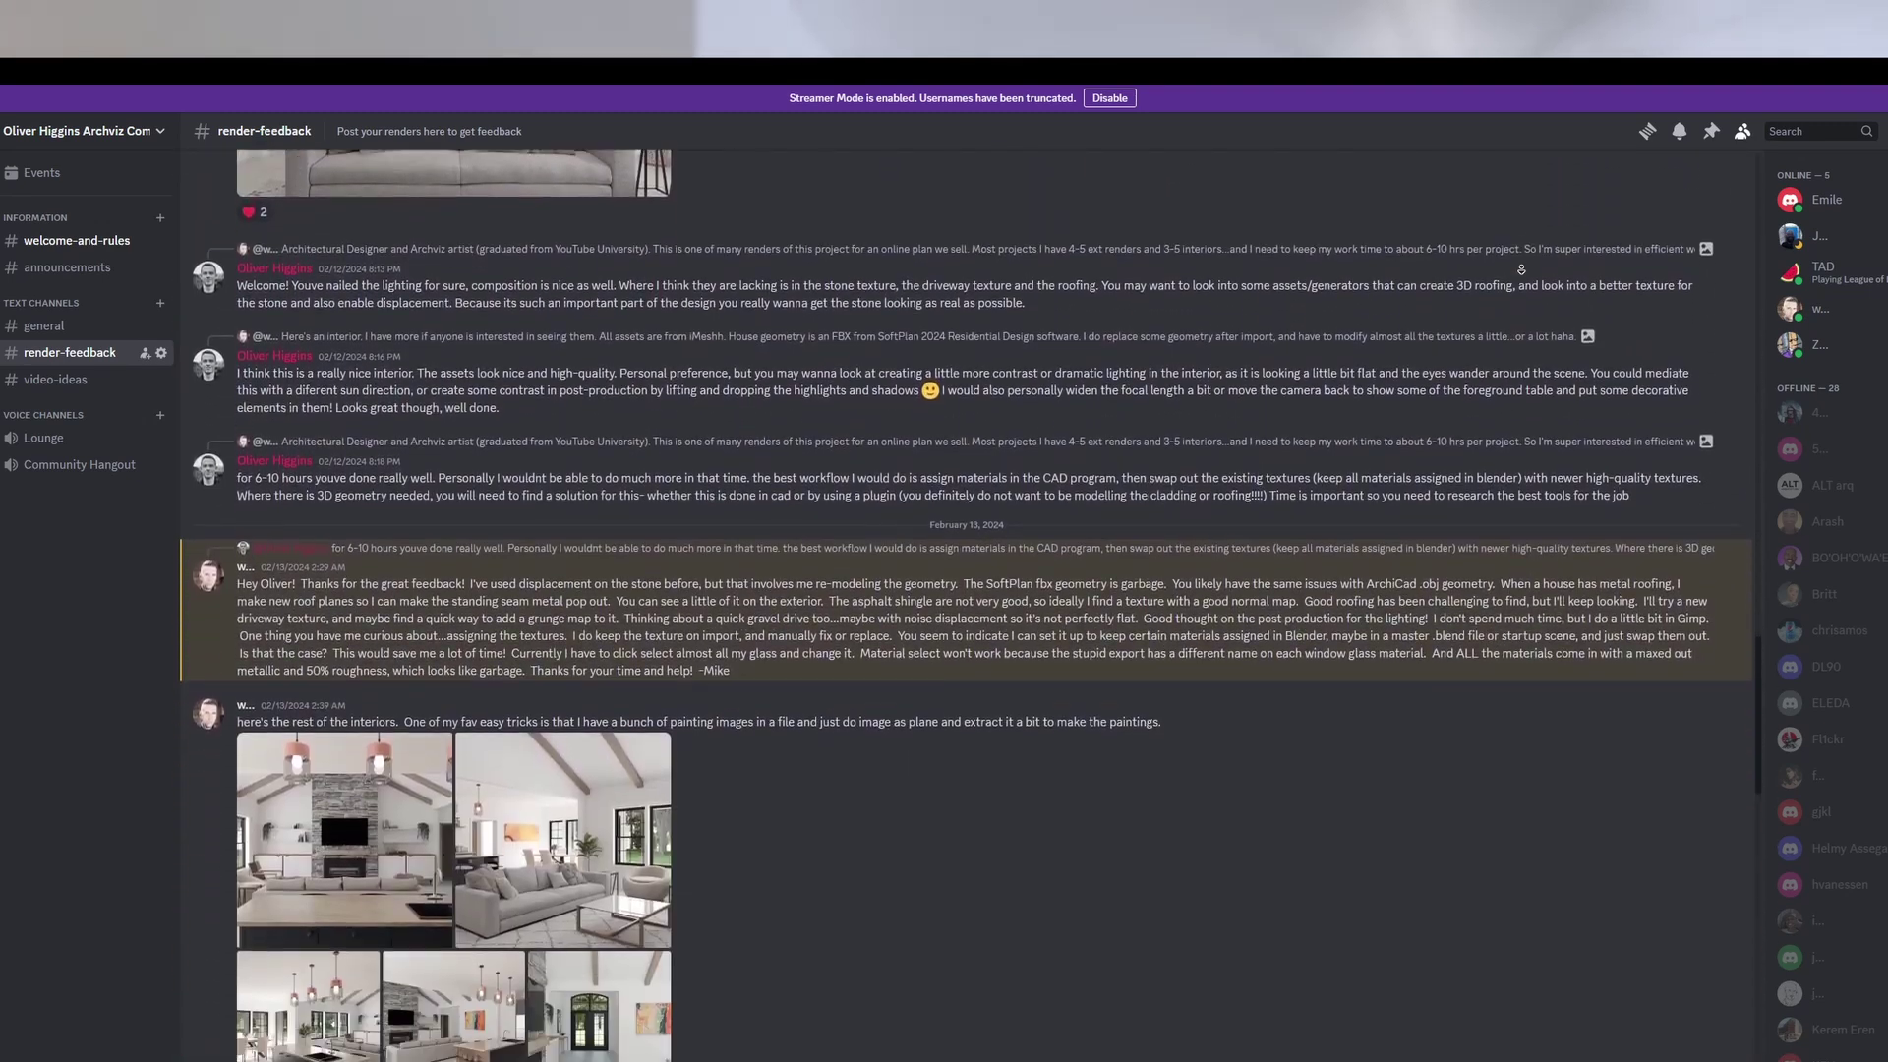
scroll(1522, 269, down, 10)
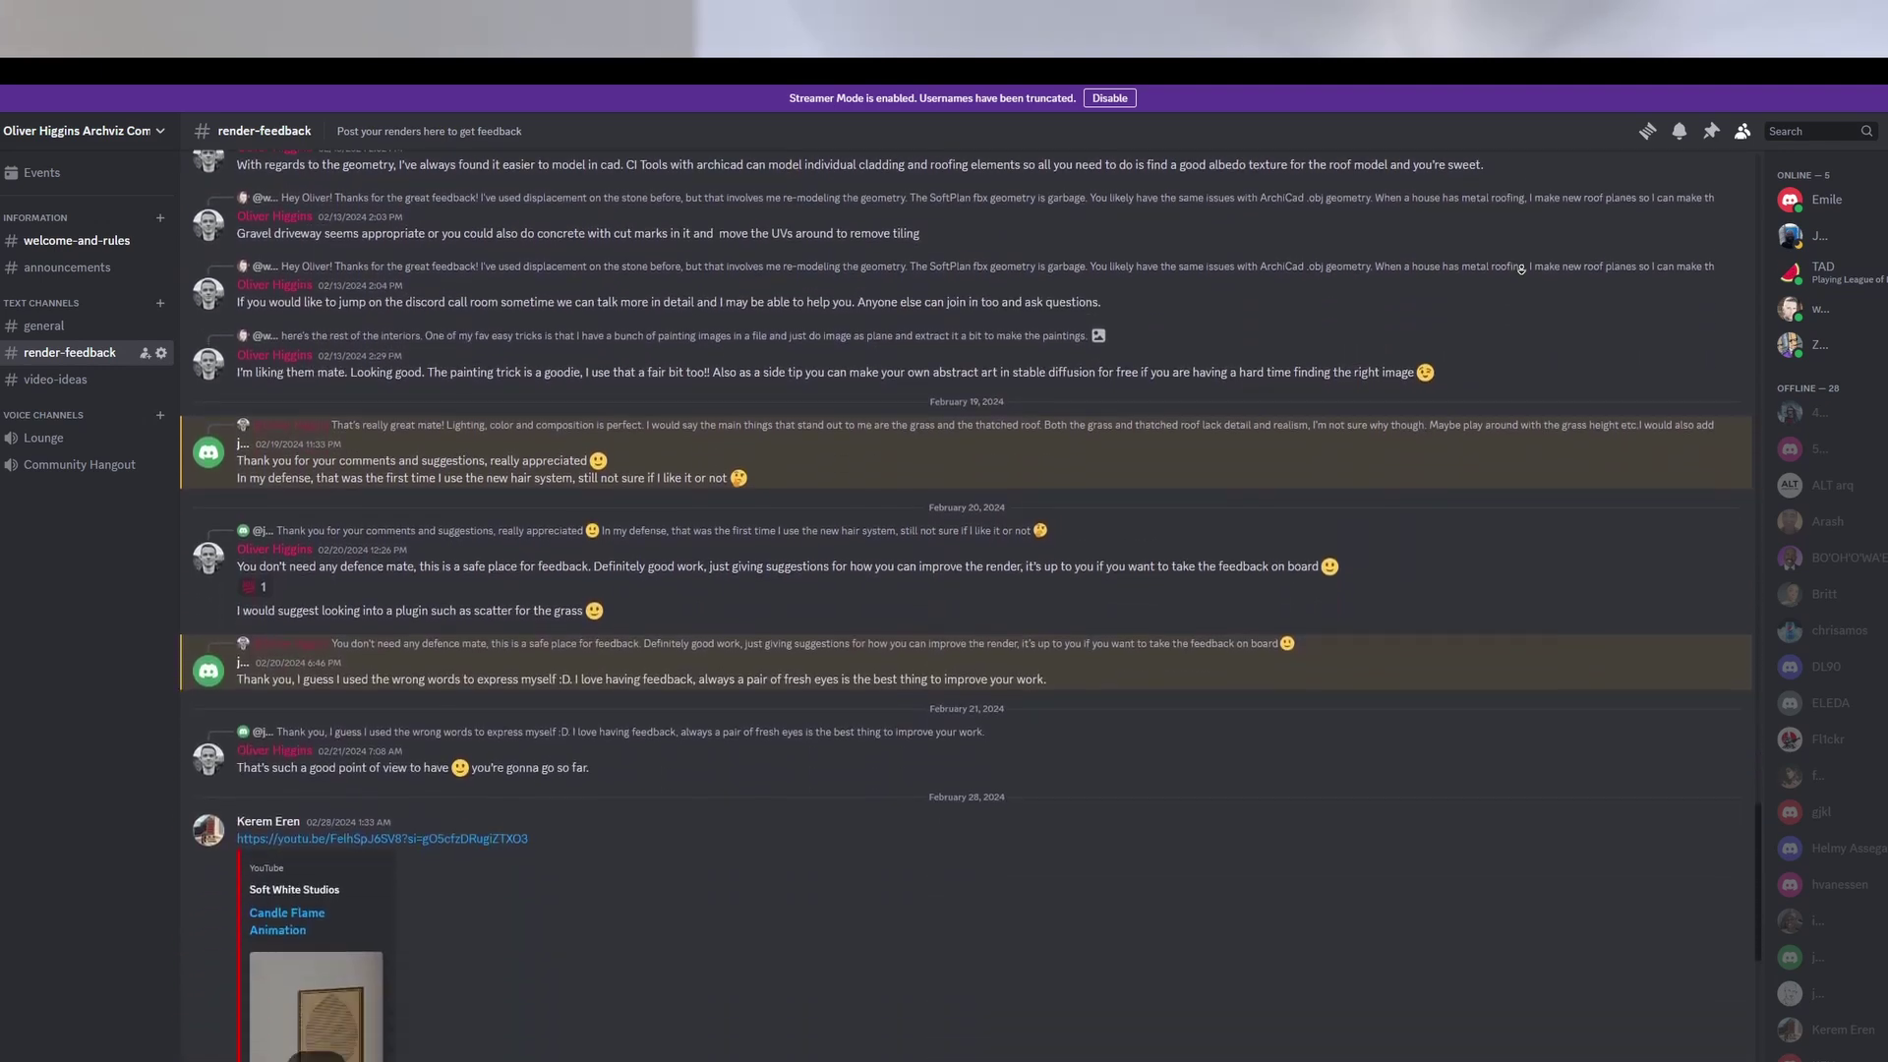